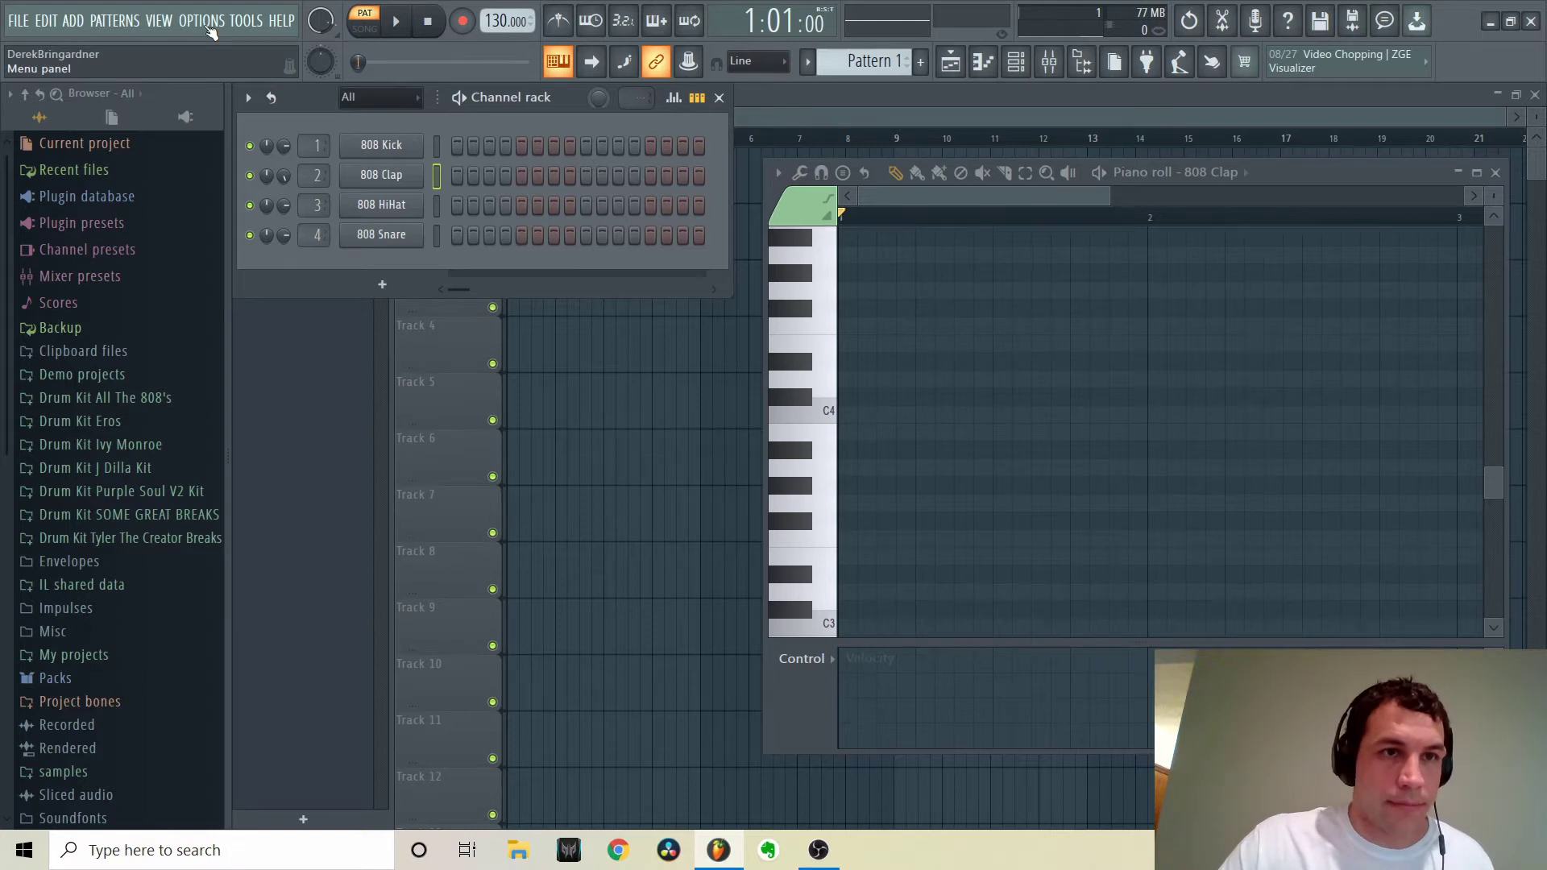
Open the MIDI settings to check the input and output devices
click(208, 24)
click(230, 50)
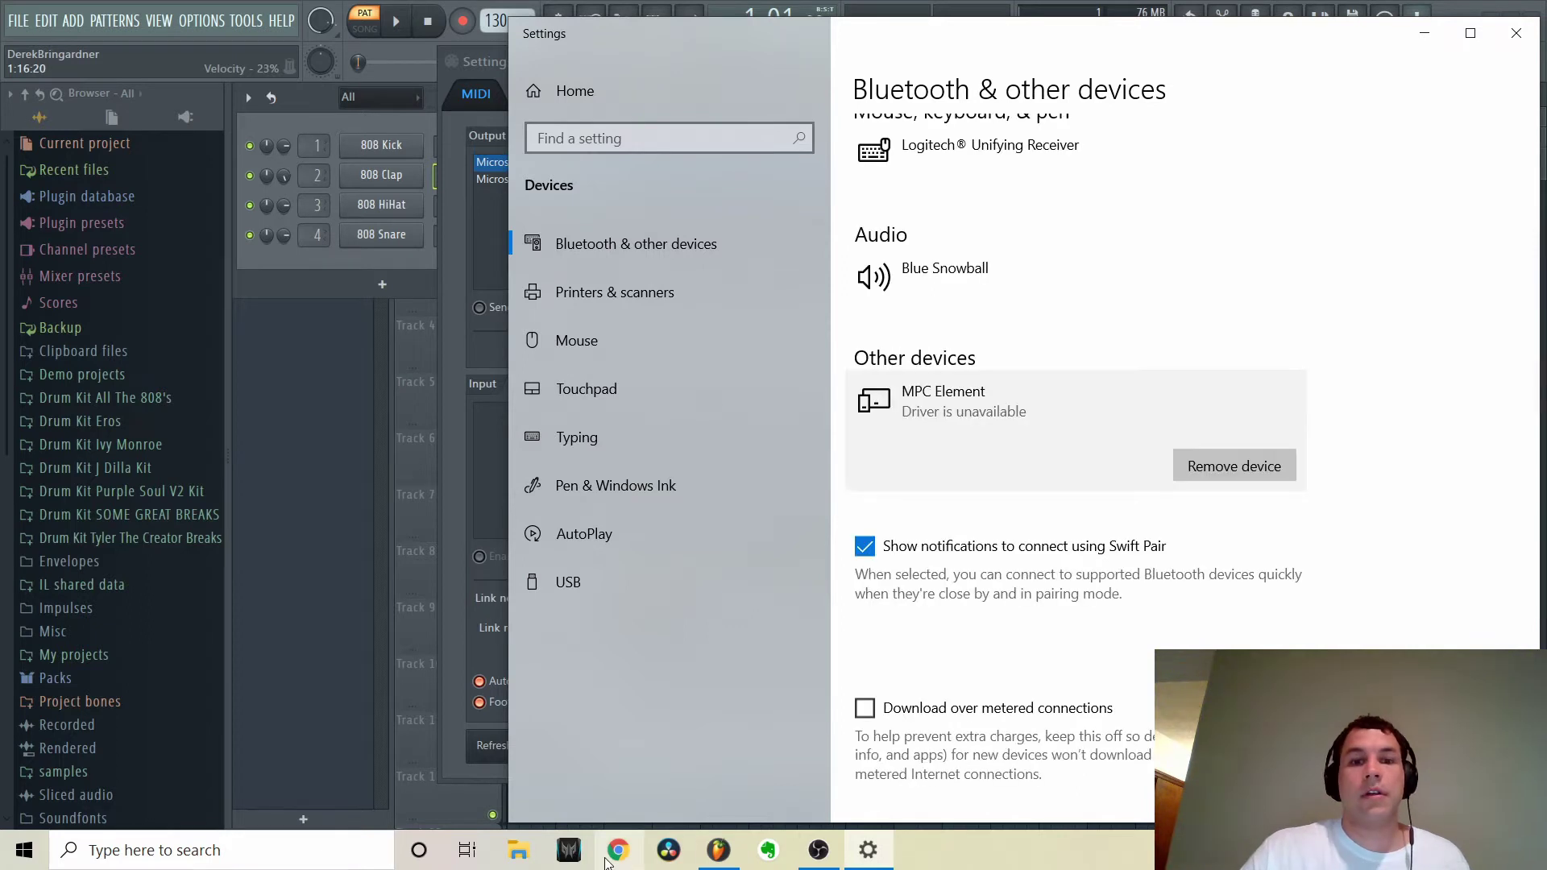
Switch to Chrome, download the MPC Element Windows 7, 8.1, 10 driver (v2.9.58) from the Akai page and install it
click(618, 850)
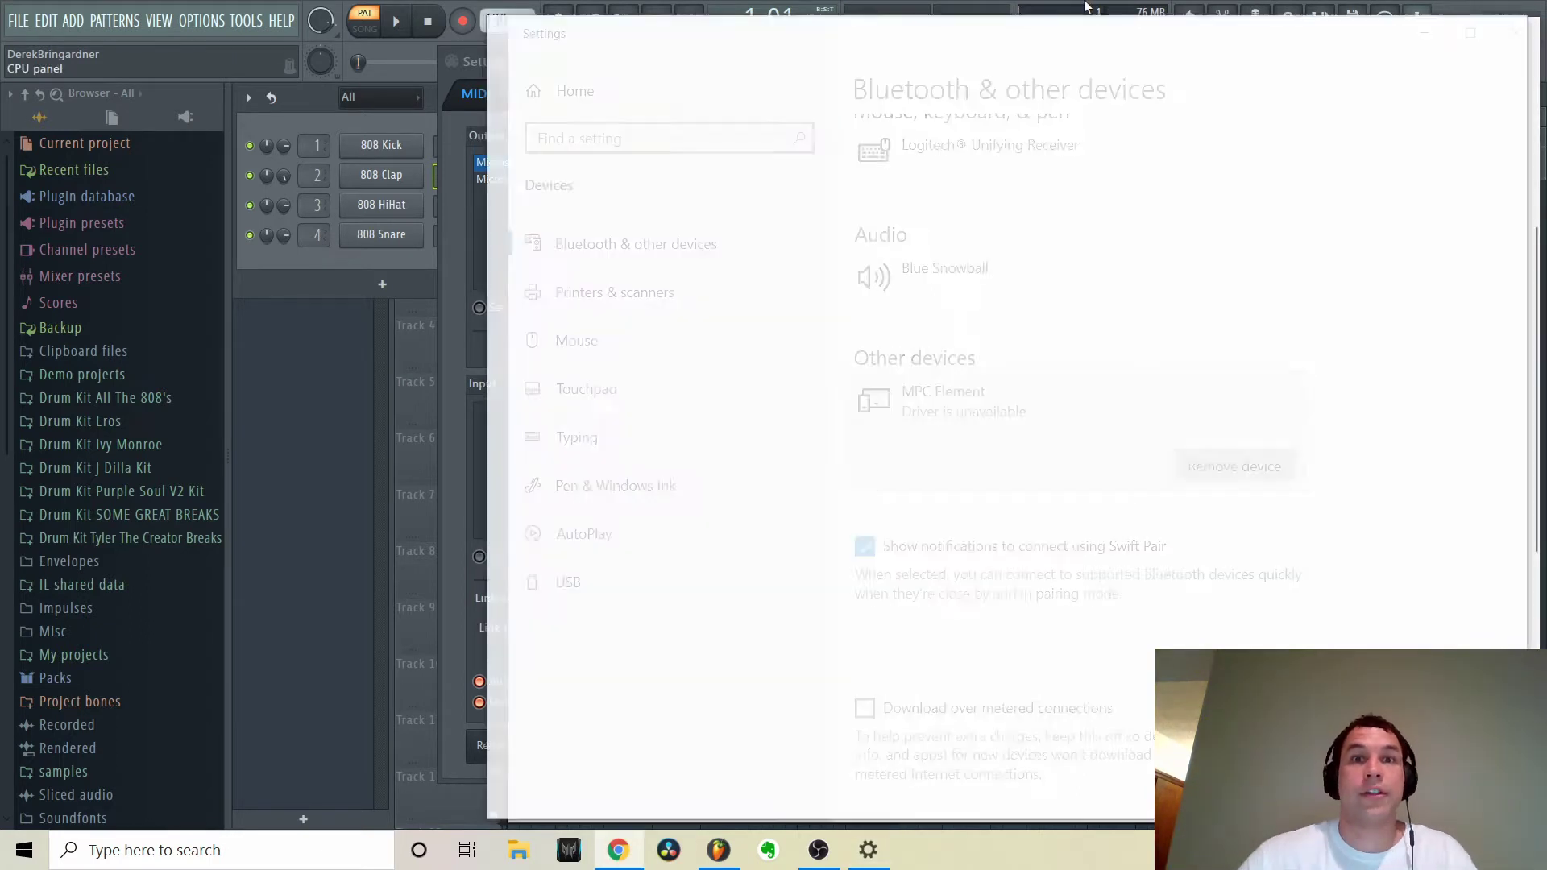
double_click(1007, 38)
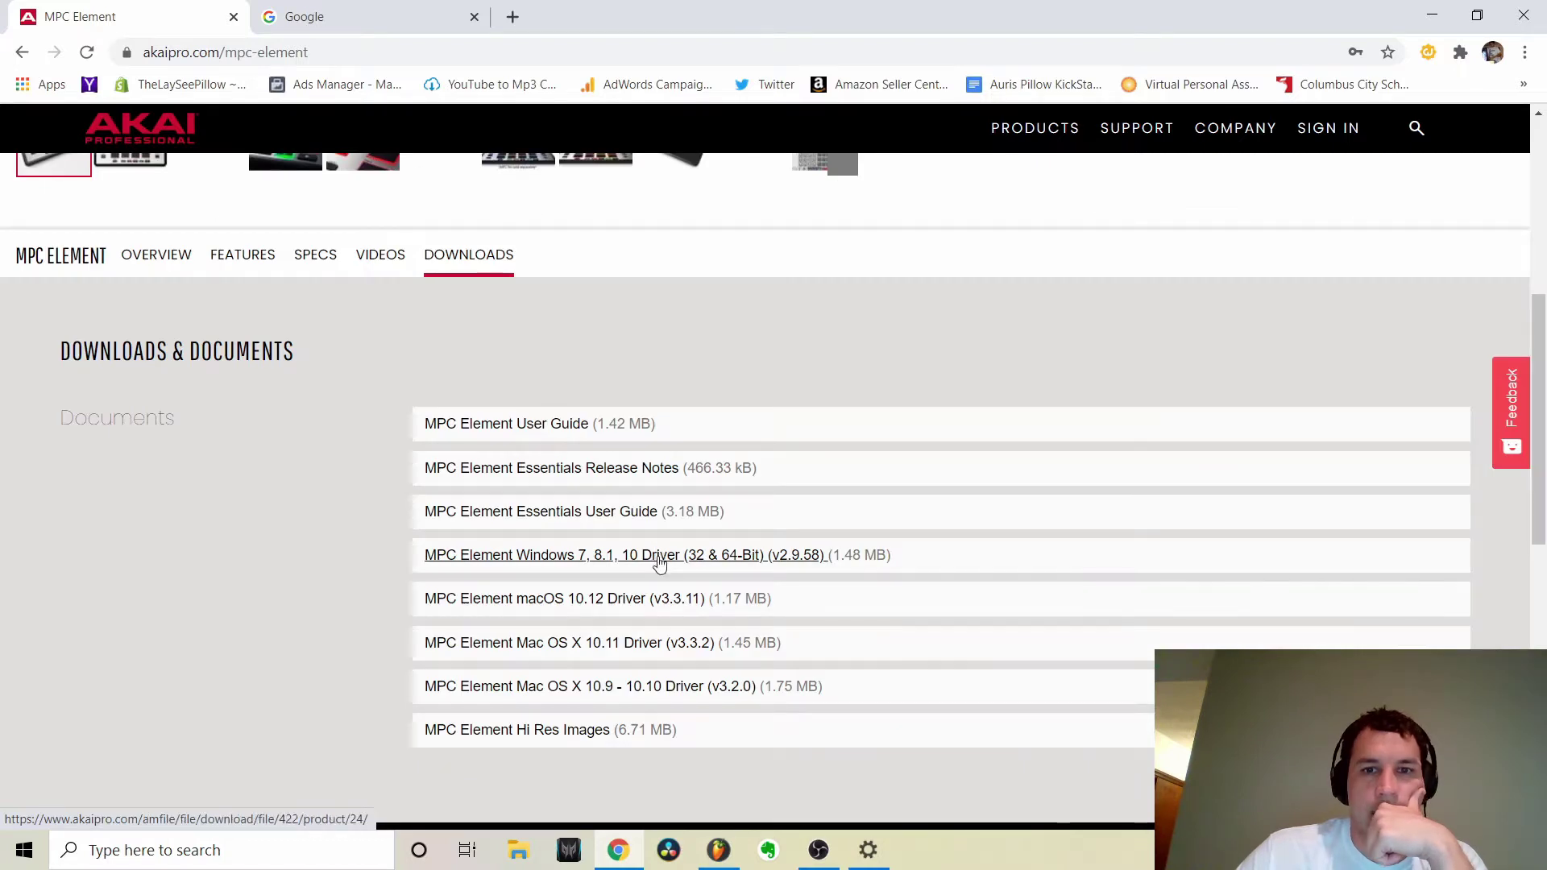
click(663, 562)
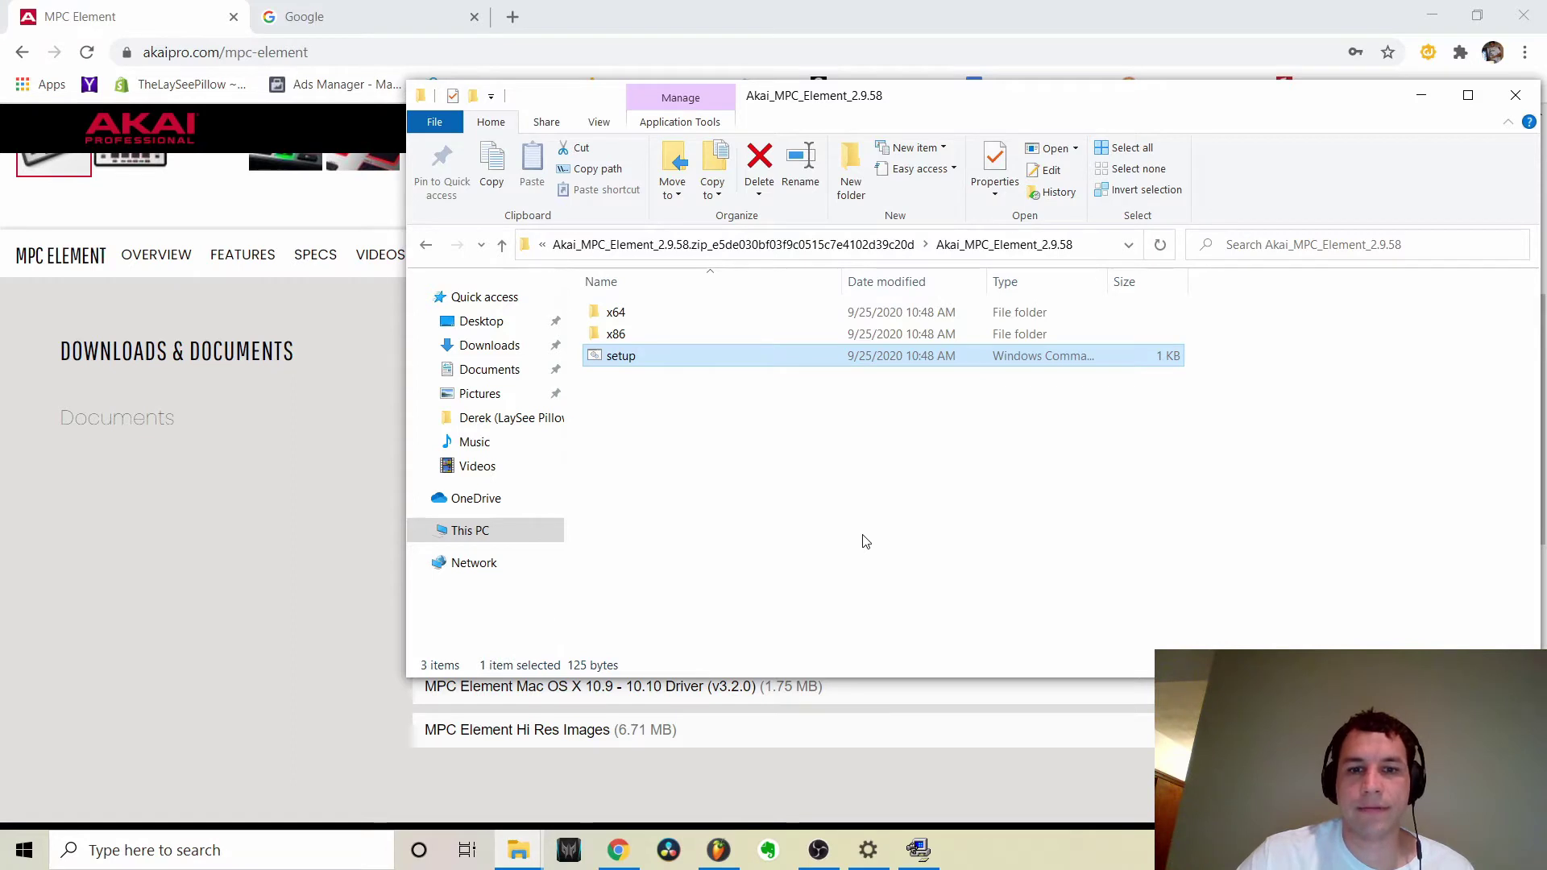
click(922, 852)
click(871, 415)
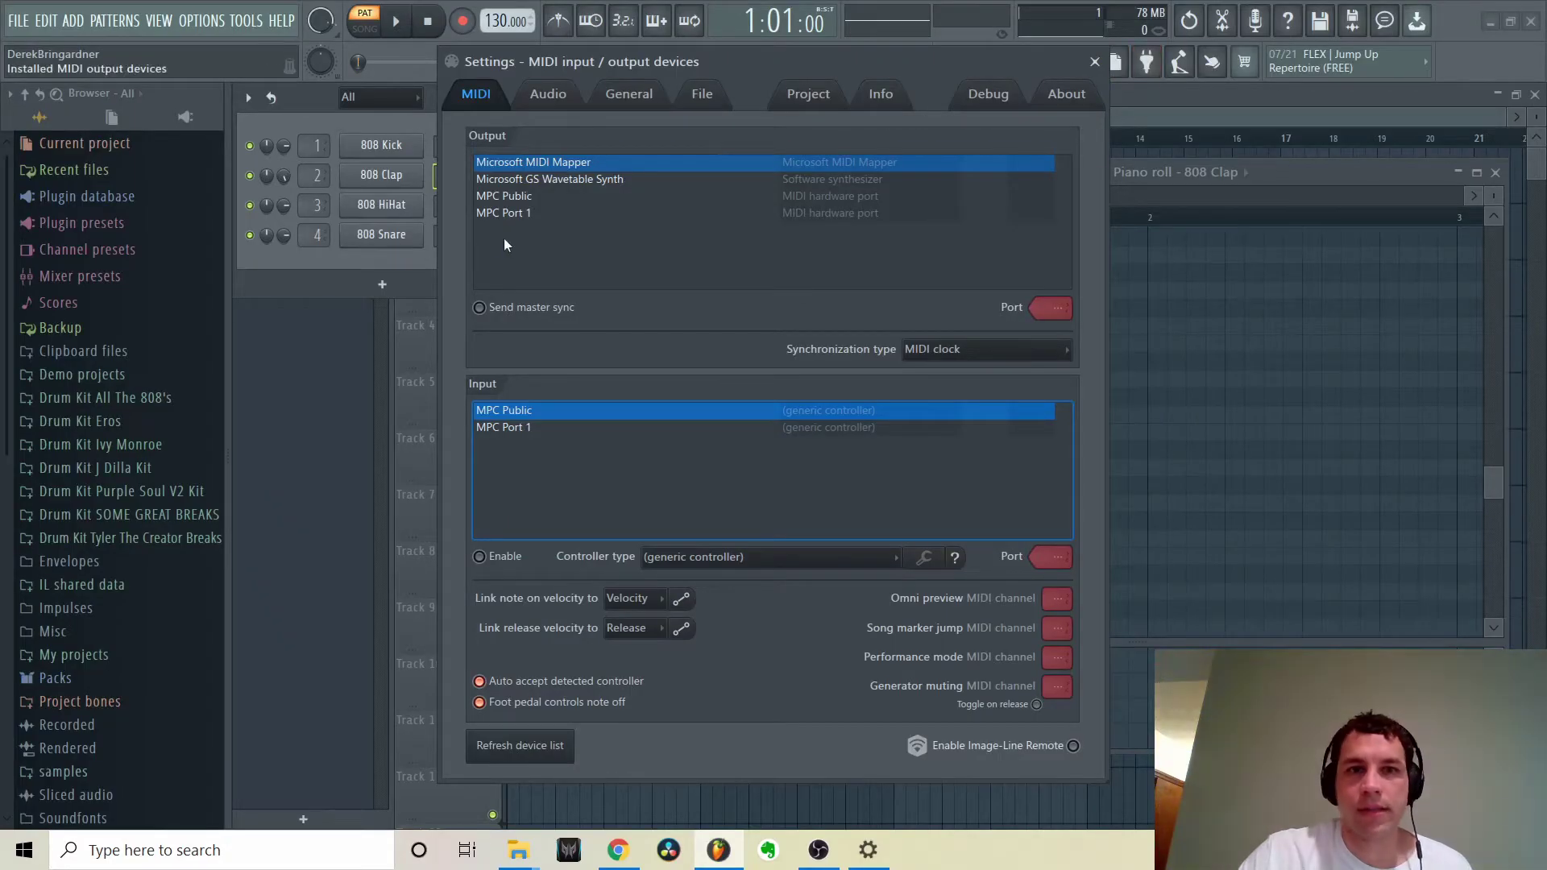
Review the output and input devices listed in the MIDI settings, closing and reopening the dialog
click(402, 258)
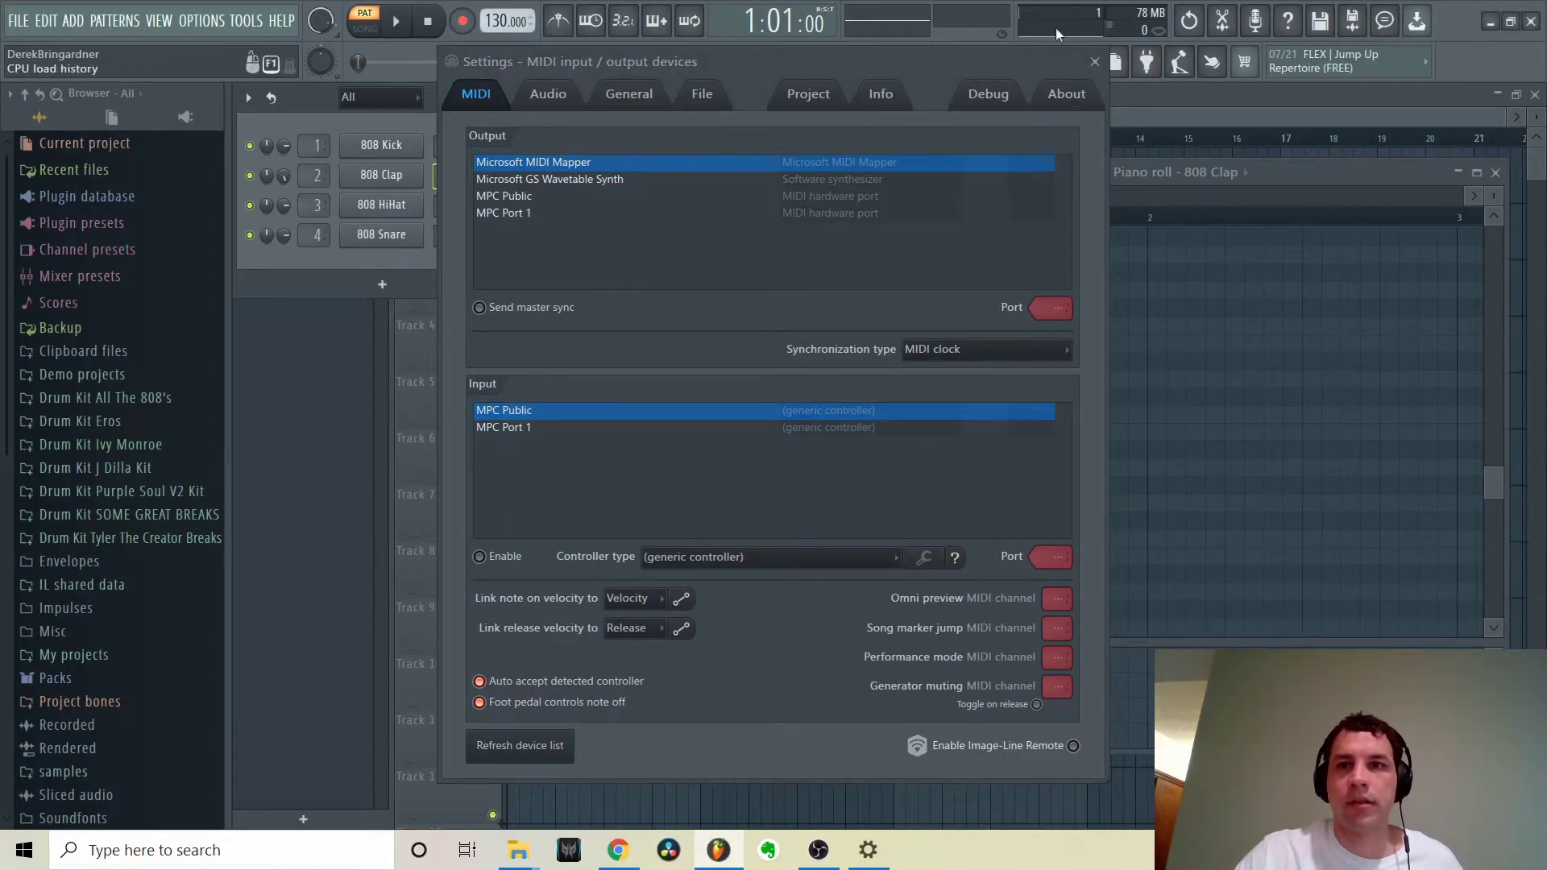
click(525, 166)
key(Escape)
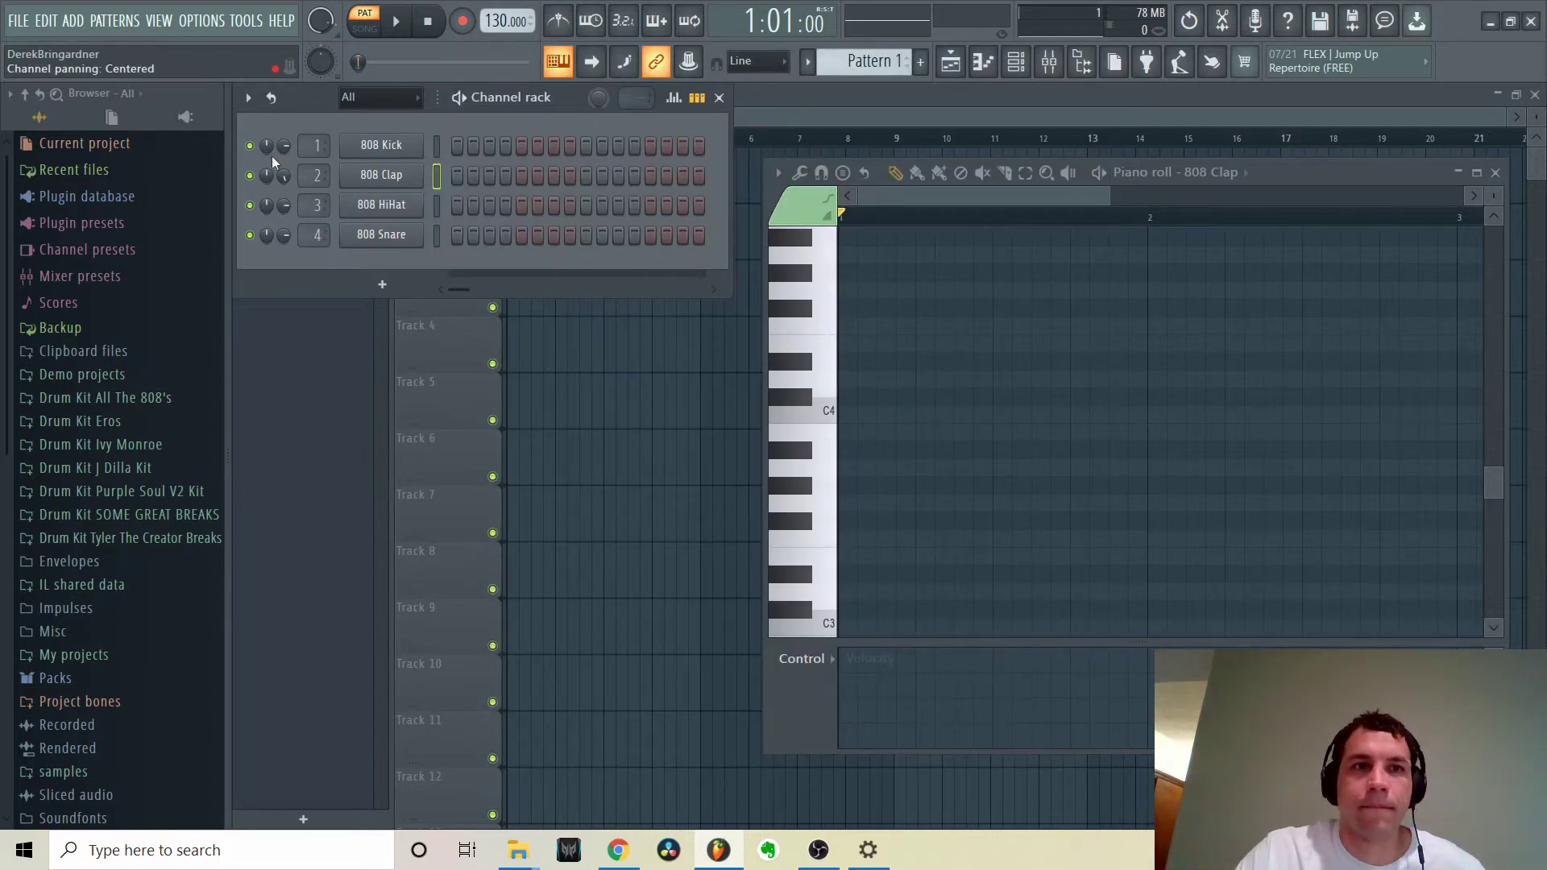
click(204, 29)
click(216, 64)
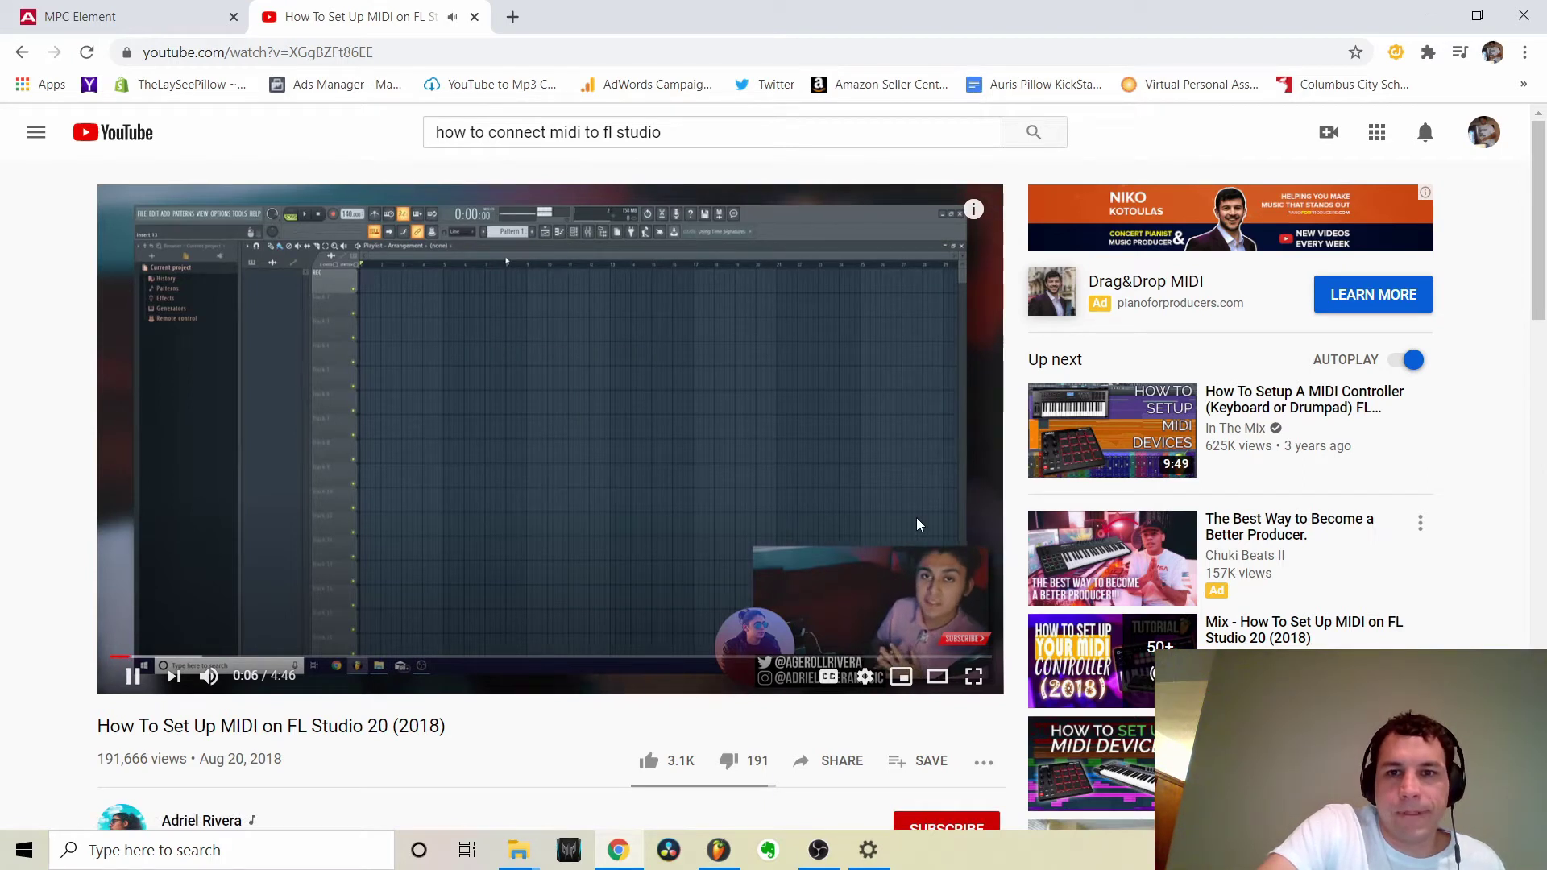
Skip forward in the "How To Set Up MIDI on FL Studio 20 (2018)" video
click(290, 657)
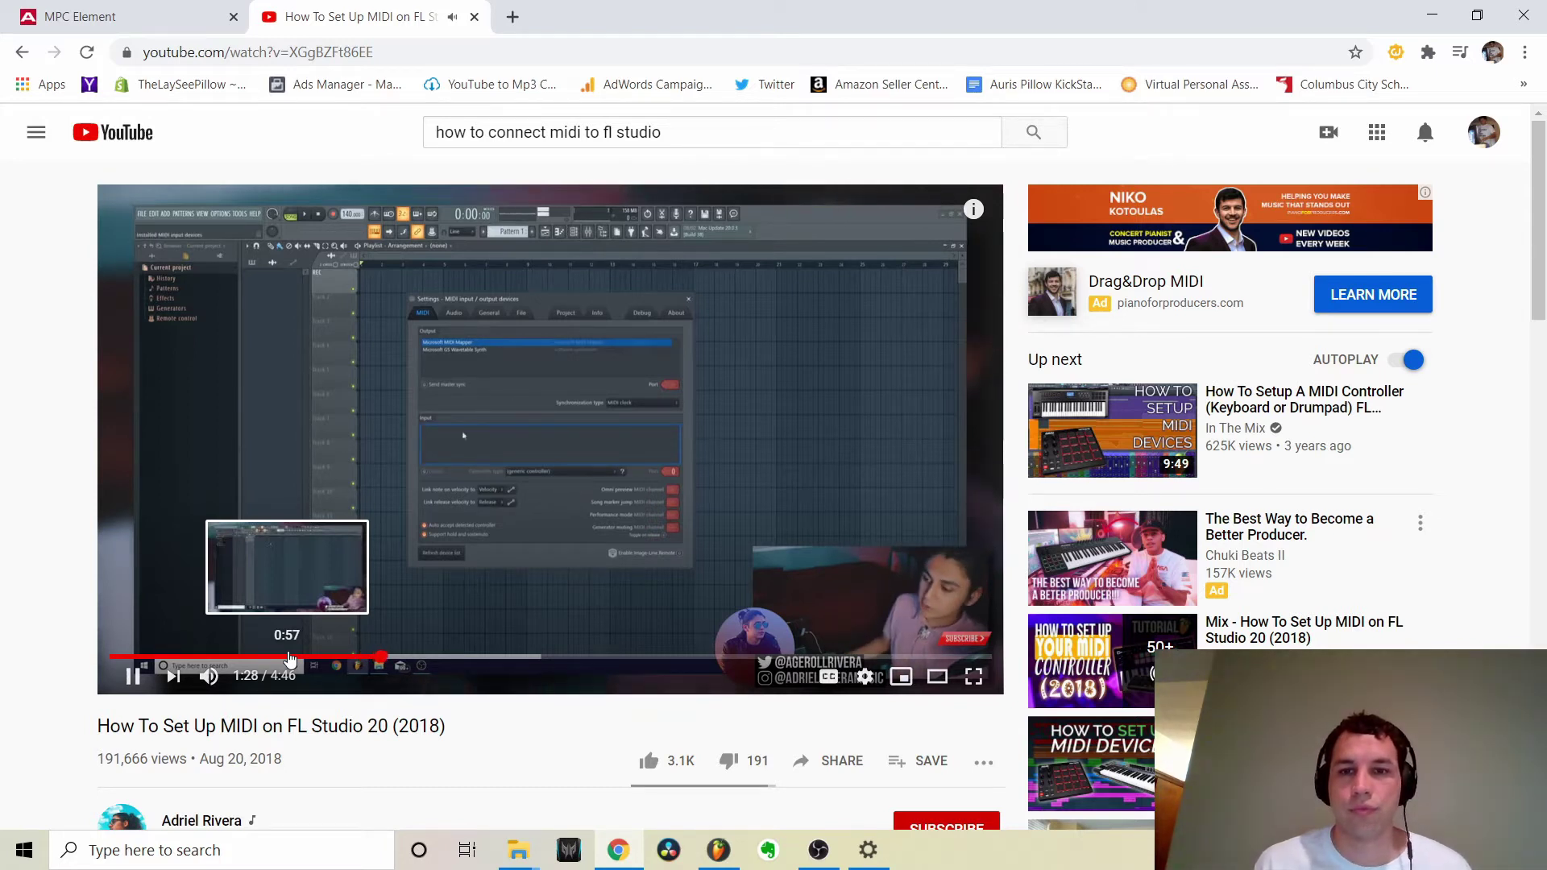
key(Right)
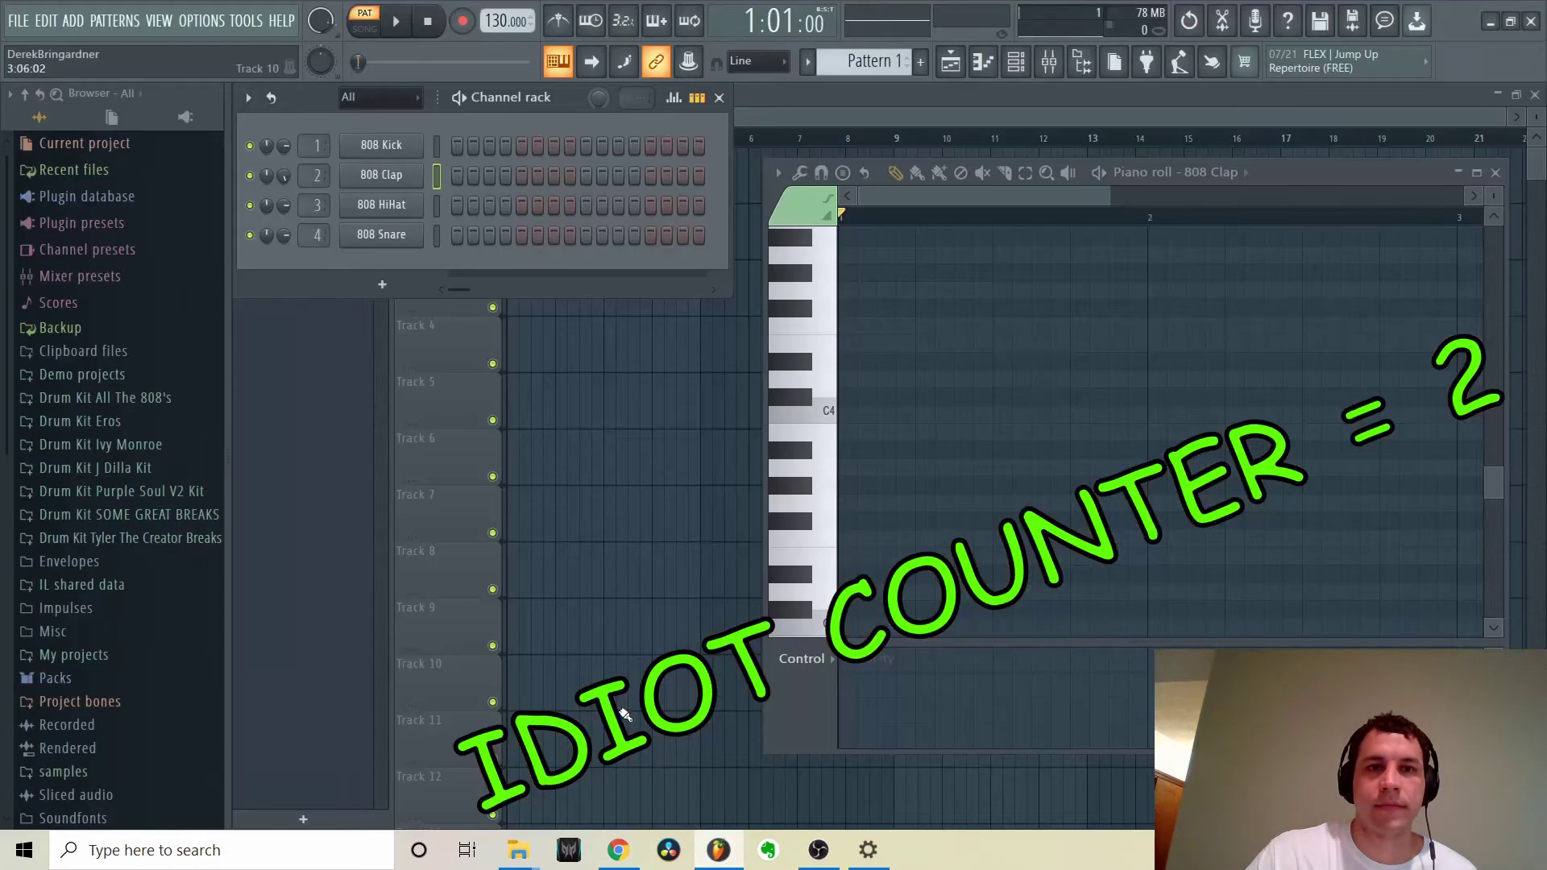
Enable the MPC Public input in the MIDI settings and open the 808 Snare channel
click(203, 20)
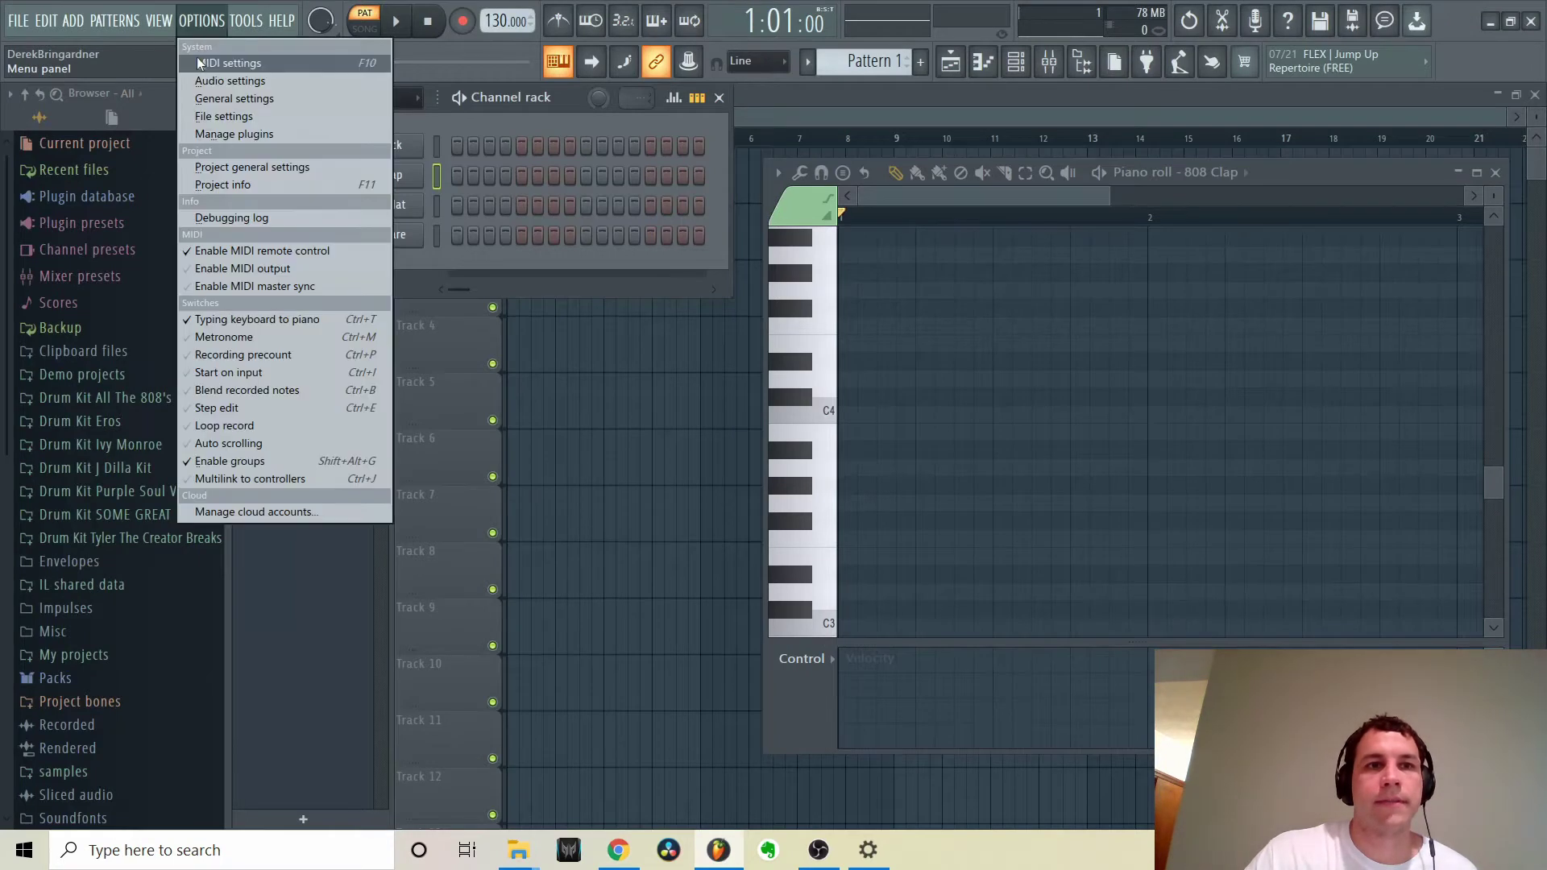
click(203, 62)
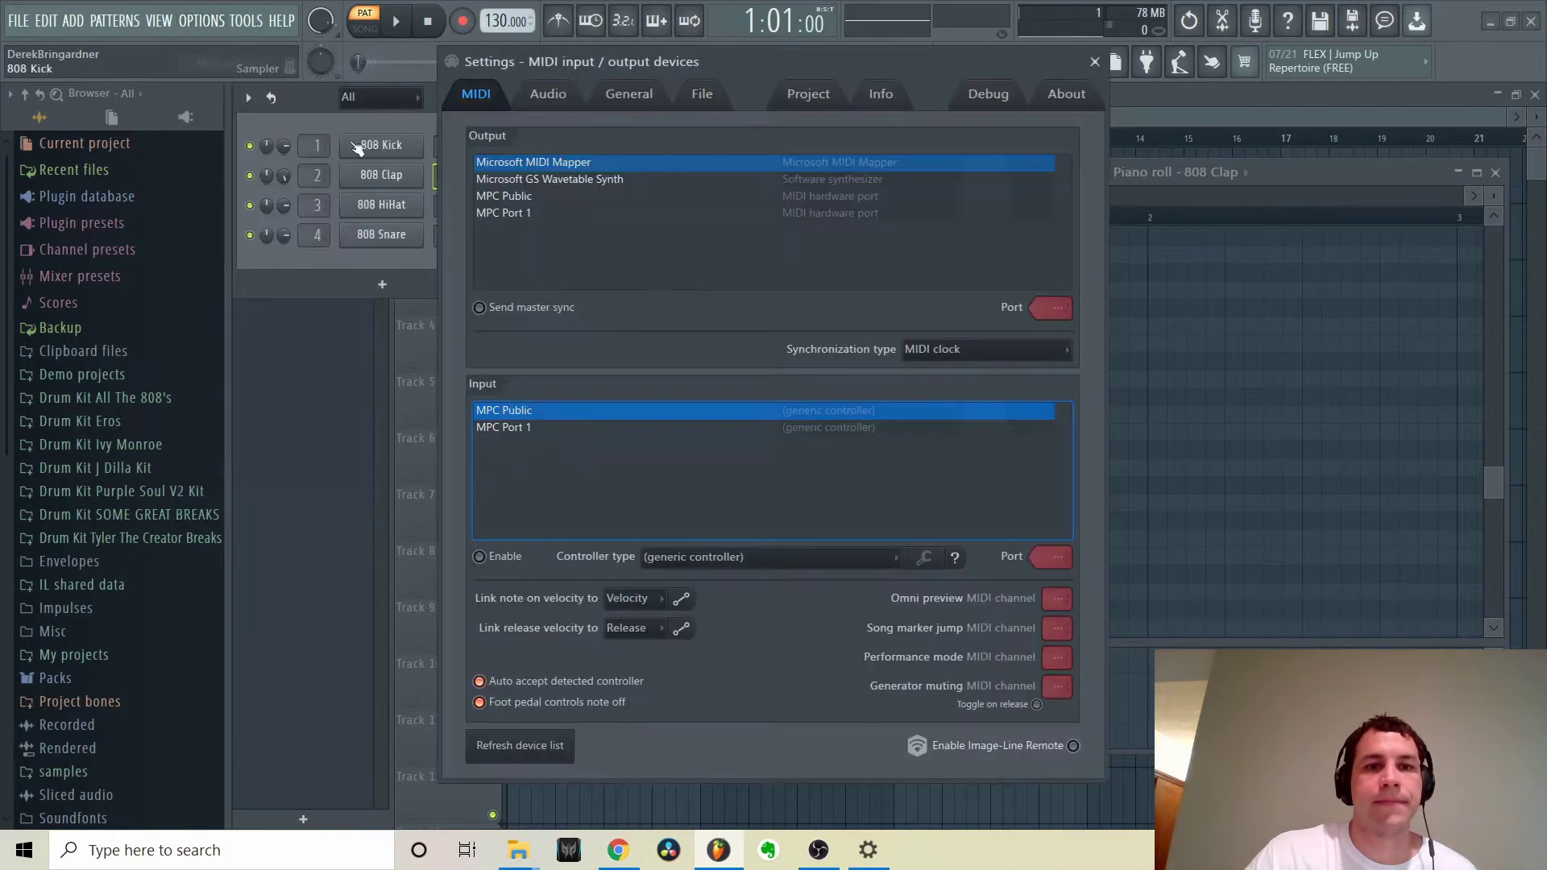
click(500, 559)
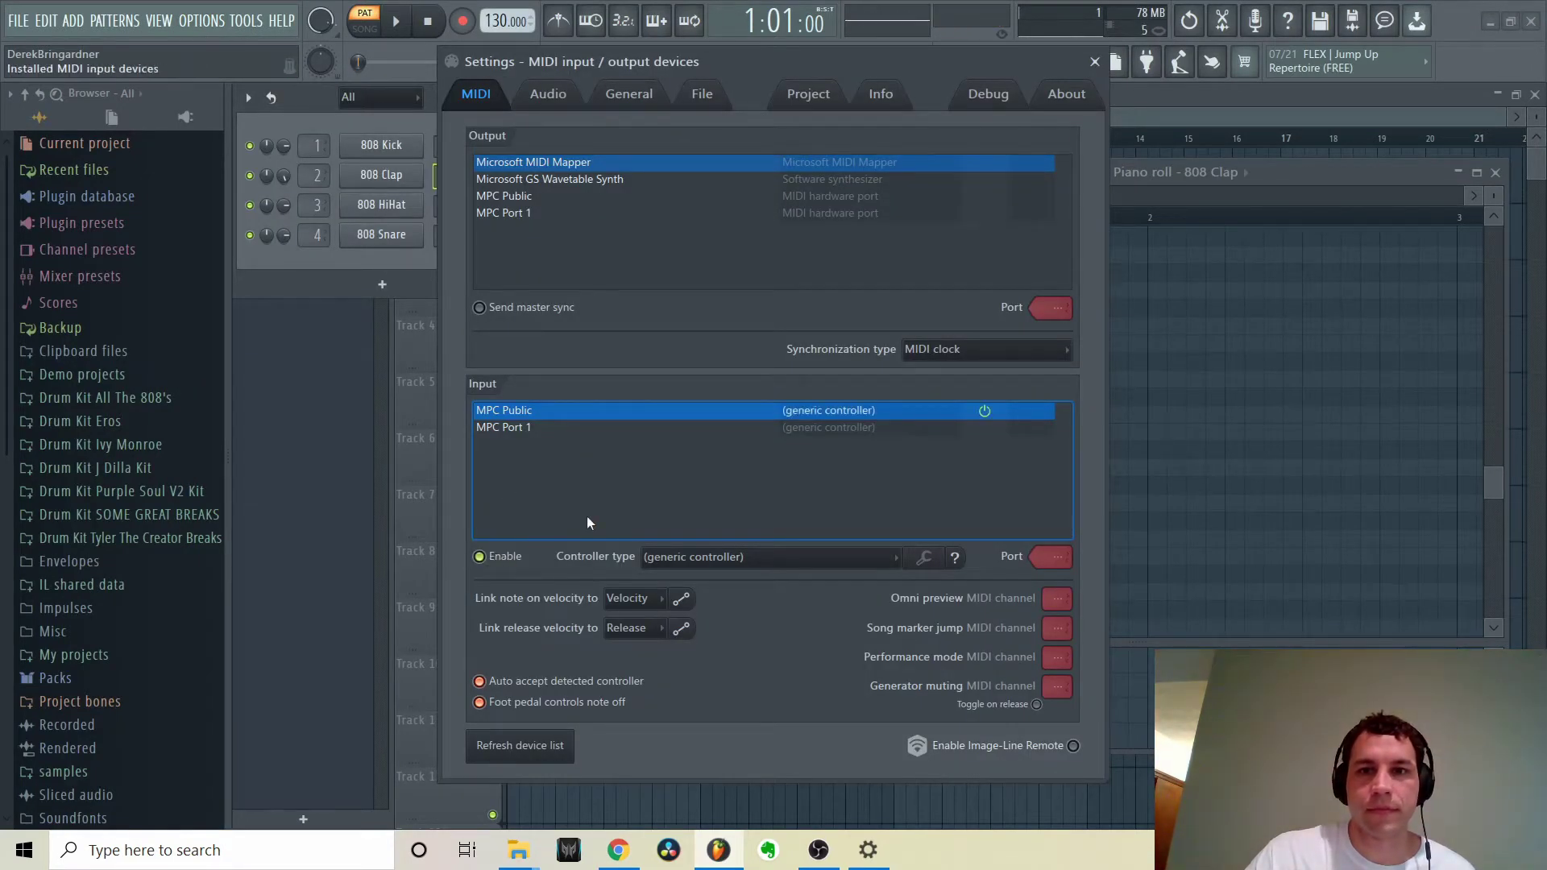
click(392, 242)
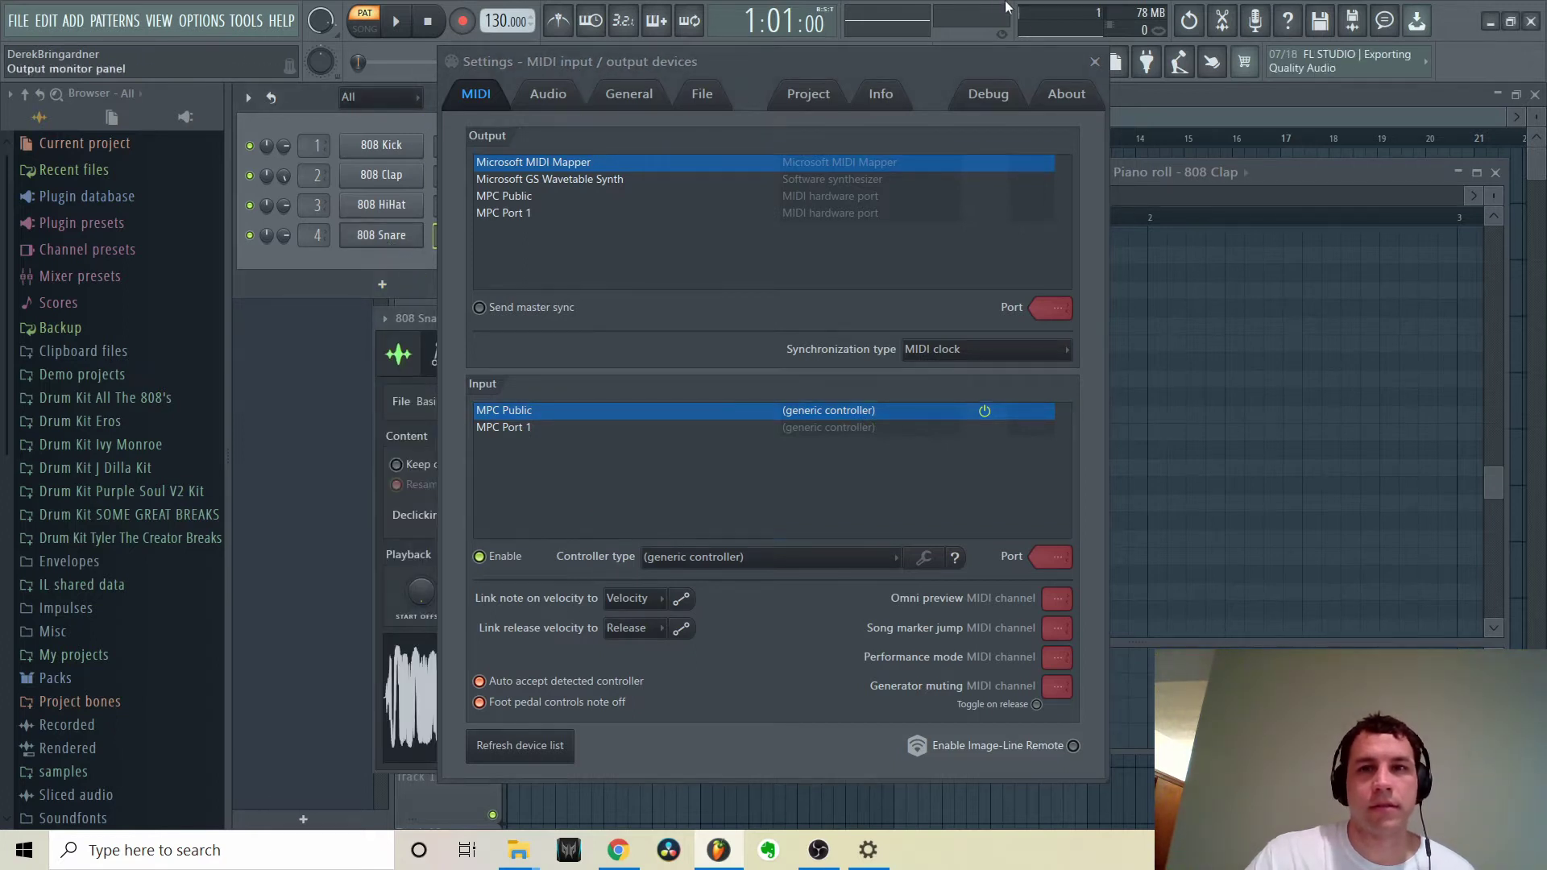
key(Escape)
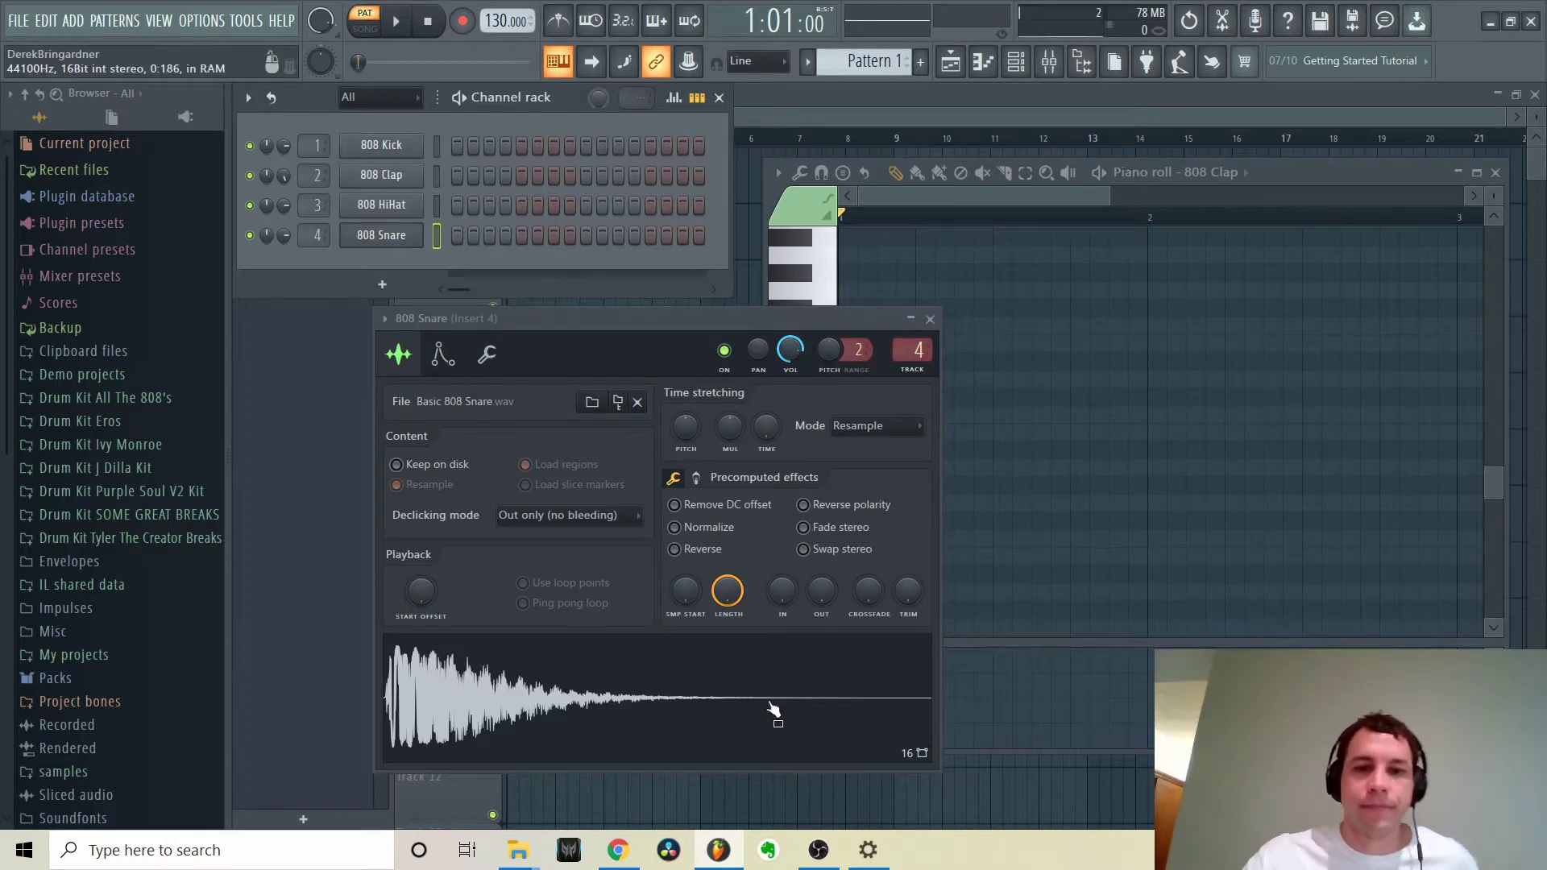
Switch to Chrome, pause the MIDI setup video and like it
click(618, 850)
click(133, 675)
click(651, 760)
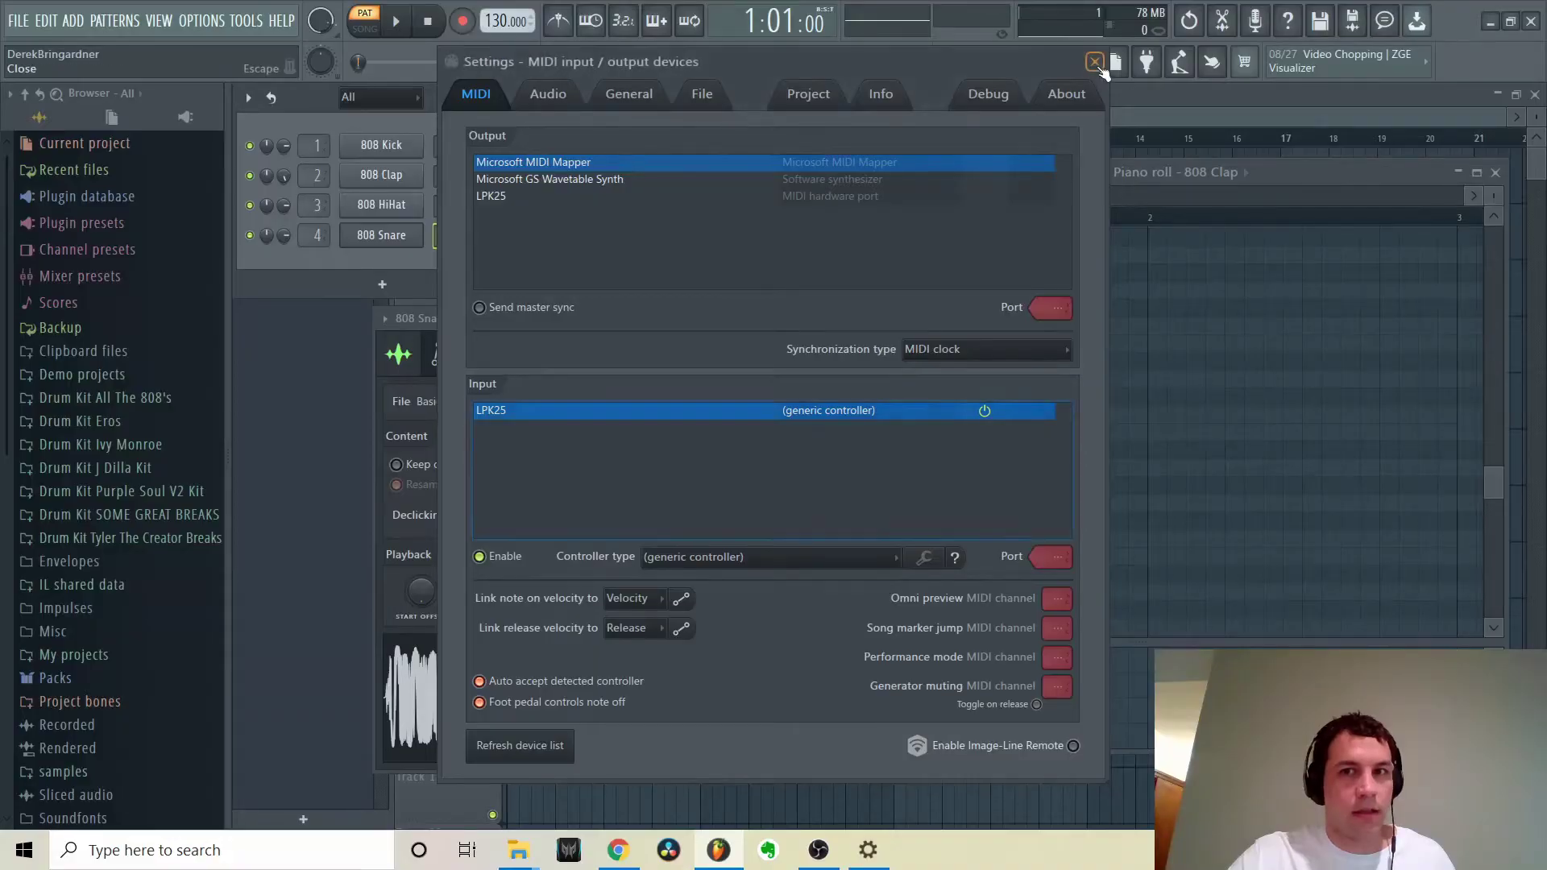
Load the Empty preset into FPC and map the notes for its entire pad bank
click(1097, 64)
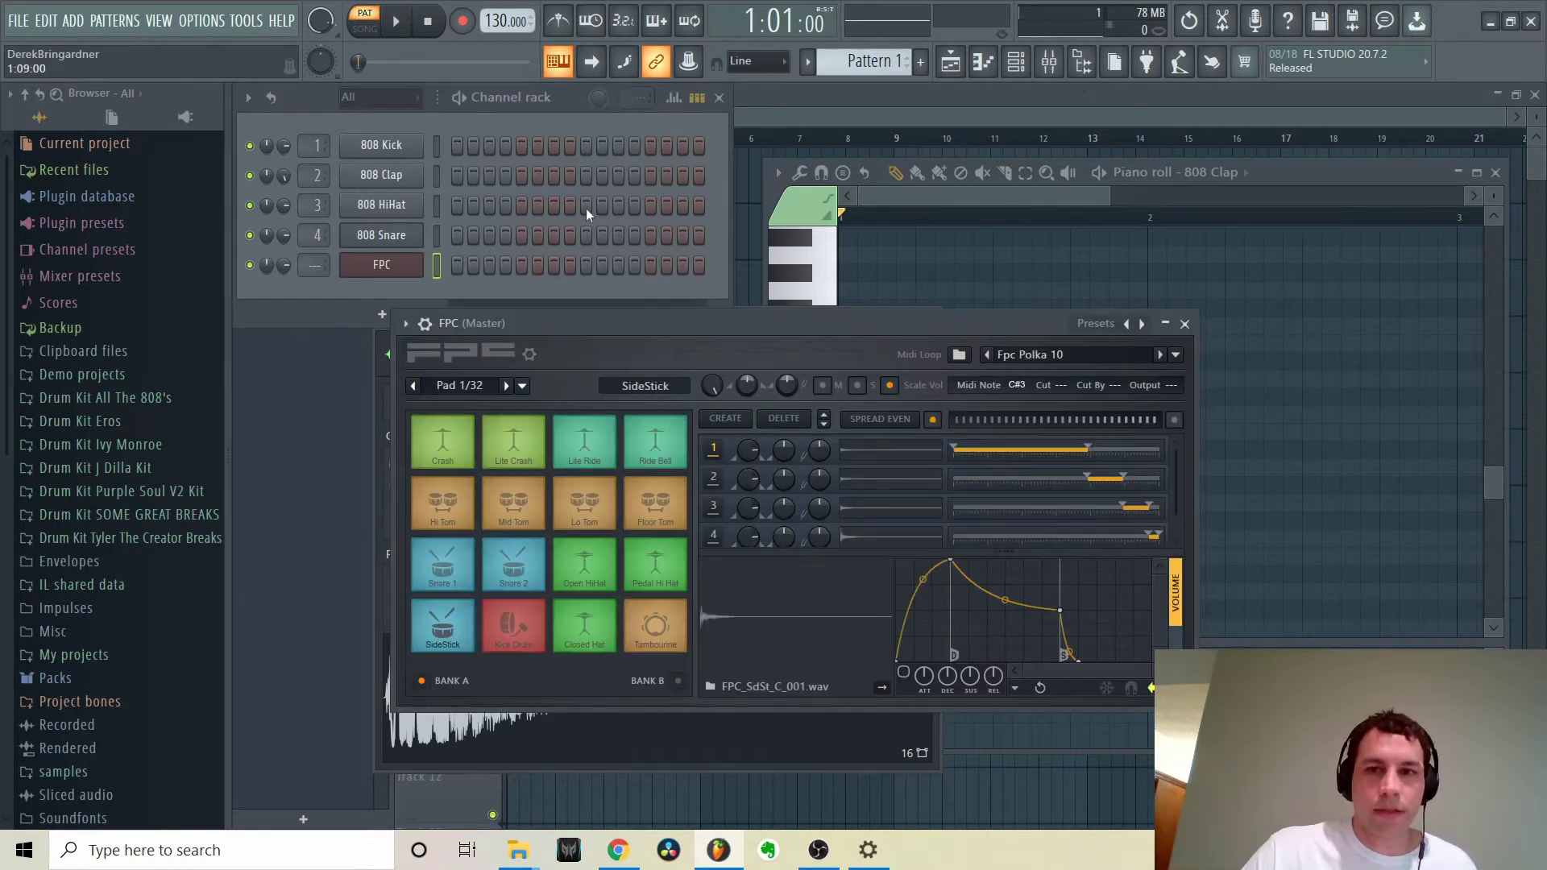
right_click(1125, 324)
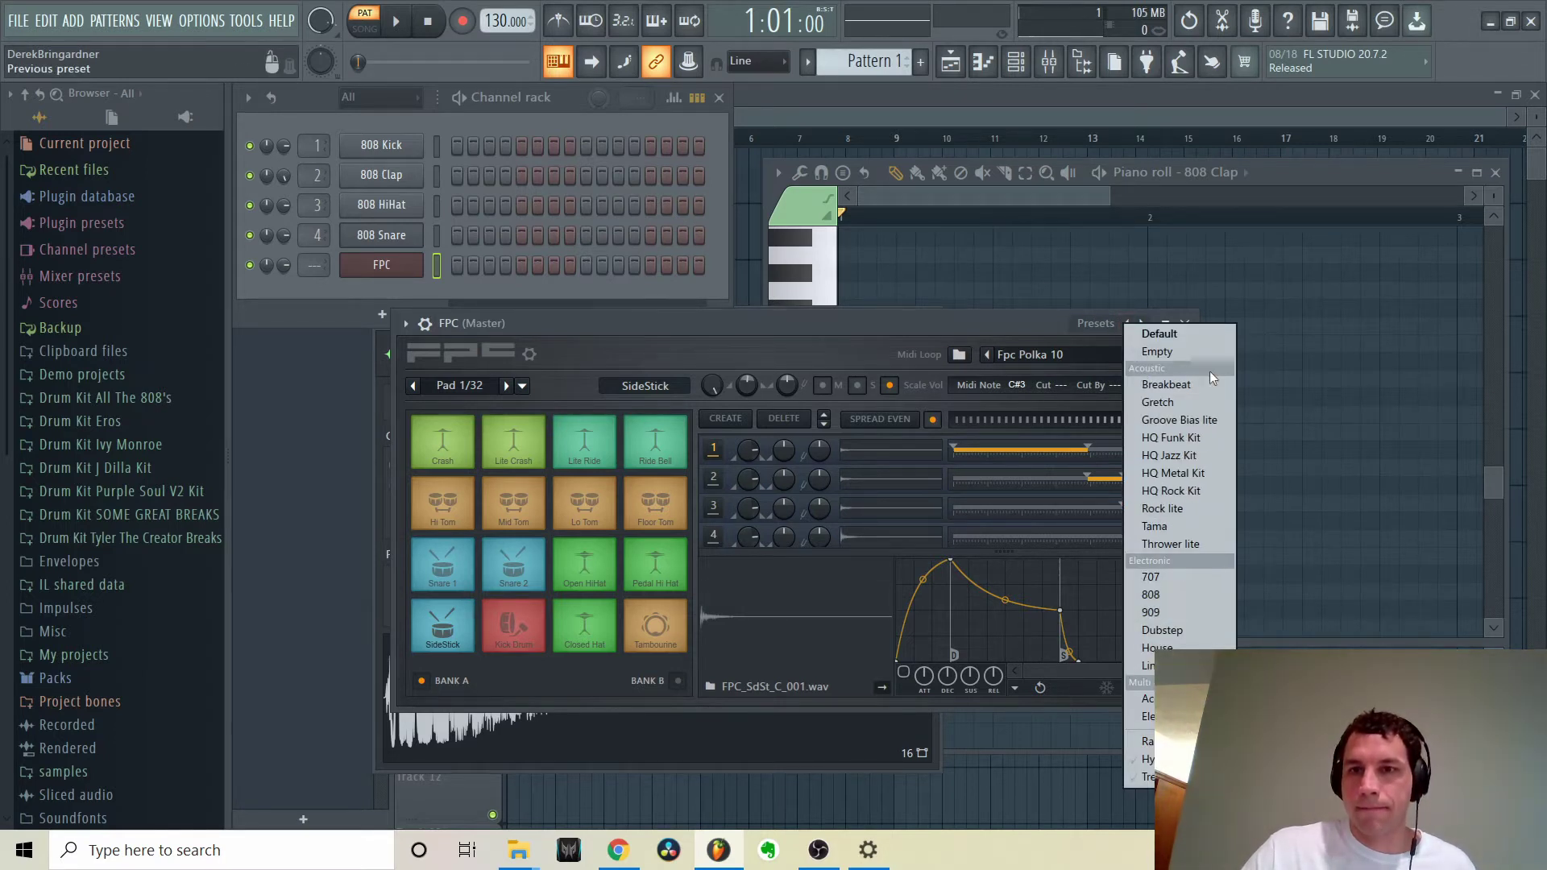
click(1157, 352)
click(522, 386)
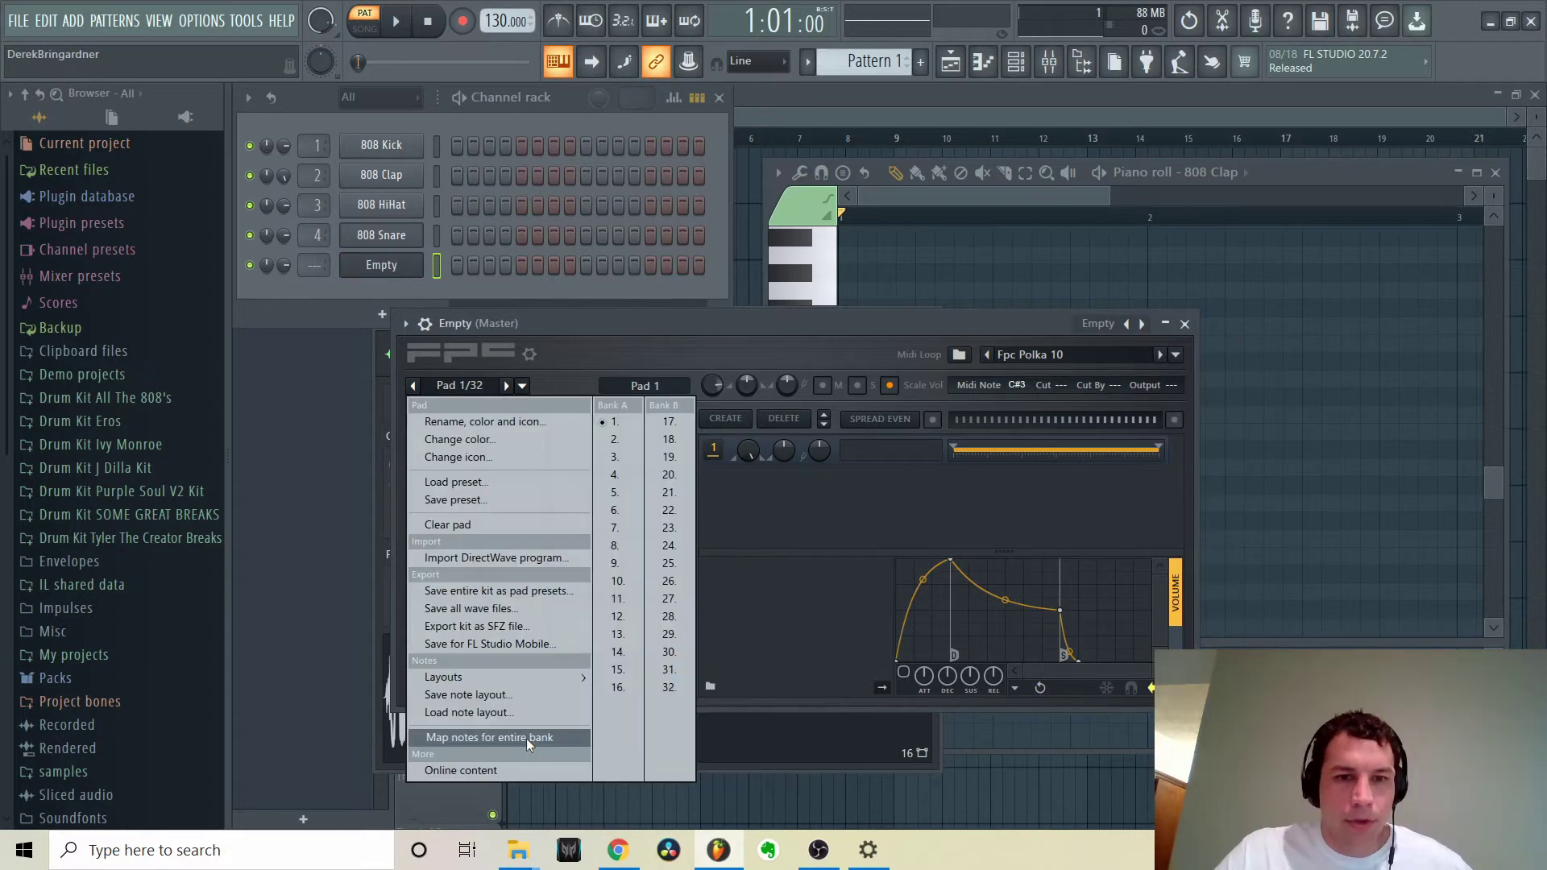
click(525, 738)
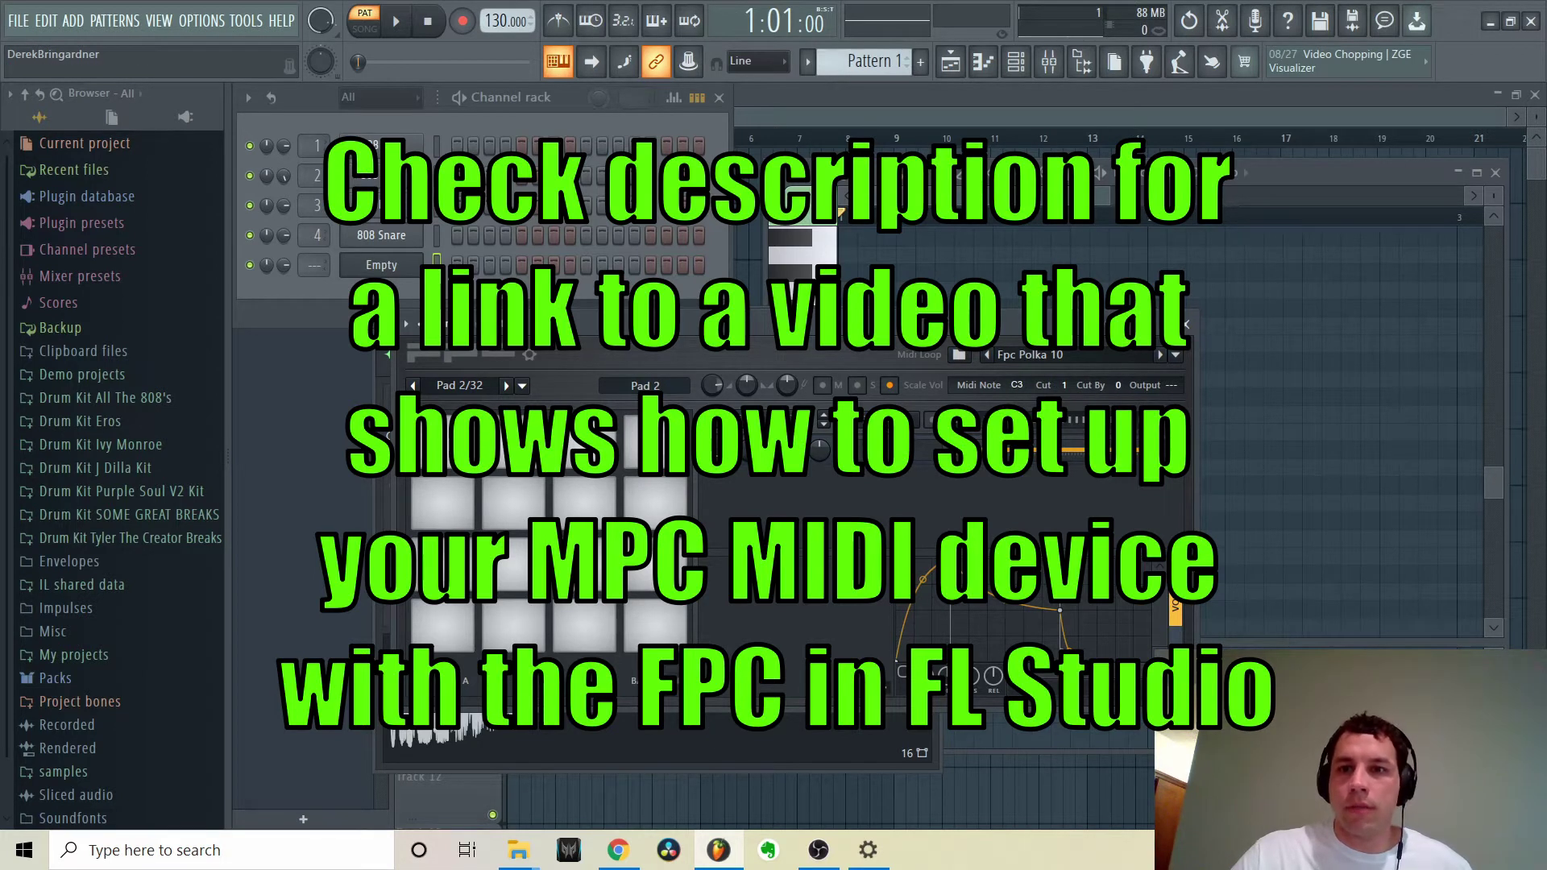
click(609, 615)
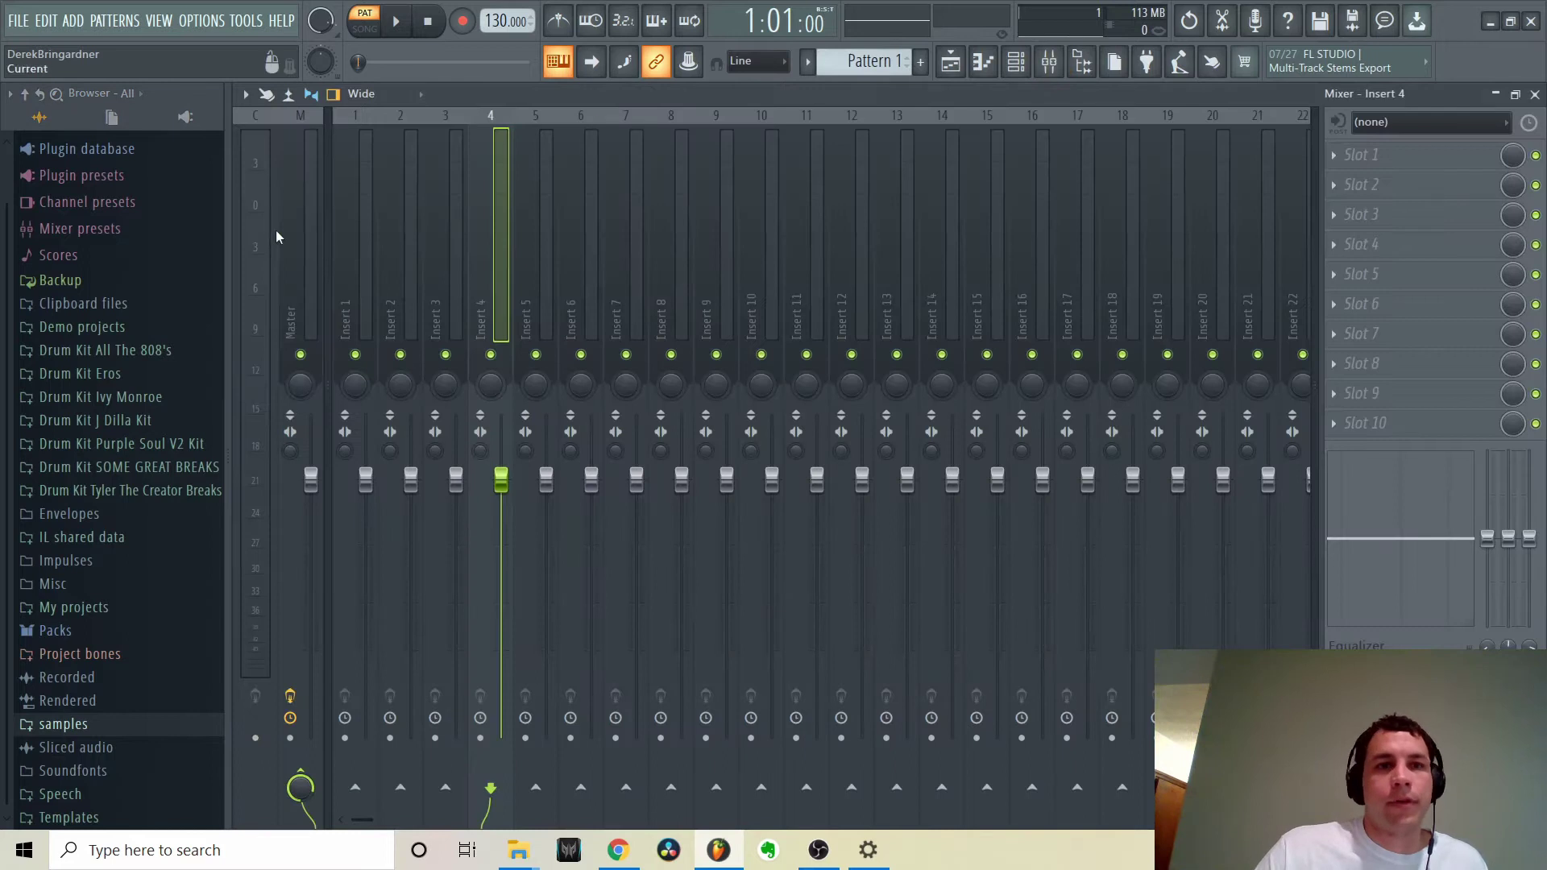
Insert Edison in the first effect slot of the Master mixer track
click(284, 274)
click(1414, 155)
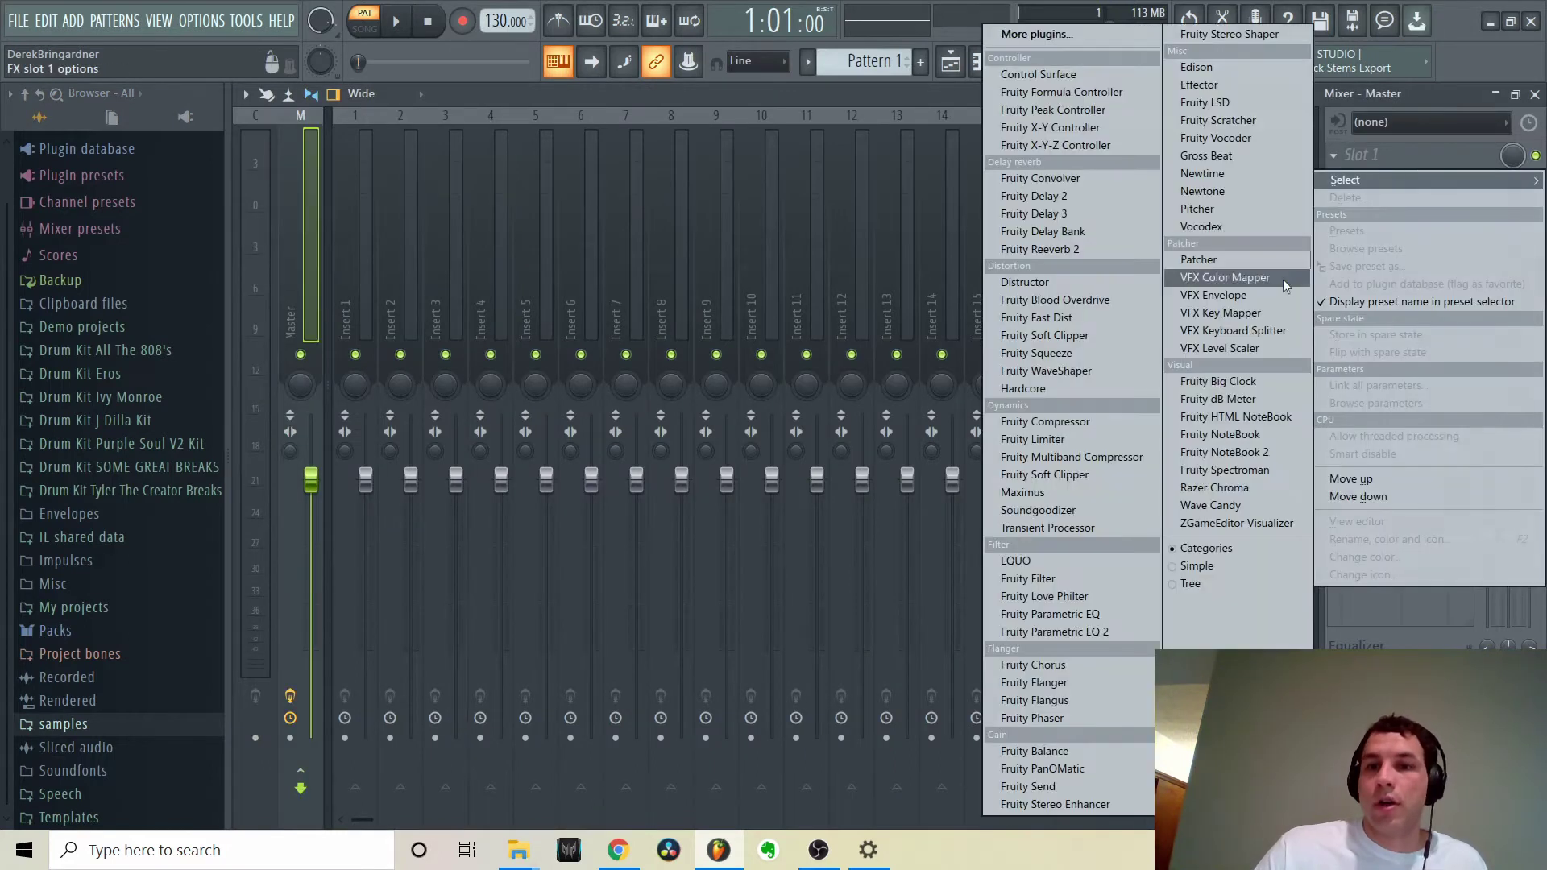
click(1255, 68)
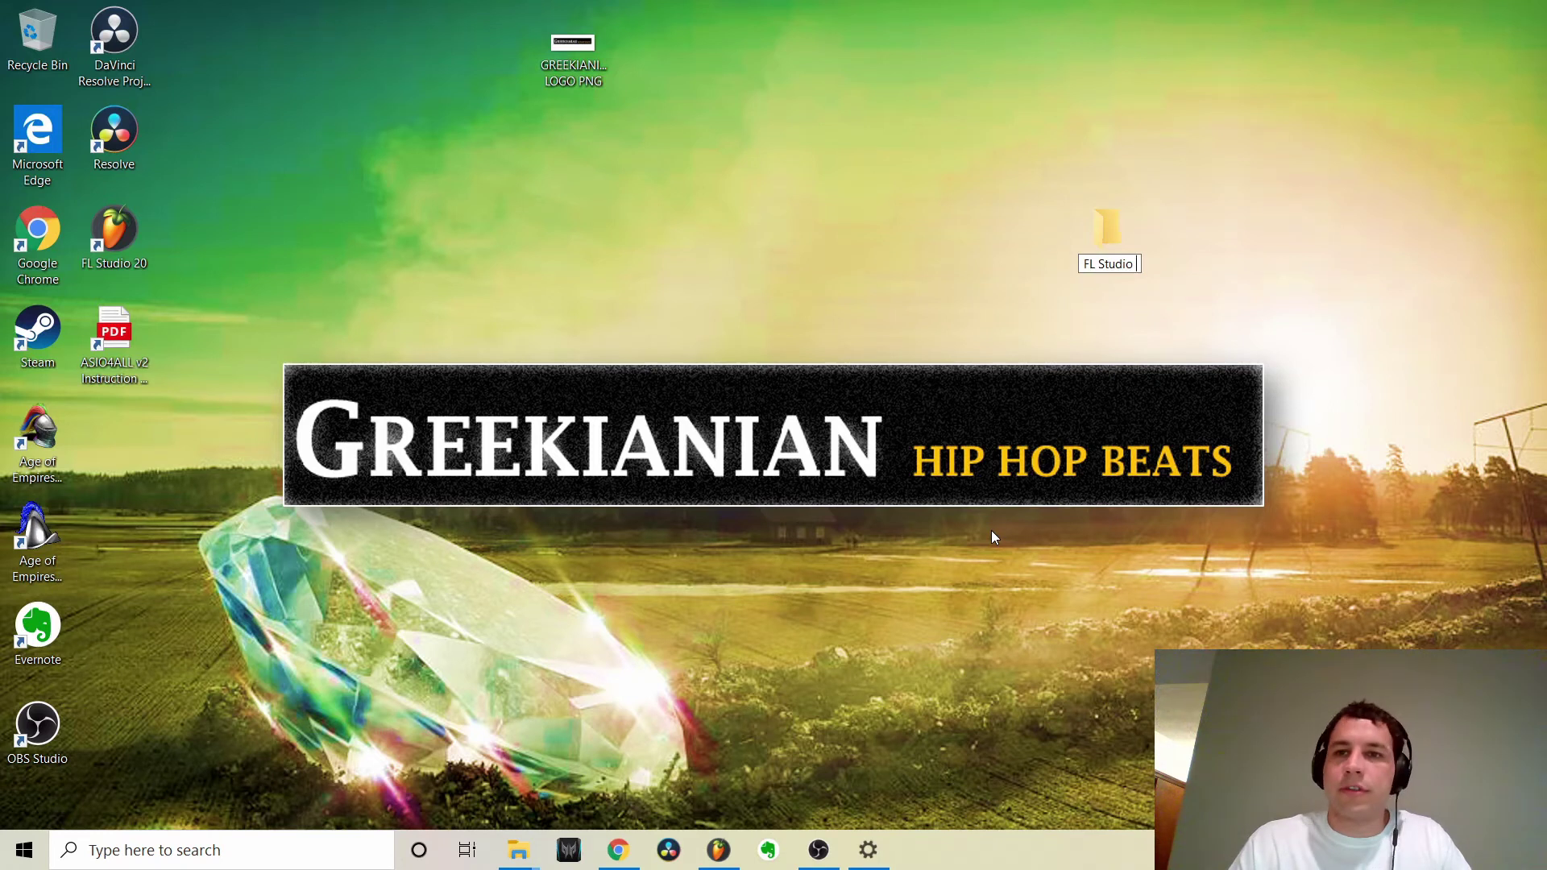
Name the new desktop folder "FL Studio smaples and ish"
text(d)
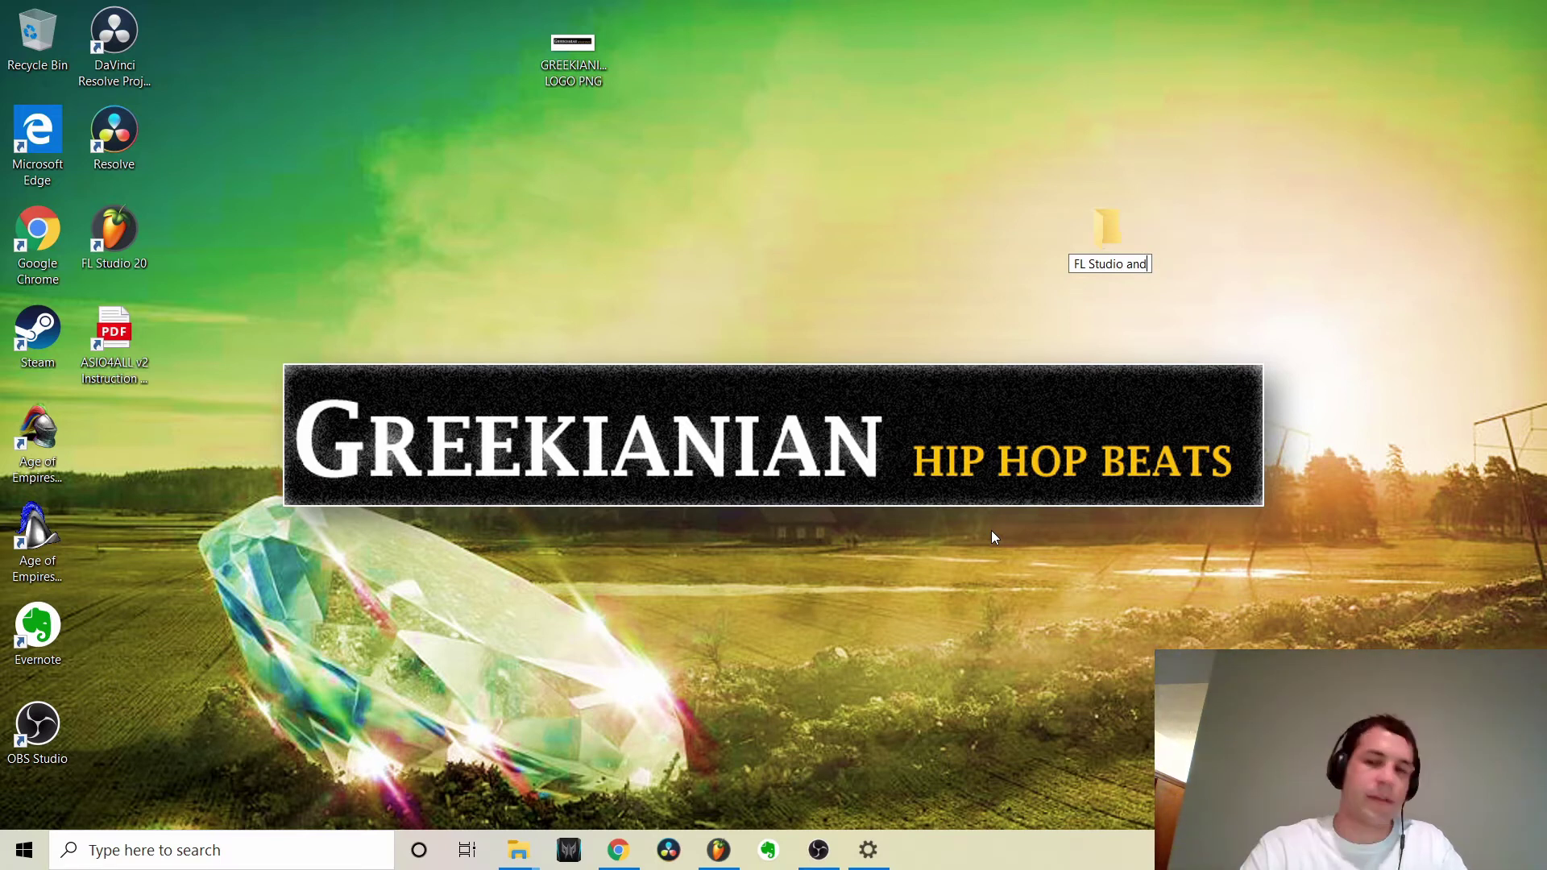
key(BackSpace)
key(BackSpace)
key(BackSpace)
text(smaples and sih)
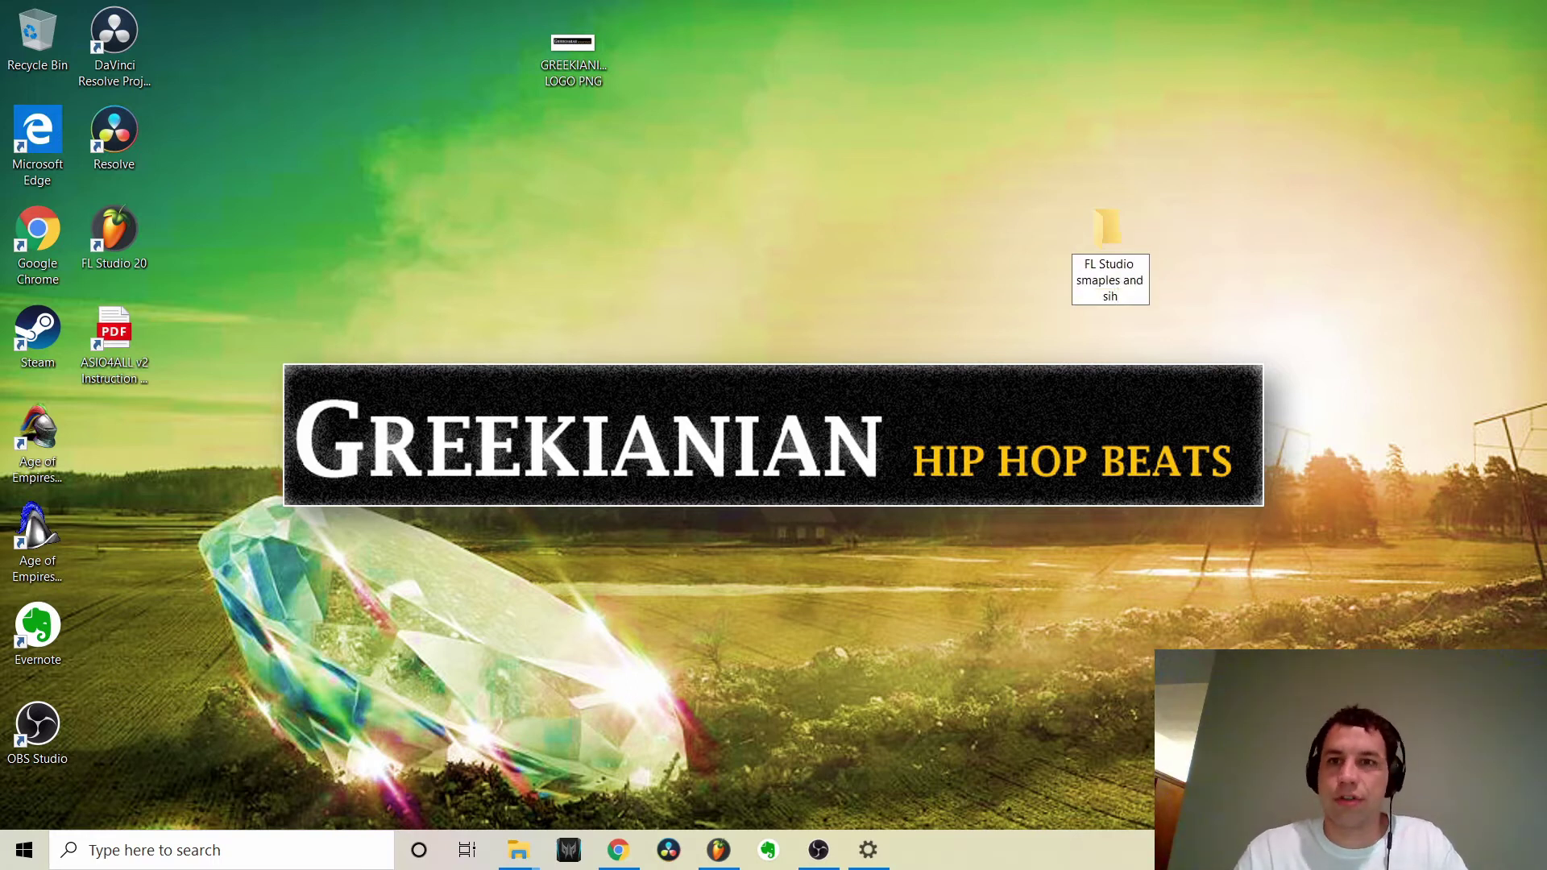
key(BackSpace)
text(ish)
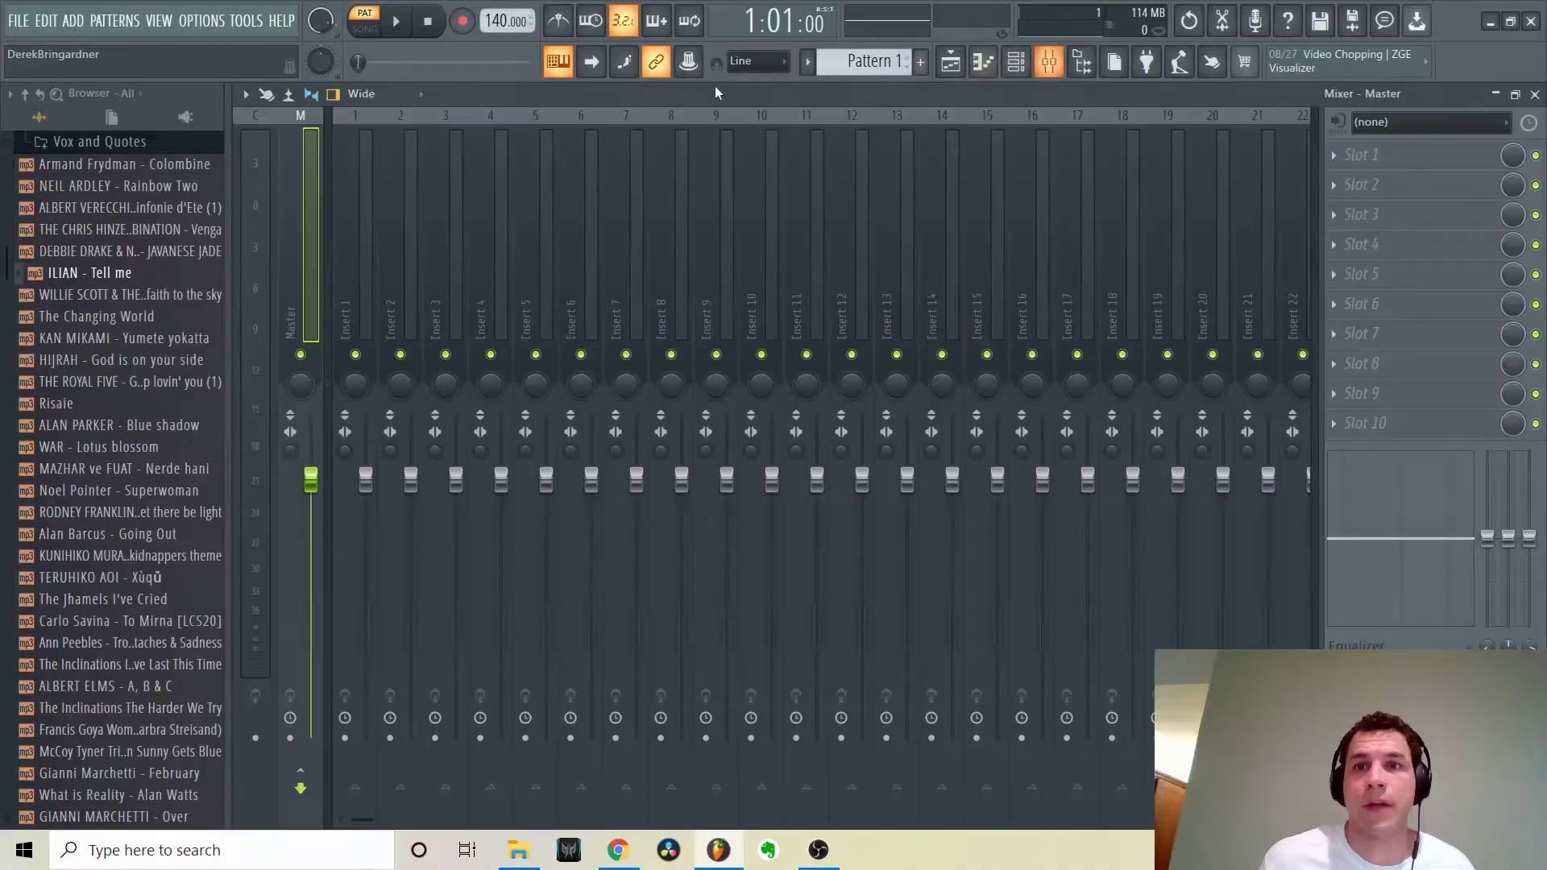
Add Edison to Slot 1 on the Master track, stop its playback and move its window lower over the mixer
click(1384, 165)
click(1254, 63)
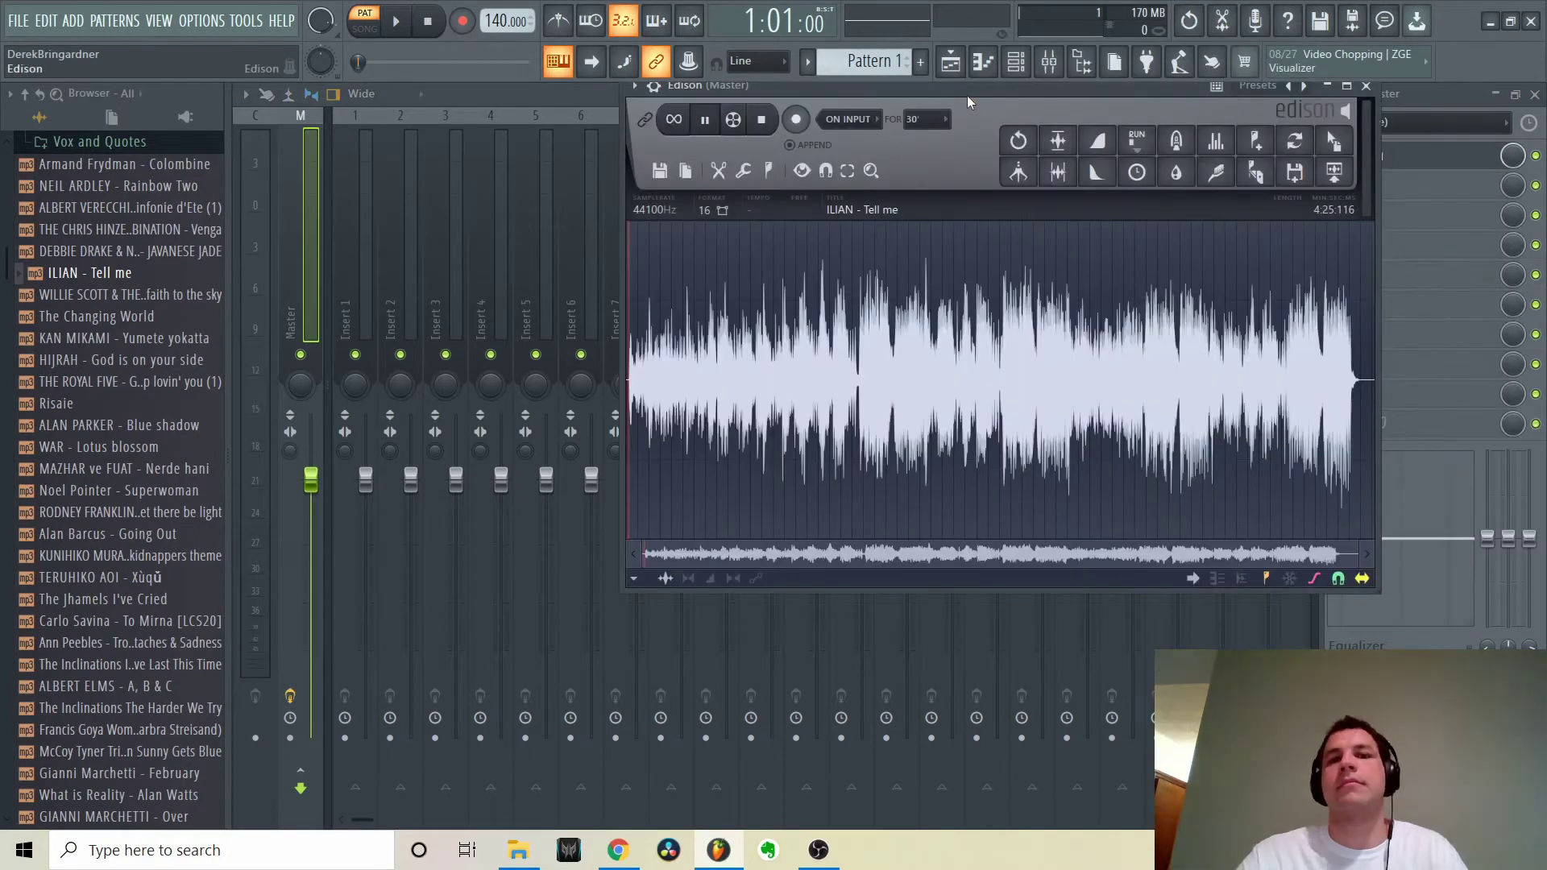
key(space)
drag(968, 89, 938, 191)
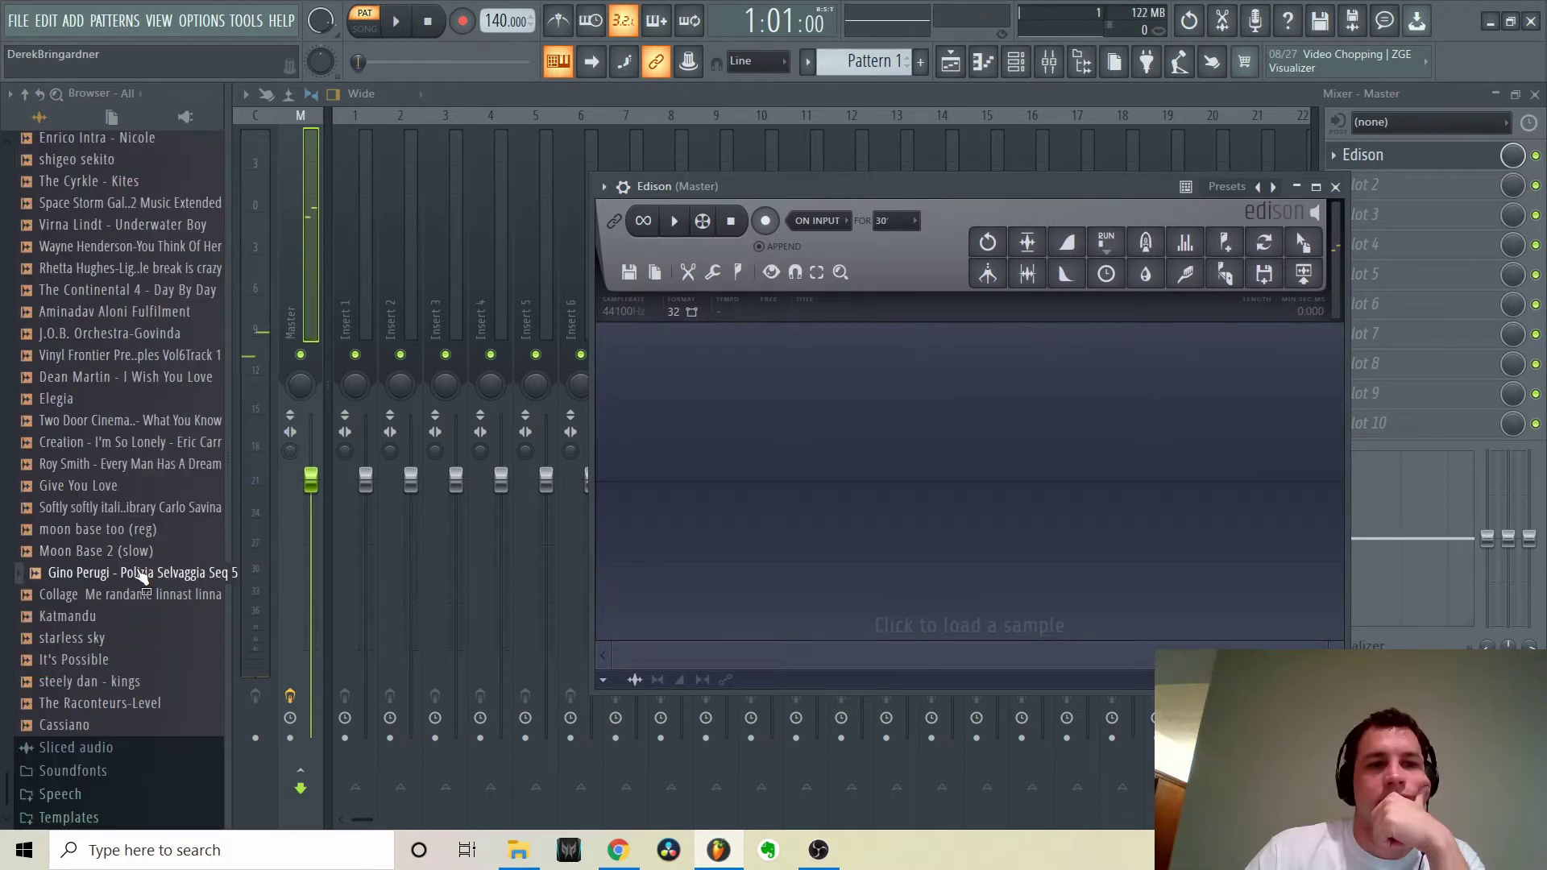
Load the Give You Love sample from the browser into Edison and play it
drag(121, 572, 1105, 483)
key(space)
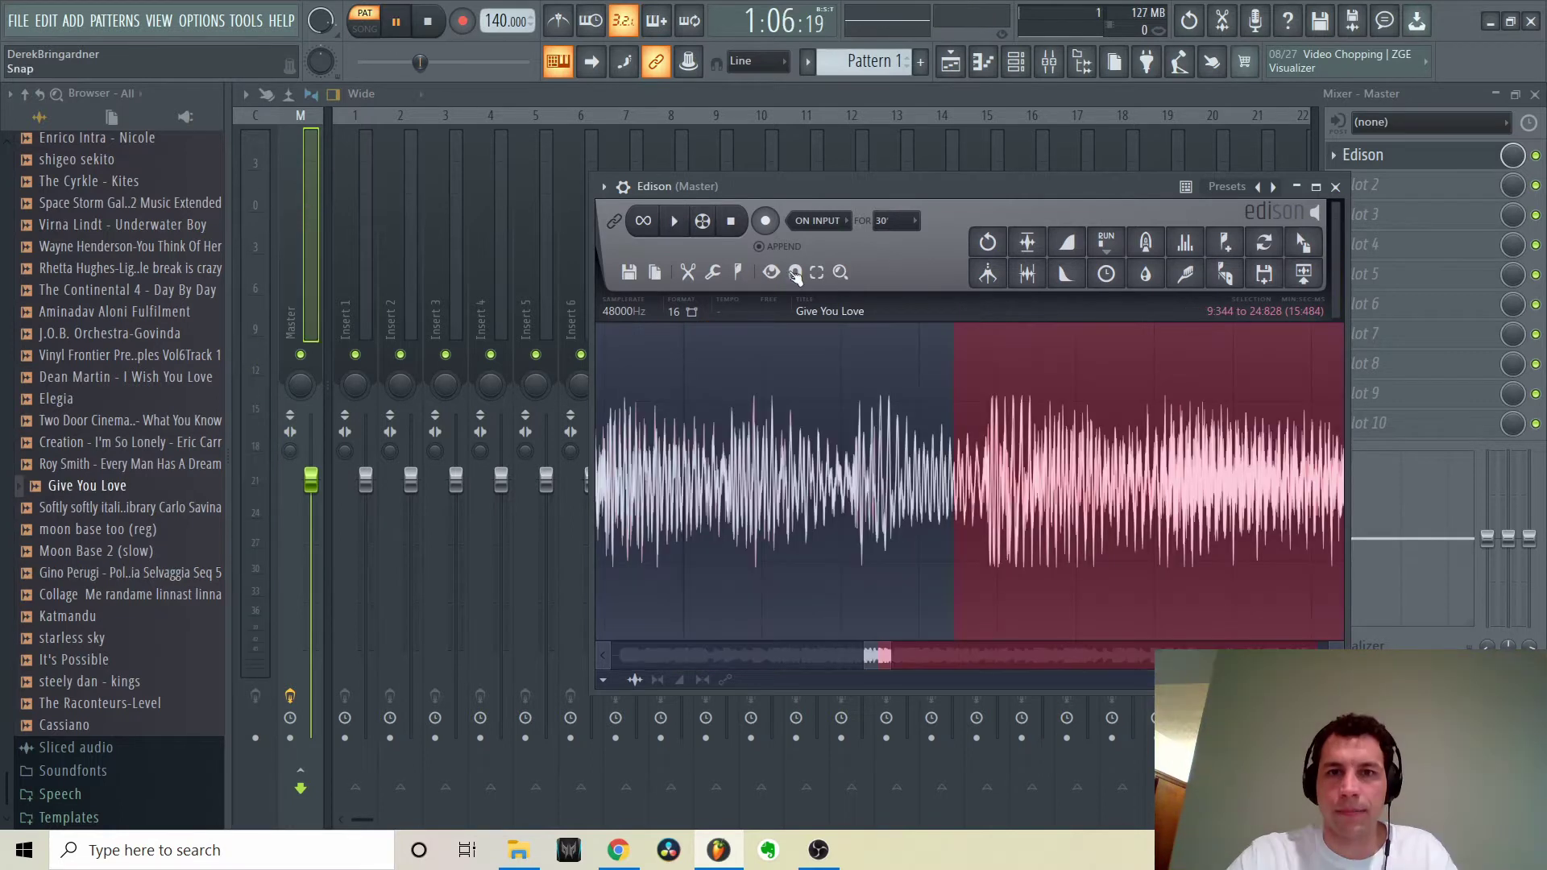
Adjust Edison's snap setting, start the selection at 9:407 where the beat hits, and play from a marker placed there
click(795, 272)
click(858, 355)
drag(960, 453, 990, 487)
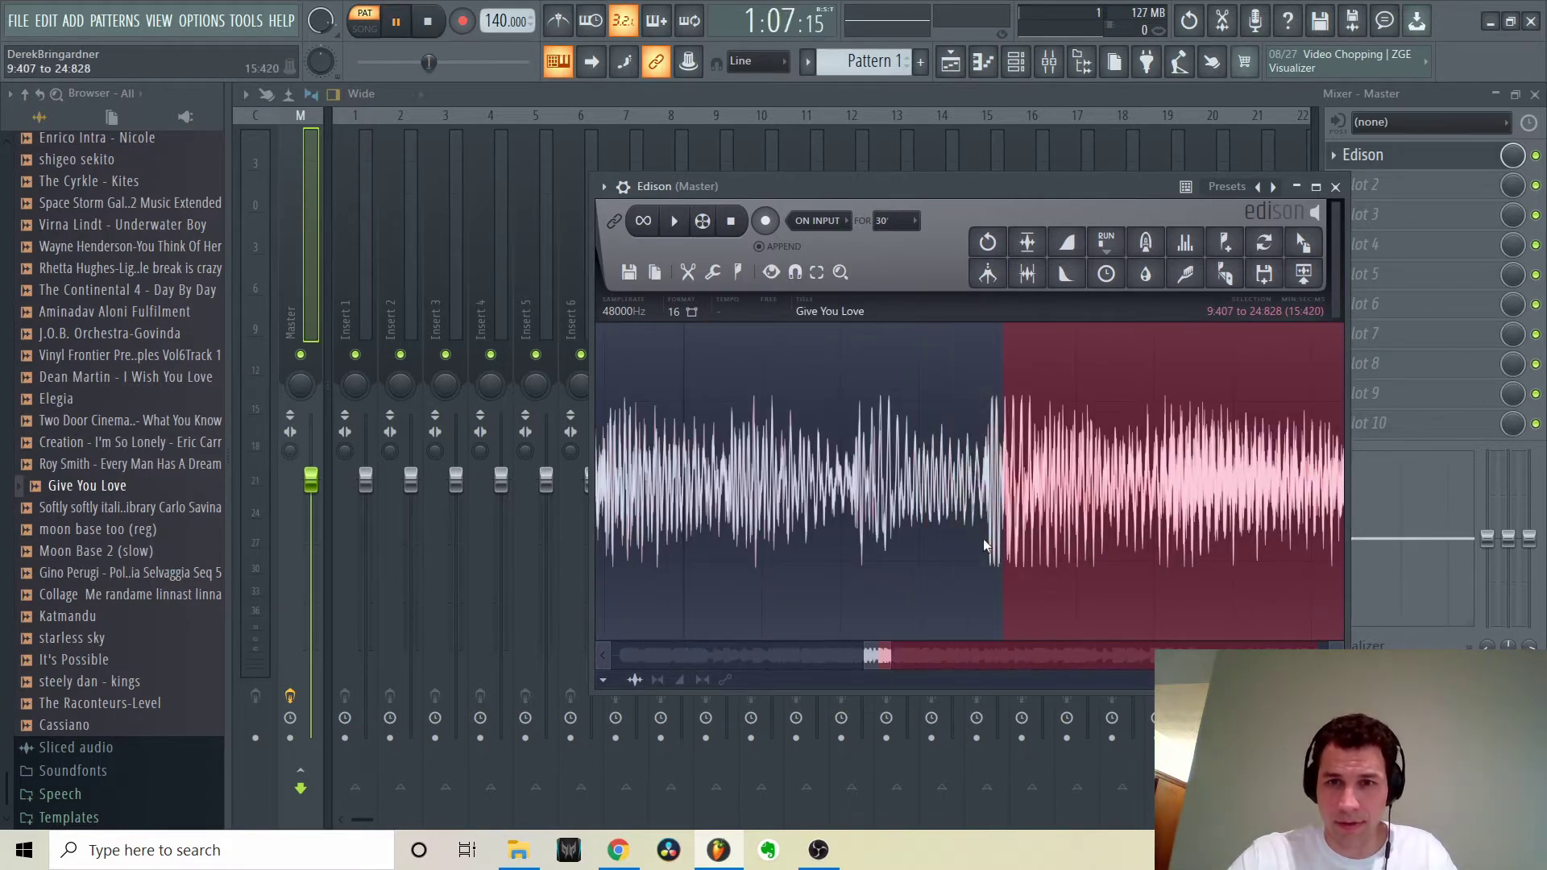
scroll(1036, 511, down, 3)
key(space)
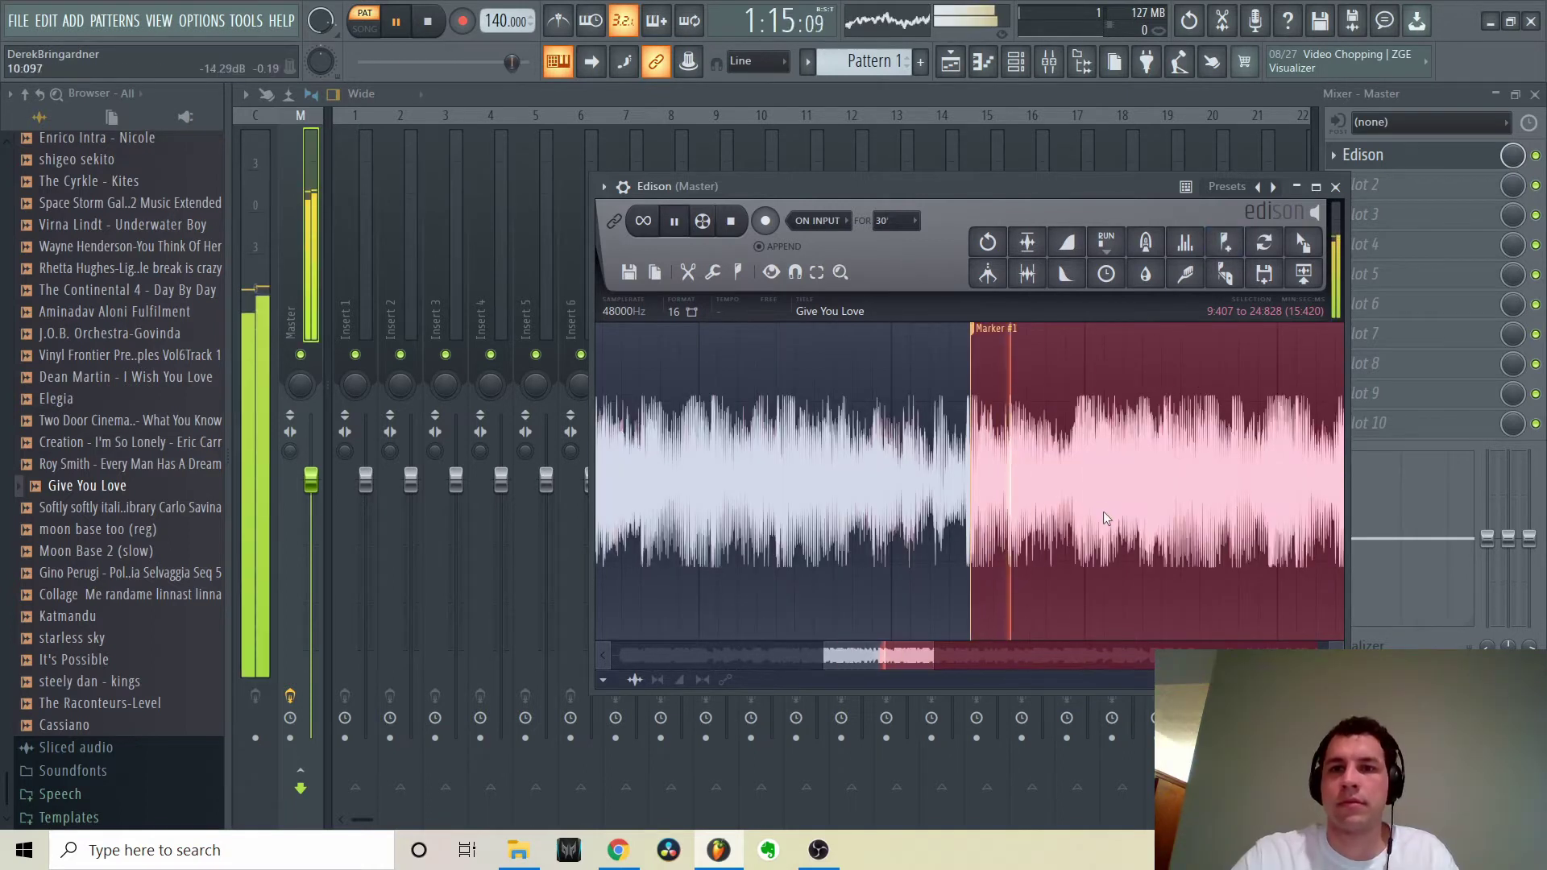
Play through the sample in Edison and add markers on each beat following the first marker, up to 16:943
scroll(1109, 493, down, 5)
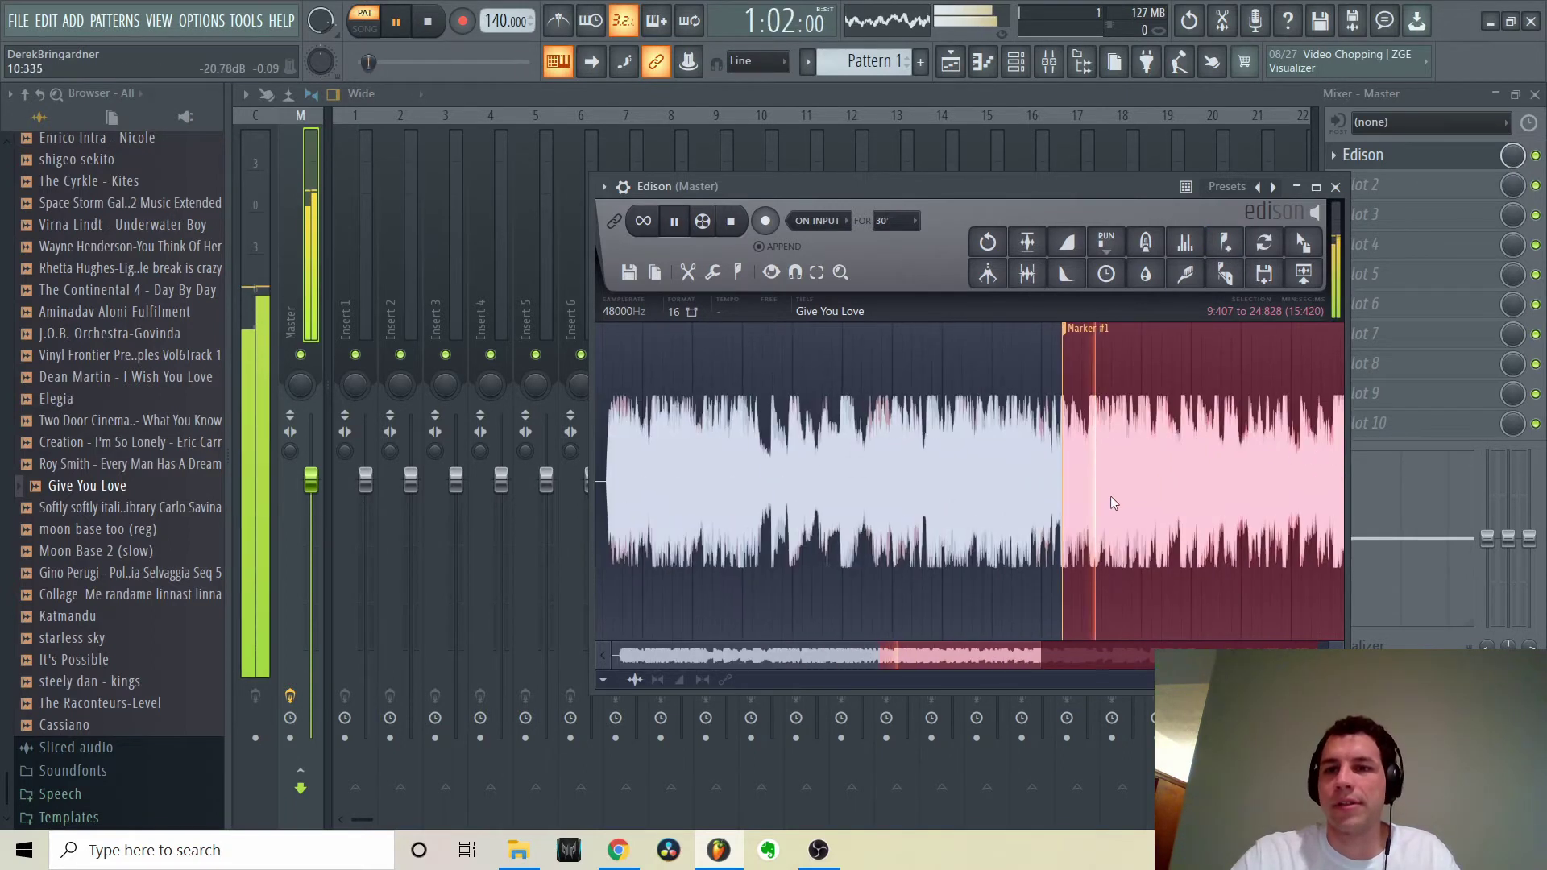
scroll(1184, 539, up, 3)
key(space)
key(space)
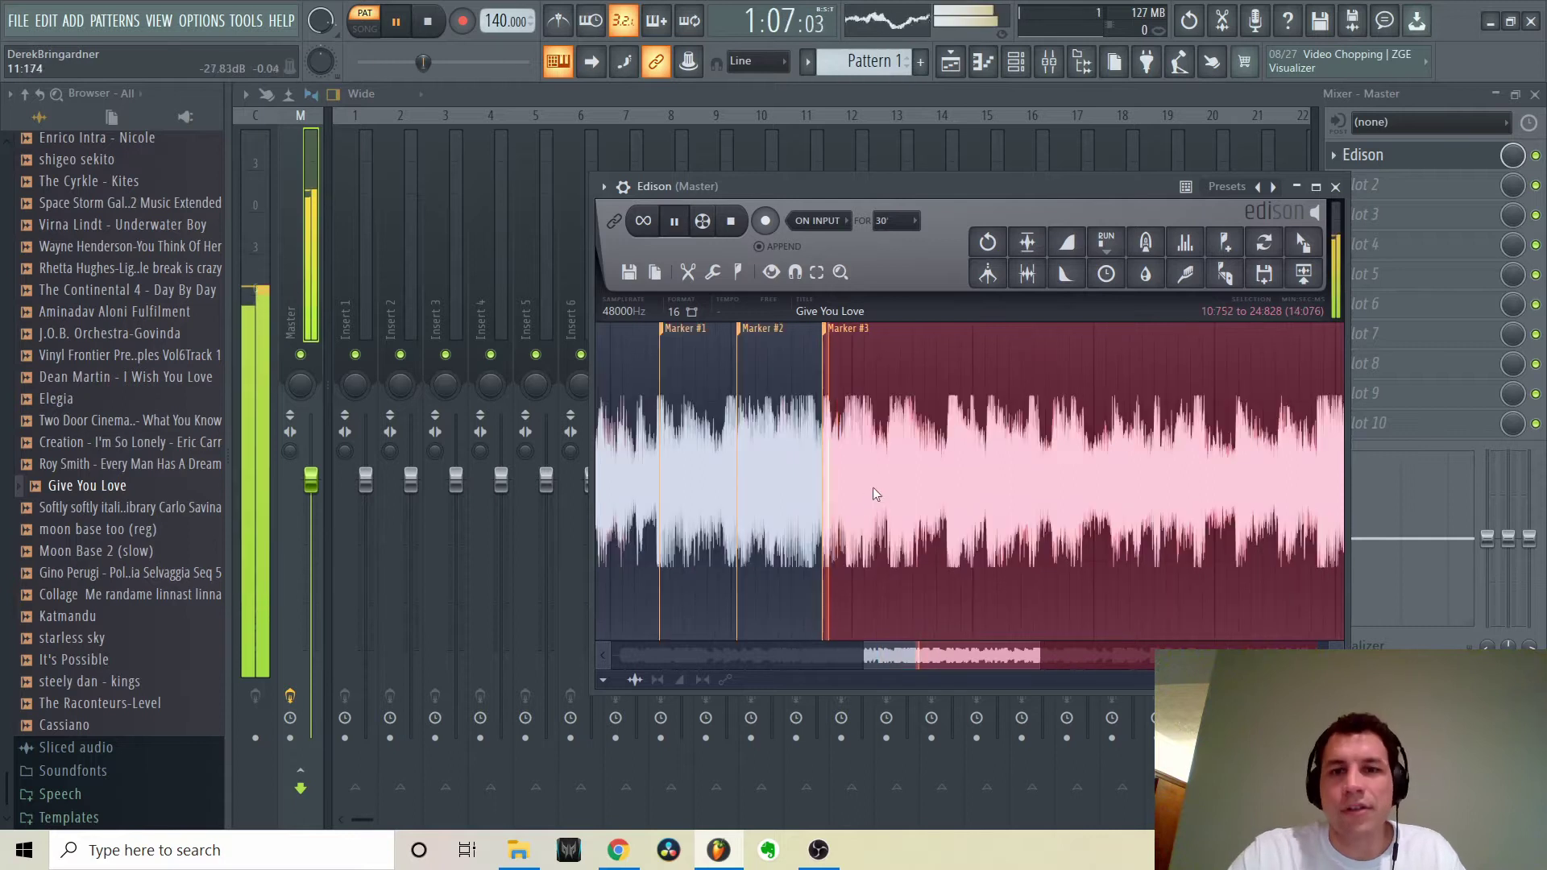
key(space)
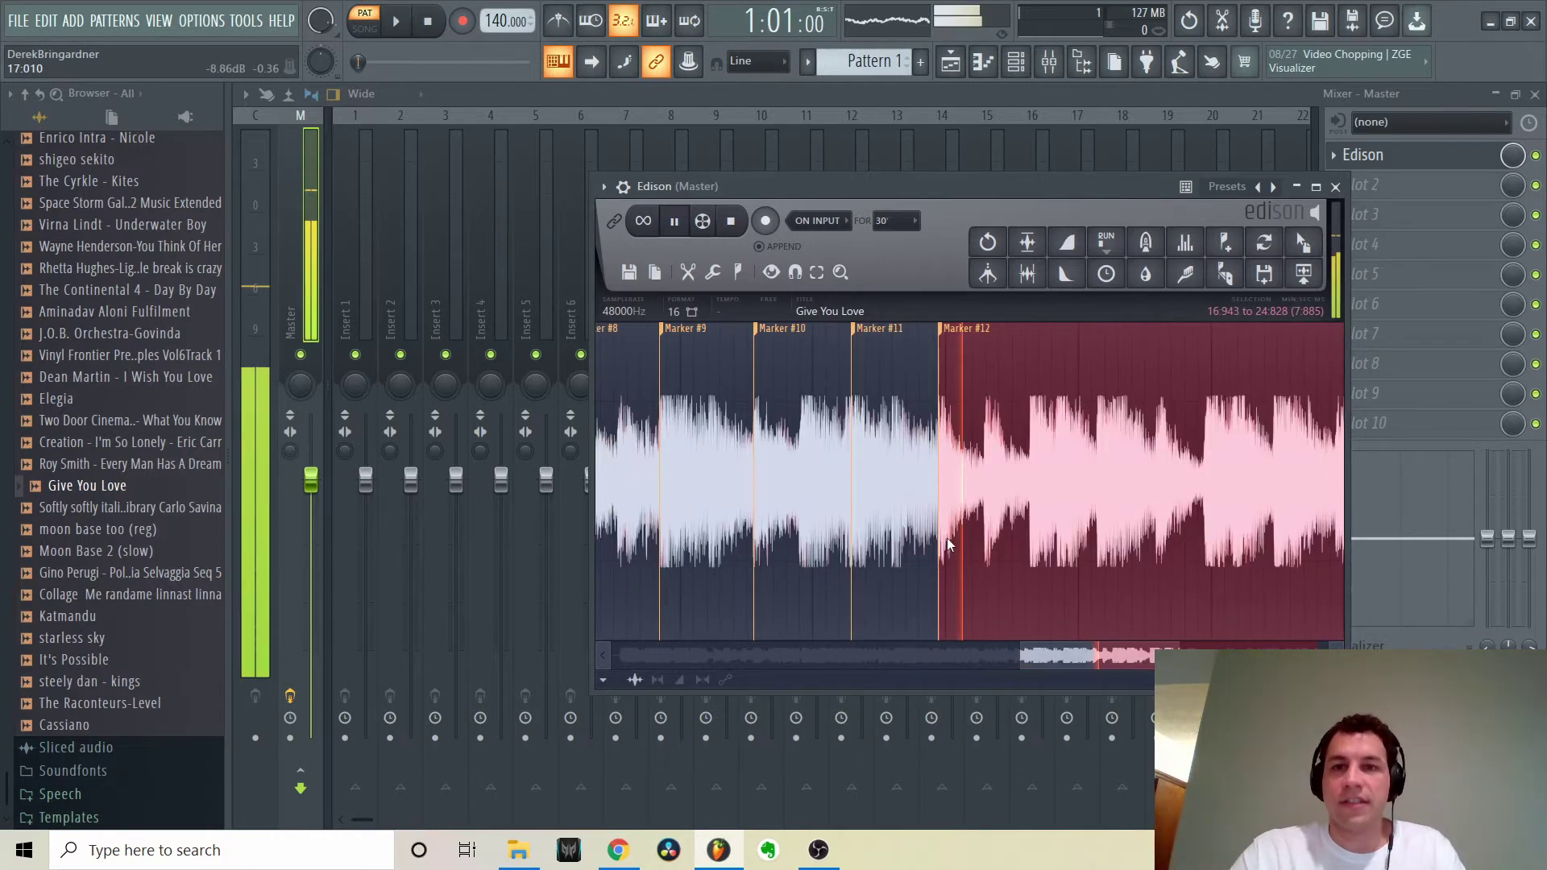
Start the selection at 17:631, add a marker there and stop playback
drag(947, 542, 1025, 547)
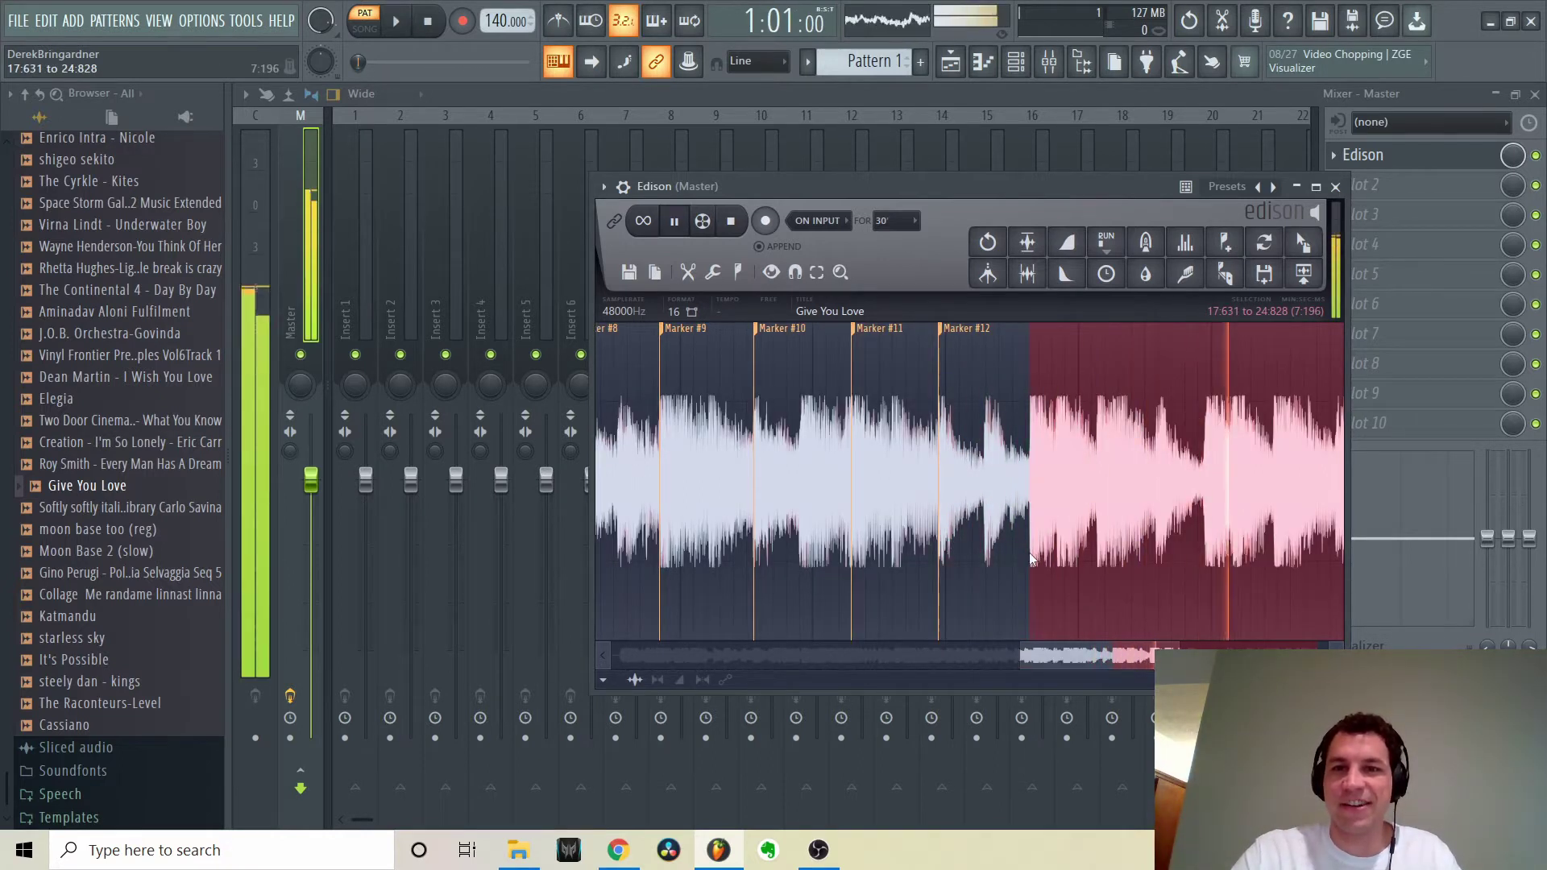
click(1225, 242)
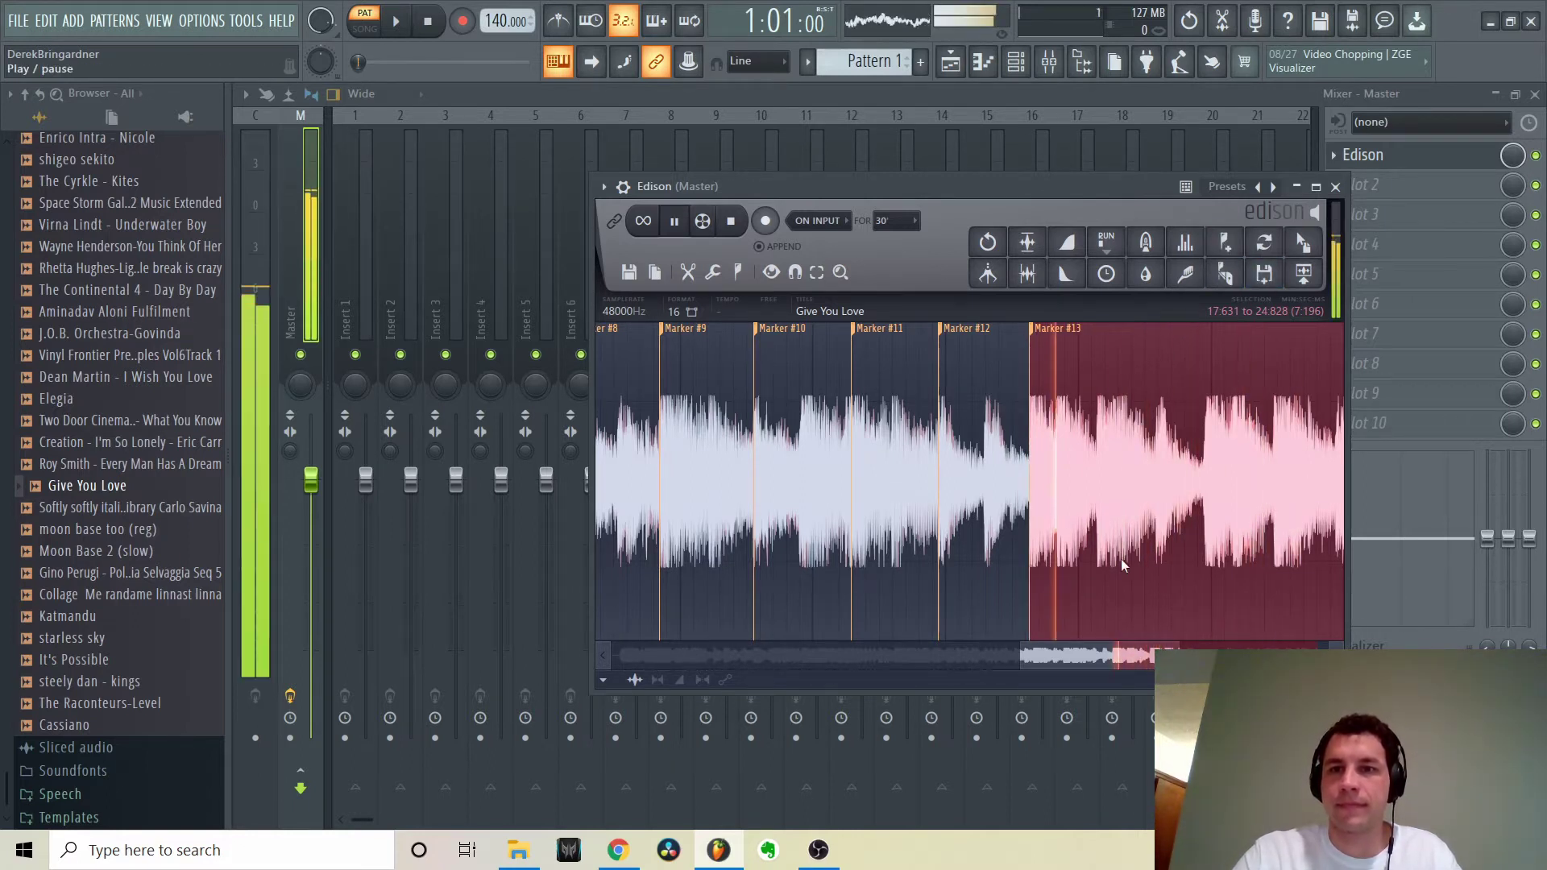
scroll(1136, 539, down, 3)
key(space)
Start the selection on the next beat at 18:945, play from there and add a marker
scroll(1165, 535, up, 3)
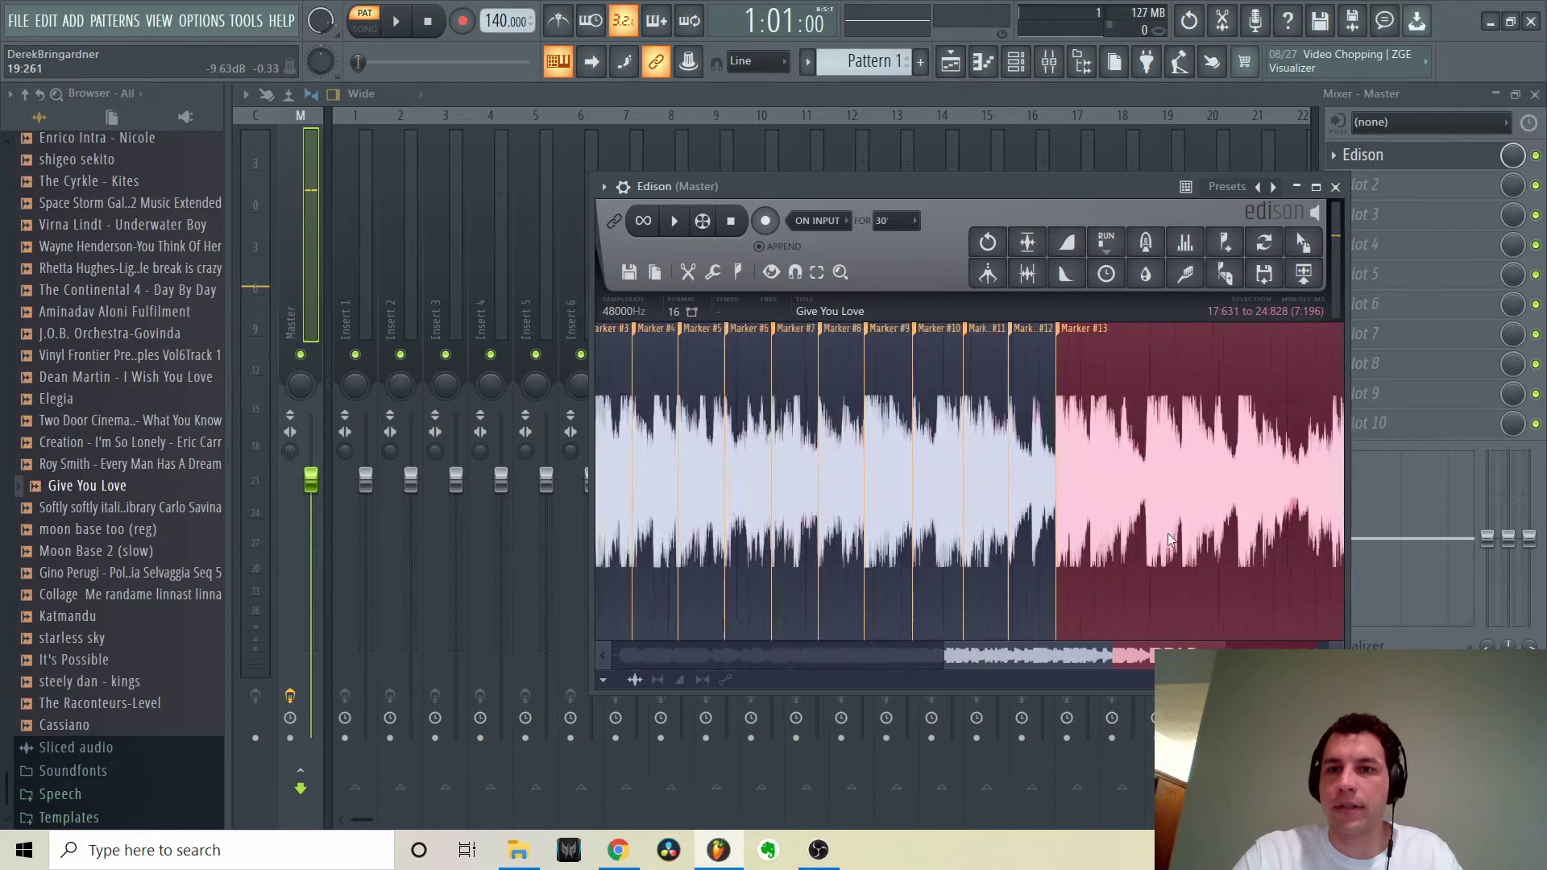
scroll(1144, 573, up, 3)
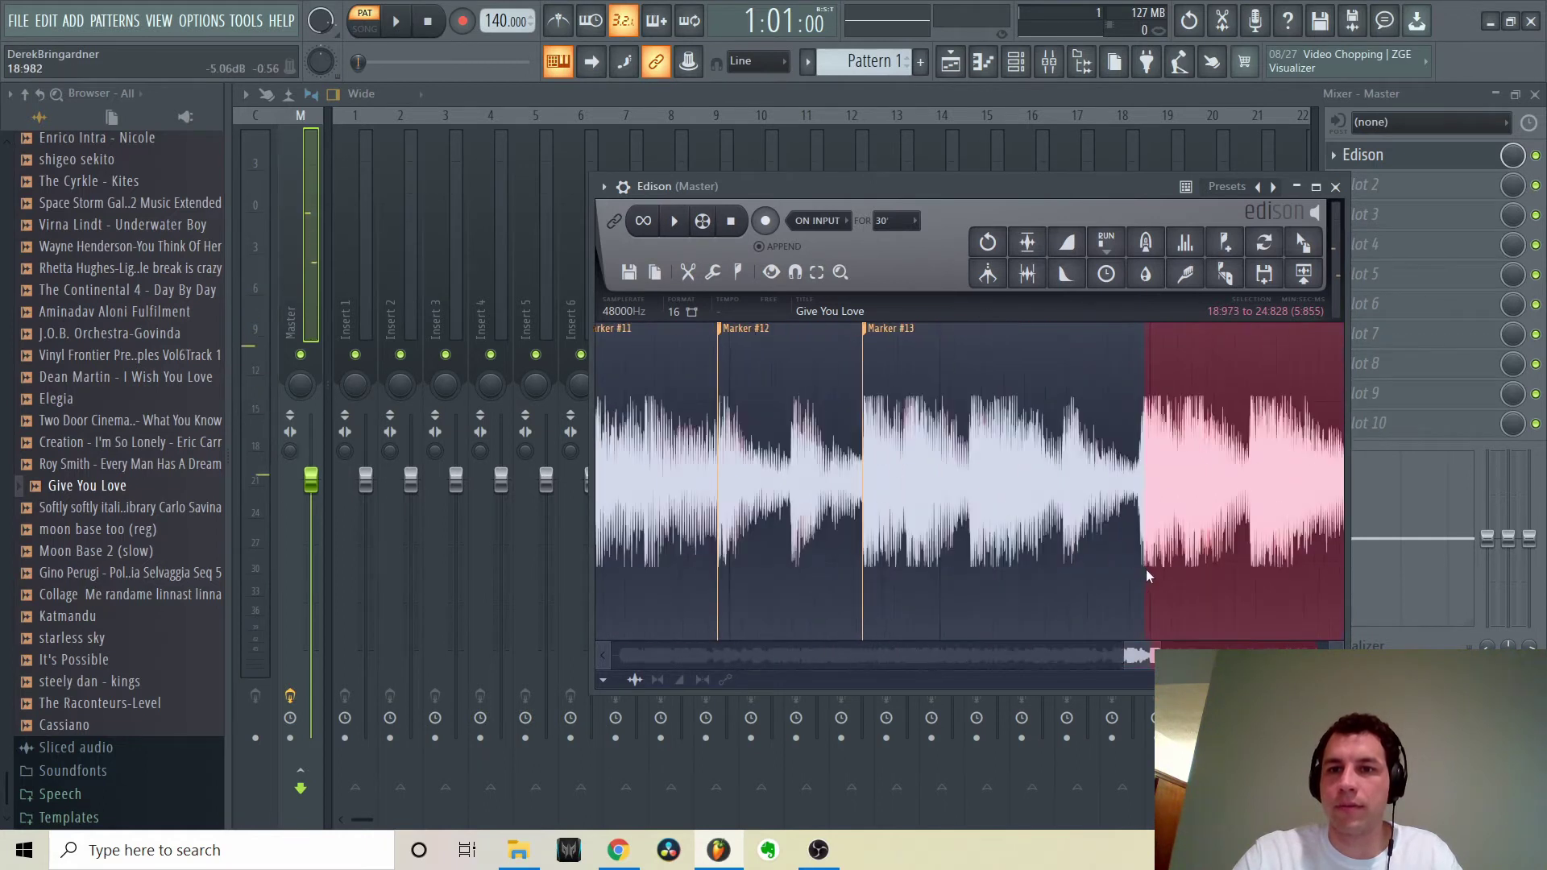
key(space)
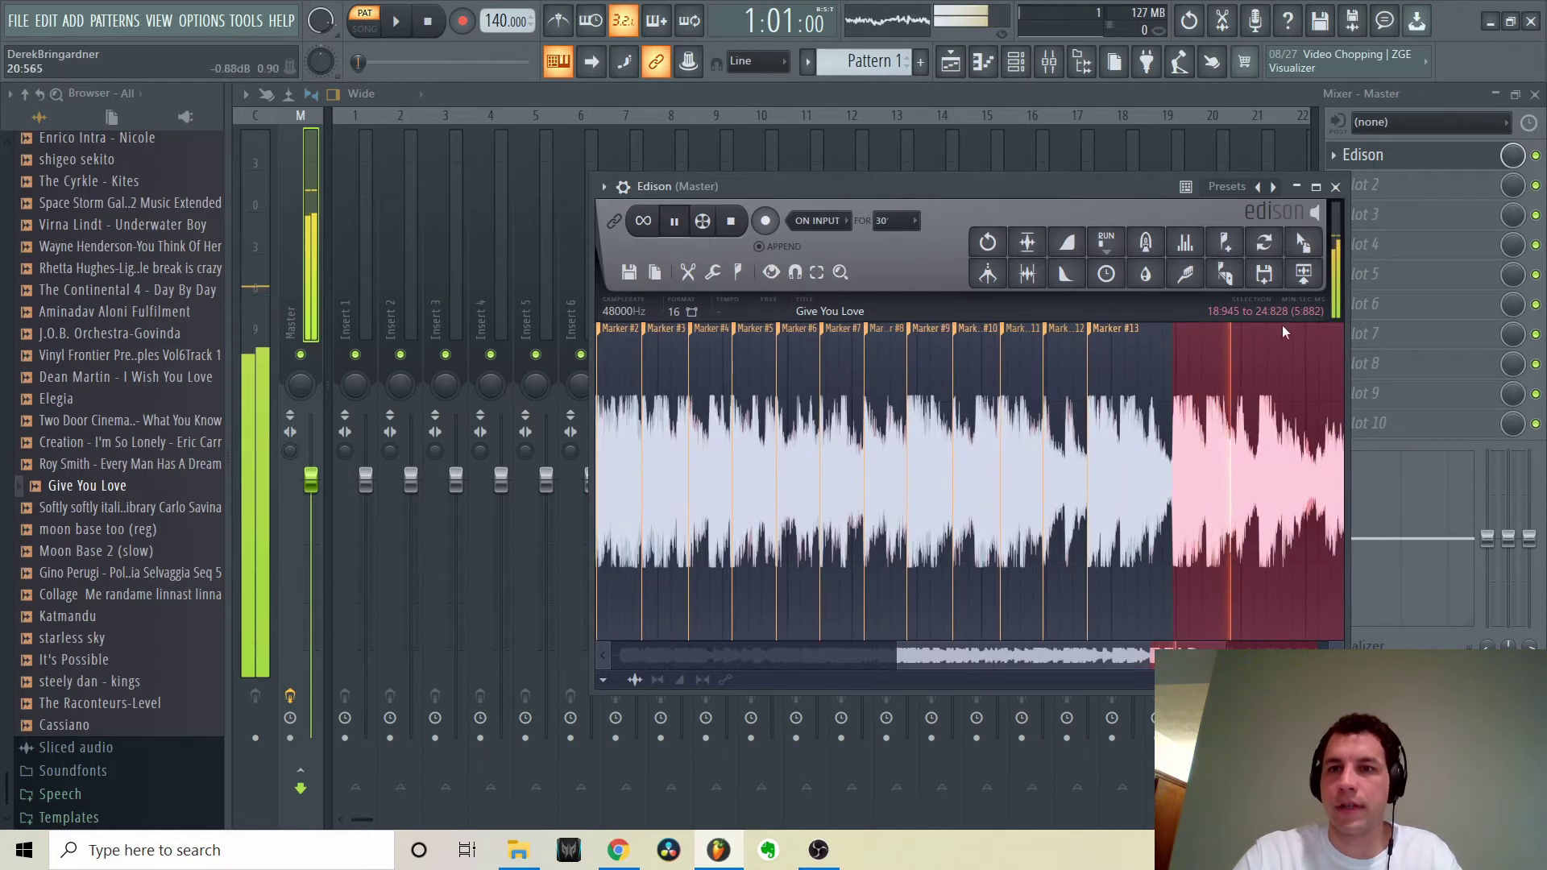
scroll(1150, 482, down, 3)
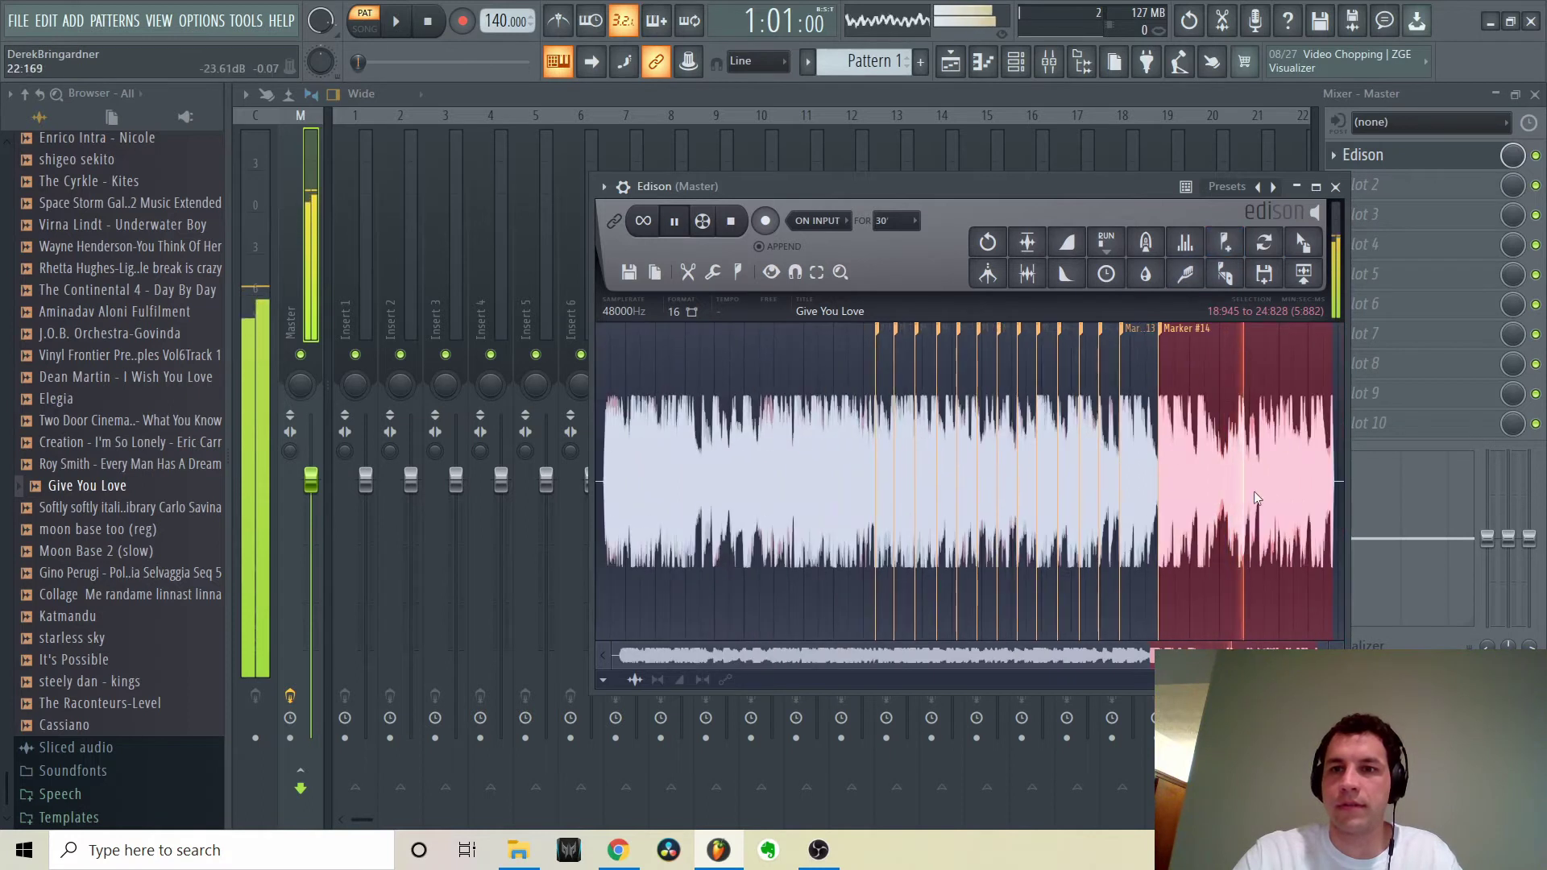
Add markers at 20:321 and 21:644, and play the sample from 2:922 to 21:644
scroll(1185, 505, up, 2)
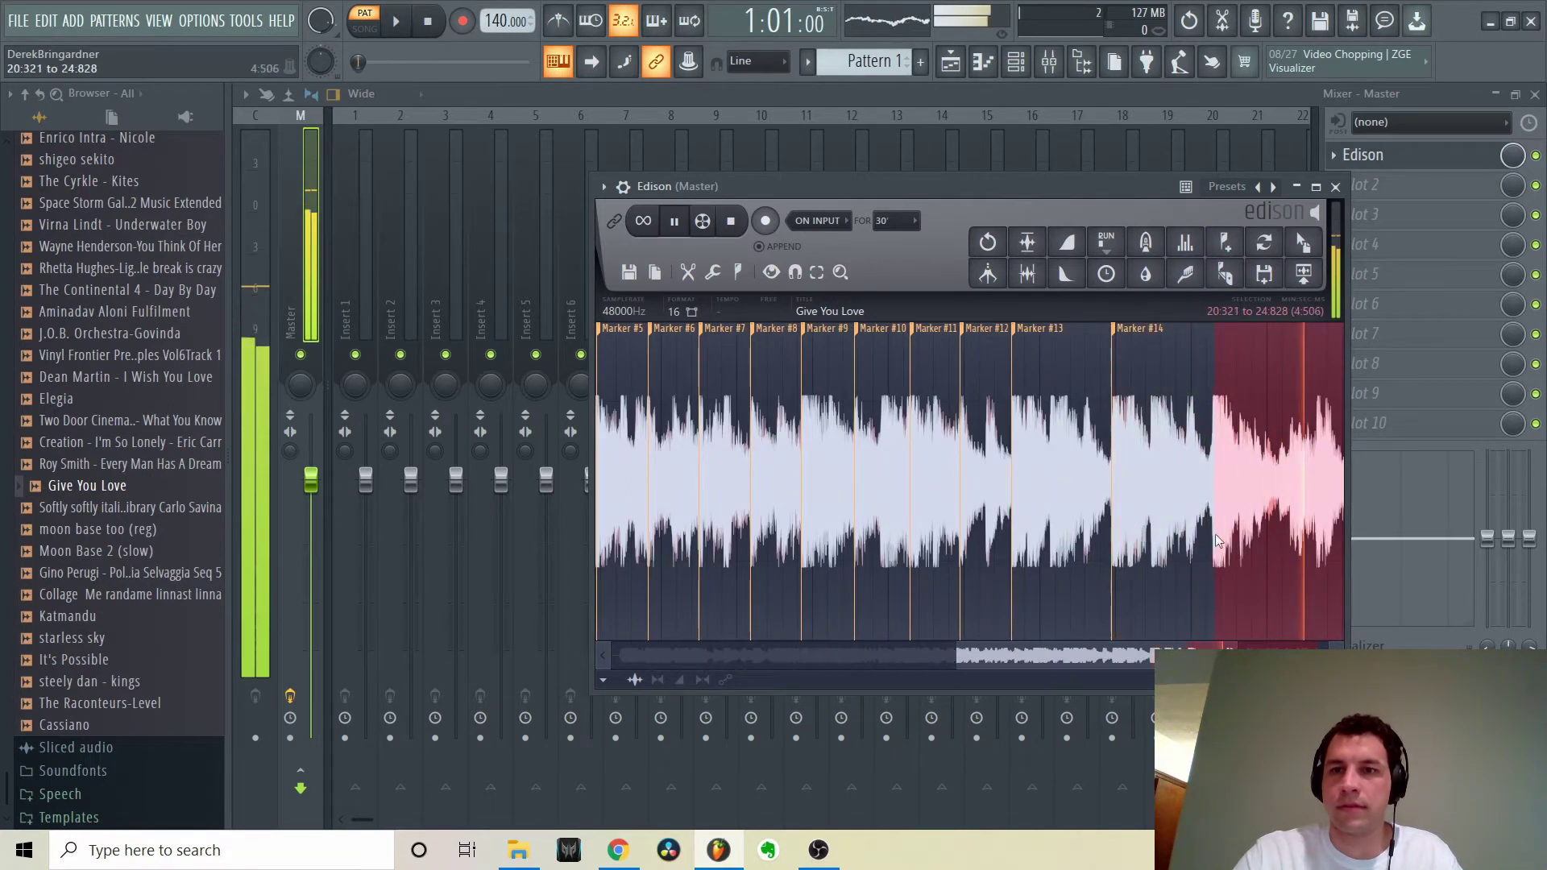
drag(1217, 532, 683, 524)
key(space)
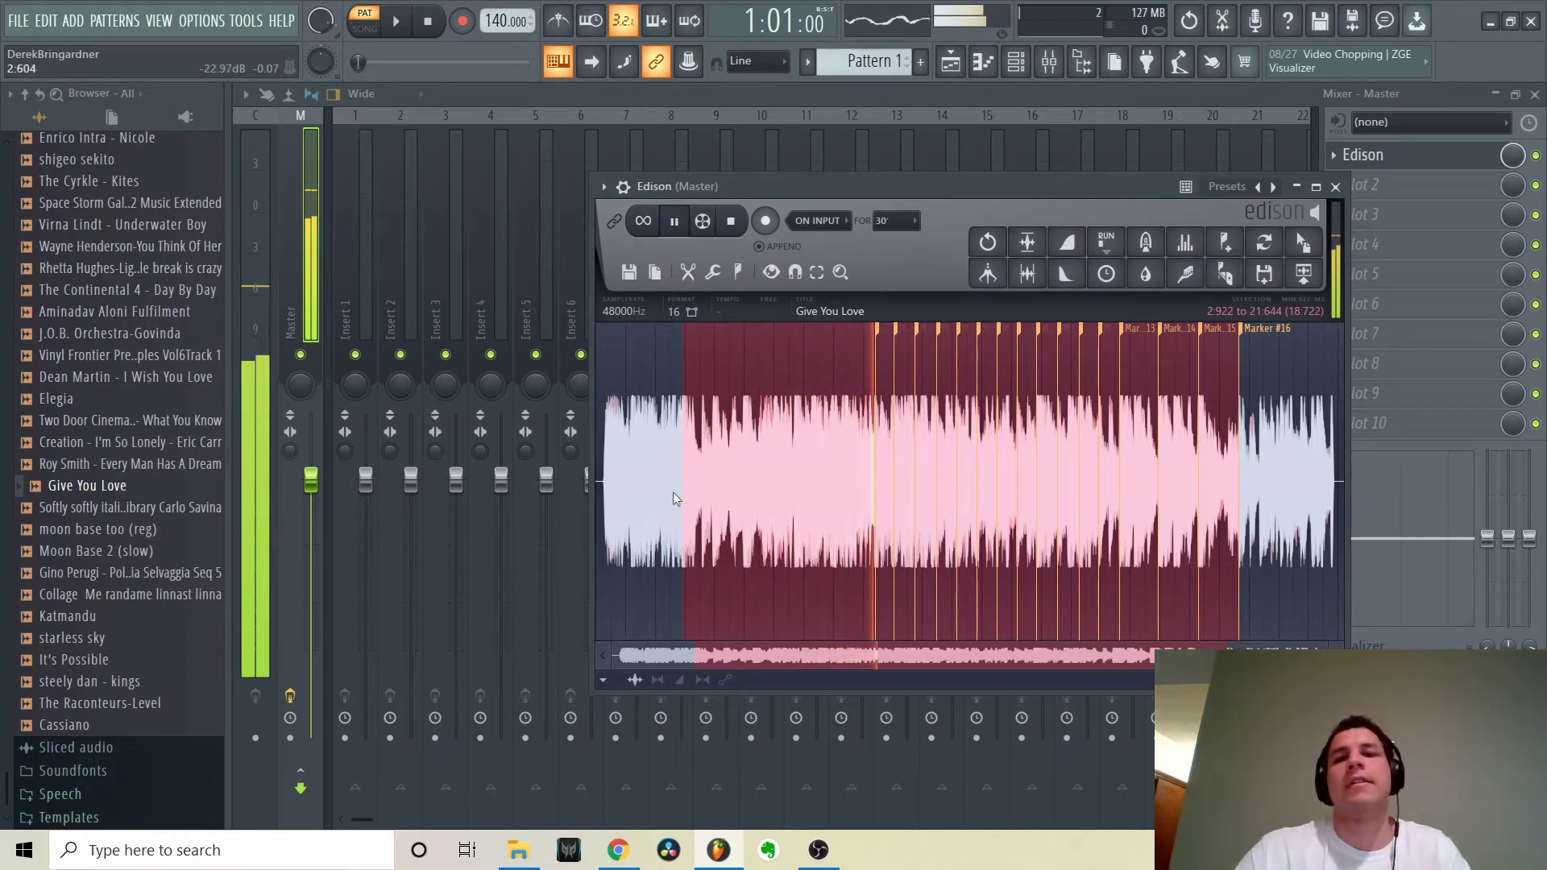
Replay the part ahead of the 9:407 marker and add two earlier chop markers, the second at 6:685
key(space)
key(space)
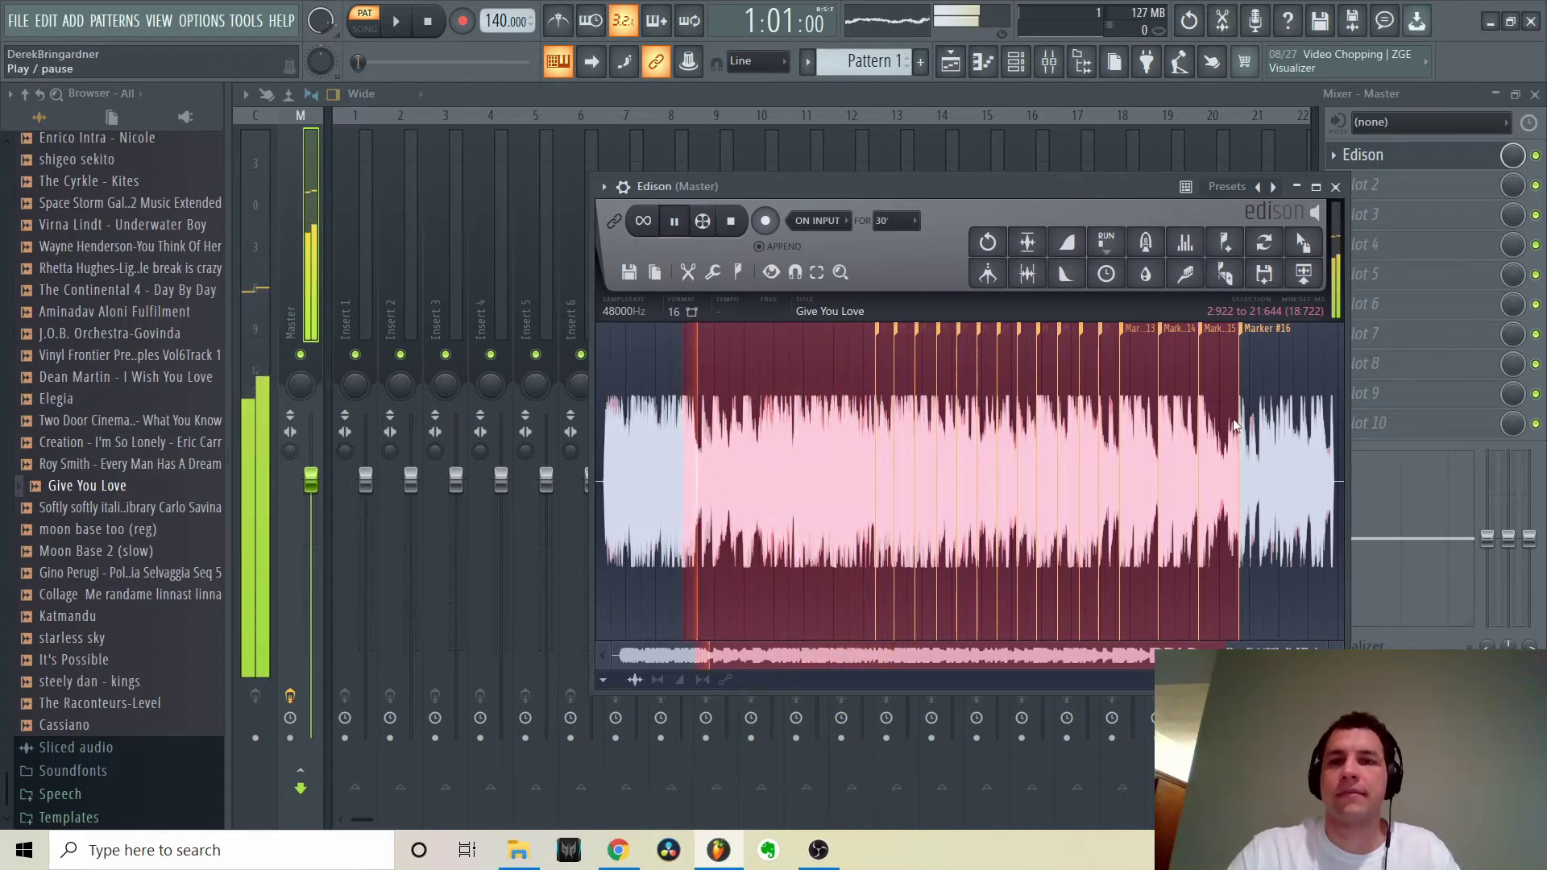
key(space)
drag(1232, 418, 847, 507)
scroll(771, 471, up, 4)
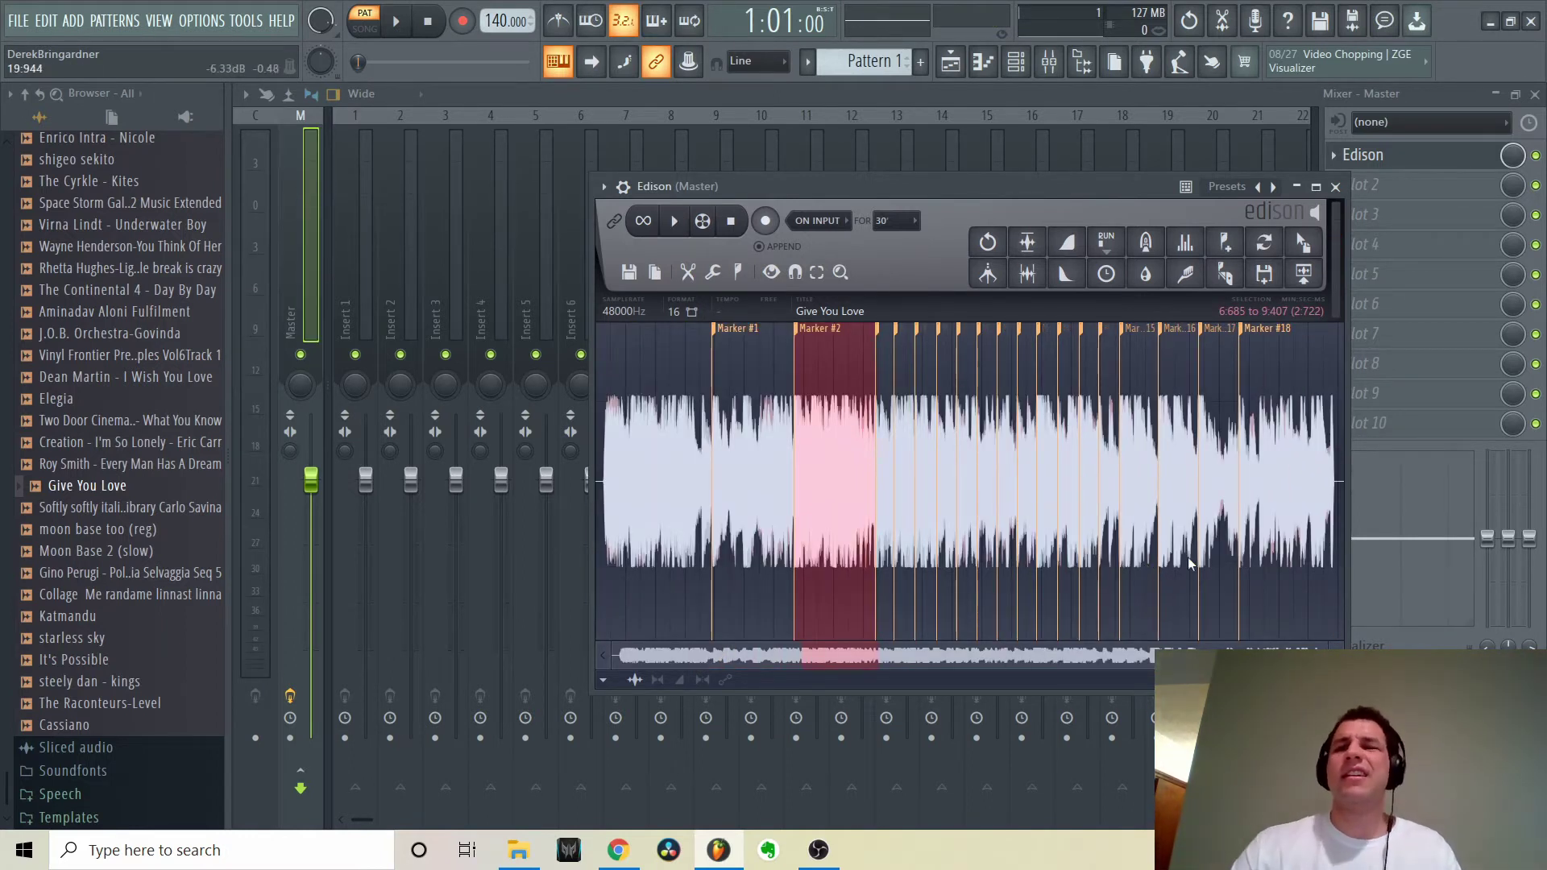
Set the tempo to 89 BPM, and lengthen and pitch down the 3:902 to 22:437 selection with the time stretcher after previewing it
drag(876, 564, 780, 573)
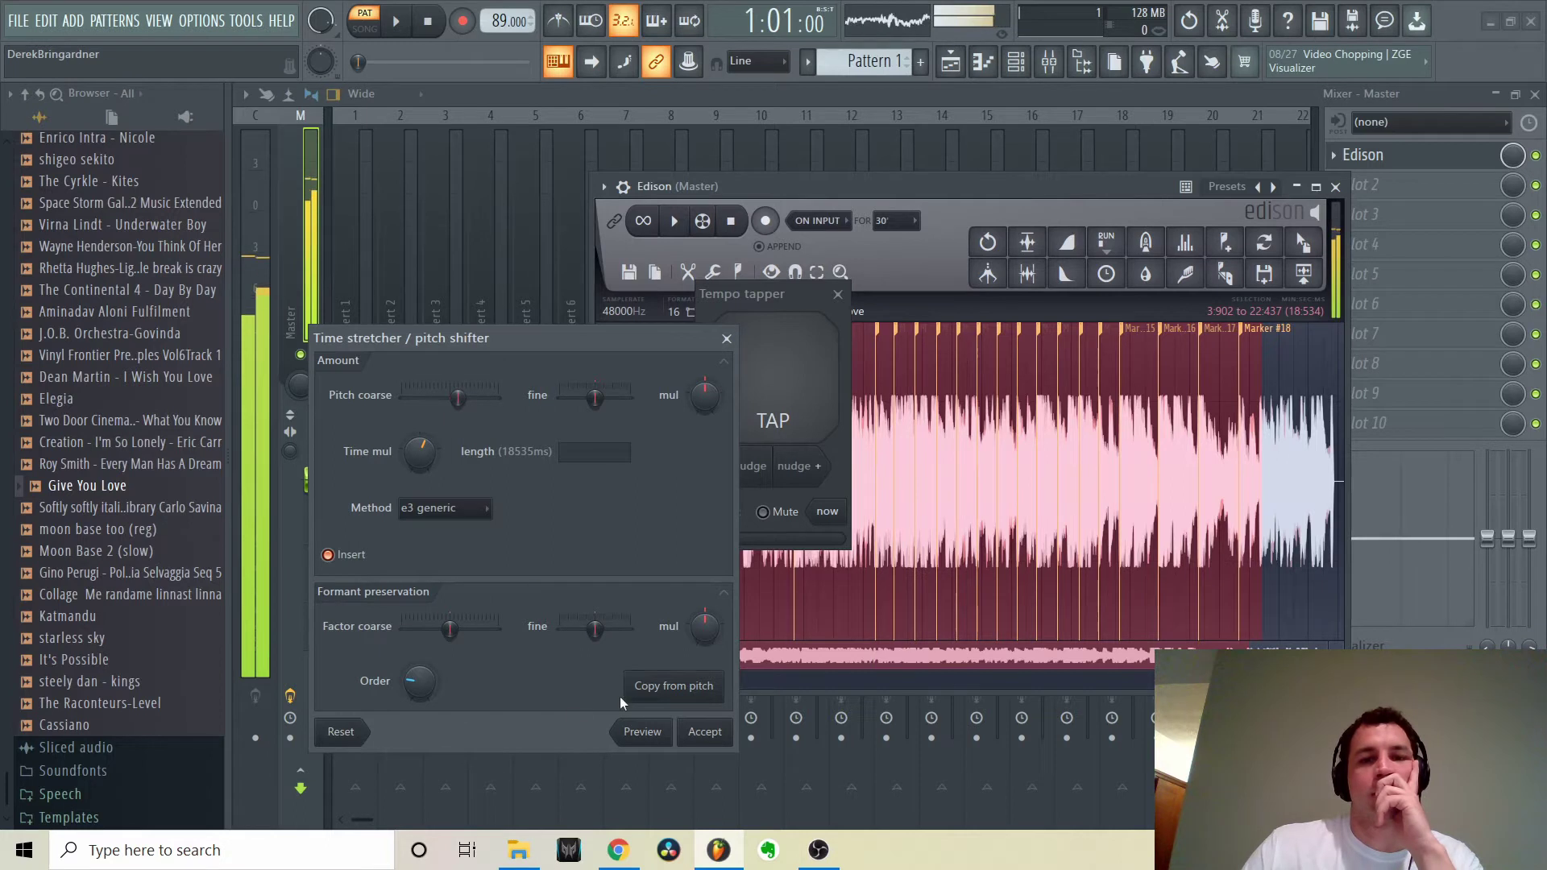
drag(419, 457, 418, 466)
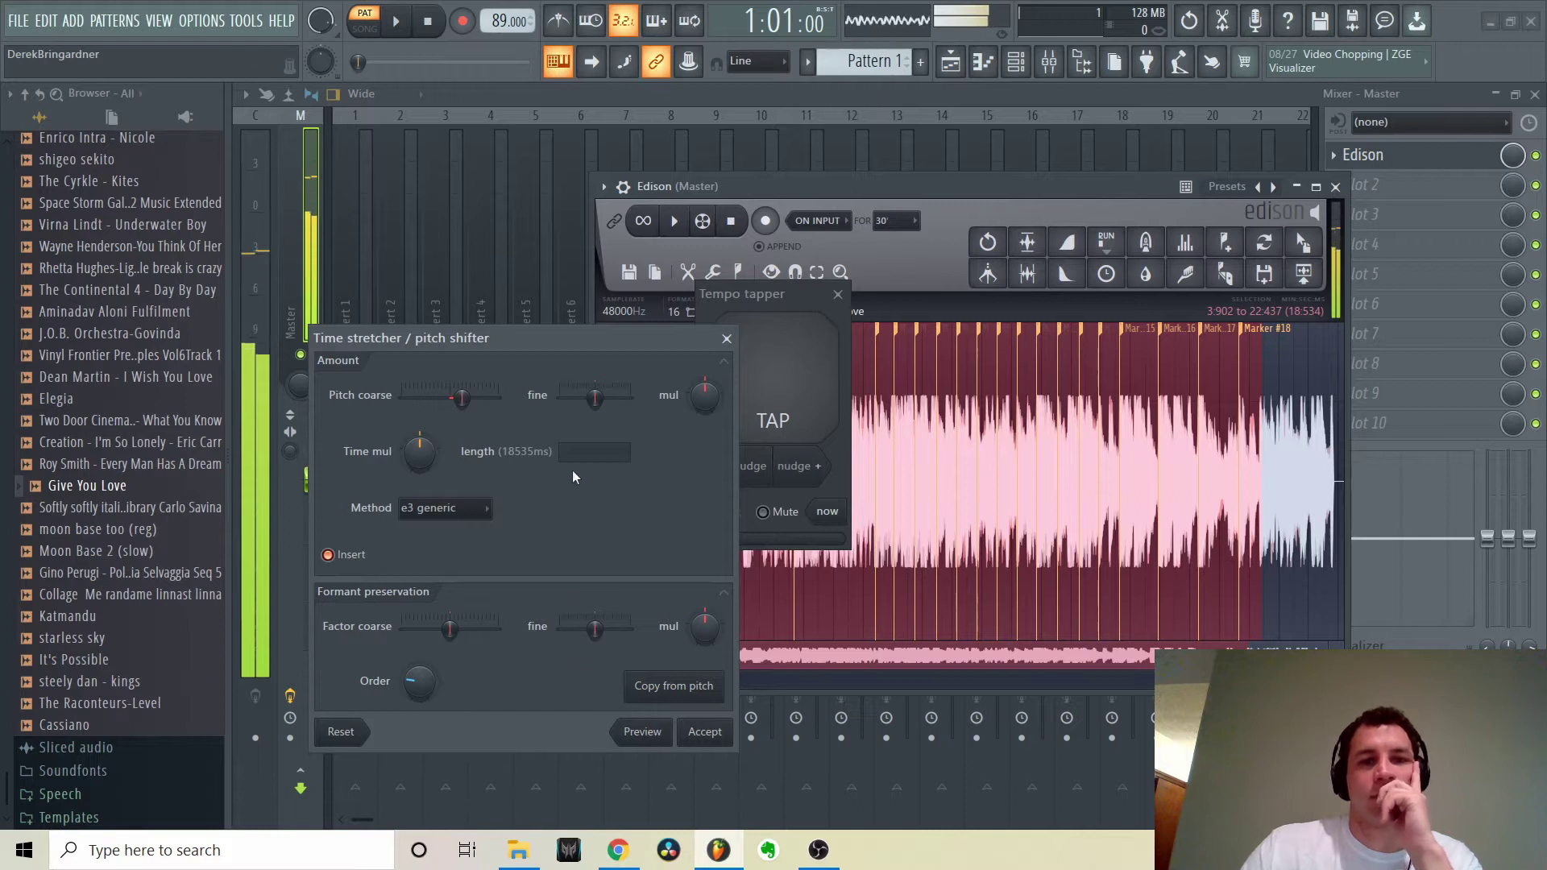
click(659, 737)
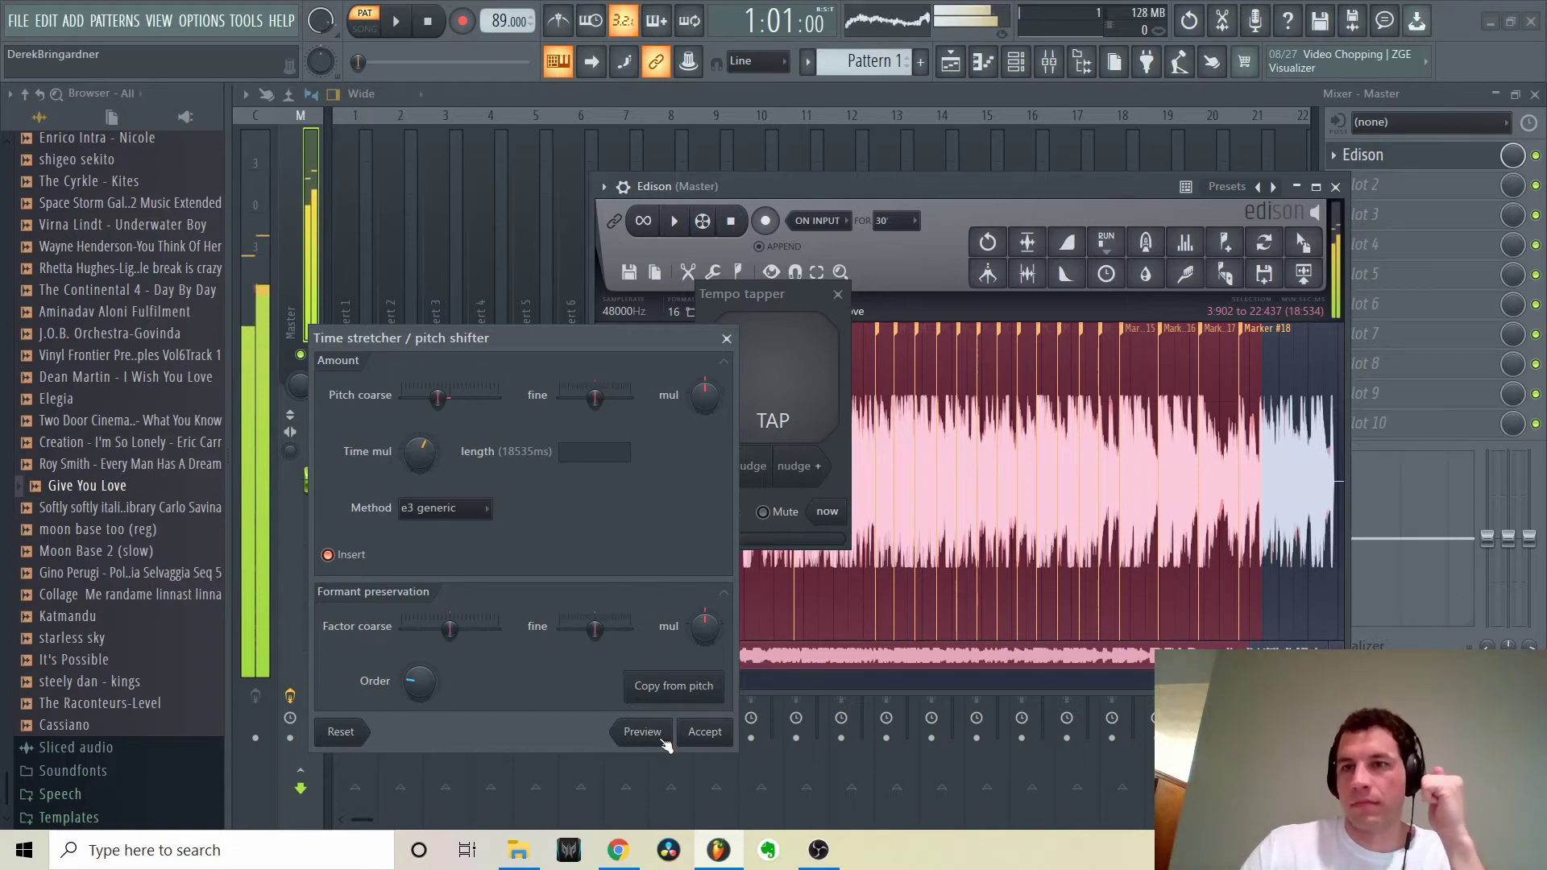
click(663, 742)
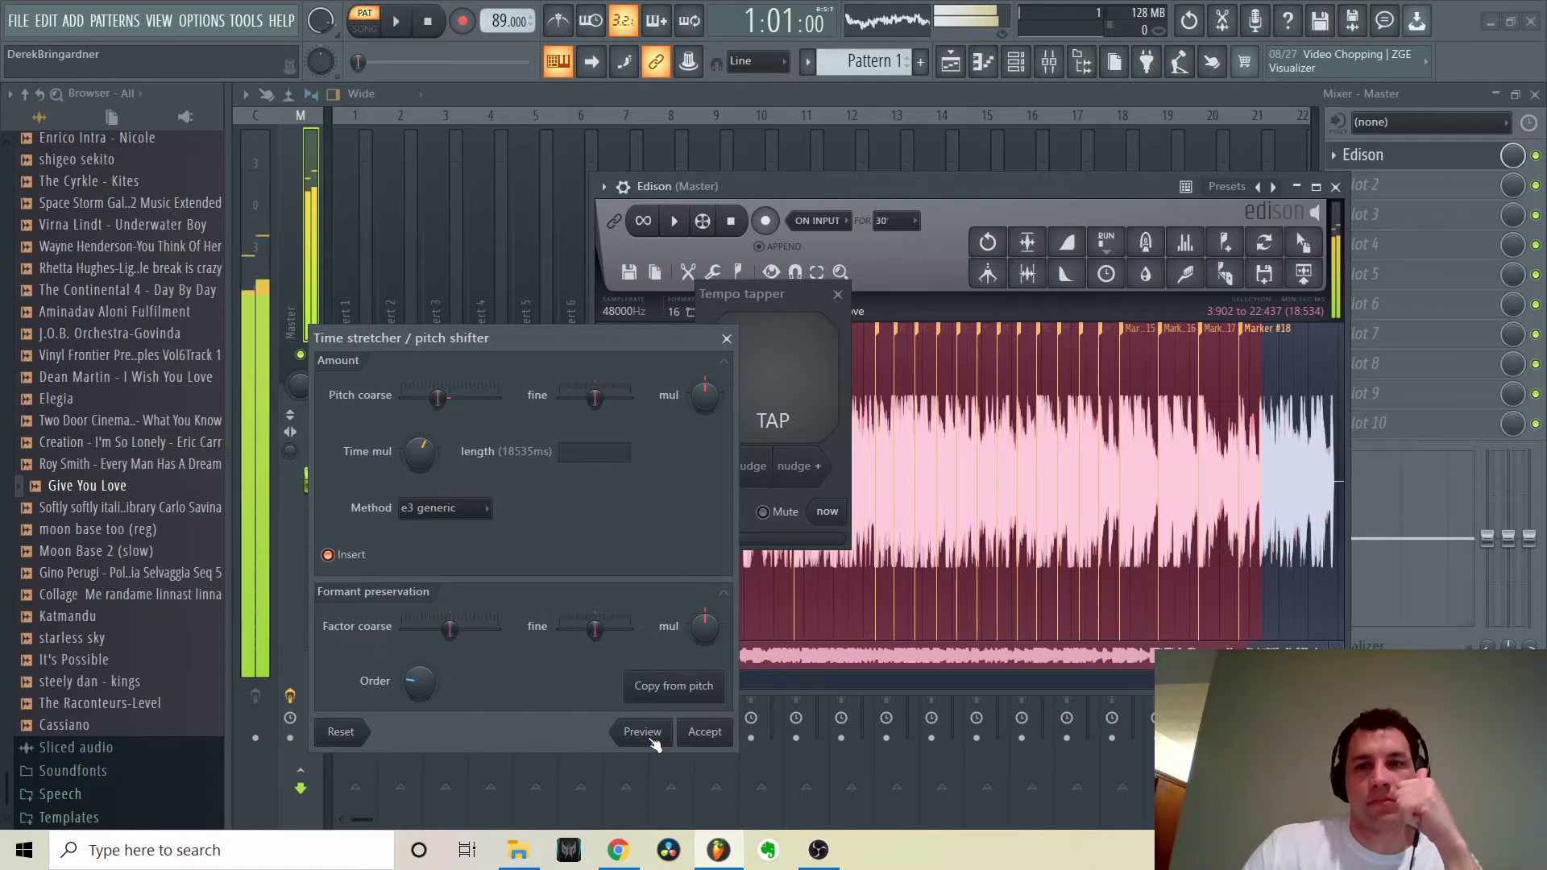
click(656, 741)
click(709, 735)
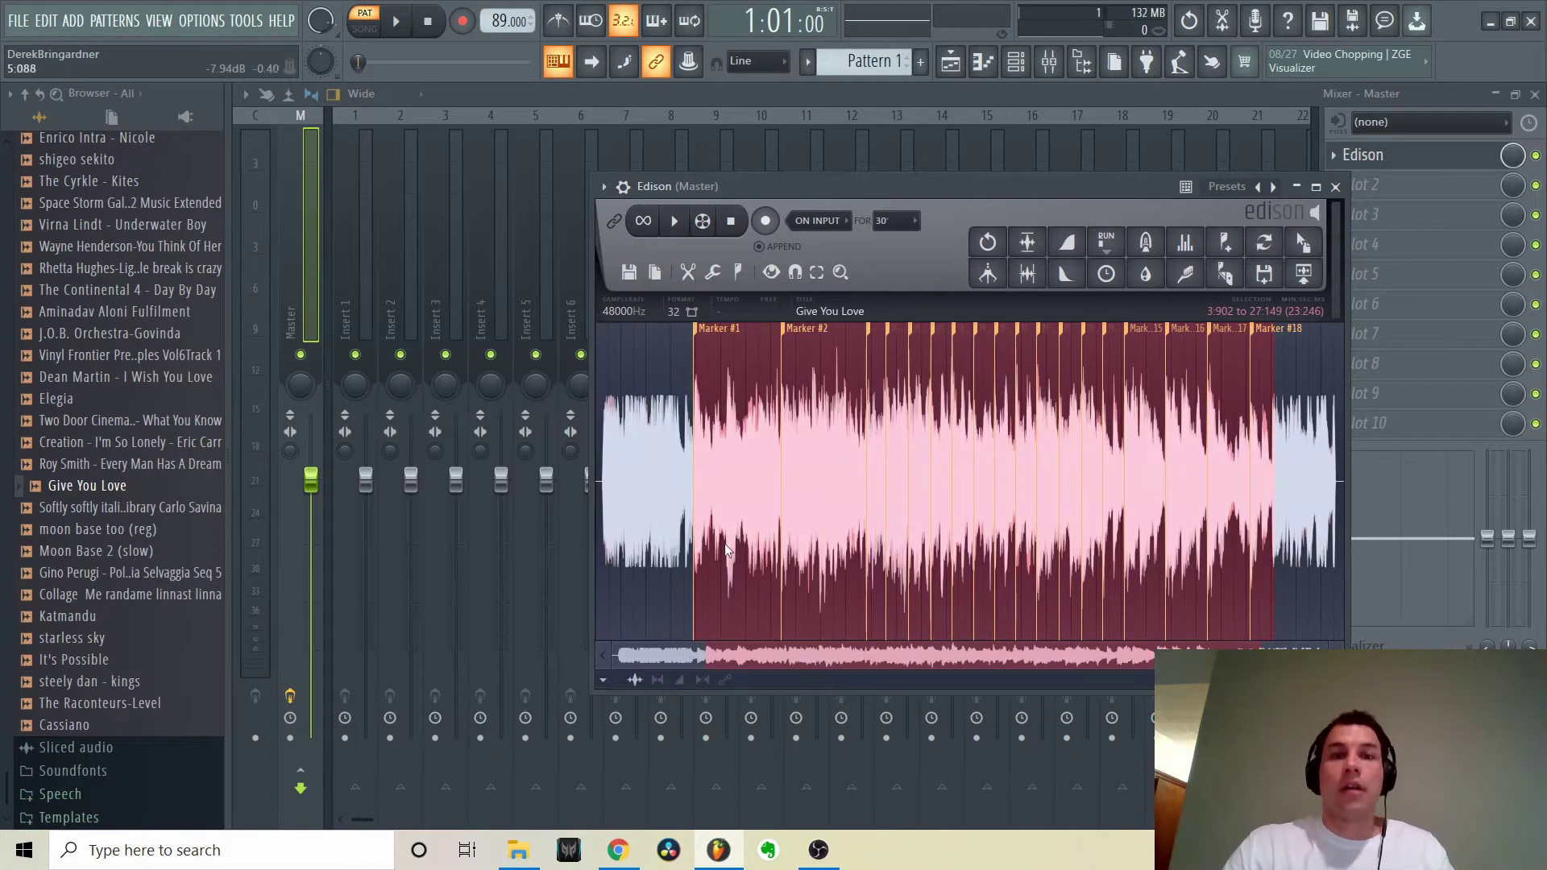
Show the channel rack, and reopen Edison from Slot 1 to play the stretched sample from 4:605 to 26:154
click(1017, 71)
click(381, 170)
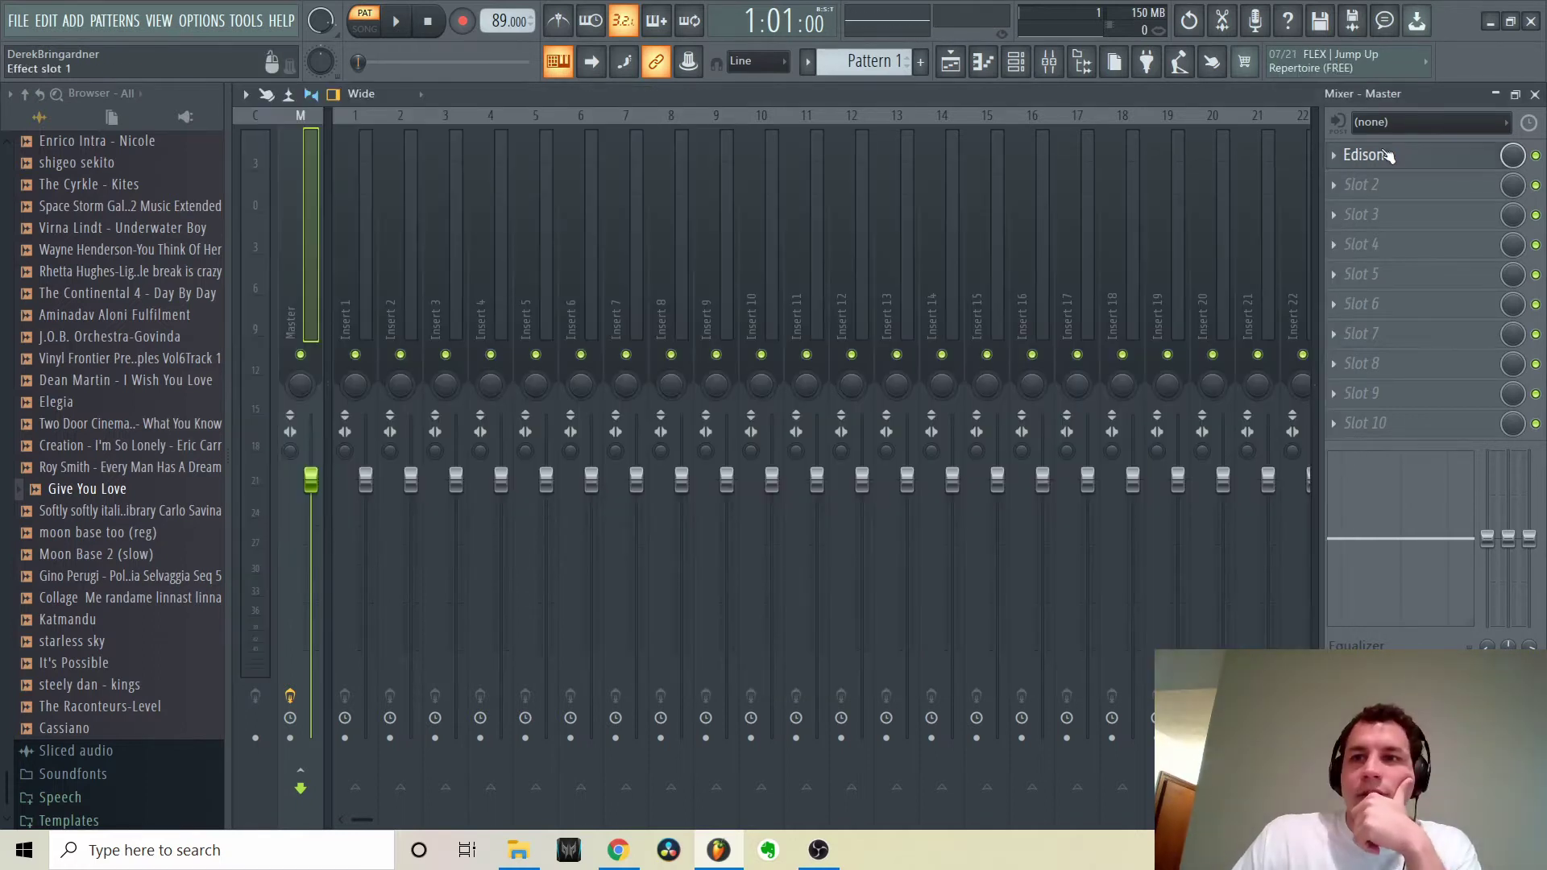
click(1387, 155)
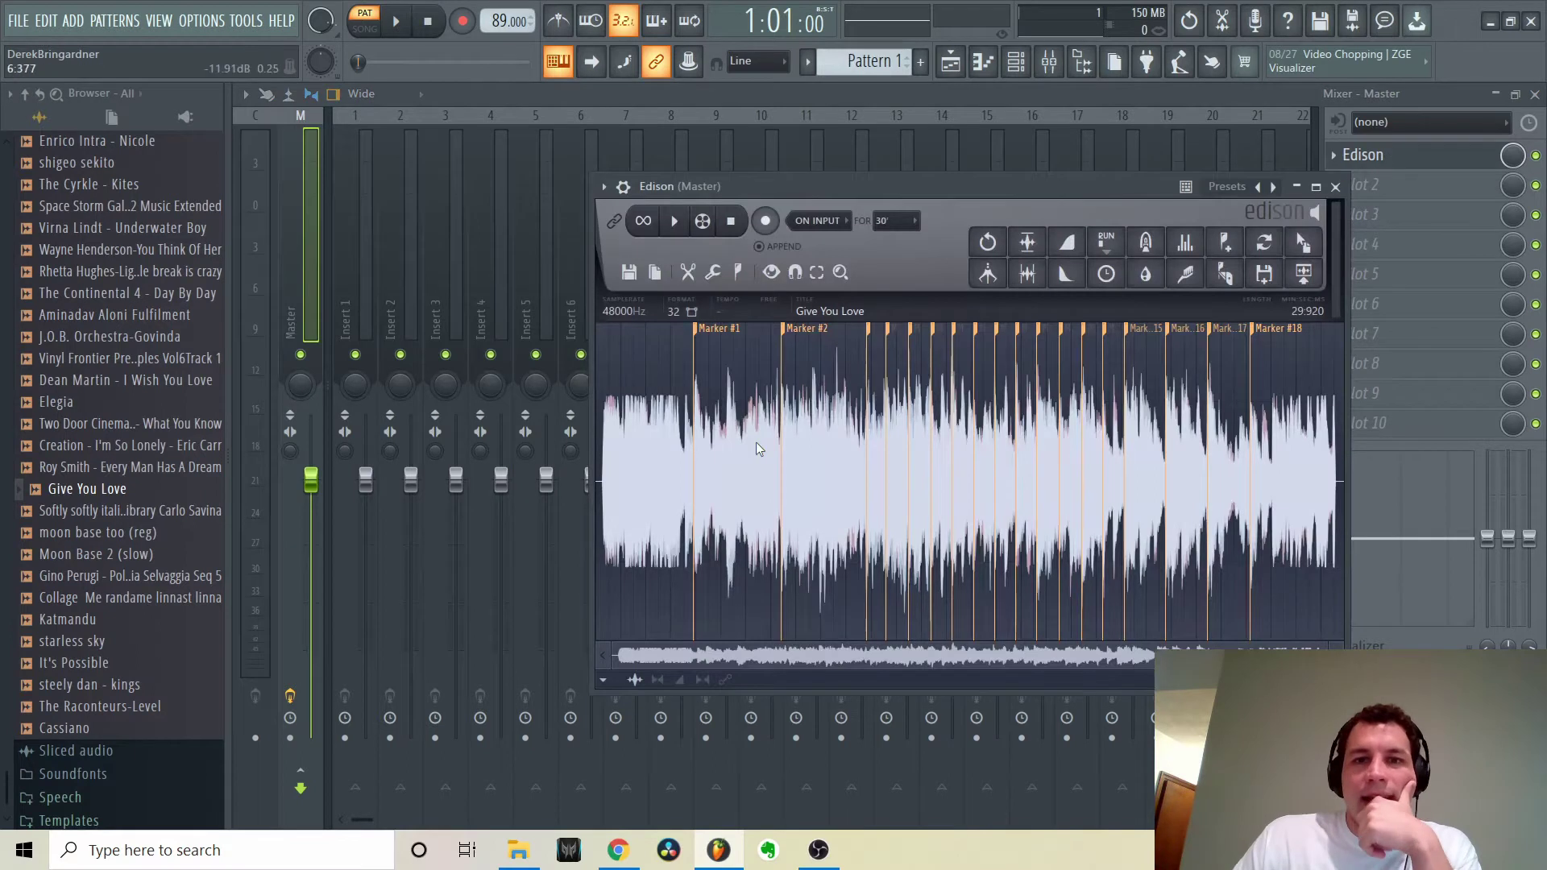
key(space)
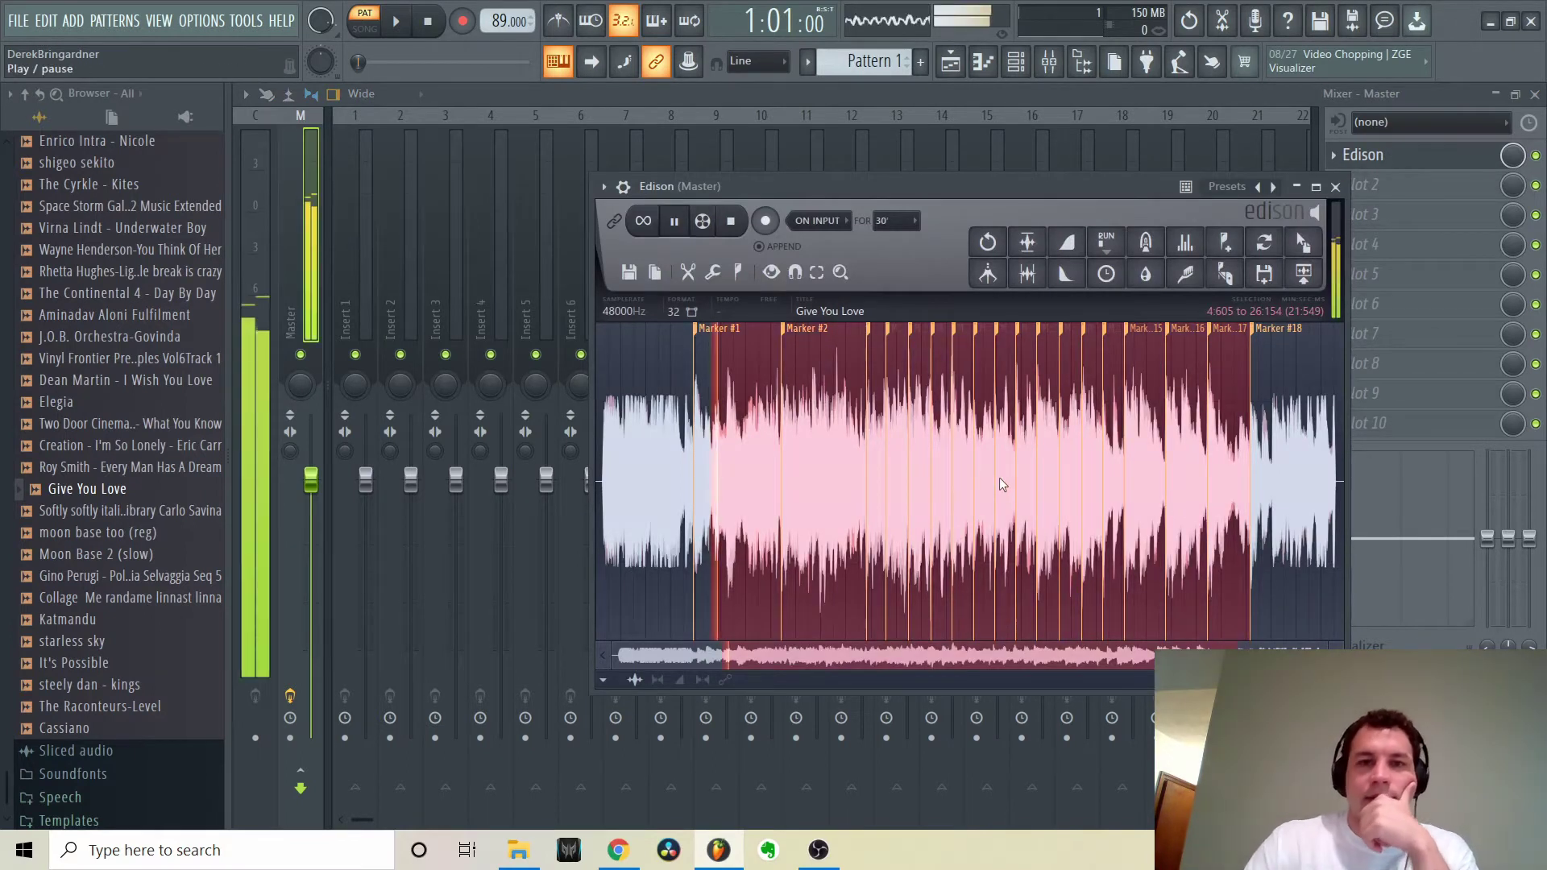
Tap the project tempo in time with the playing sample, arriving at 72 BPM
right_click(506, 21)
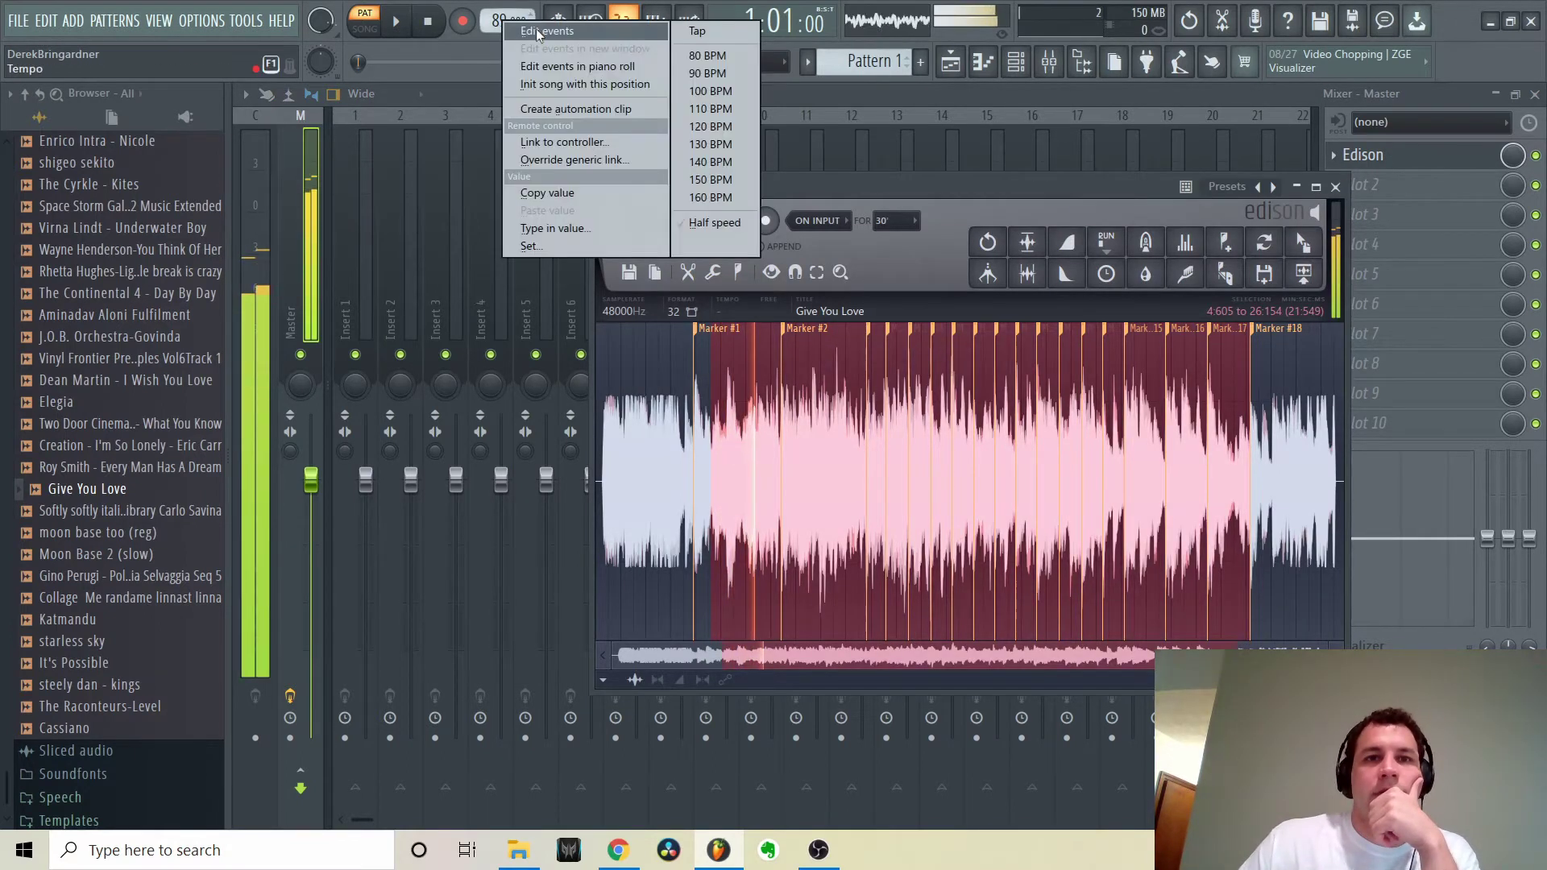
click(701, 33)
click(779, 413)
click(779, 412)
click(780, 413)
click(779, 413)
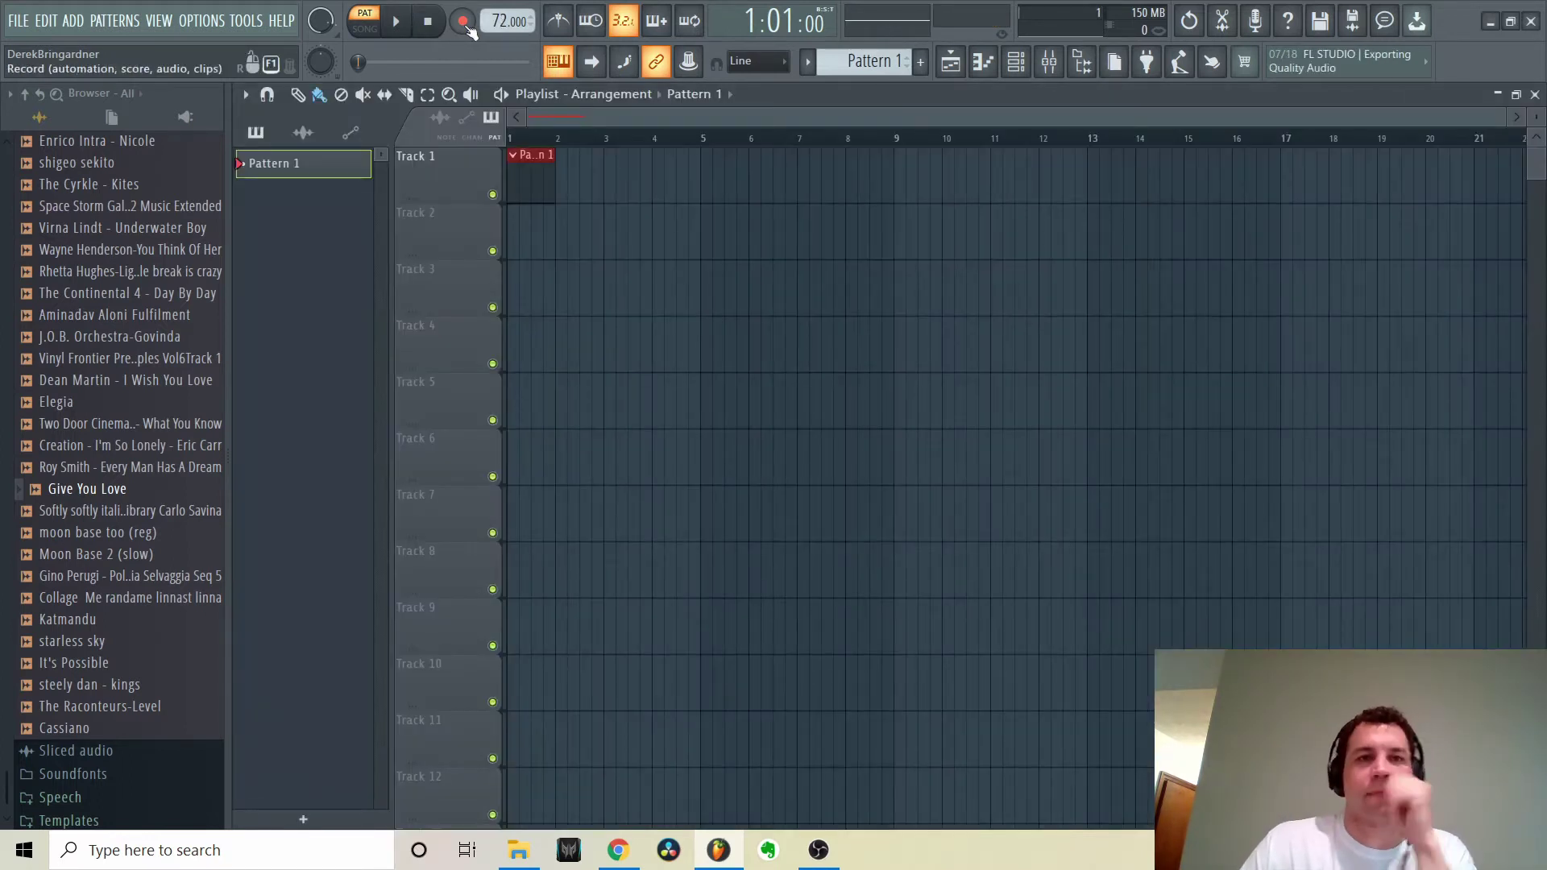
Record a pad performance of the chops into Pattern 1 and trim its playlist clip to end at bar 5
click(398, 22)
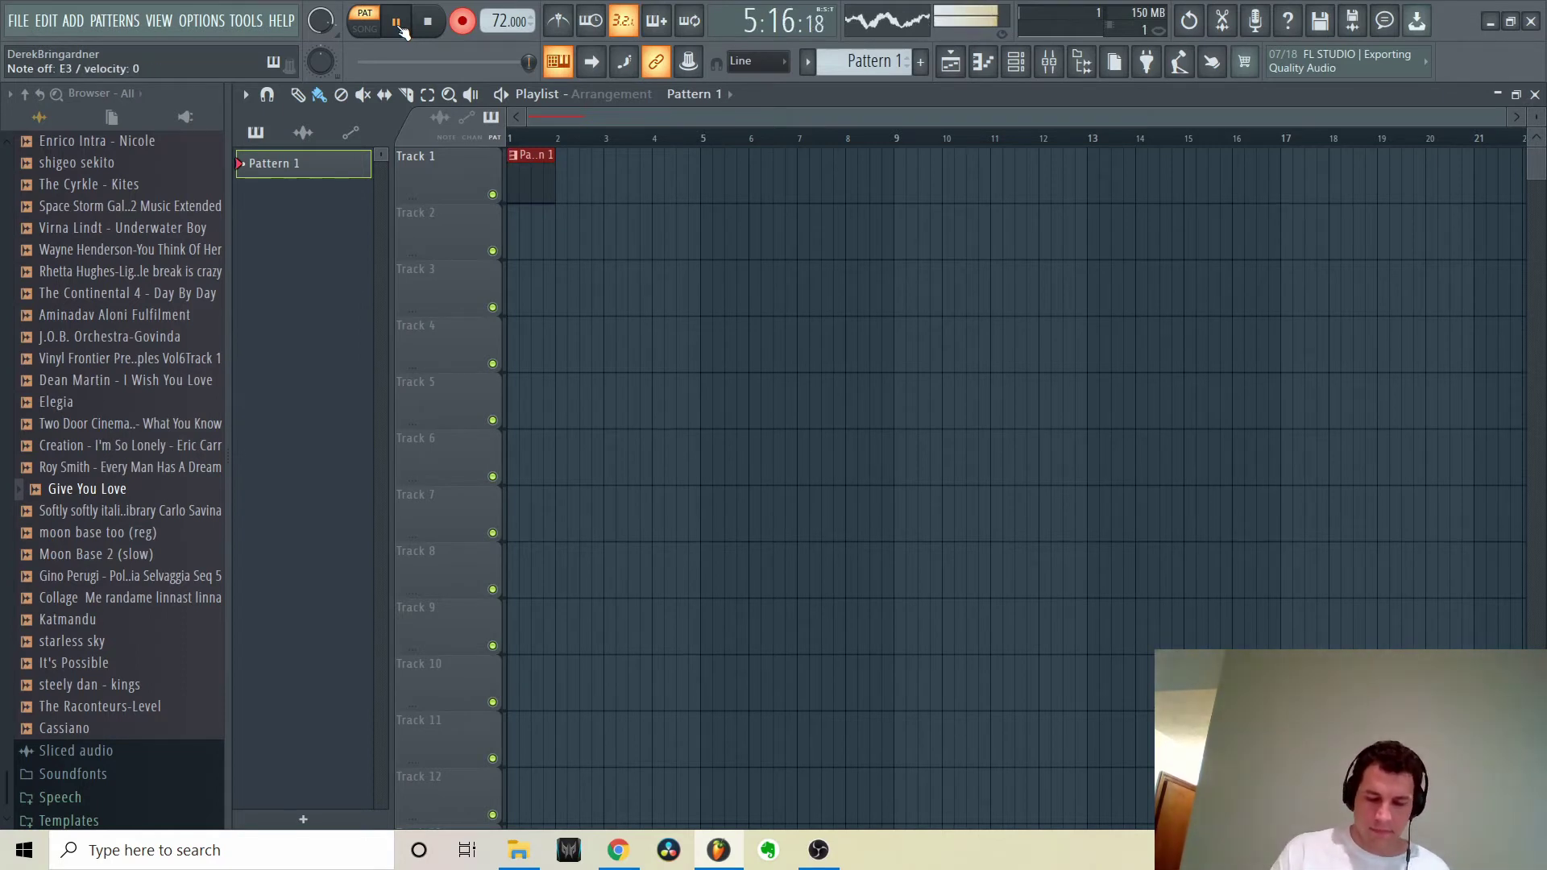
click(398, 24)
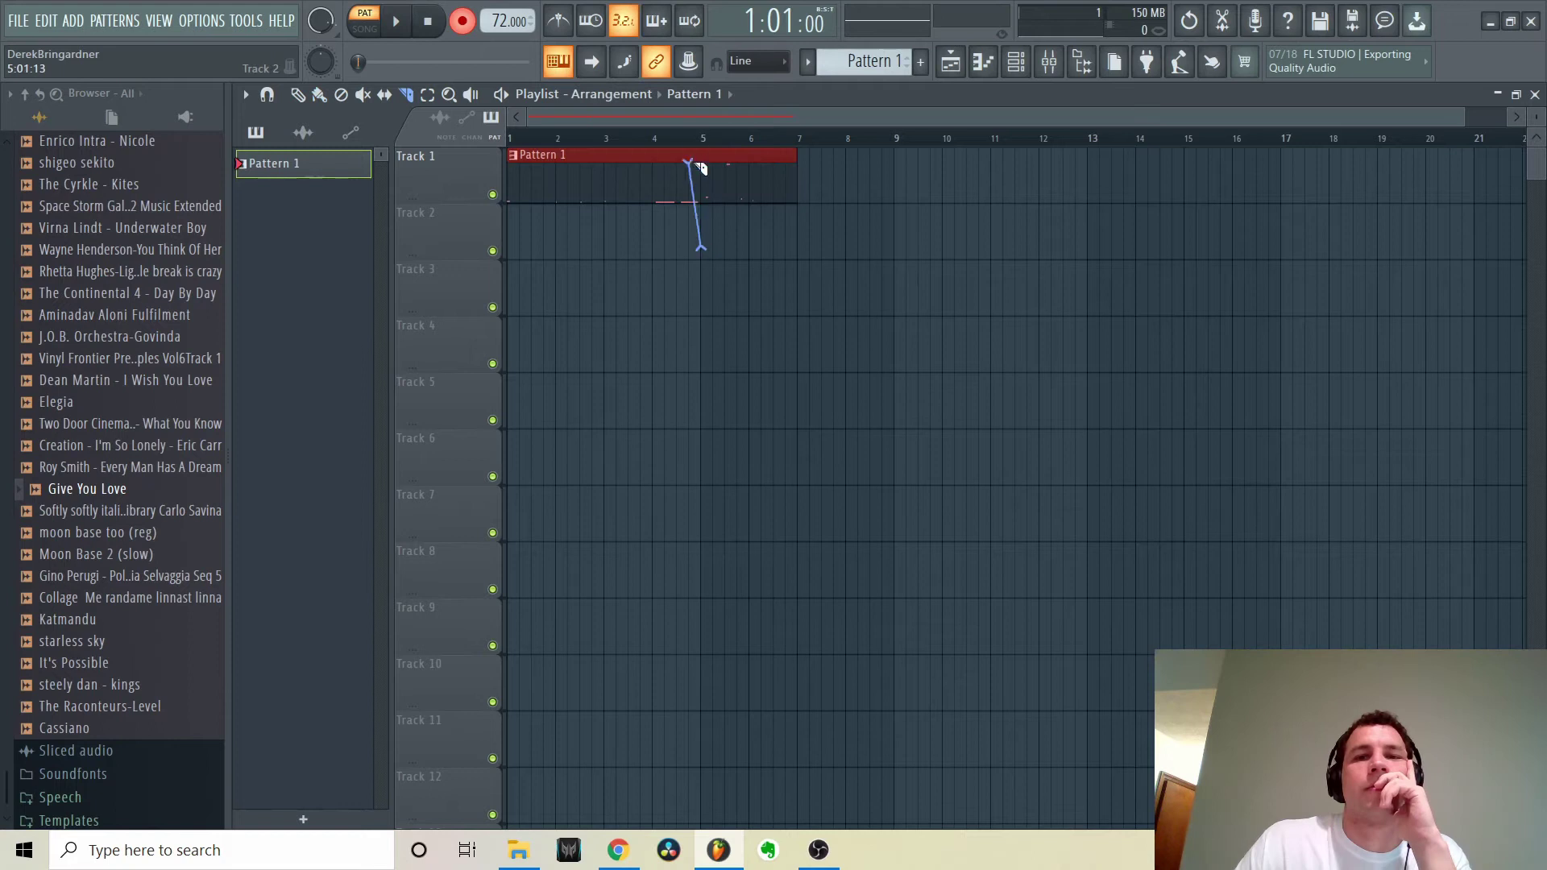
drag(700, 142, 706, 142)
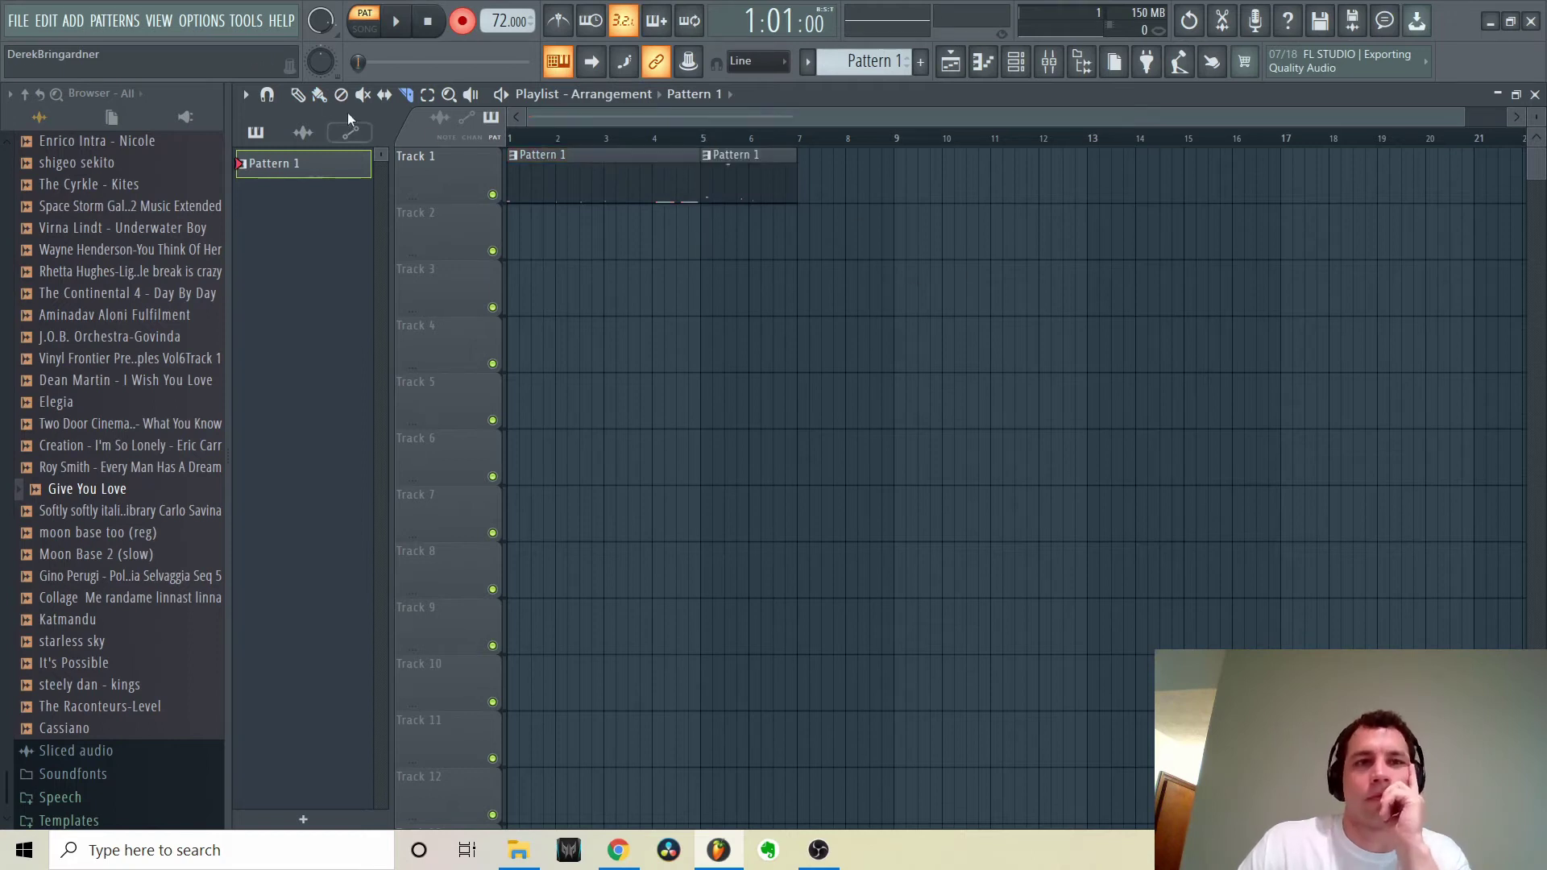
right_click(729, 157)
Tidy Pattern 1 in the piano roll by aligning its notes and removing those after bar 5, and set the tempo to 70 BPM
click(983, 61)
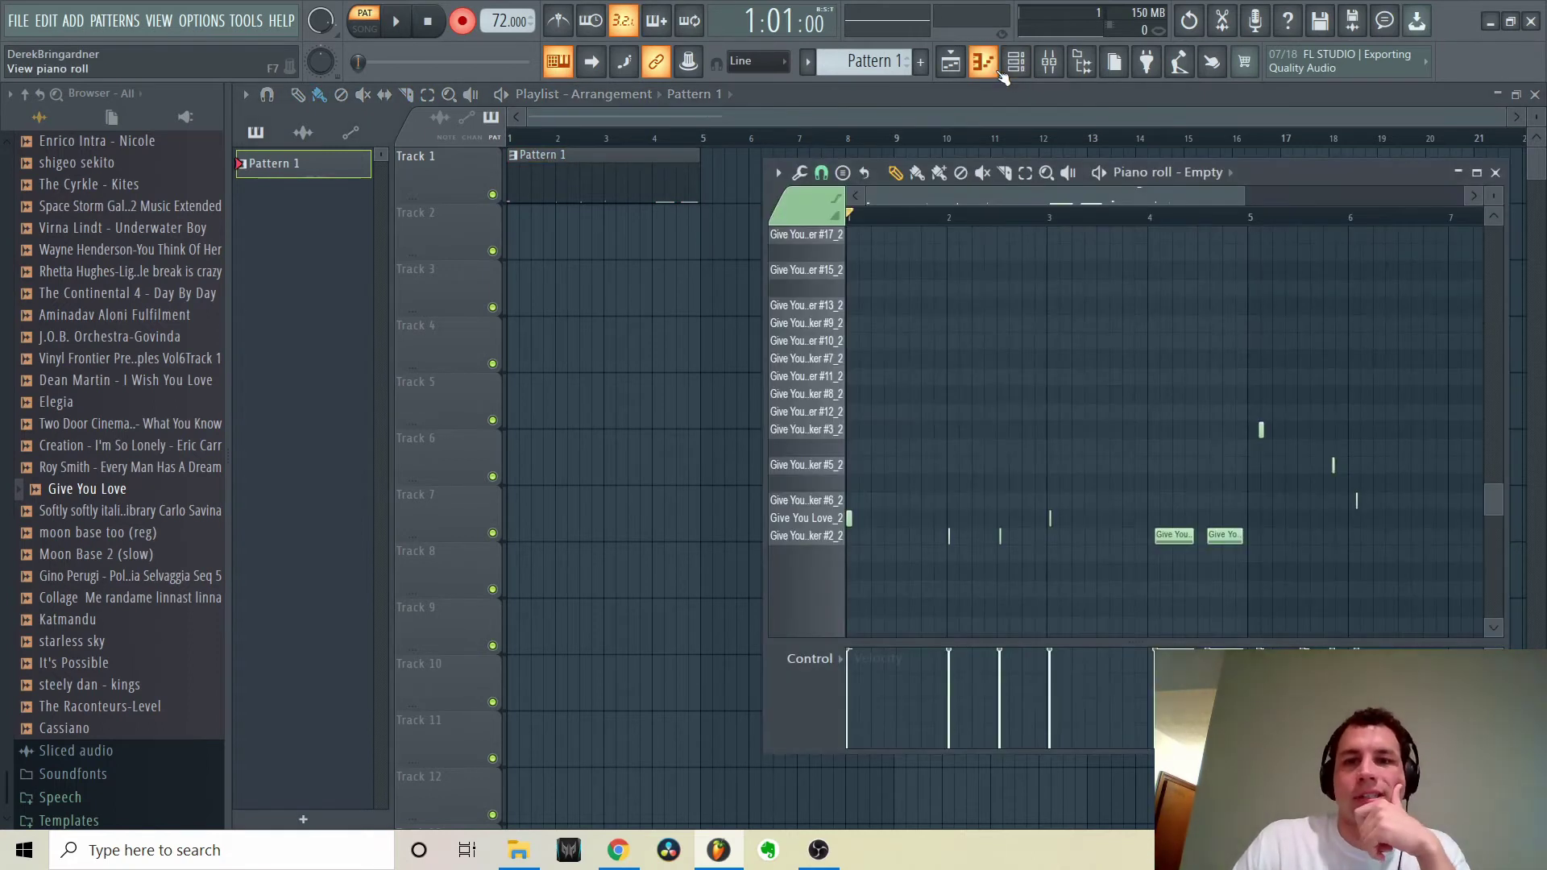
key(space)
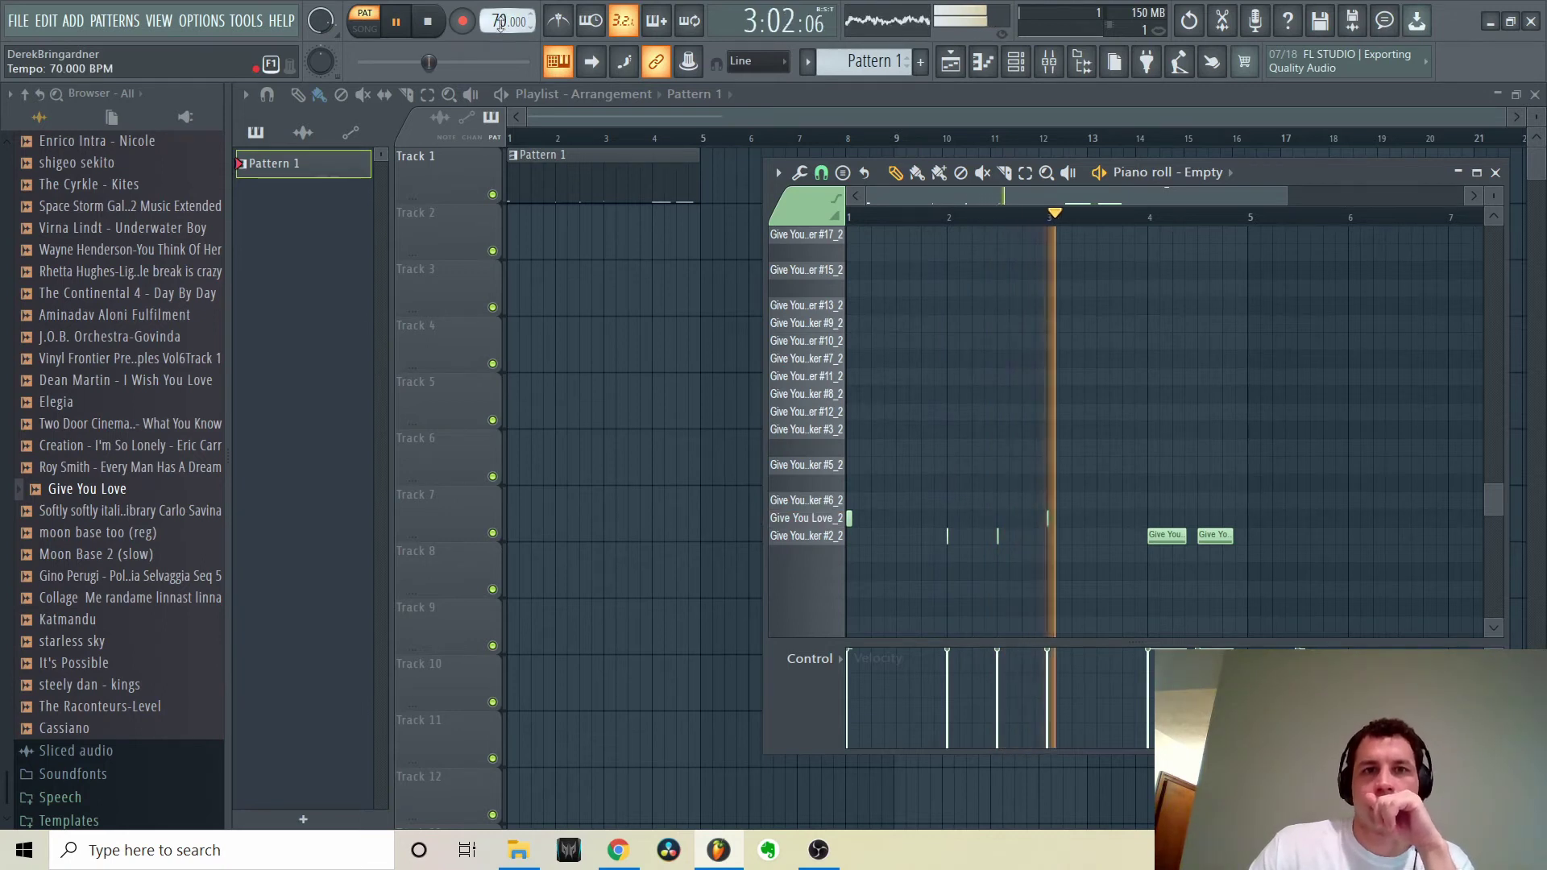
click(433, 22)
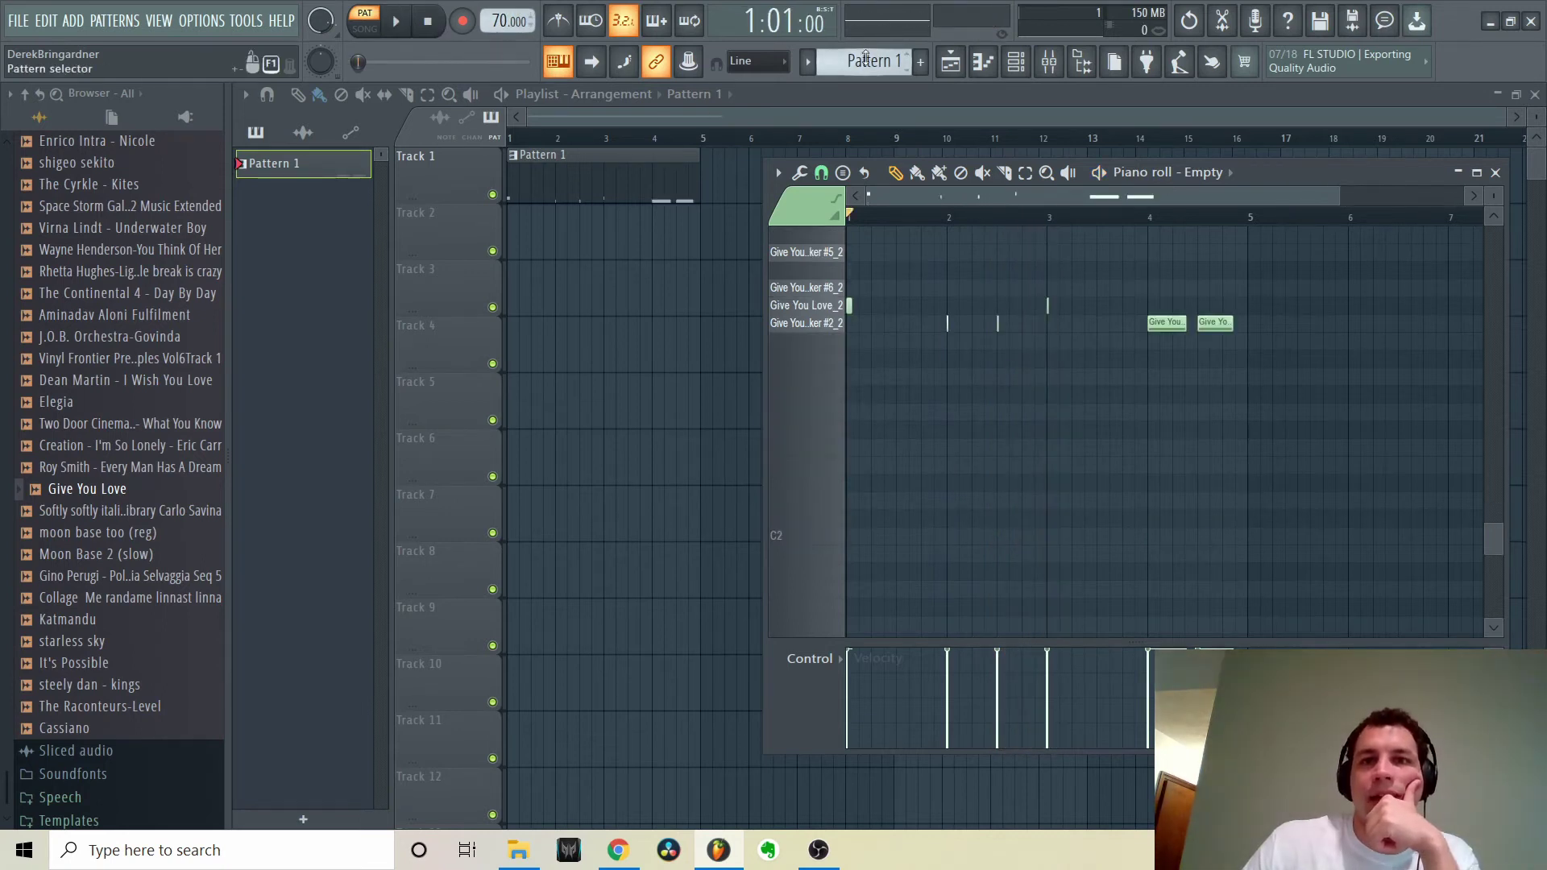
Switch to Pattern 2, place it at the start of Track 1 and record a new sequence of sample chops into it
scroll(866, 58, down, 1)
click(625, 172)
drag(532, 177, 509, 177)
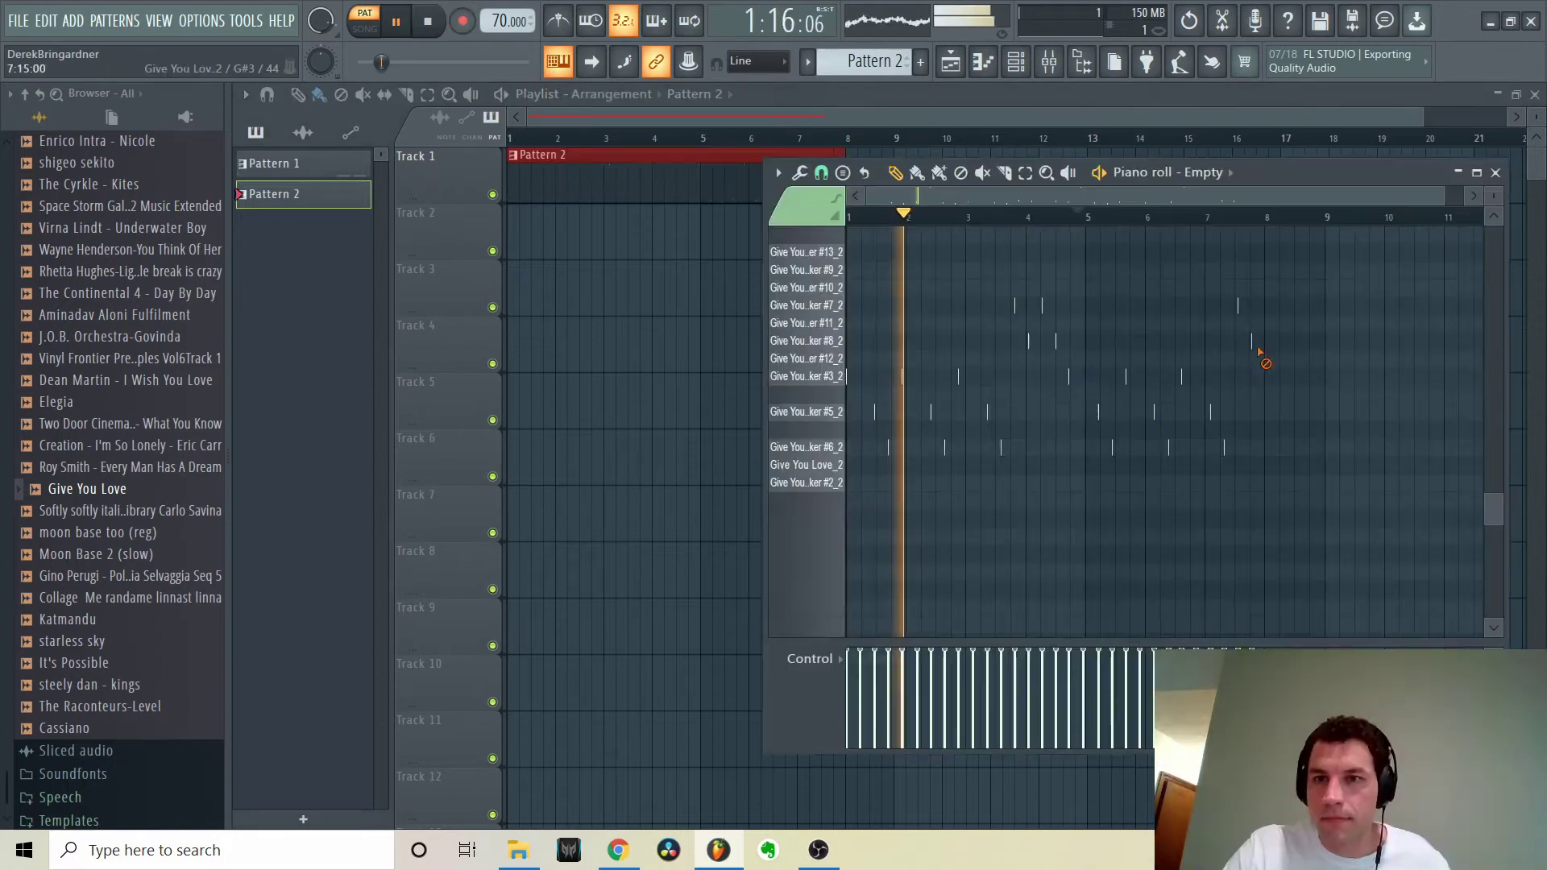
Replace Pattern 2's last two notes with a Marker #2 chop halfway through bar 7, and quick-quantize the note start times
click(1240, 482)
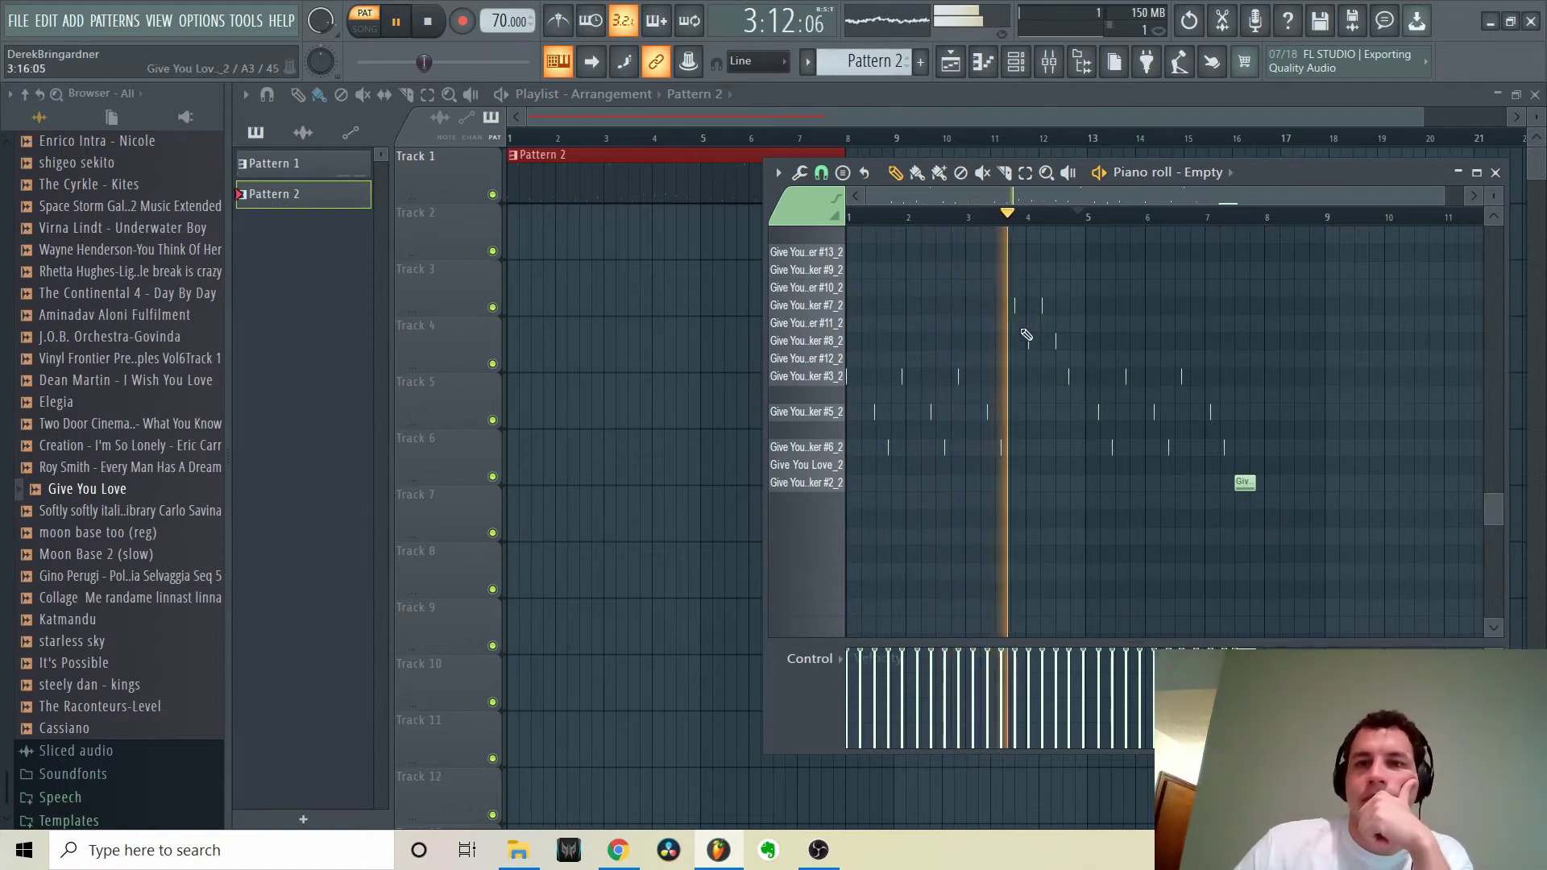
click(799, 172)
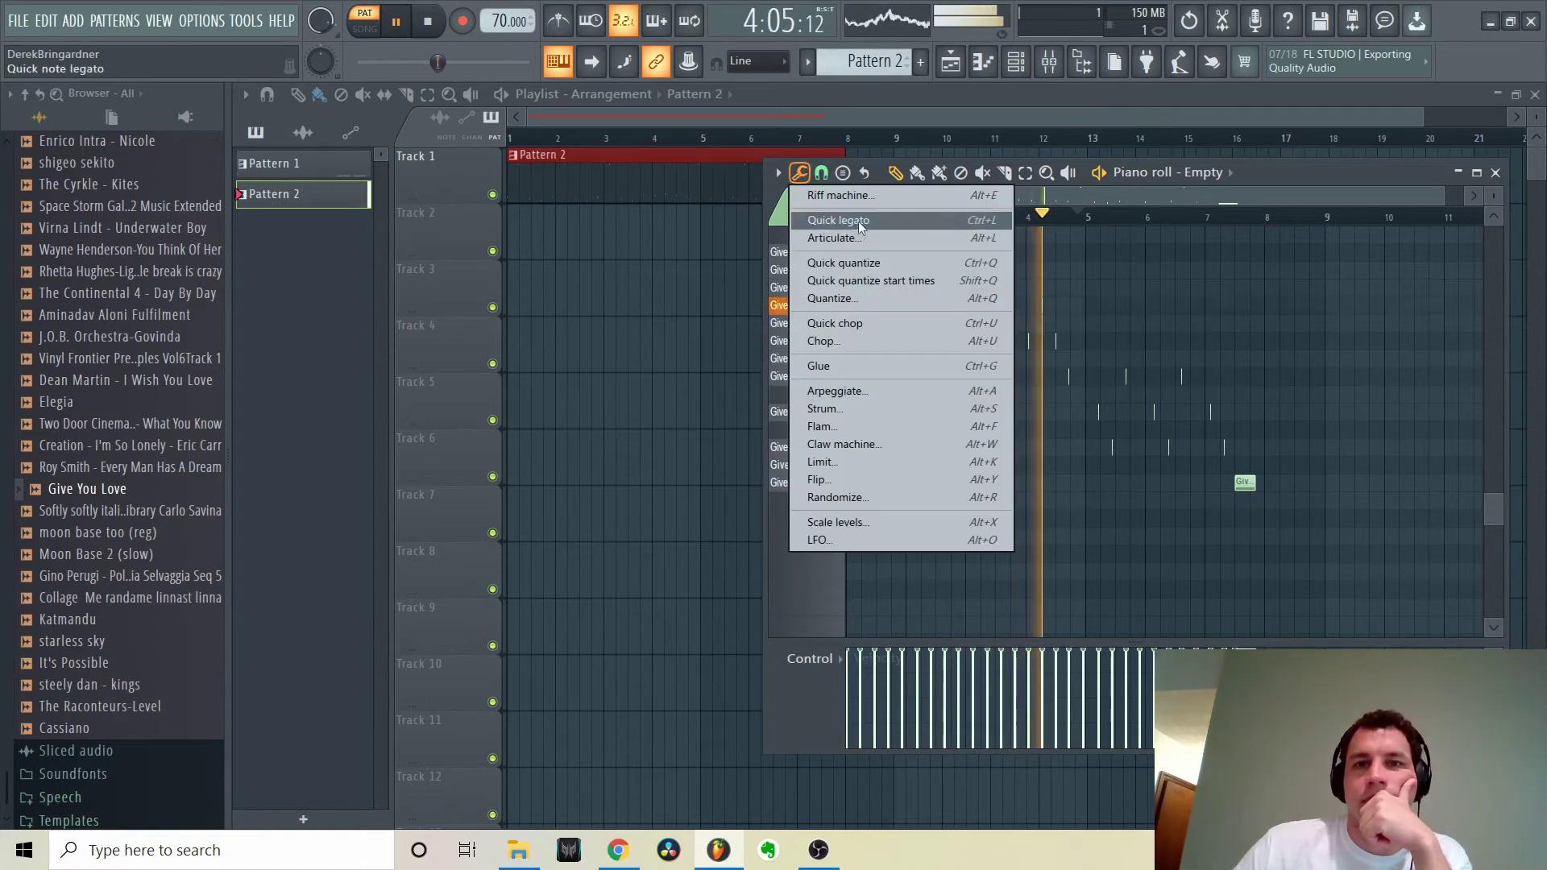
click(821, 173)
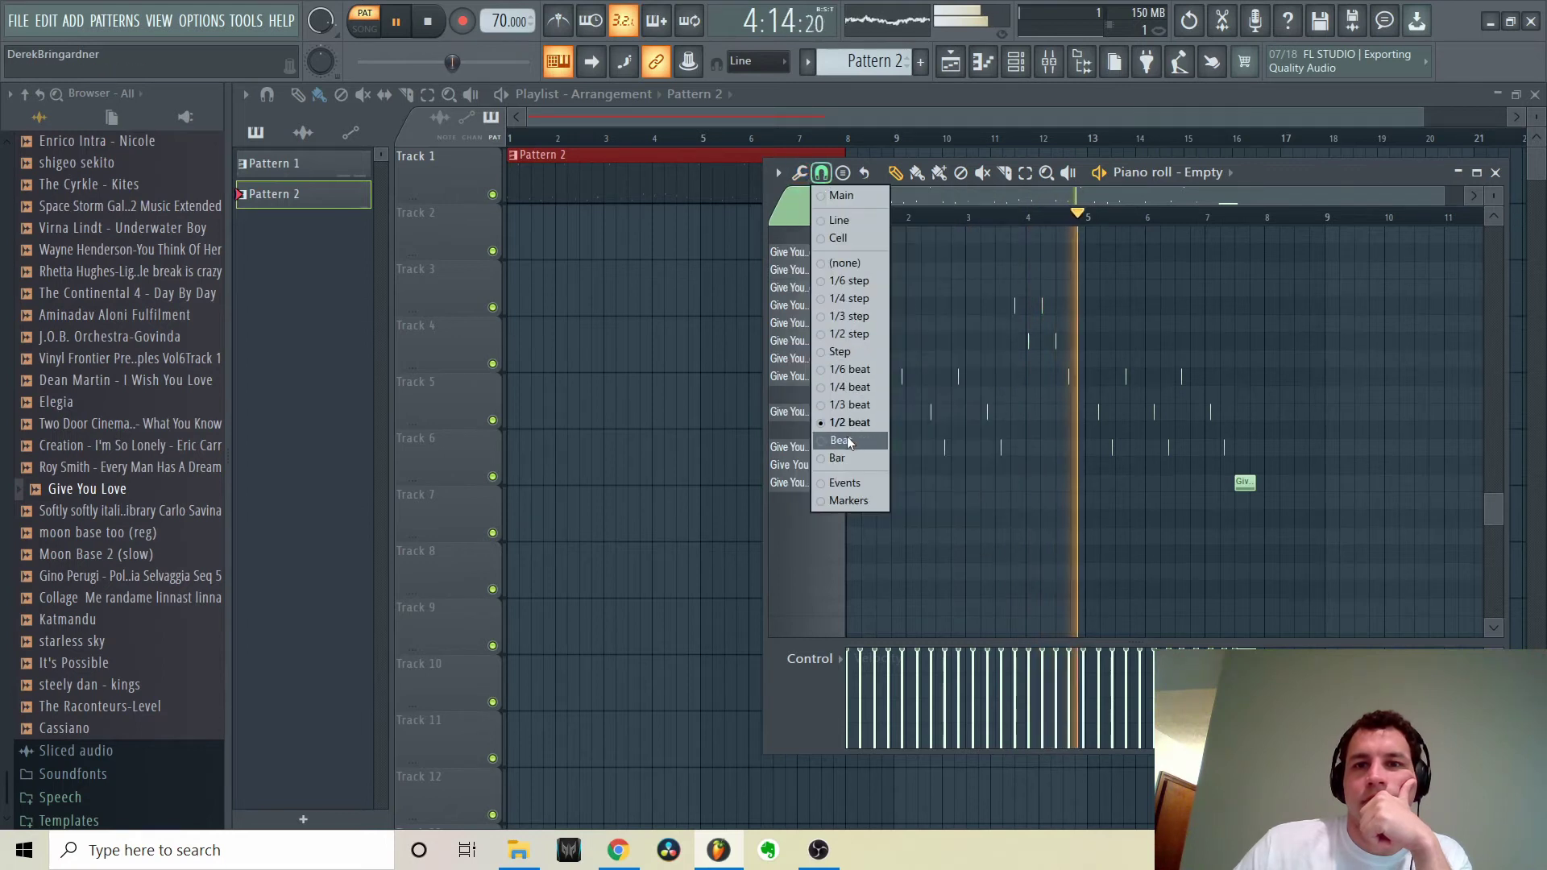
click(800, 172)
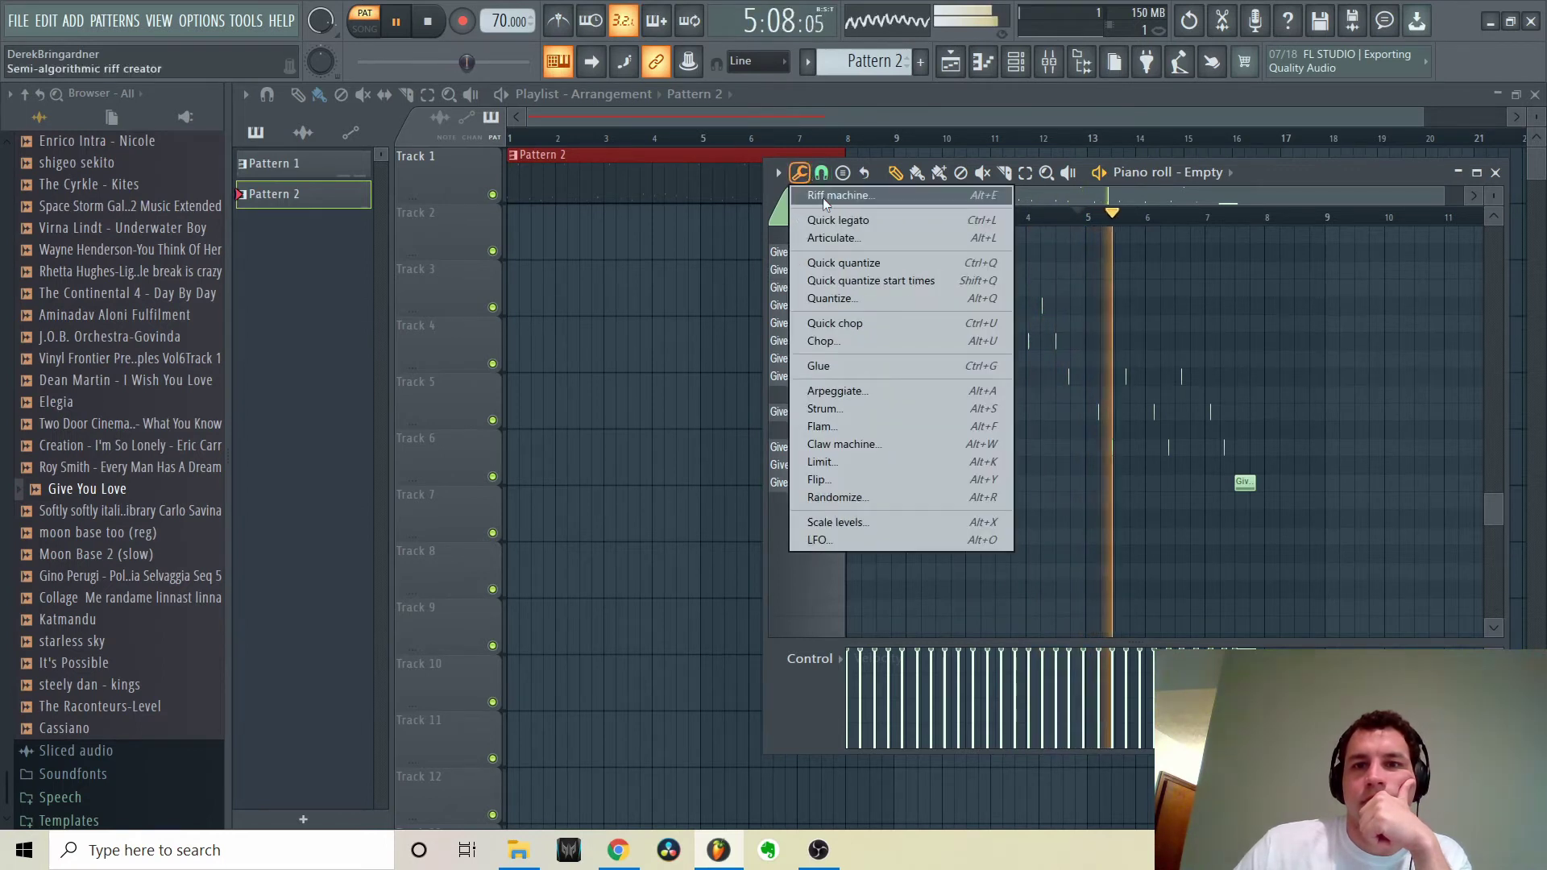
click(881, 283)
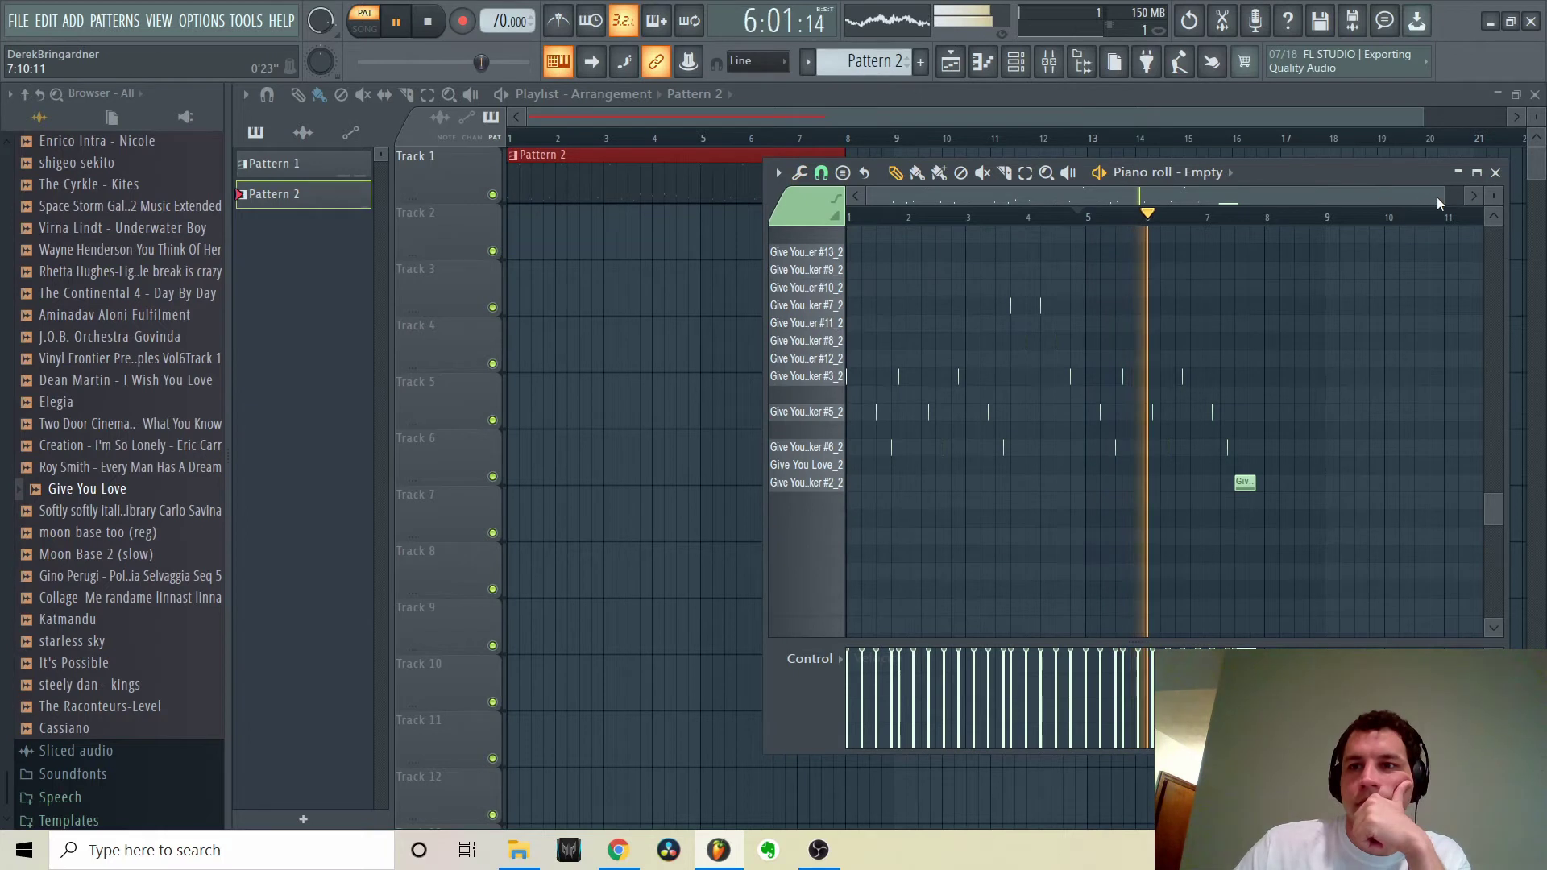
Review Pattern 2's complete note sequence in an enlarged piano roll while it plays, and stop playback
scroll(1256, 206, up, 3)
click(1477, 172)
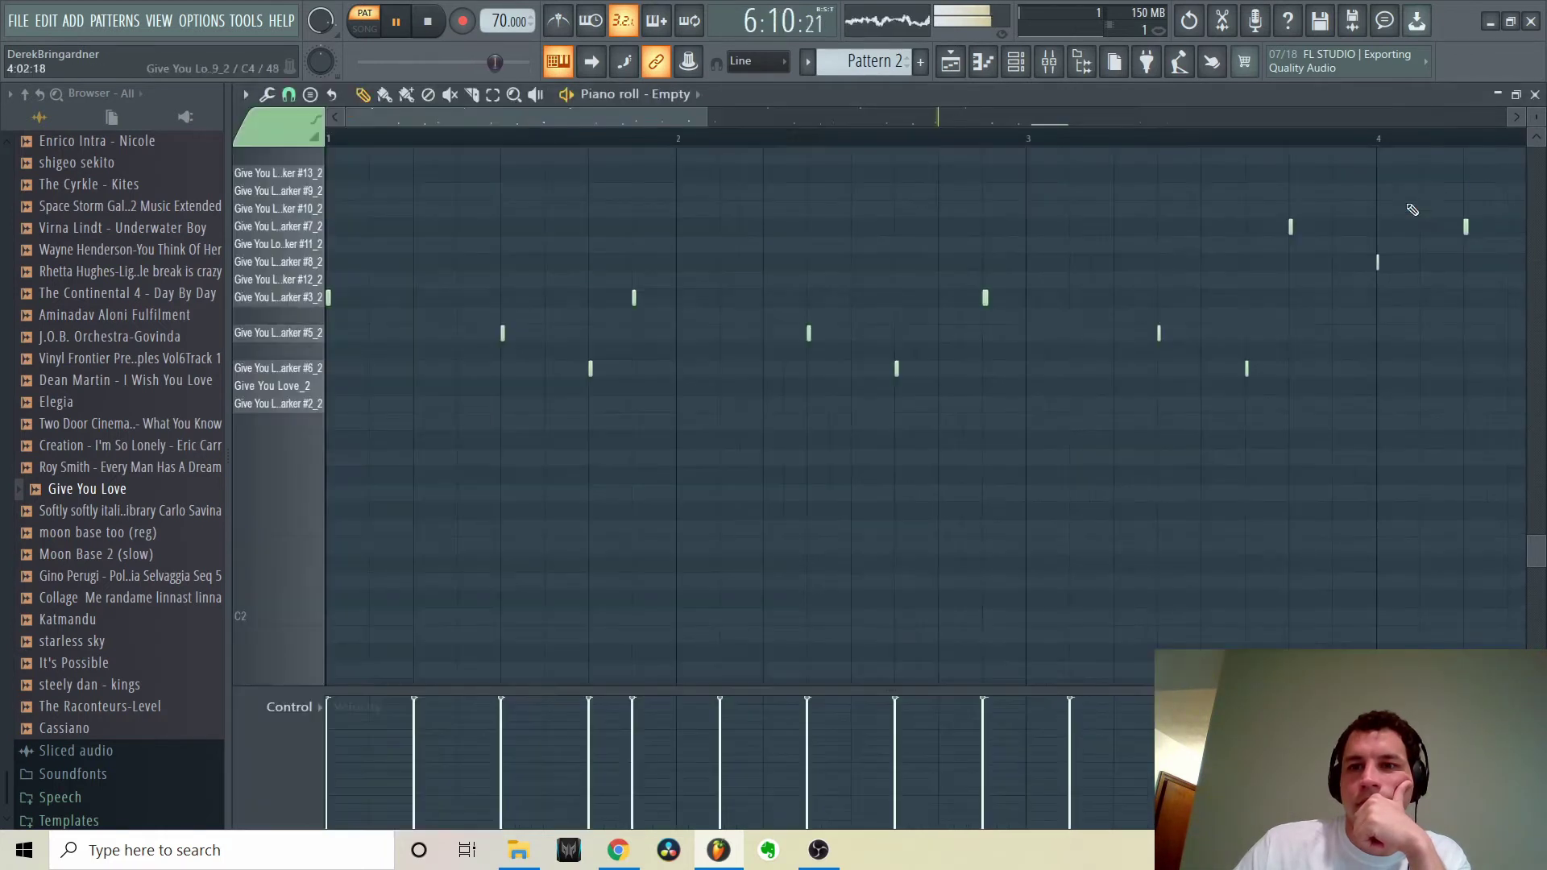
drag(709, 114, 712, 259)
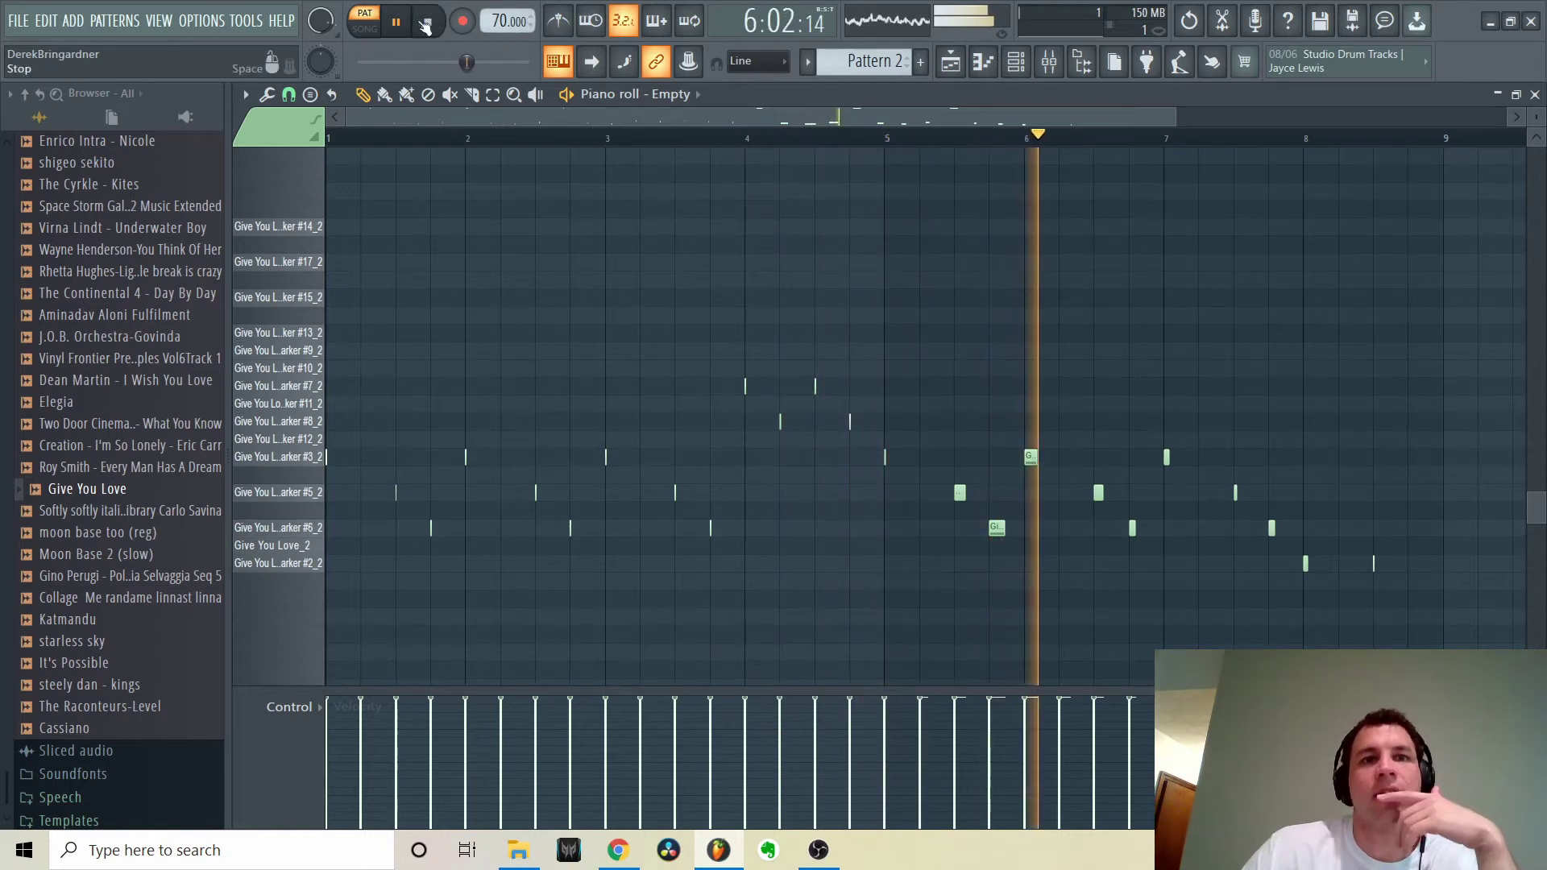
click(428, 21)
Open Edison from the Master mixer track and set its snapping to zero-crossing
click(1048, 63)
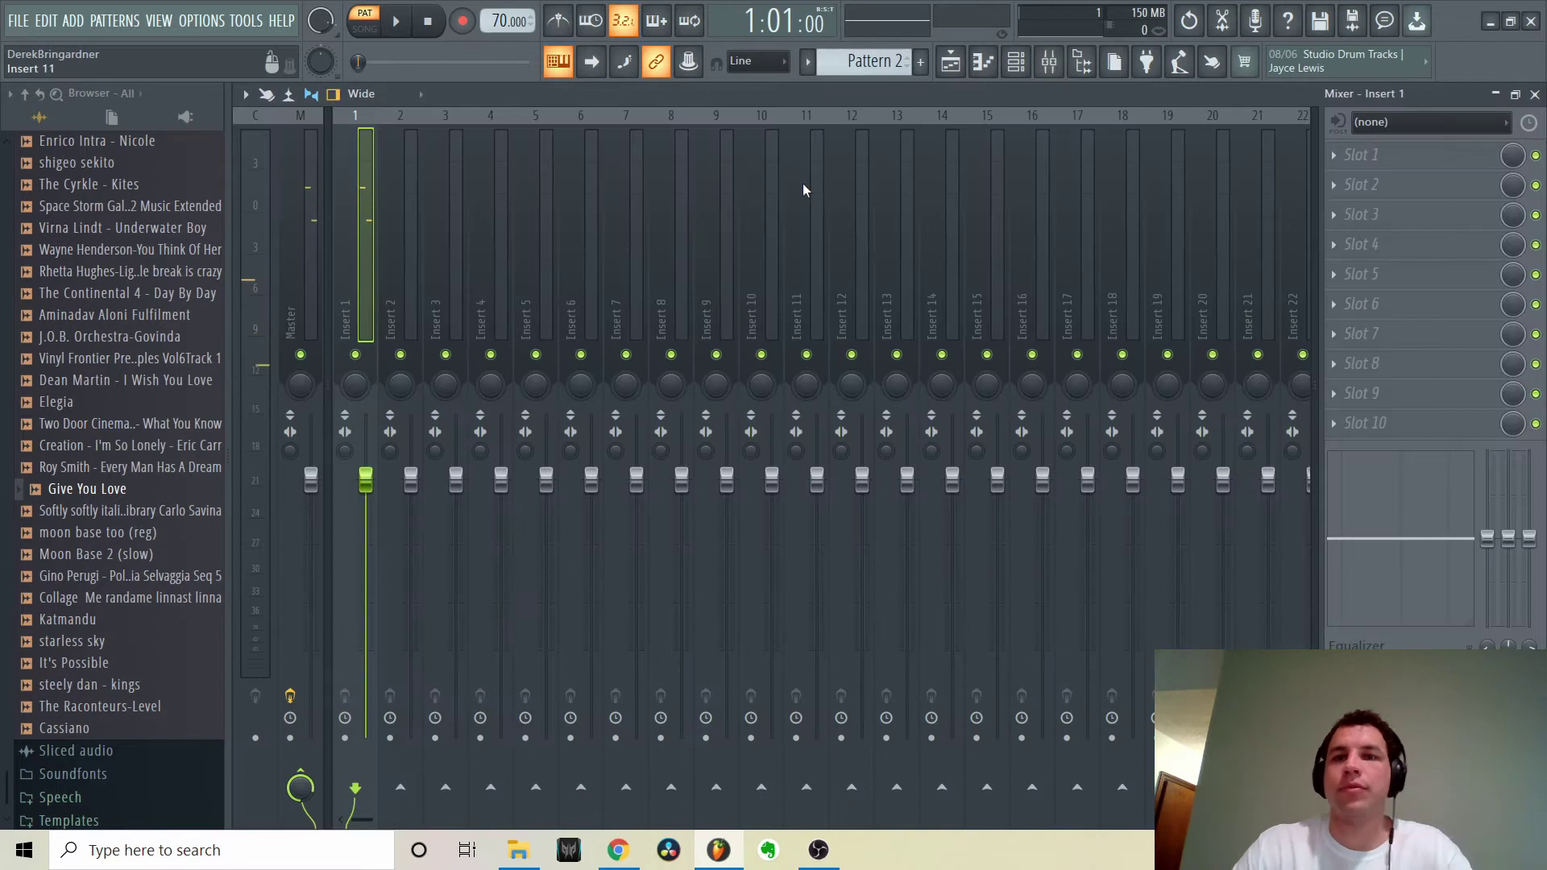
click(303, 270)
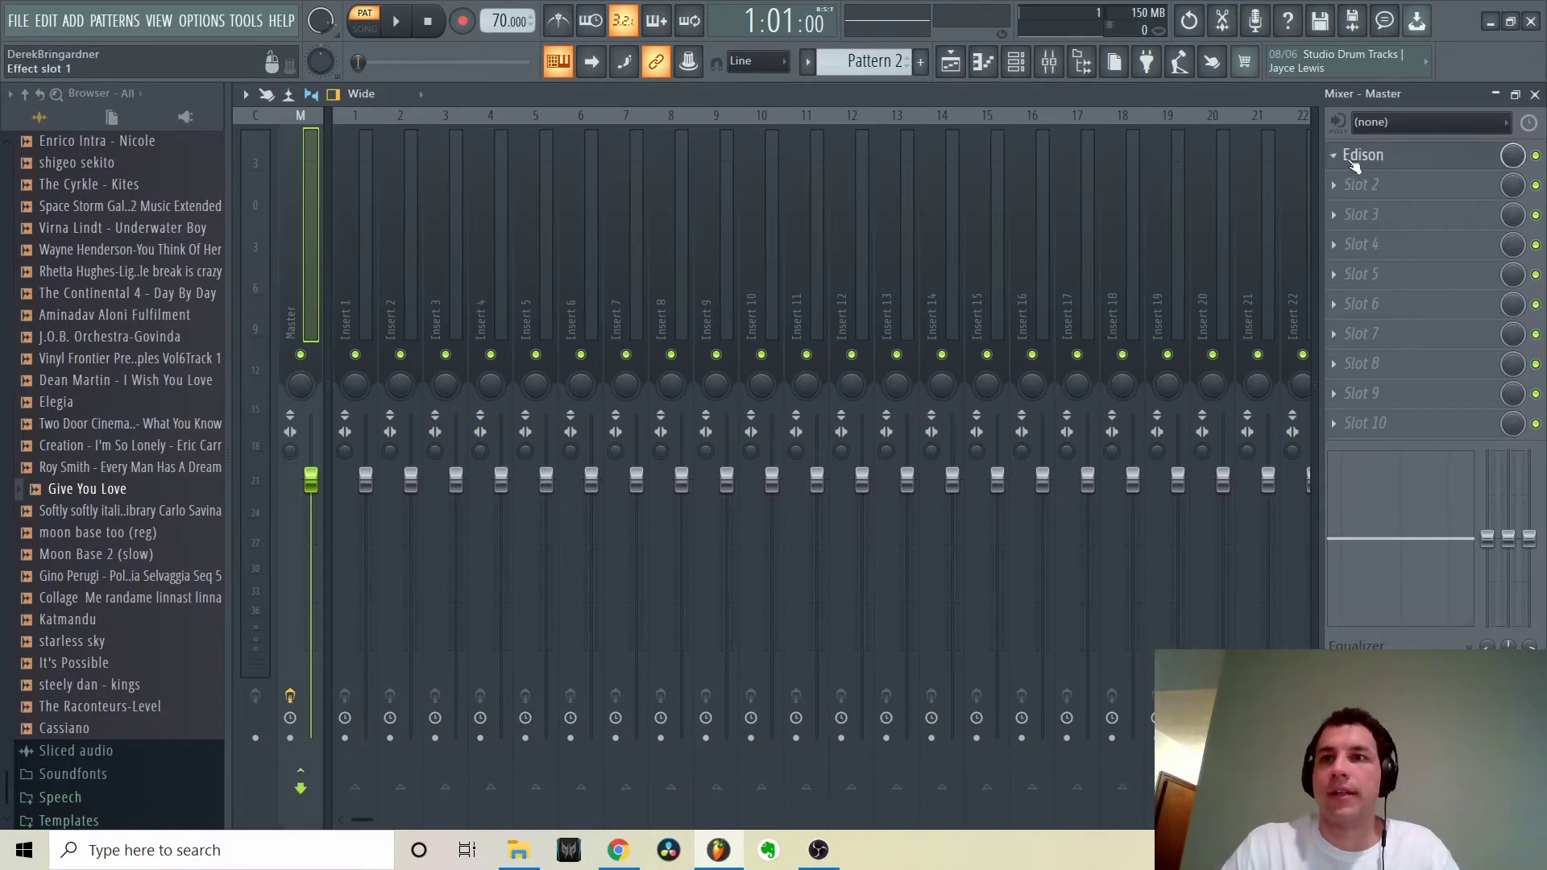
click(1360, 157)
scroll(739, 528, up, 5)
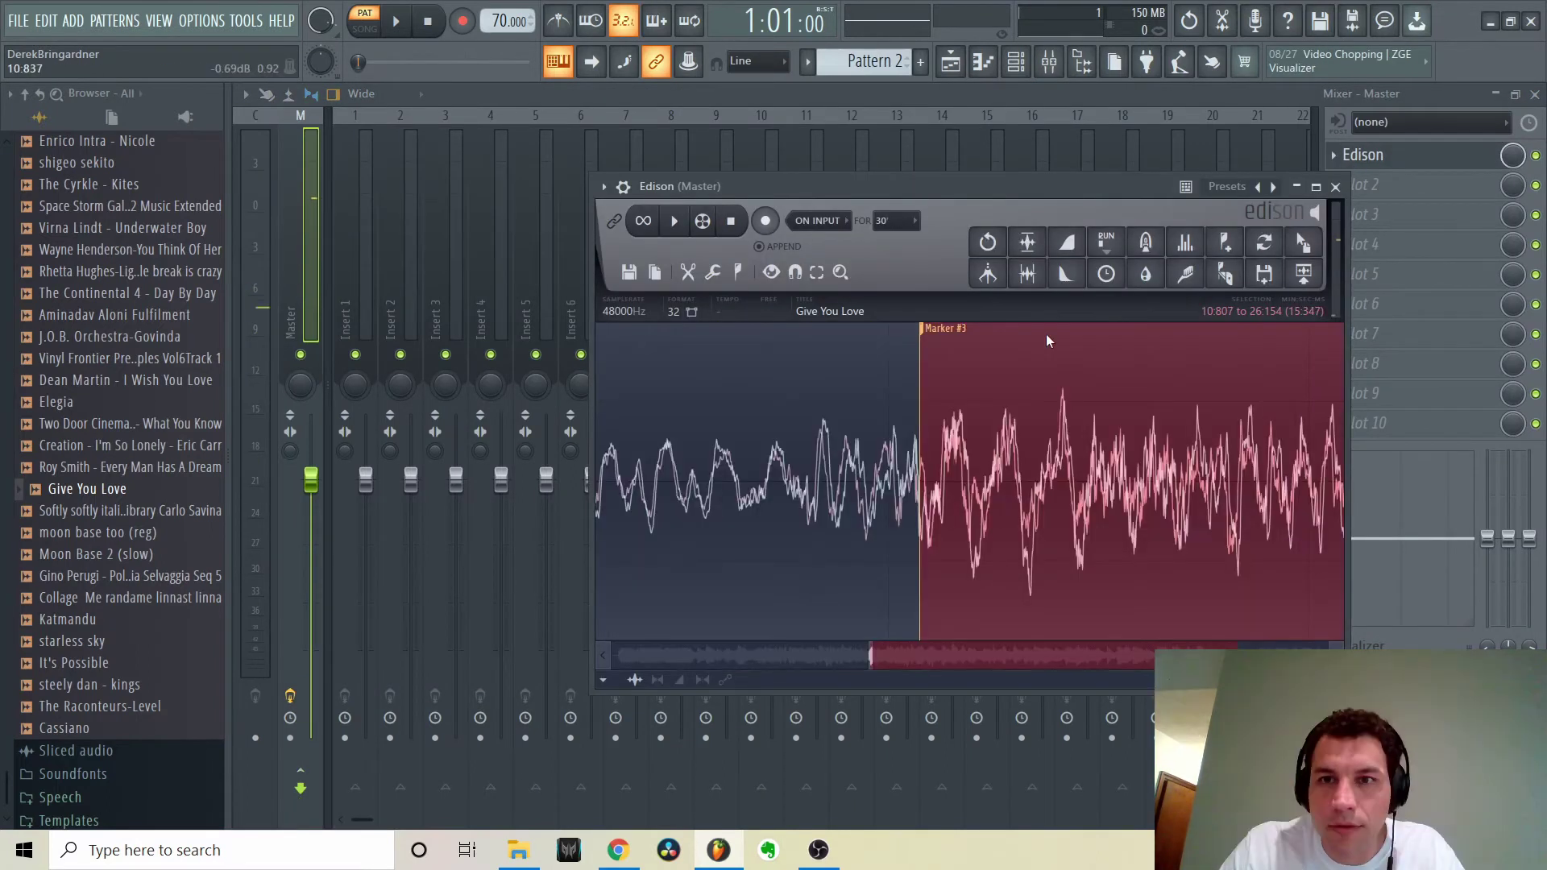
click(796, 273)
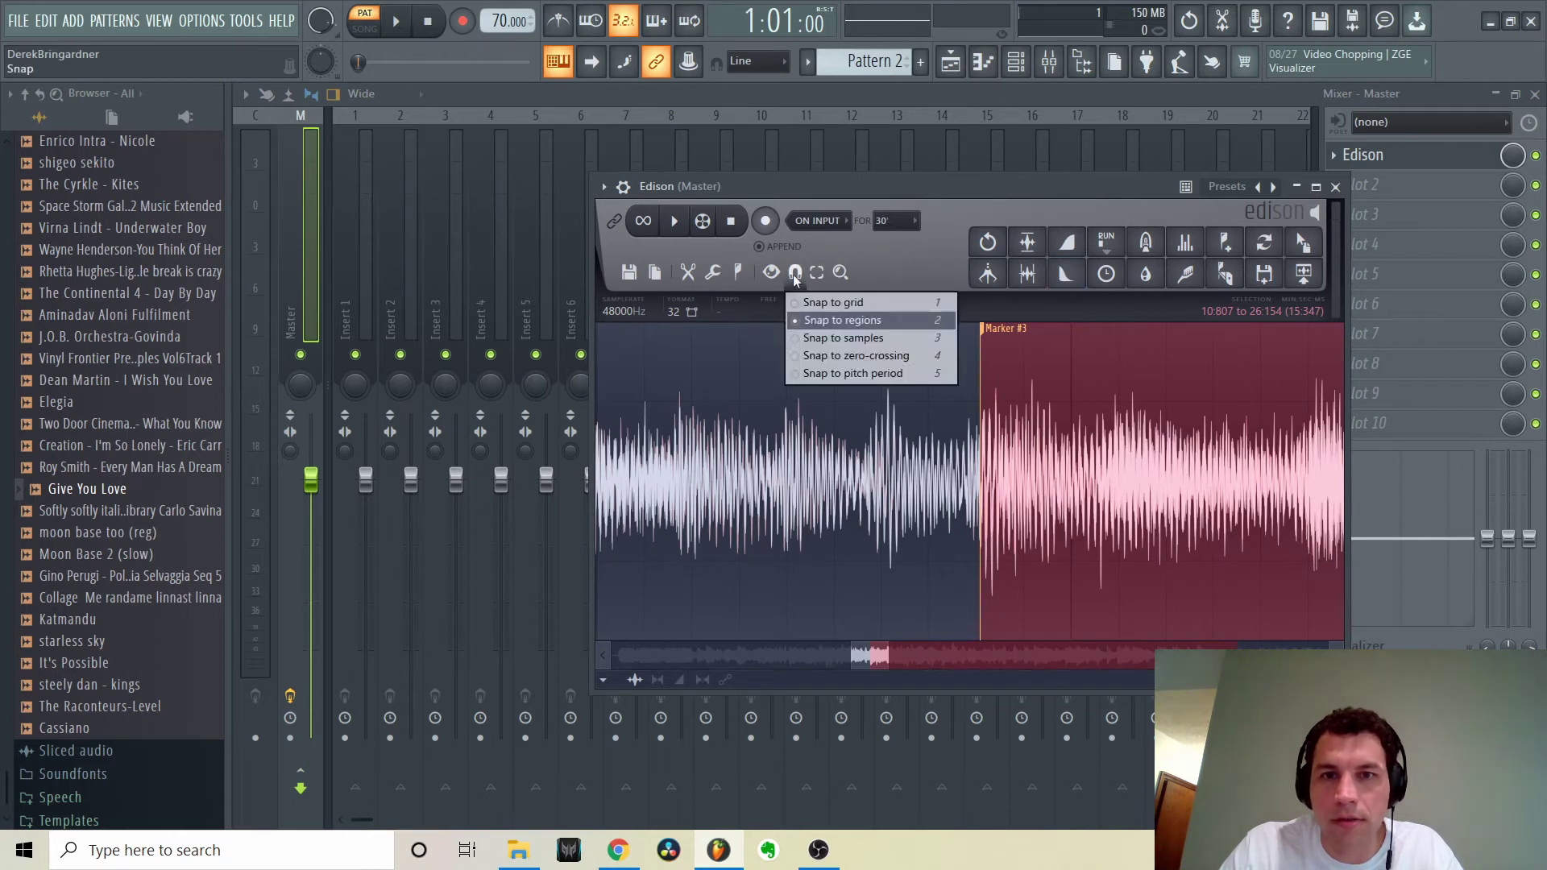
click(822, 356)
Delete Marker #3 and Marker #4 and re-add them at their chops' attacks, placing Marker #4 at 11:646
scroll(726, 531, up, 5)
scroll(703, 534, up, 3)
right_click(1020, 330)
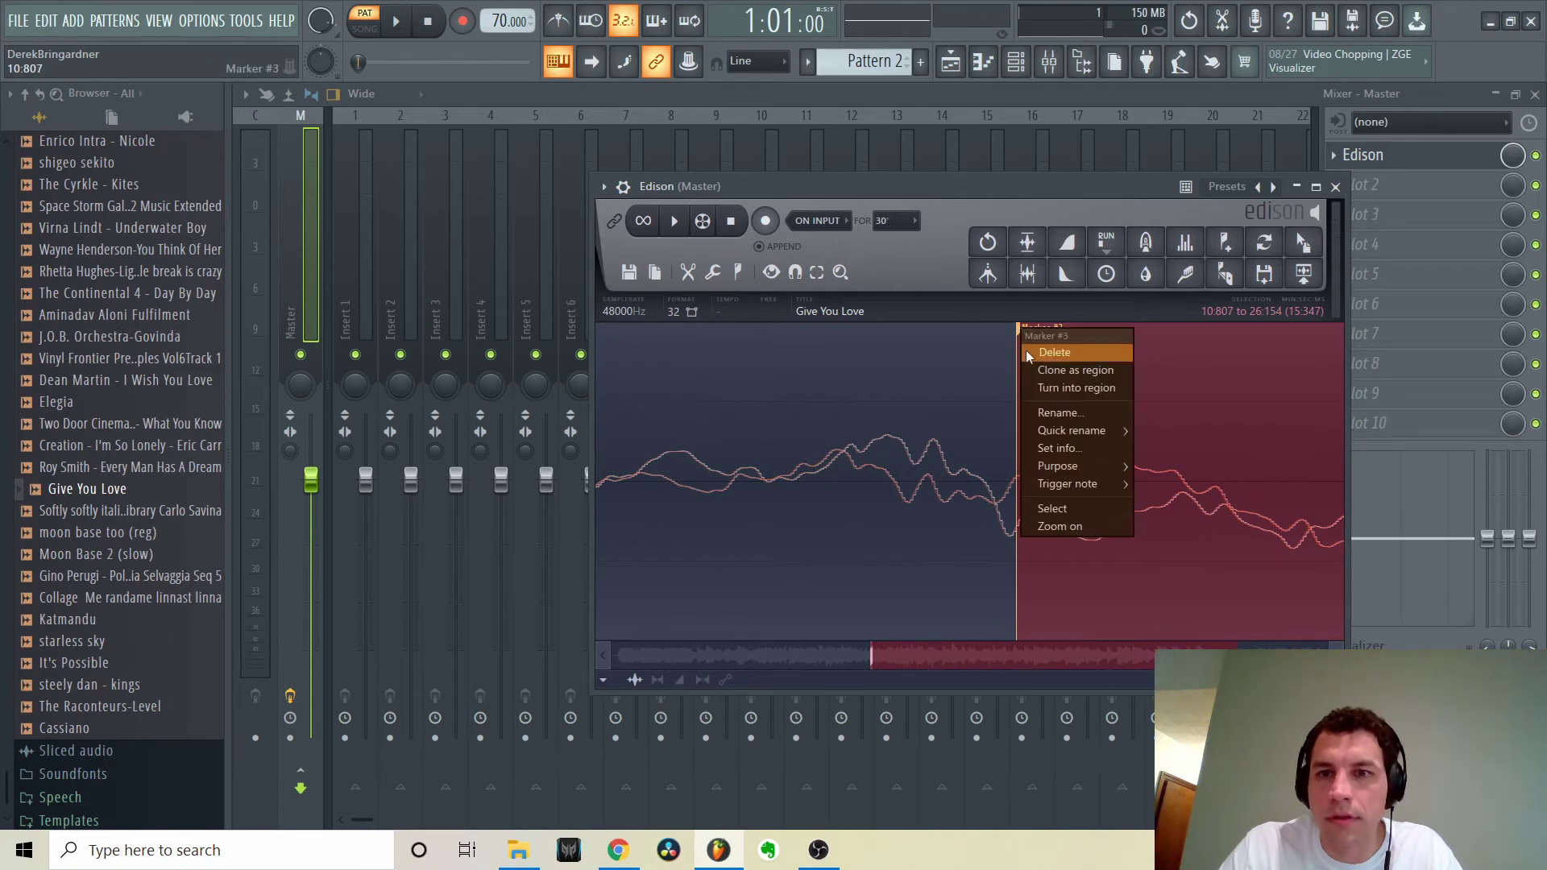
click(1027, 352)
scroll(957, 508, down, 3)
click(897, 492)
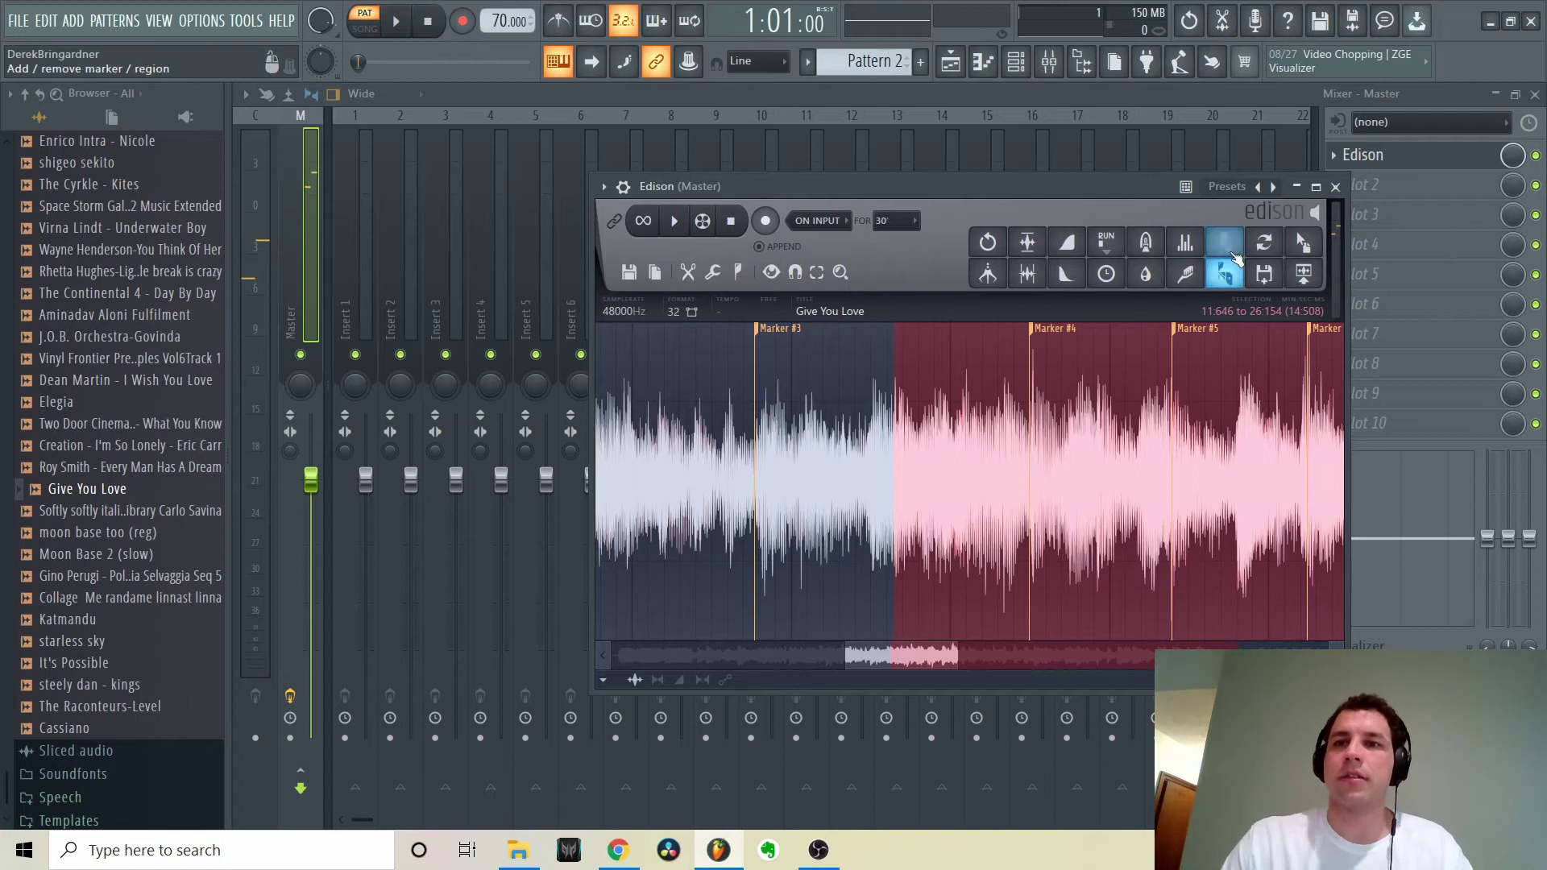
Replace Markers #5 to #10 with new ones at each chop's attack, placing Marker #10 at 16:789
scroll(965, 460, down, 2)
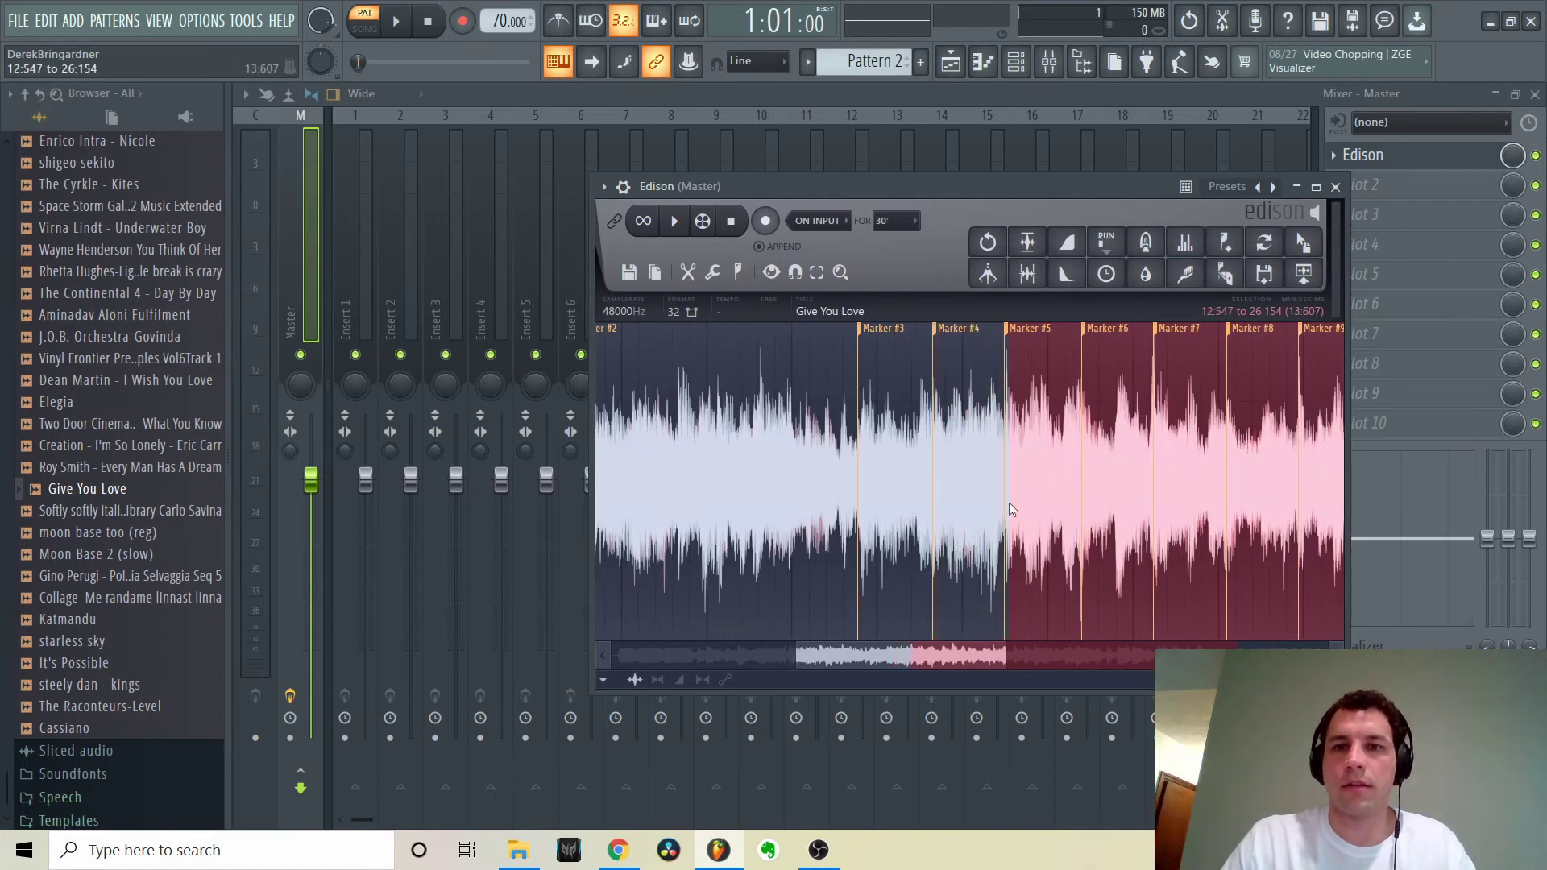
scroll(1015, 501, up, 4)
scroll(922, 537, up, 3)
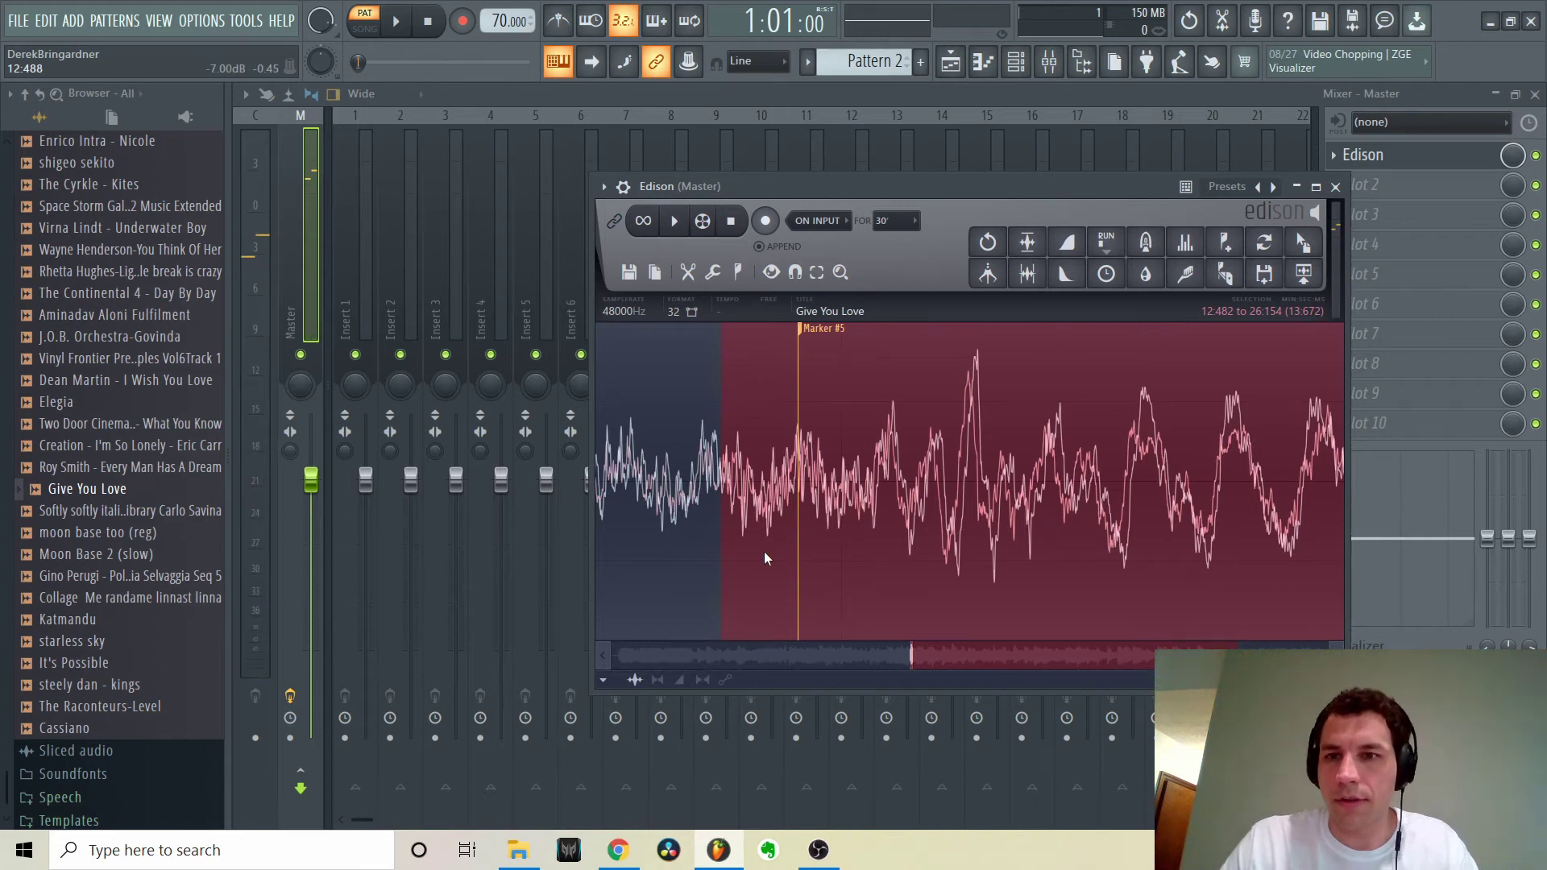
scroll(711, 555, up, 1)
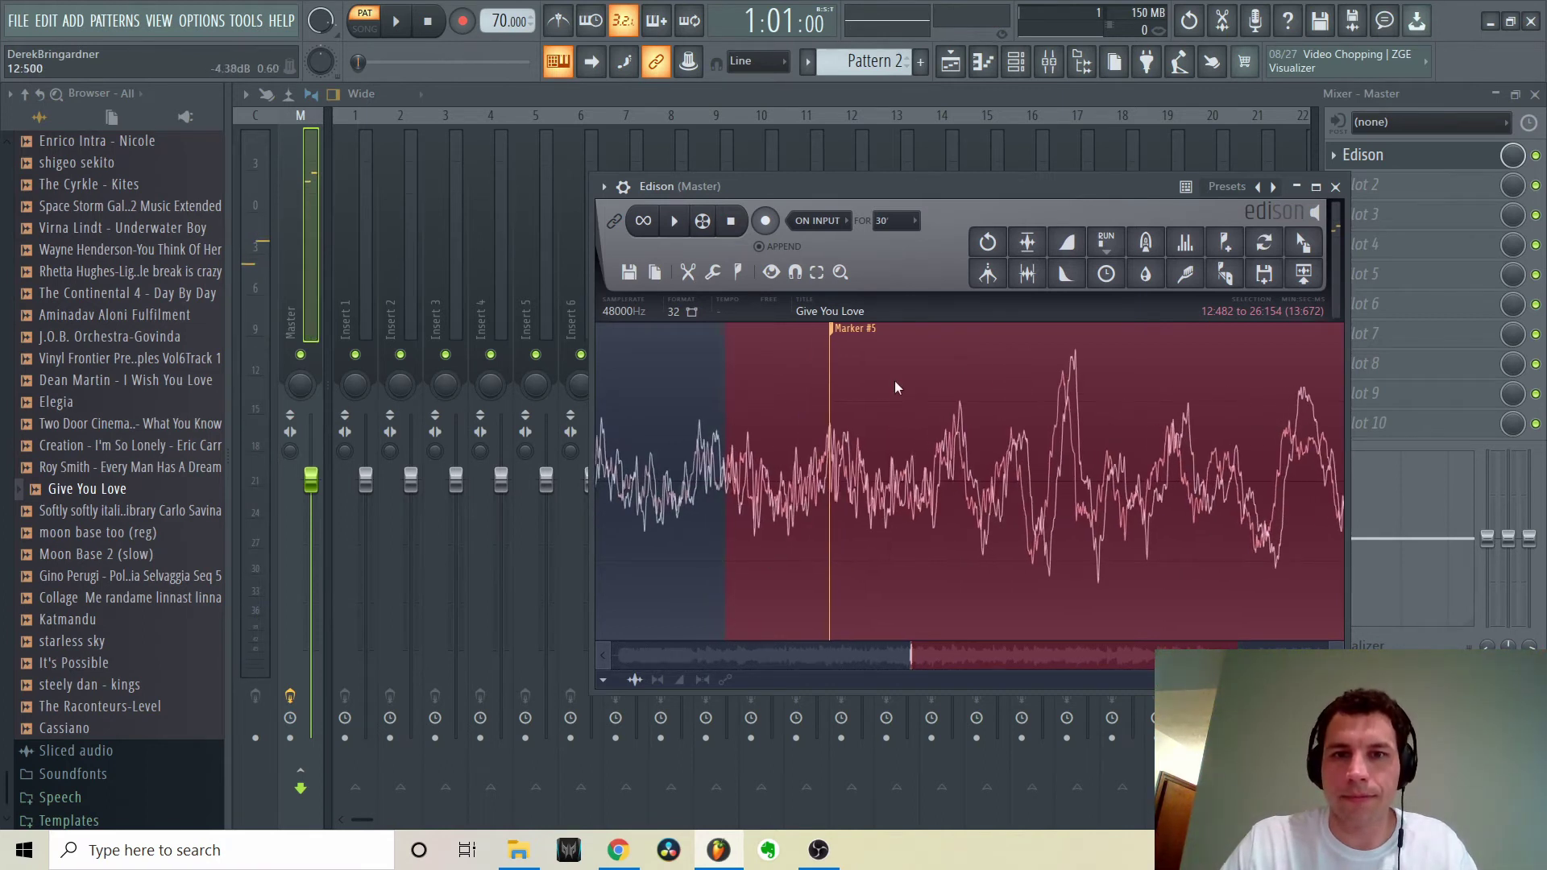
right_click(835, 328)
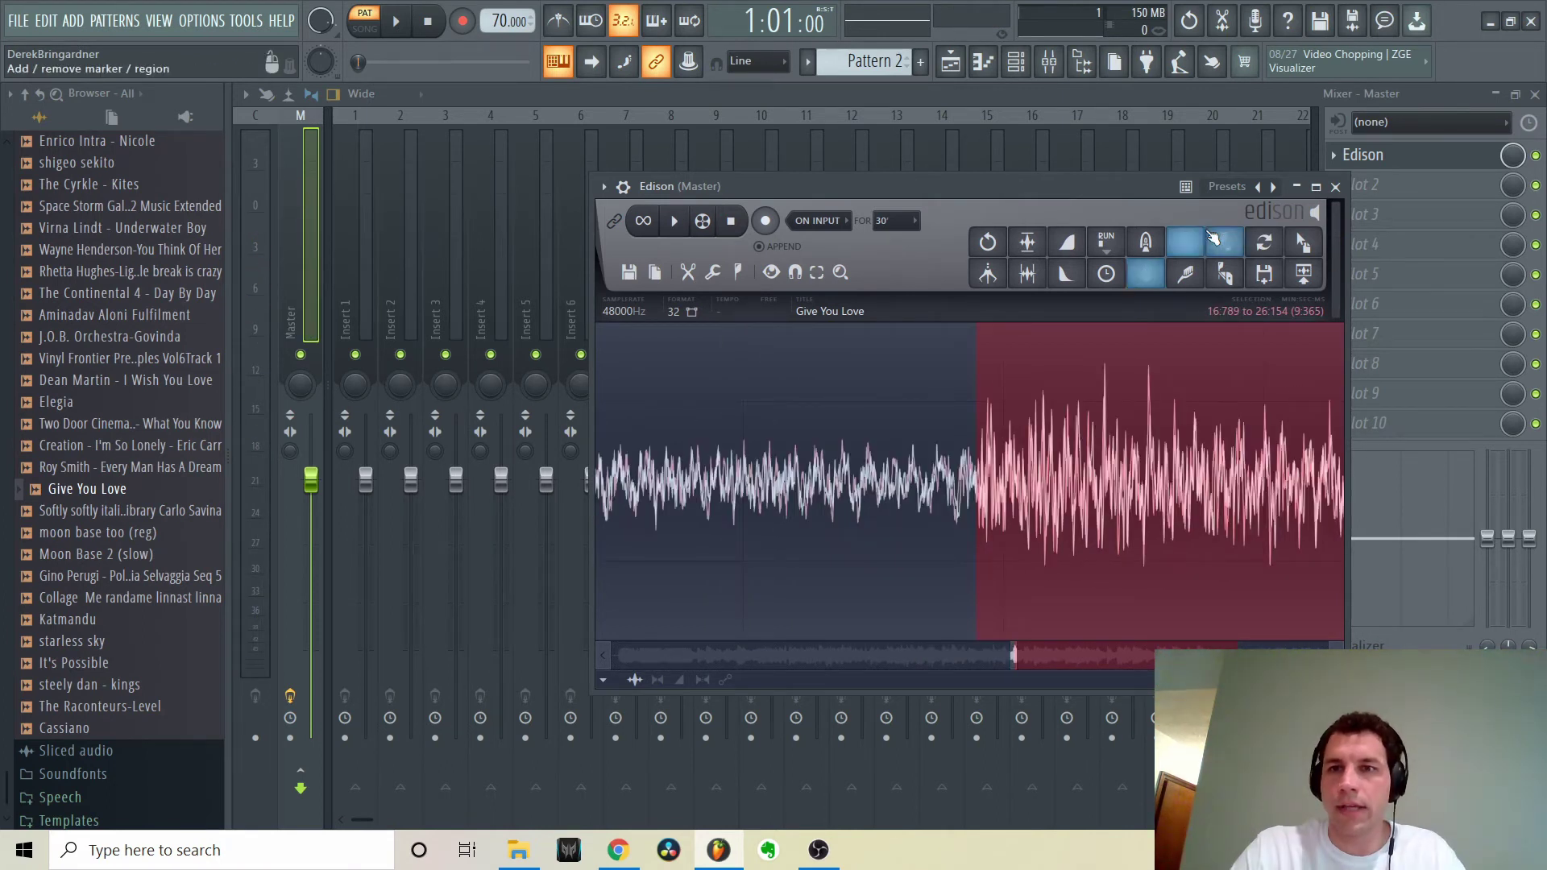
click(1224, 242)
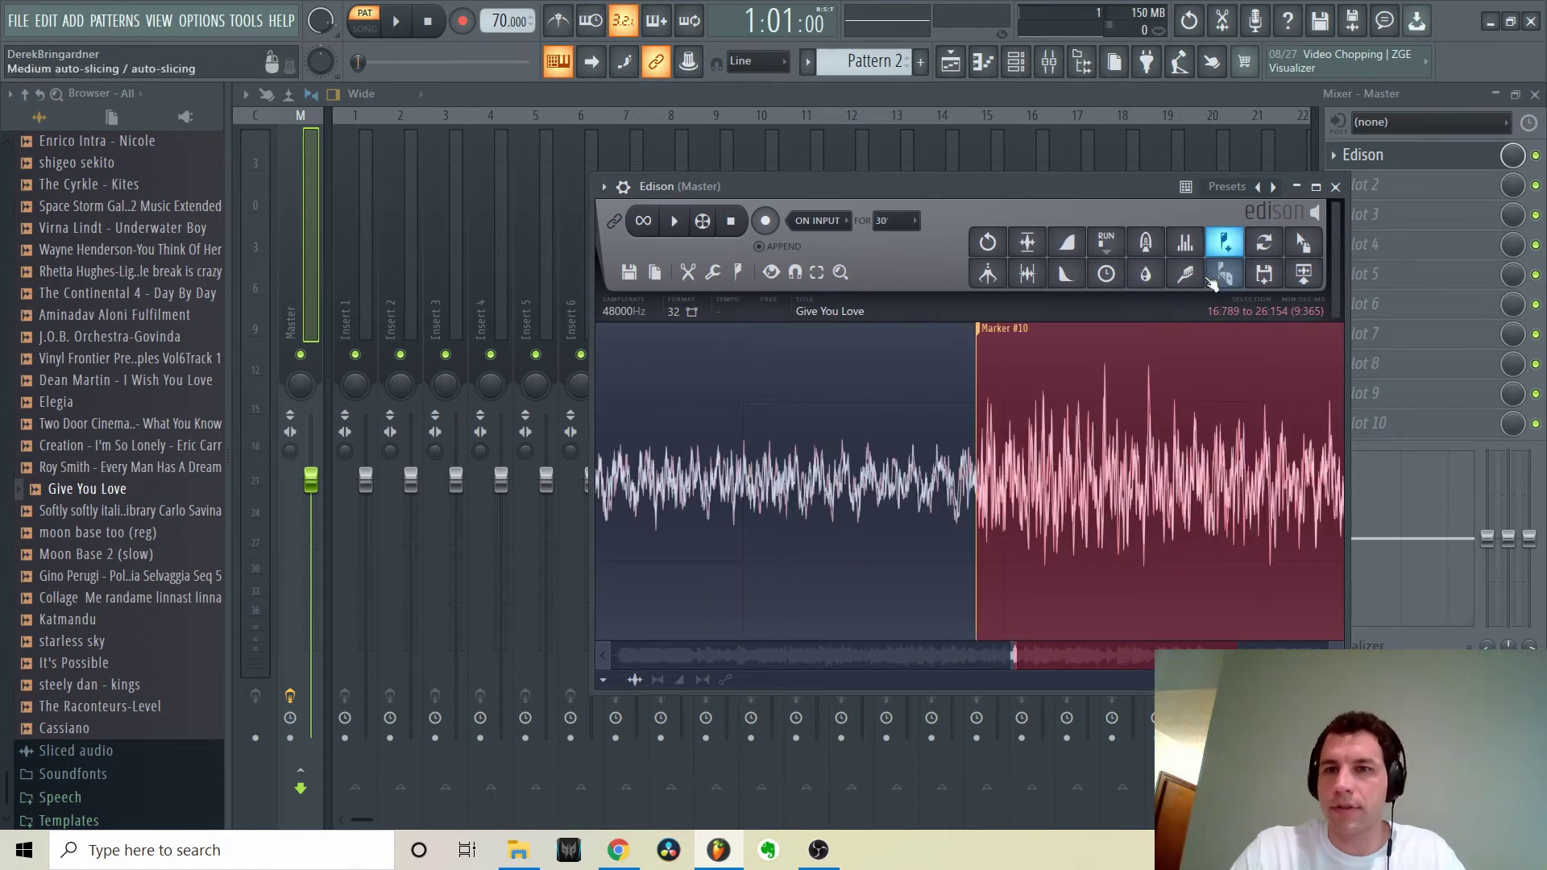
Delete Marker #11 and add it again at 17:622, just before the chop's attack
scroll(1137, 380, down, 2)
scroll(1138, 381, down, 5)
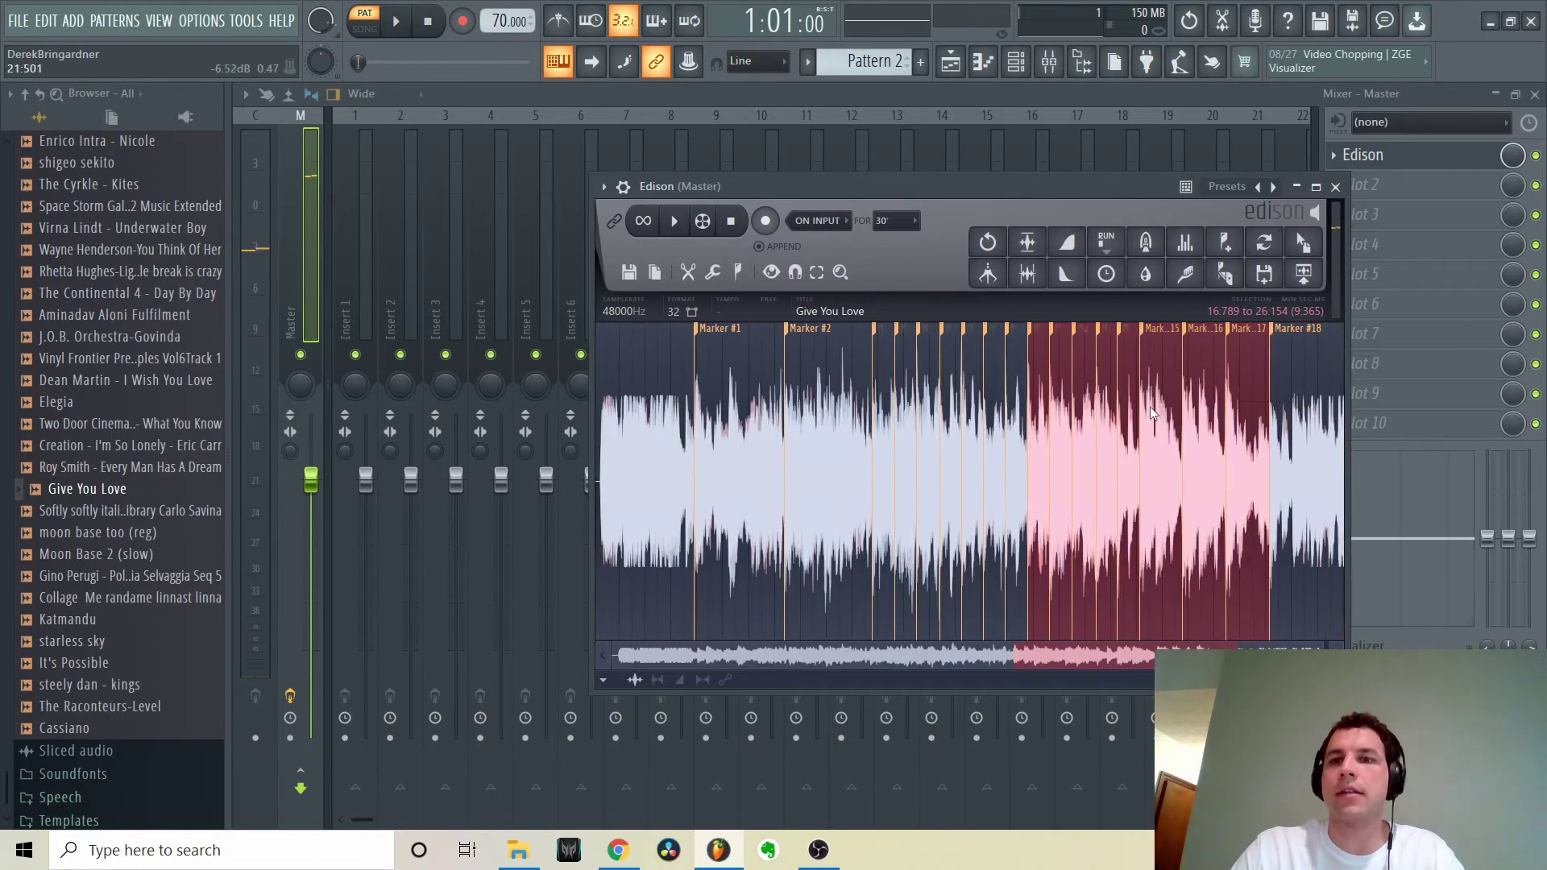
scroll(1052, 443, up, 5)
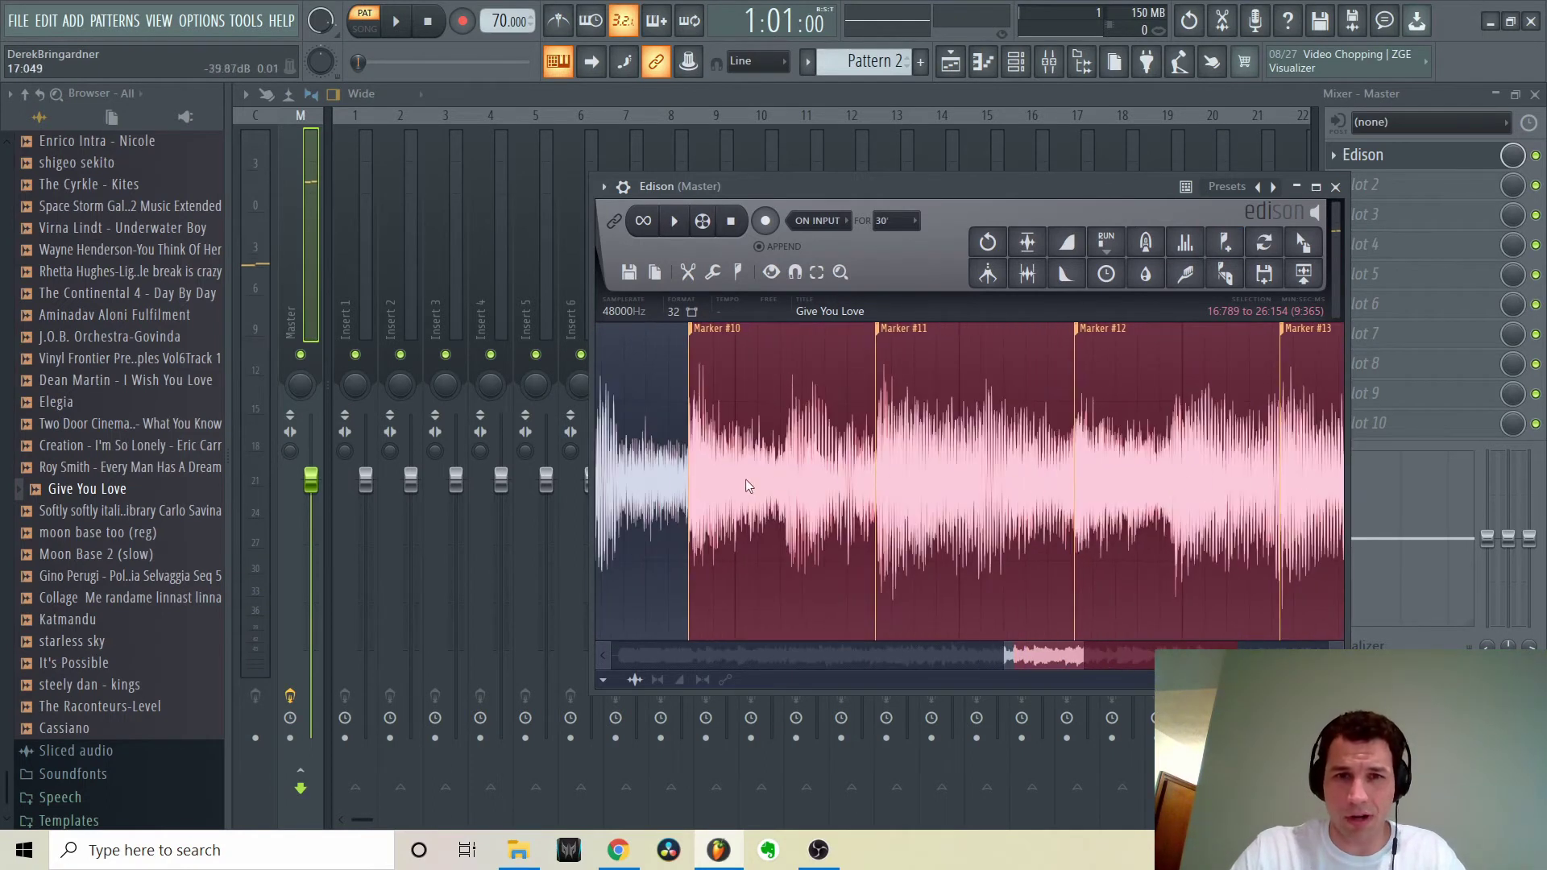
right_click(886, 345)
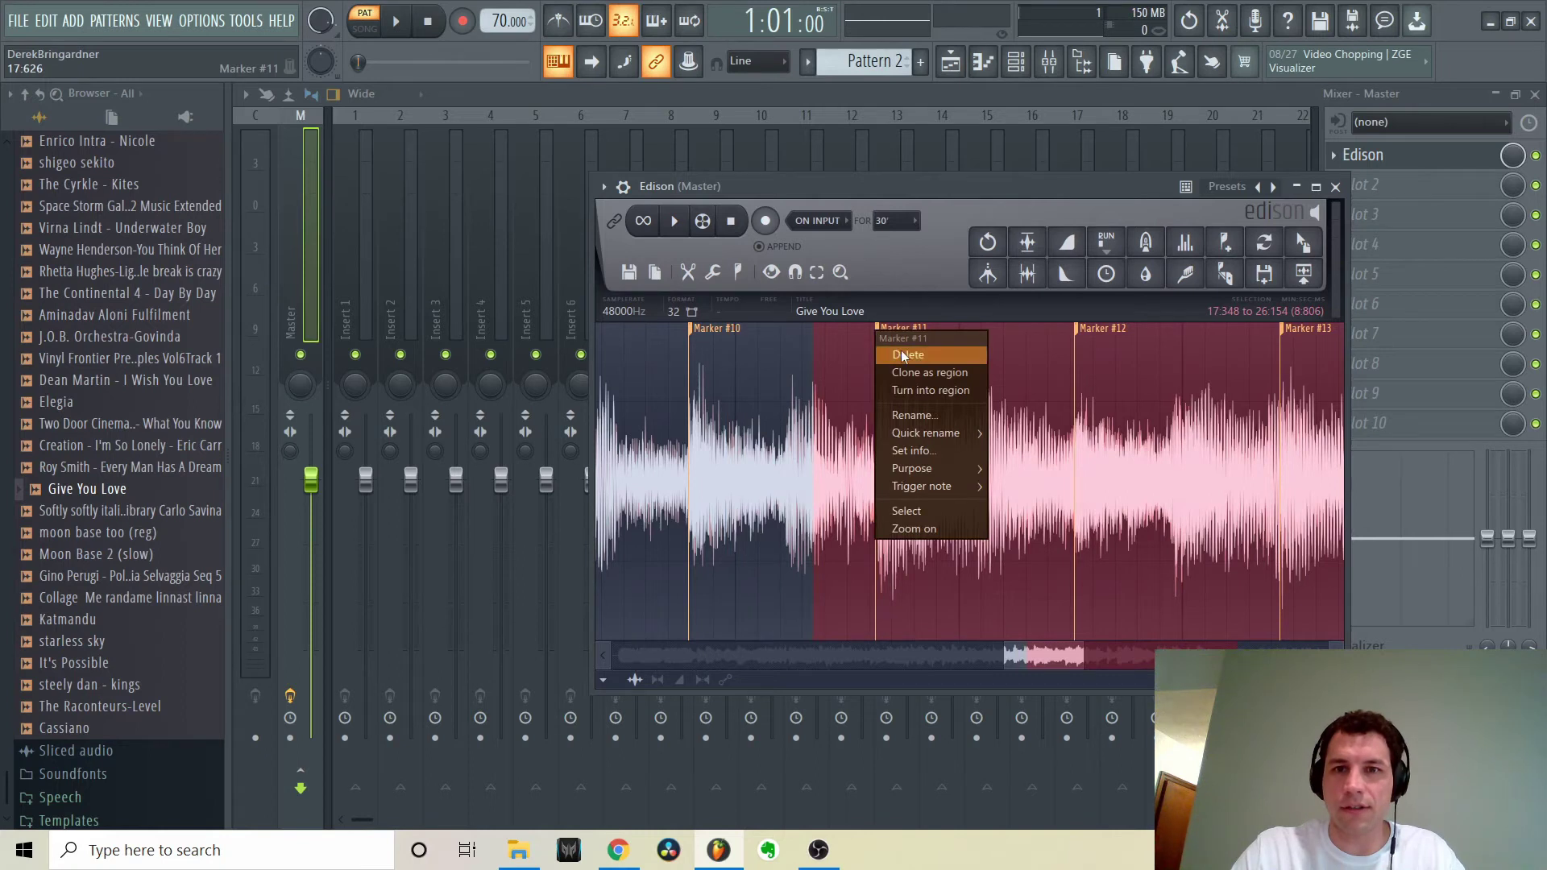
click(899, 347)
scroll(824, 498, up, 2)
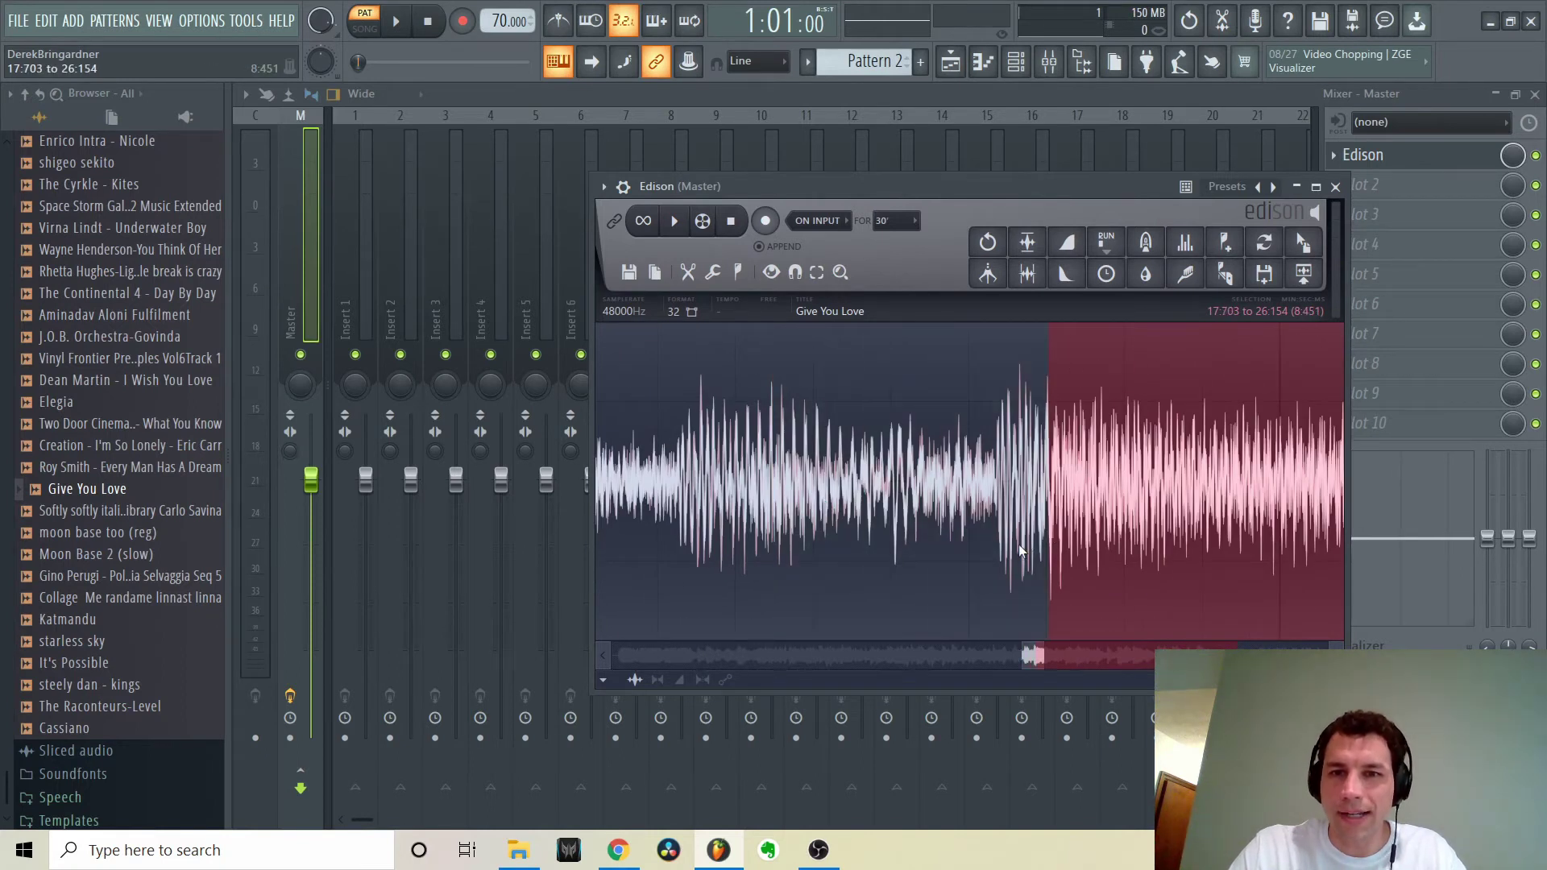
scroll(1000, 546, up, 2)
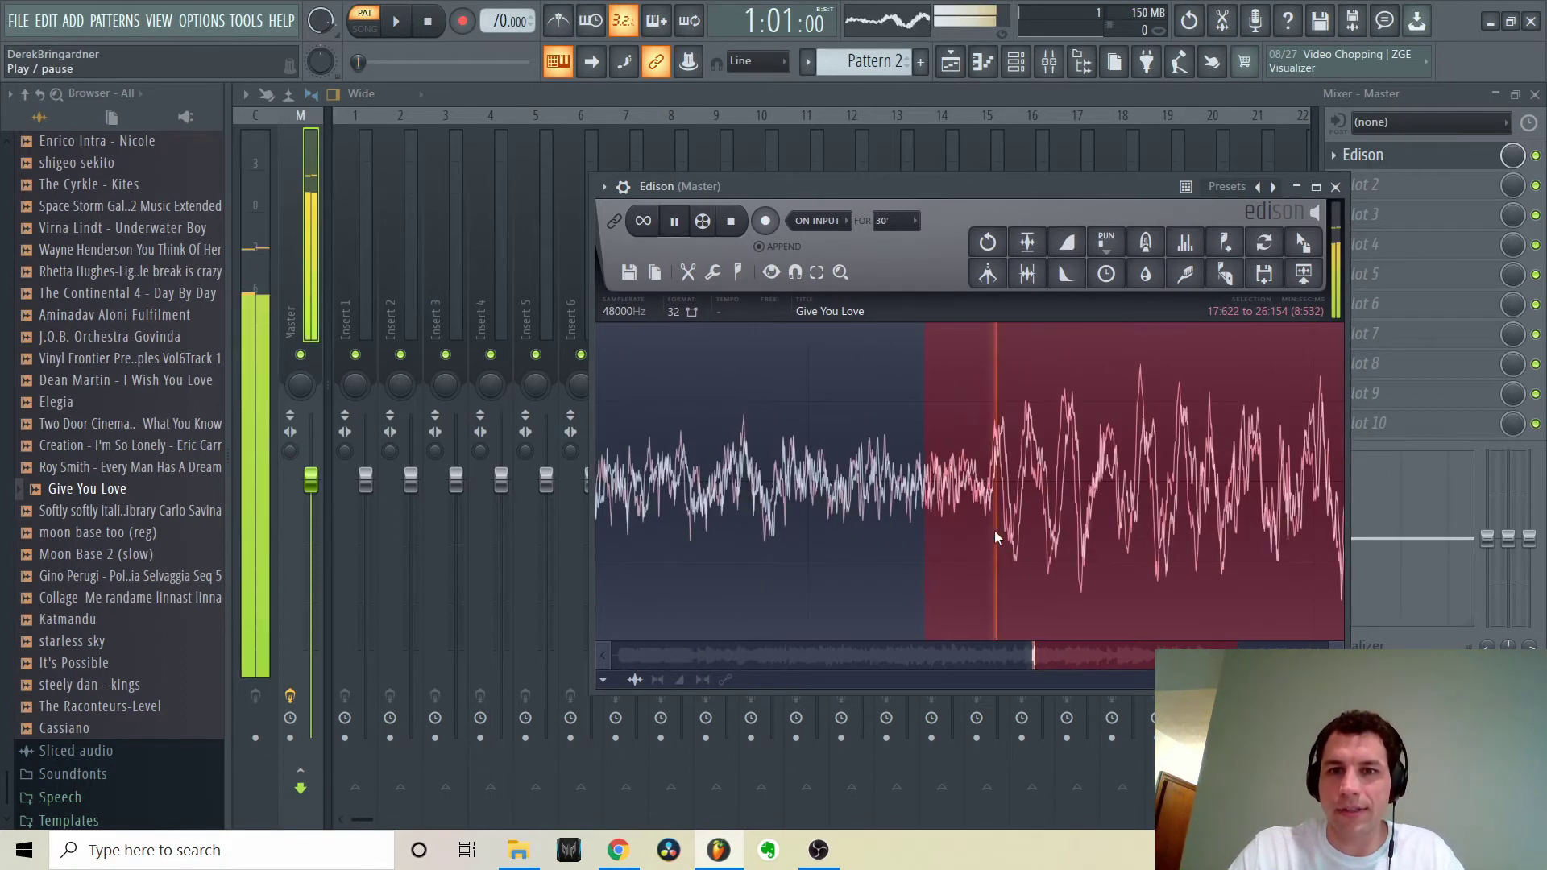
scroll(1065, 440, down, 3)
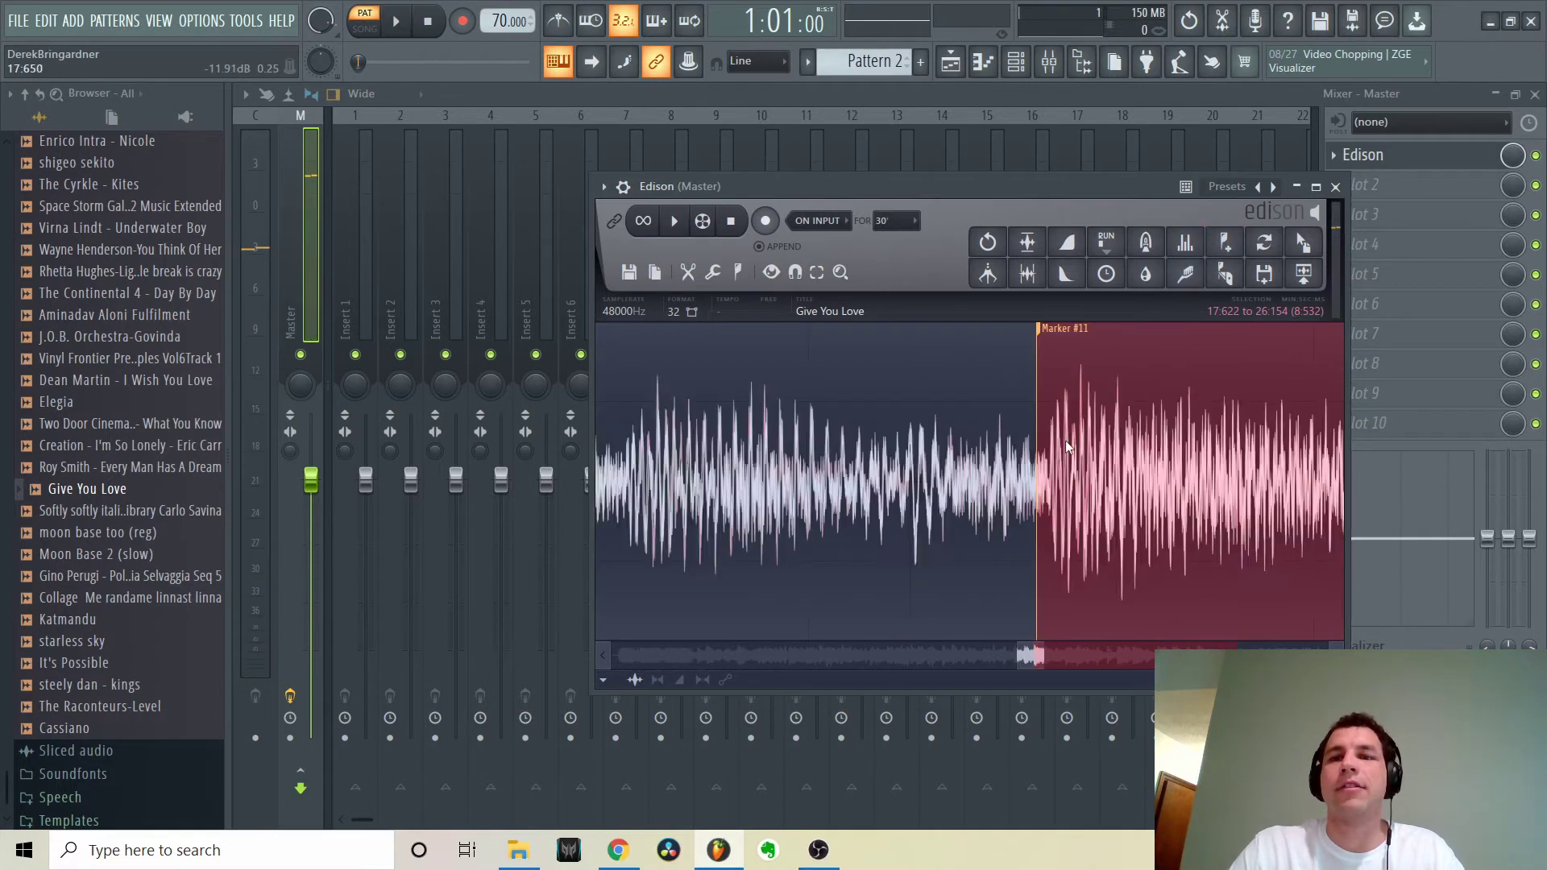
Delete Marker #12, audition the new start point and set the replacement marker at 18:510
scroll(1065, 440, down, 2)
drag(1066, 444, 1077, 477)
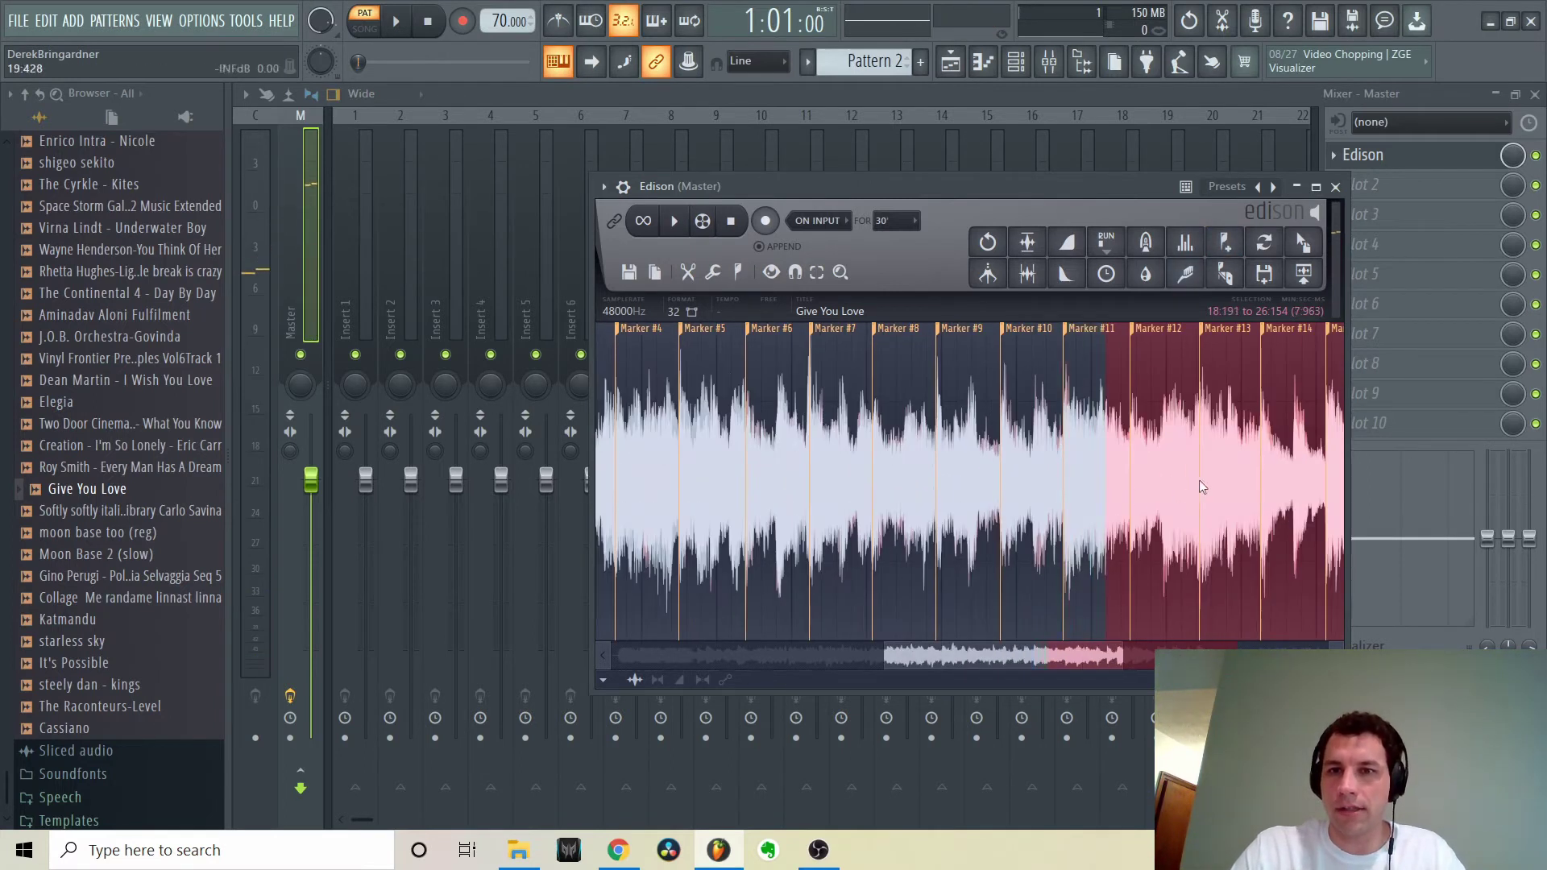
scroll(1038, 495, up, 4)
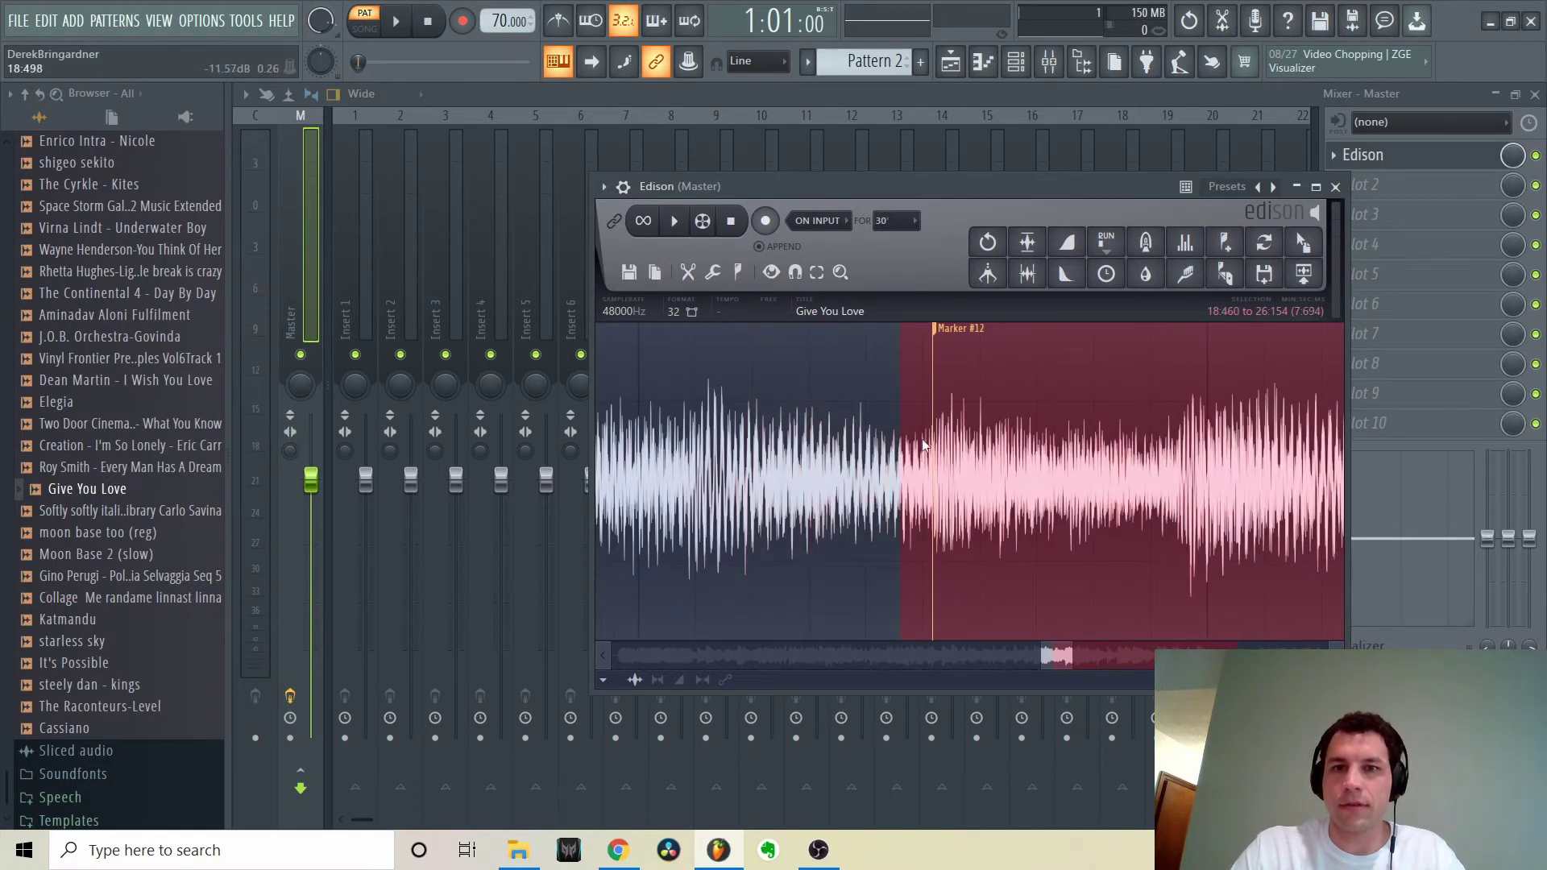
right_click(945, 345)
click(957, 353)
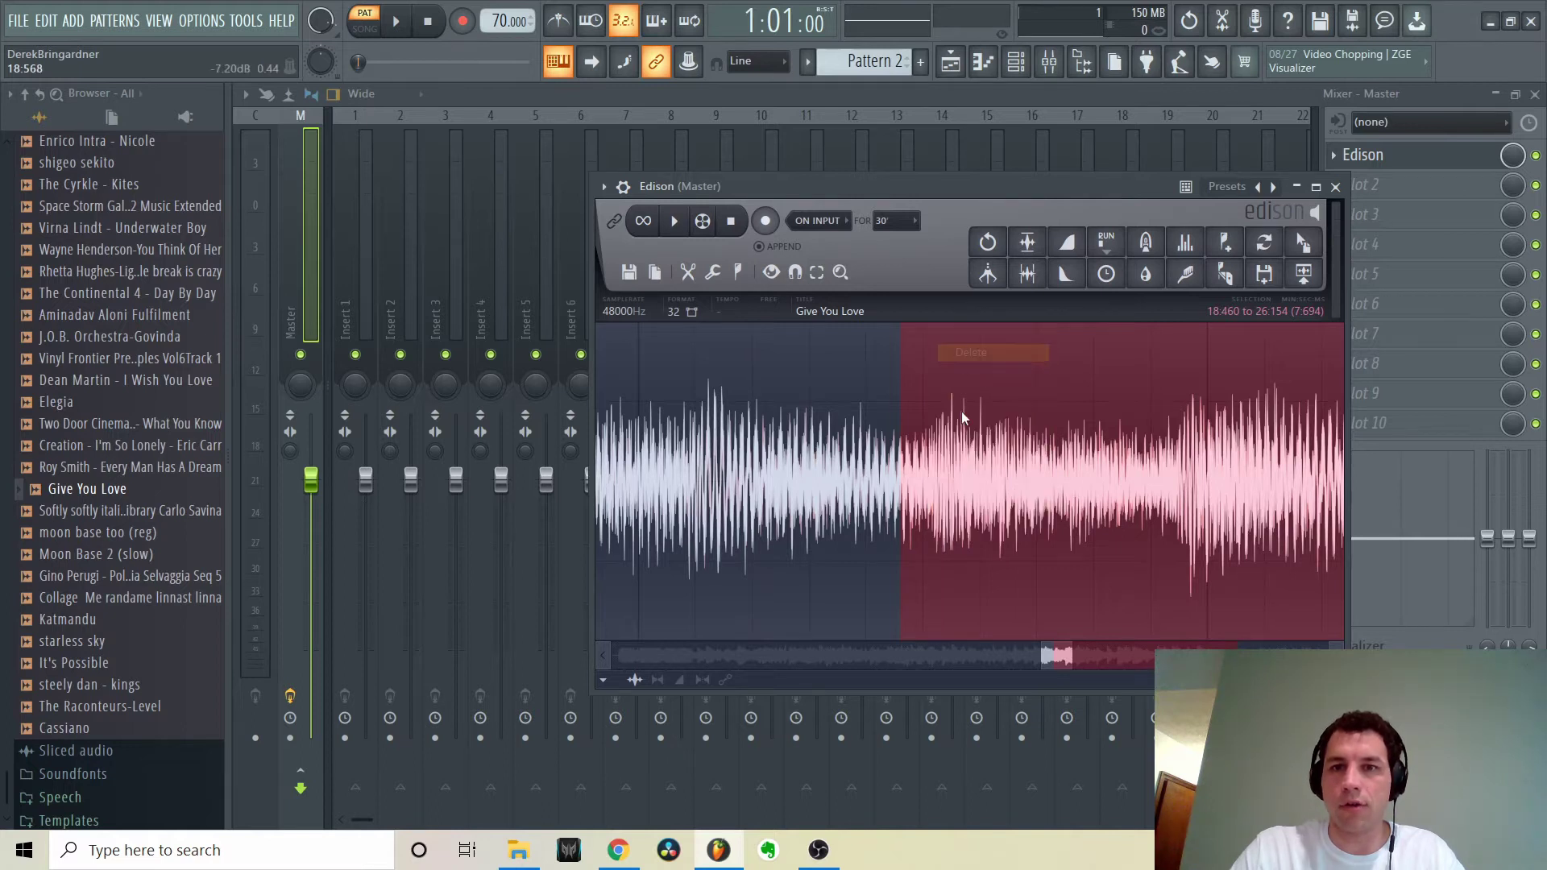
scroll(914, 515, up, 3)
drag(702, 548, 800, 556)
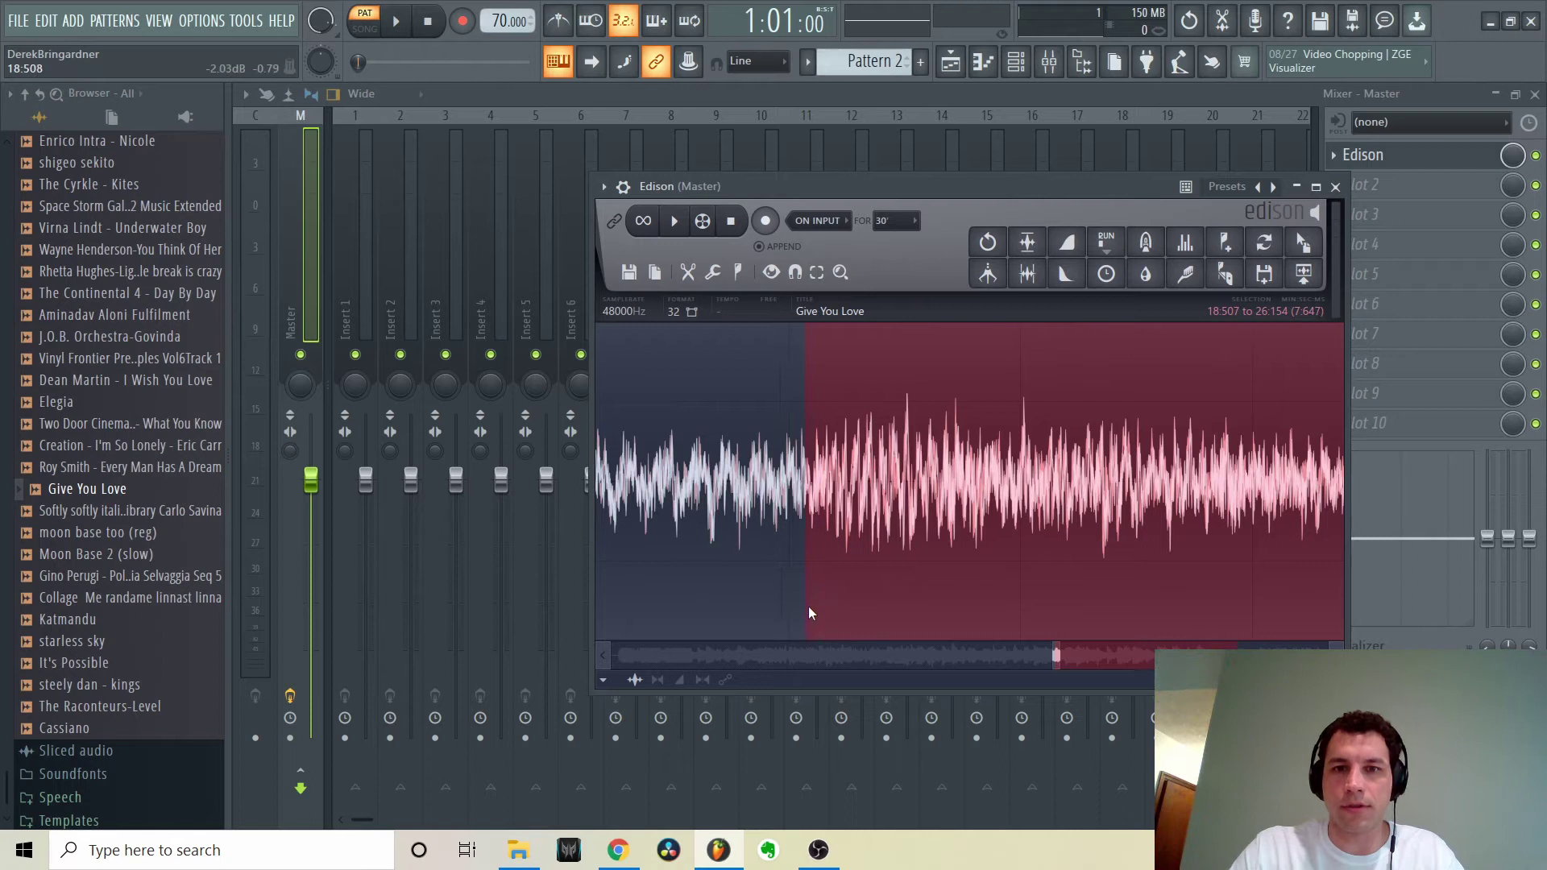
scroll(814, 609, up, 2)
key(space)
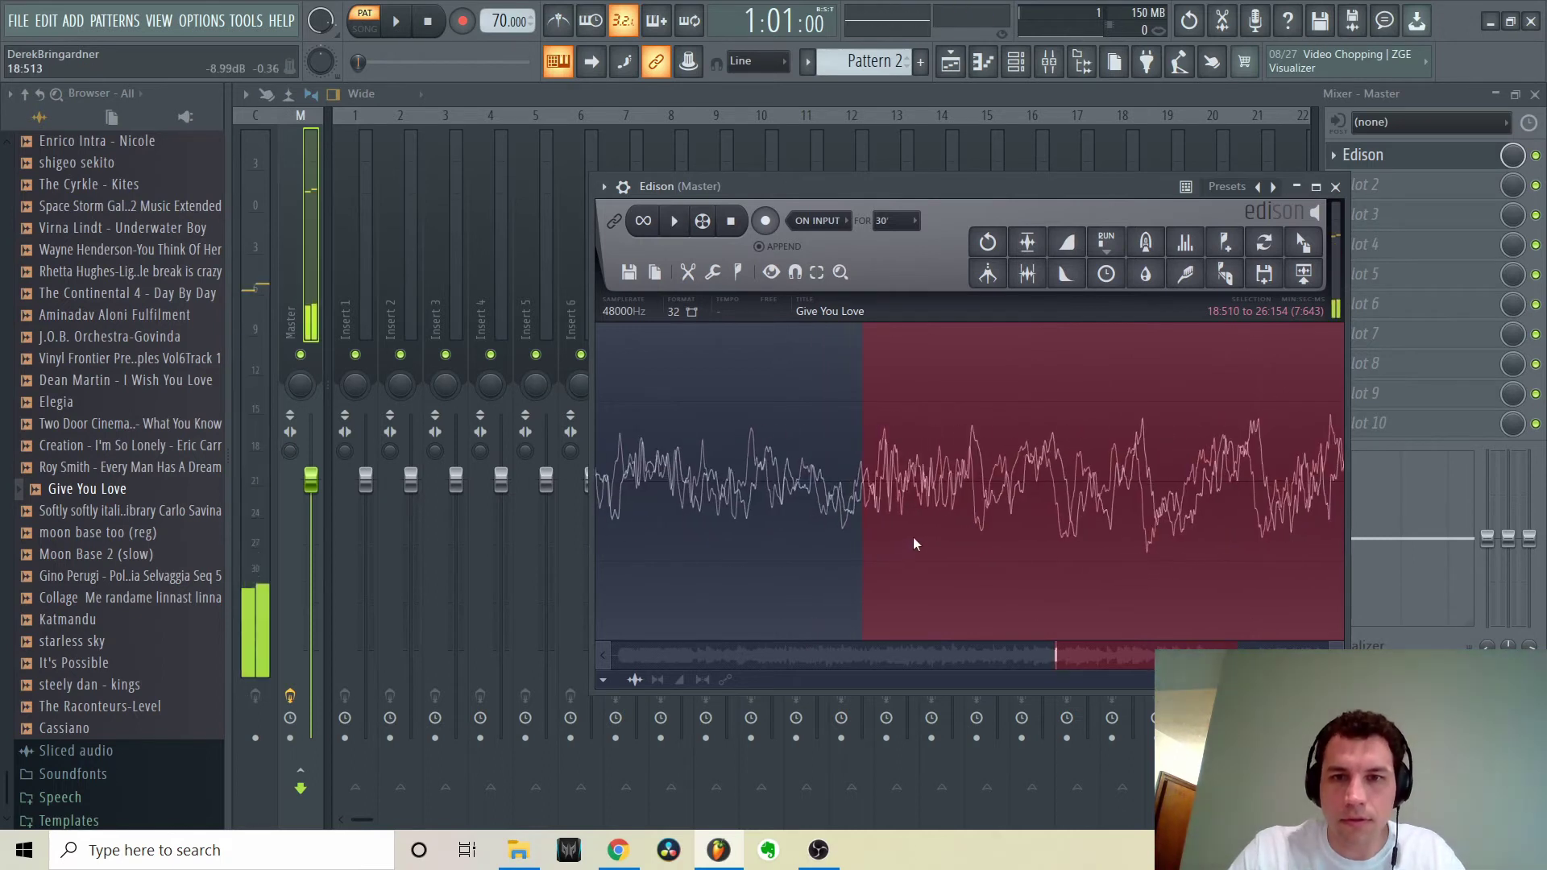
key(space)
Reposition Marker #13 and the markers after it at their chops' attacks, placing Marker #14 at 20:260
scroll(960, 501, down, 3)
right_click(1071, 328)
click(1106, 352)
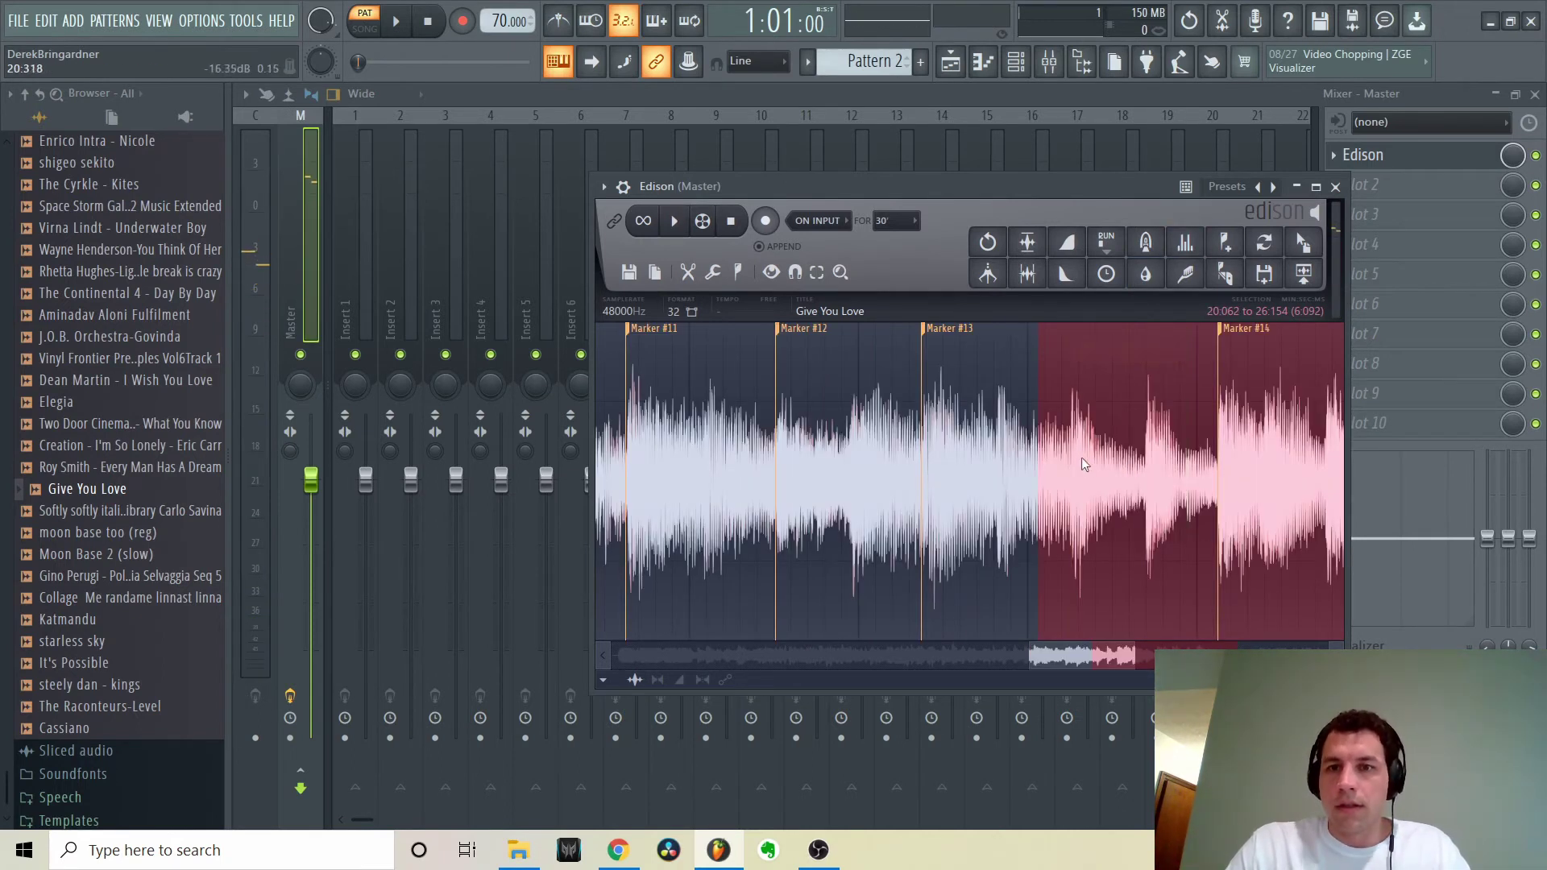
scroll(1085, 465, up, 4)
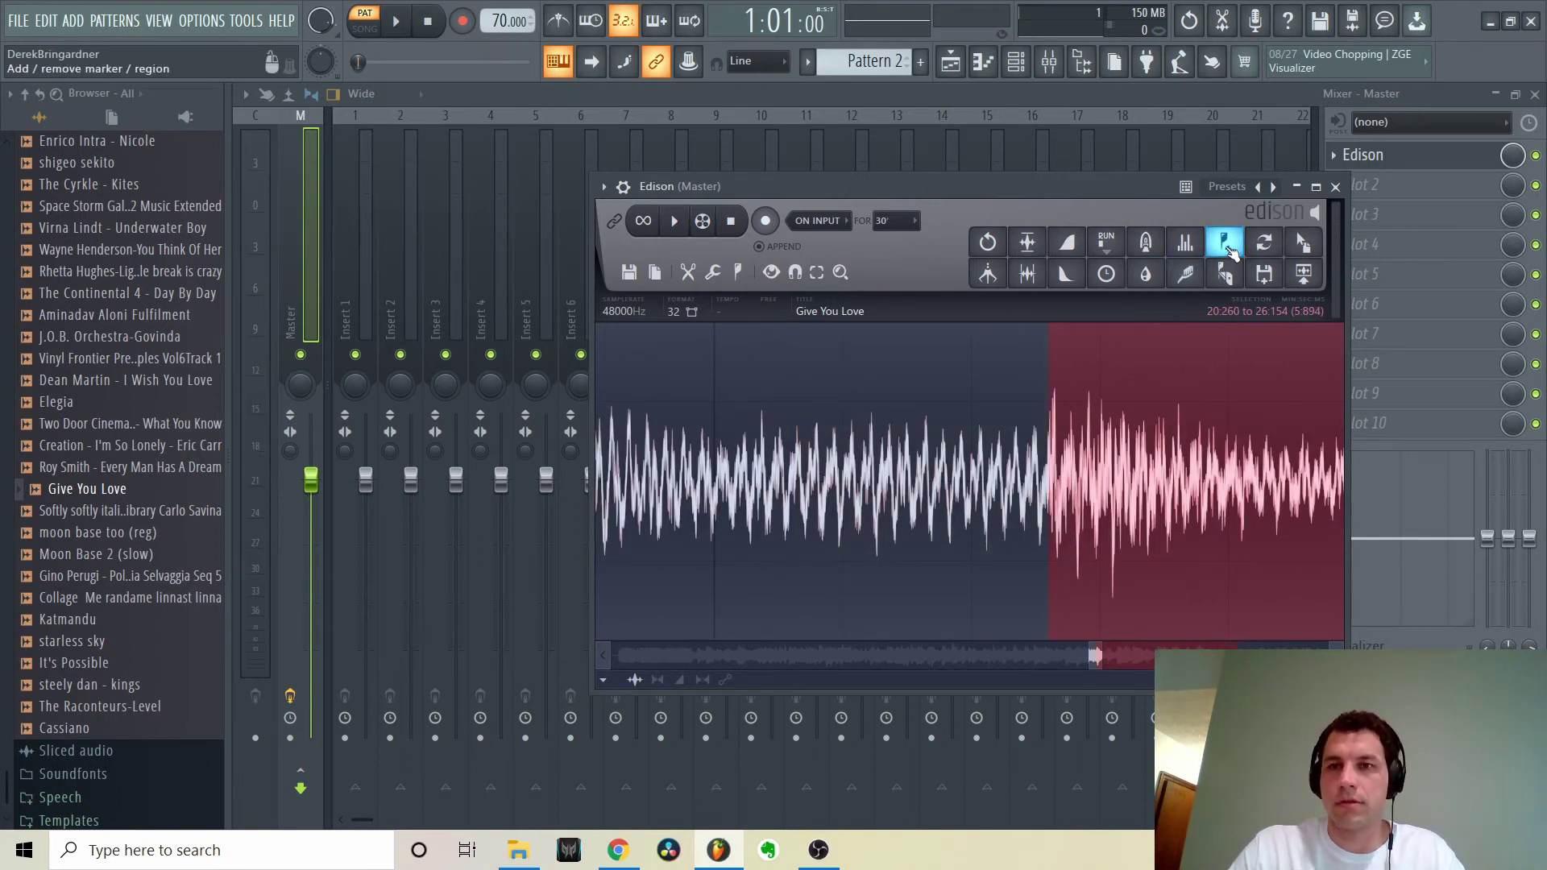
scroll(1178, 432, down, 4)
scroll(1240, 466, up, 5)
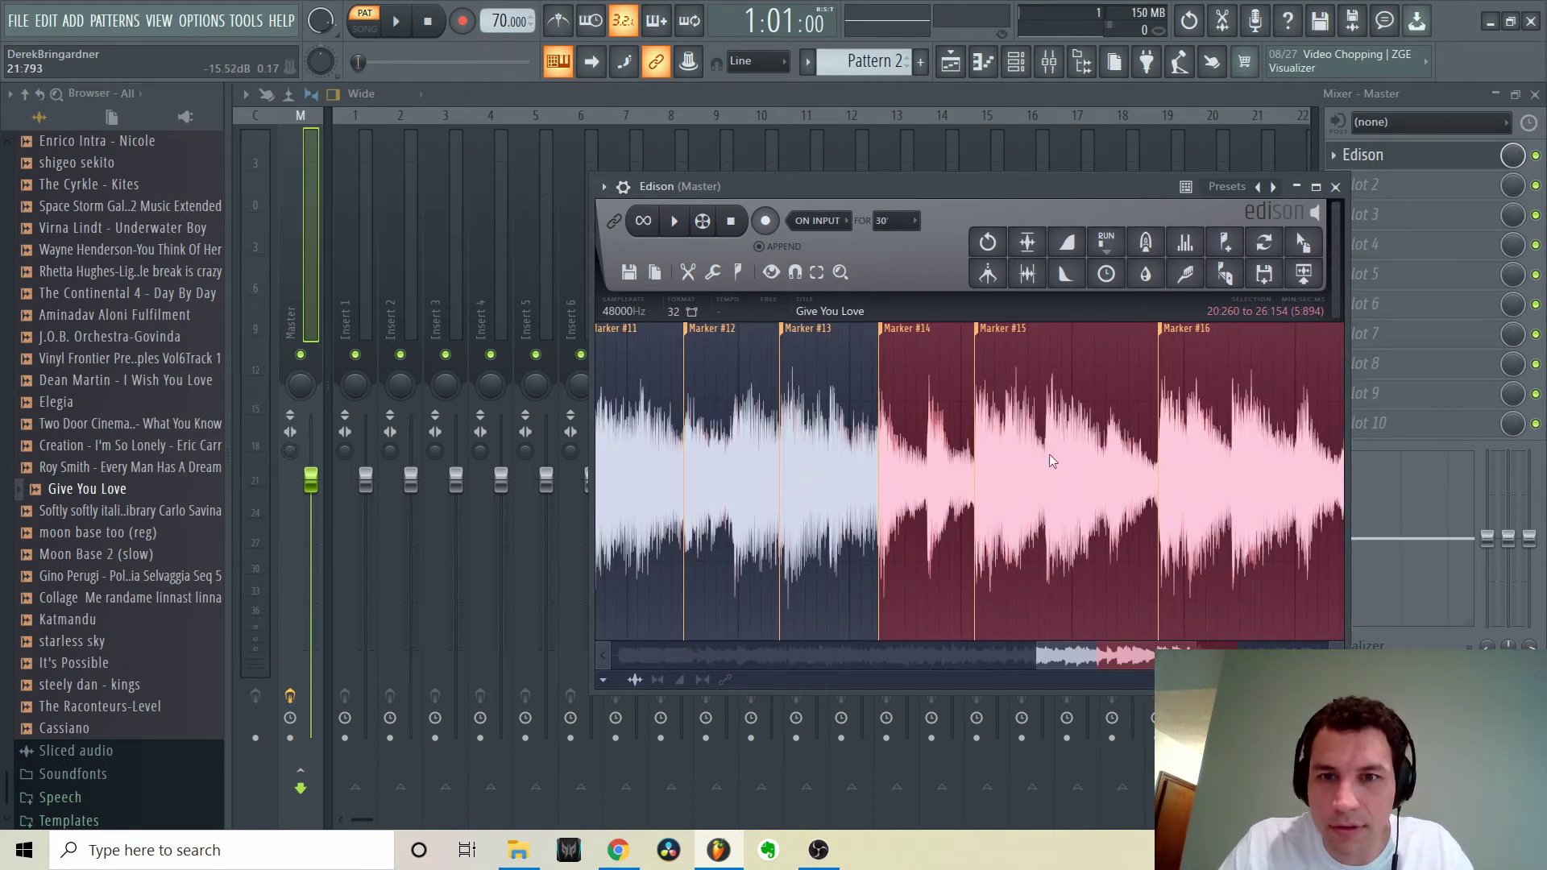
scroll(968, 516, down, 5)
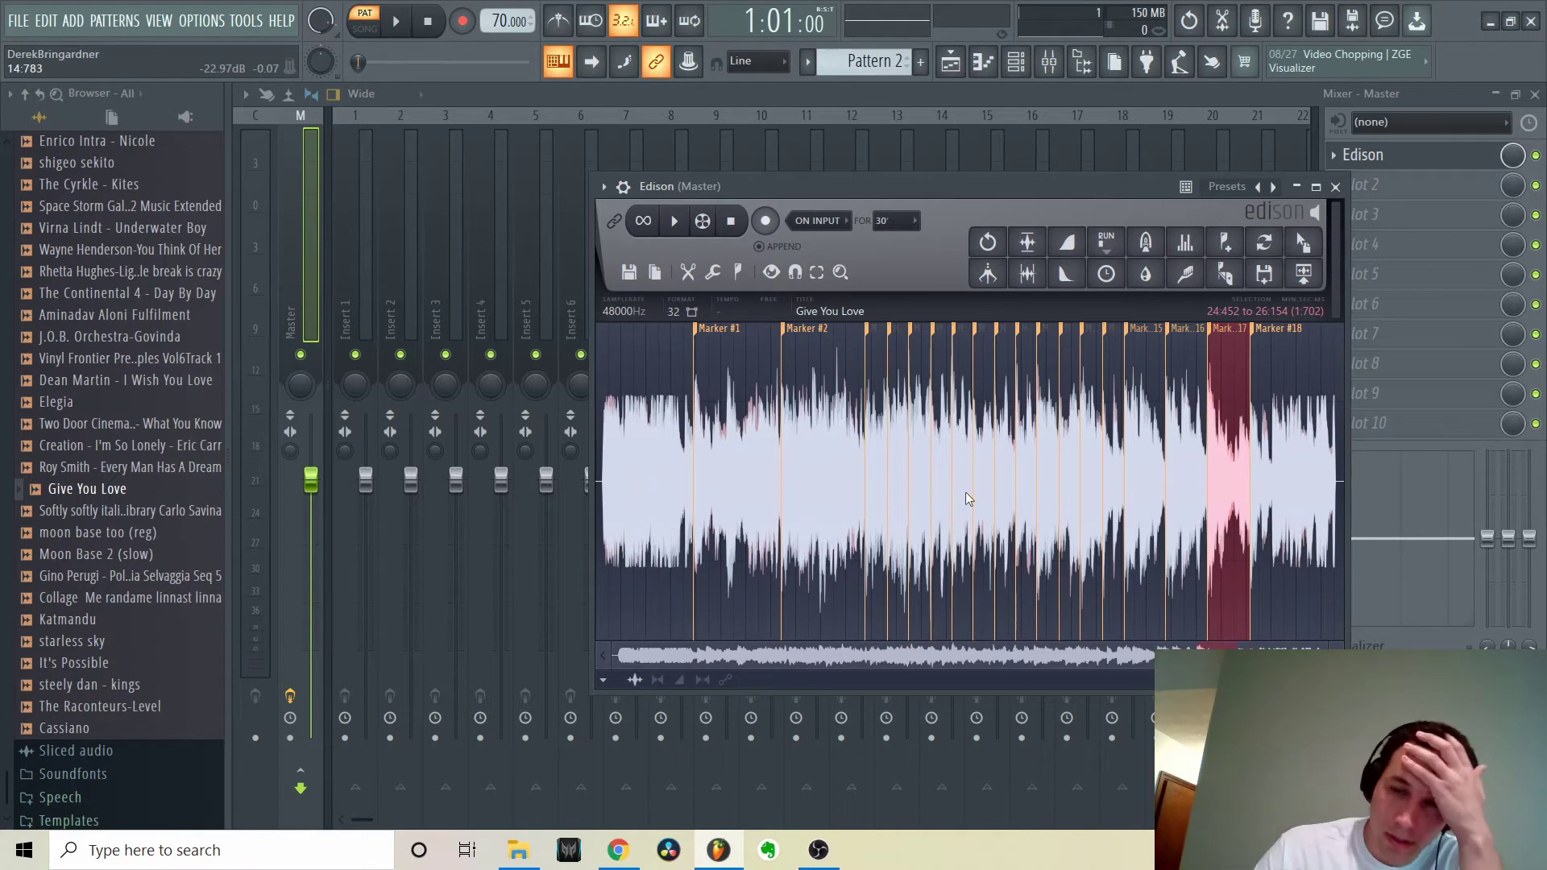
Open the FPC pad window of the channel named Empty from the channel rack
click(1016, 61)
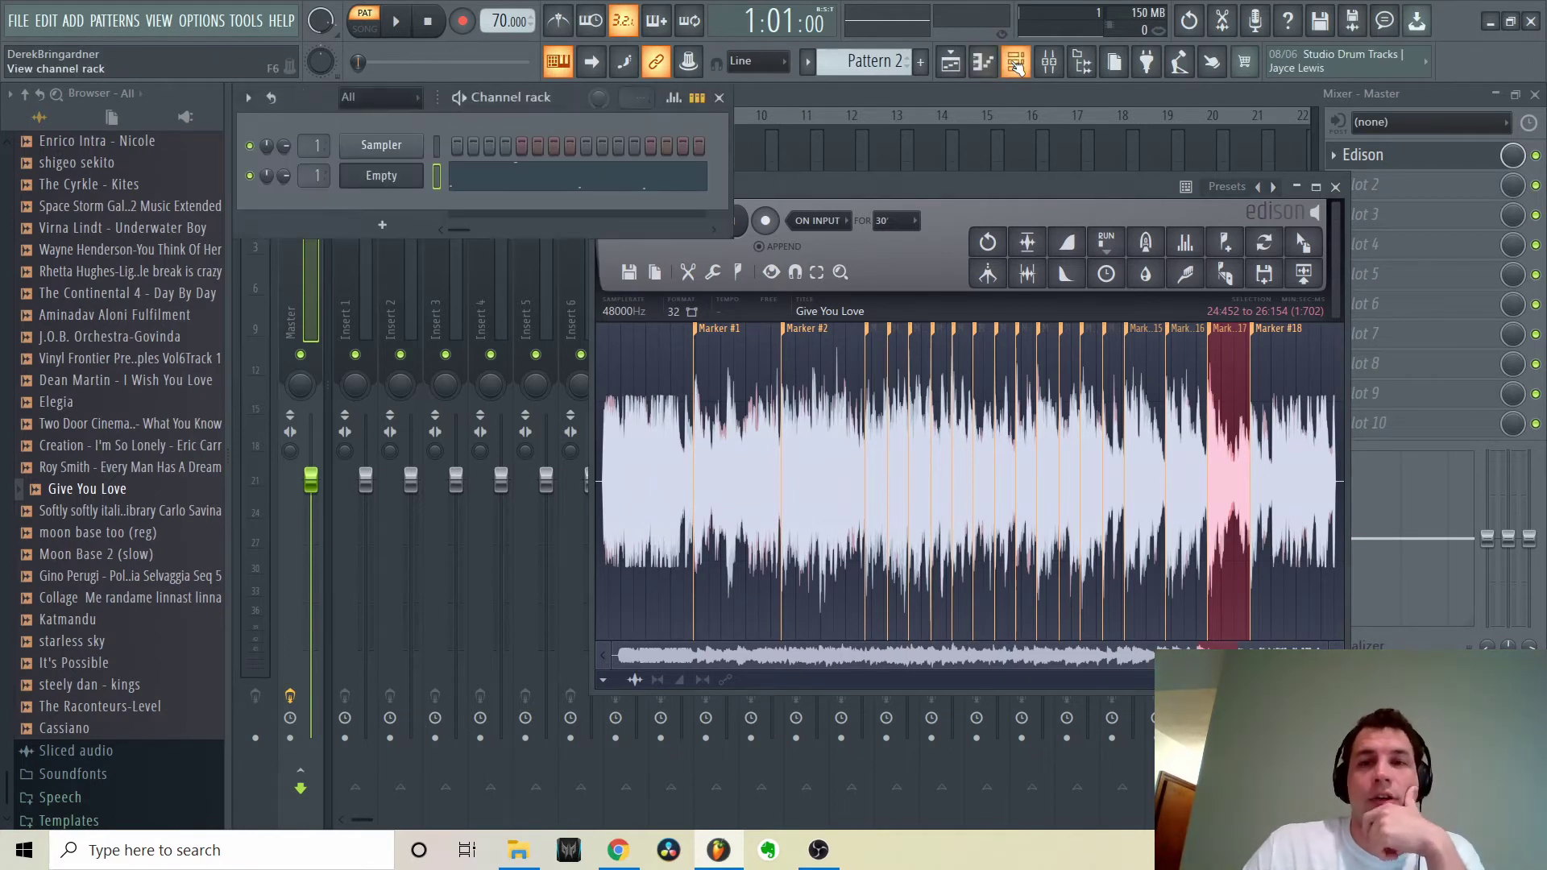
right_click(412, 178)
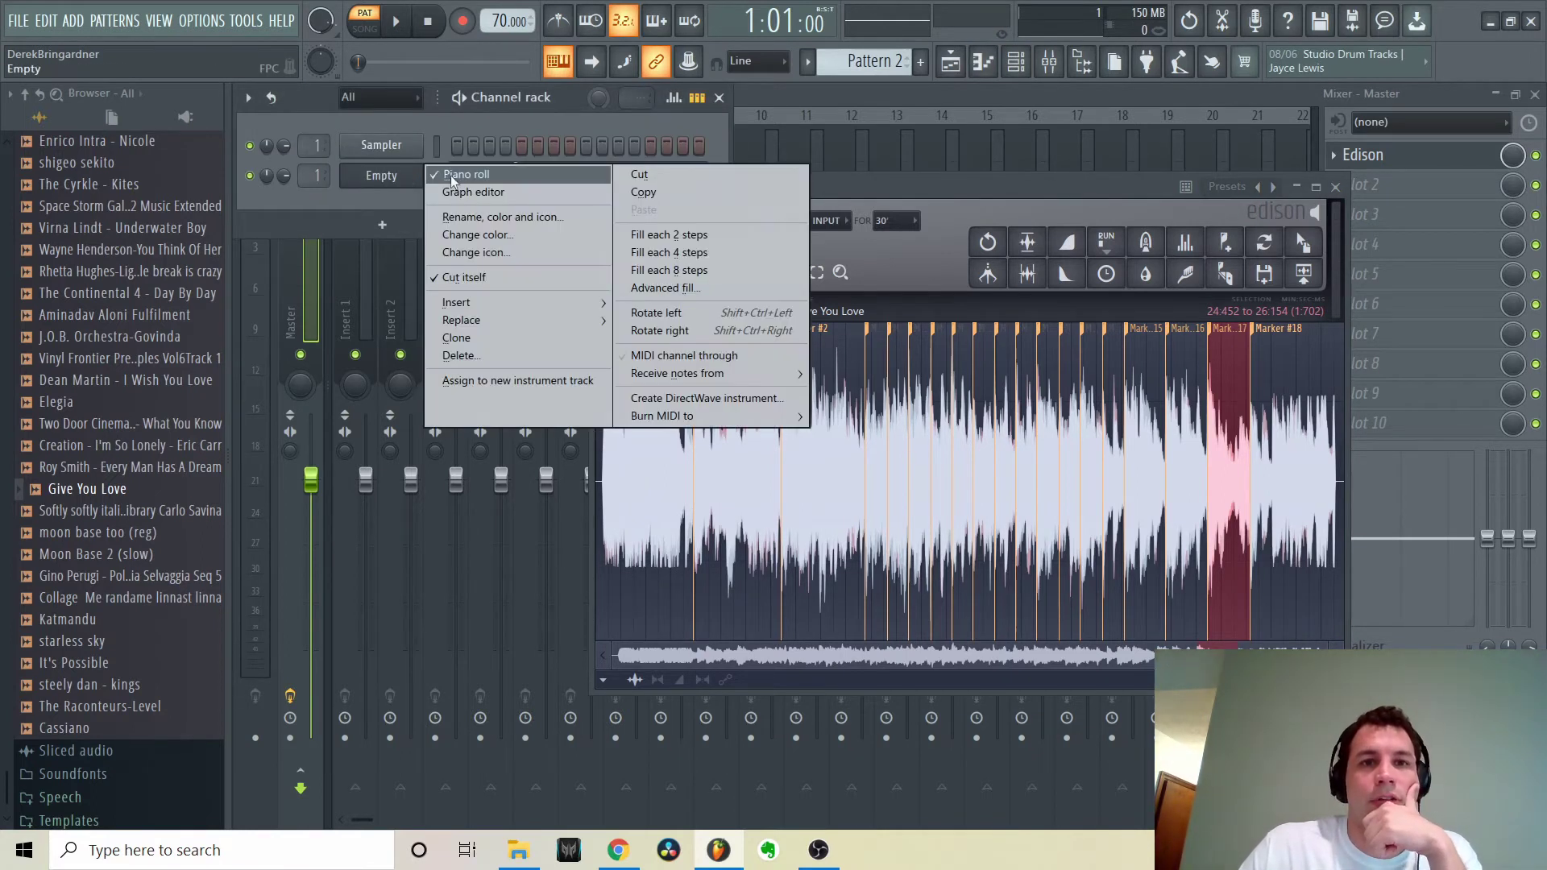
click(989, 67)
click(989, 65)
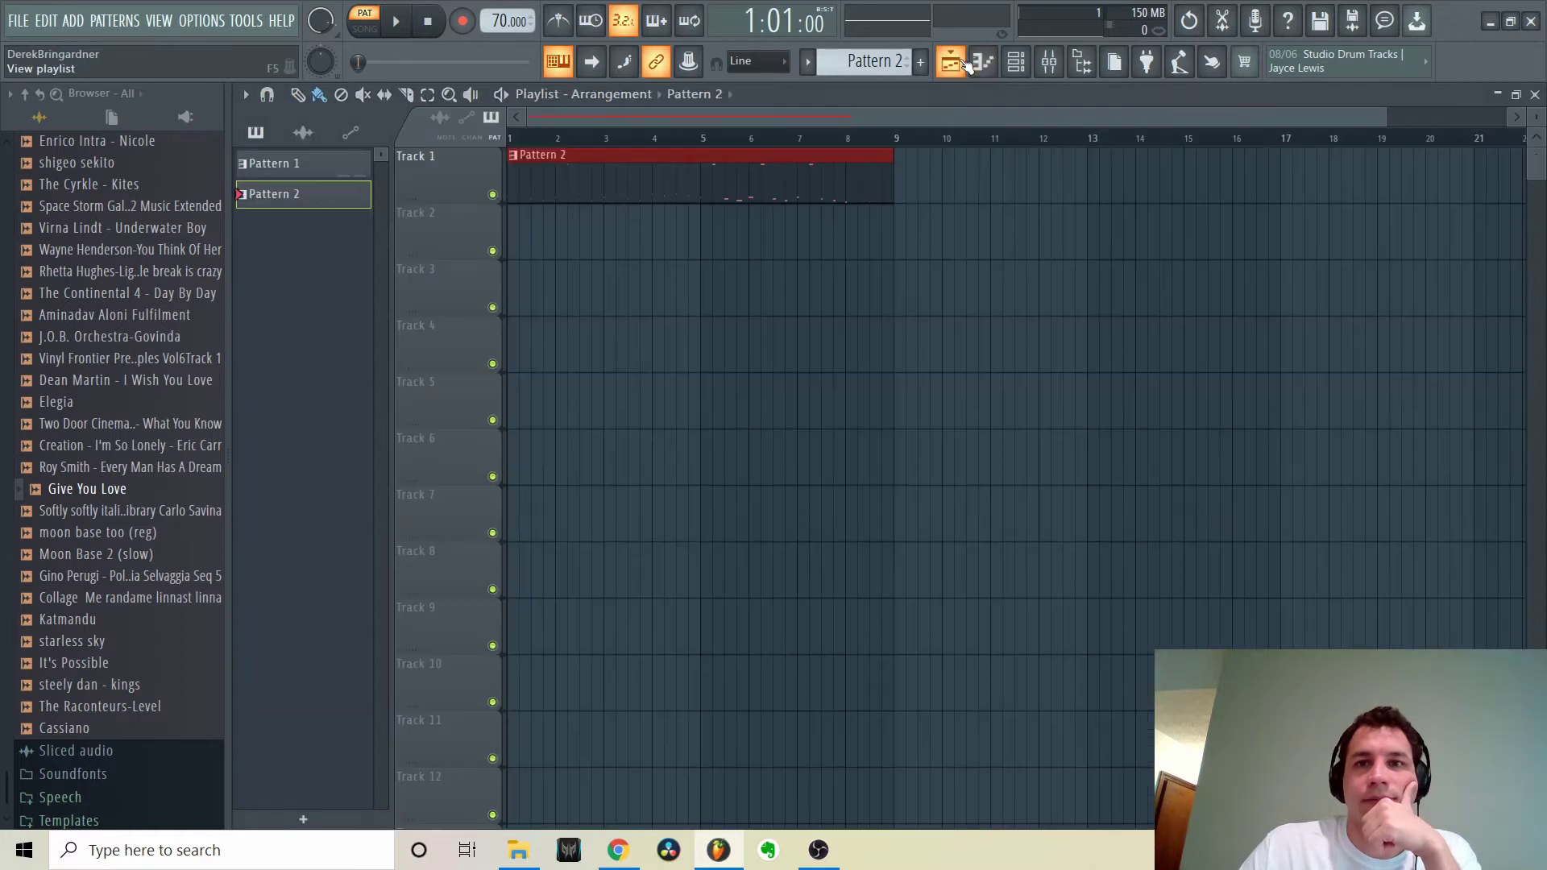
click(1016, 62)
click(381, 175)
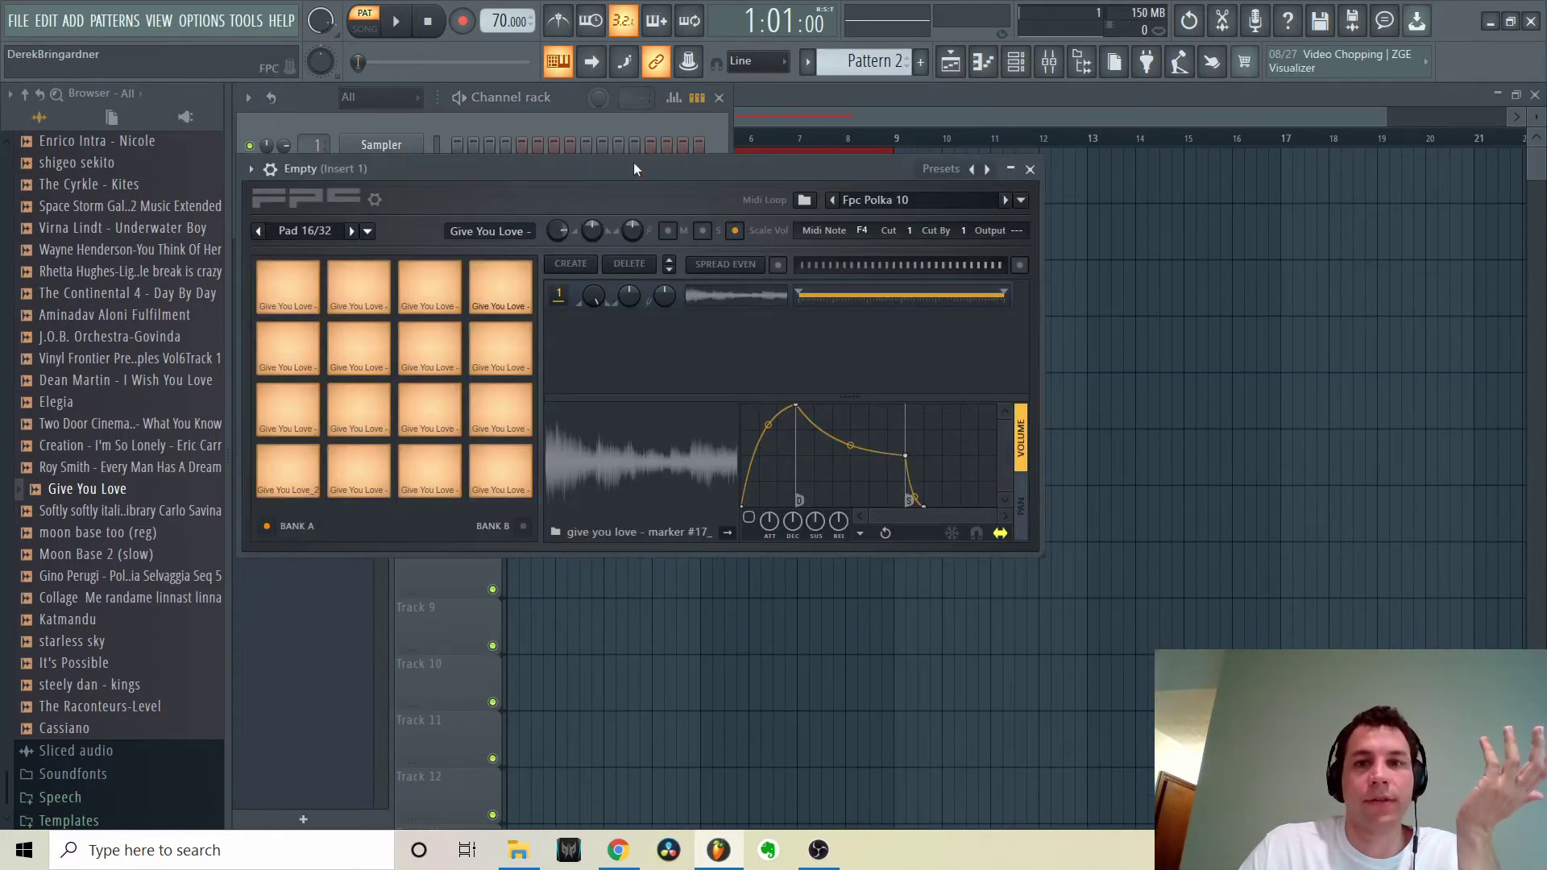
Load the Marker #1 chop from the Master track's Edison onto FPC pad 1, replacing the pad's old sample layer
click(1049, 61)
click(290, 239)
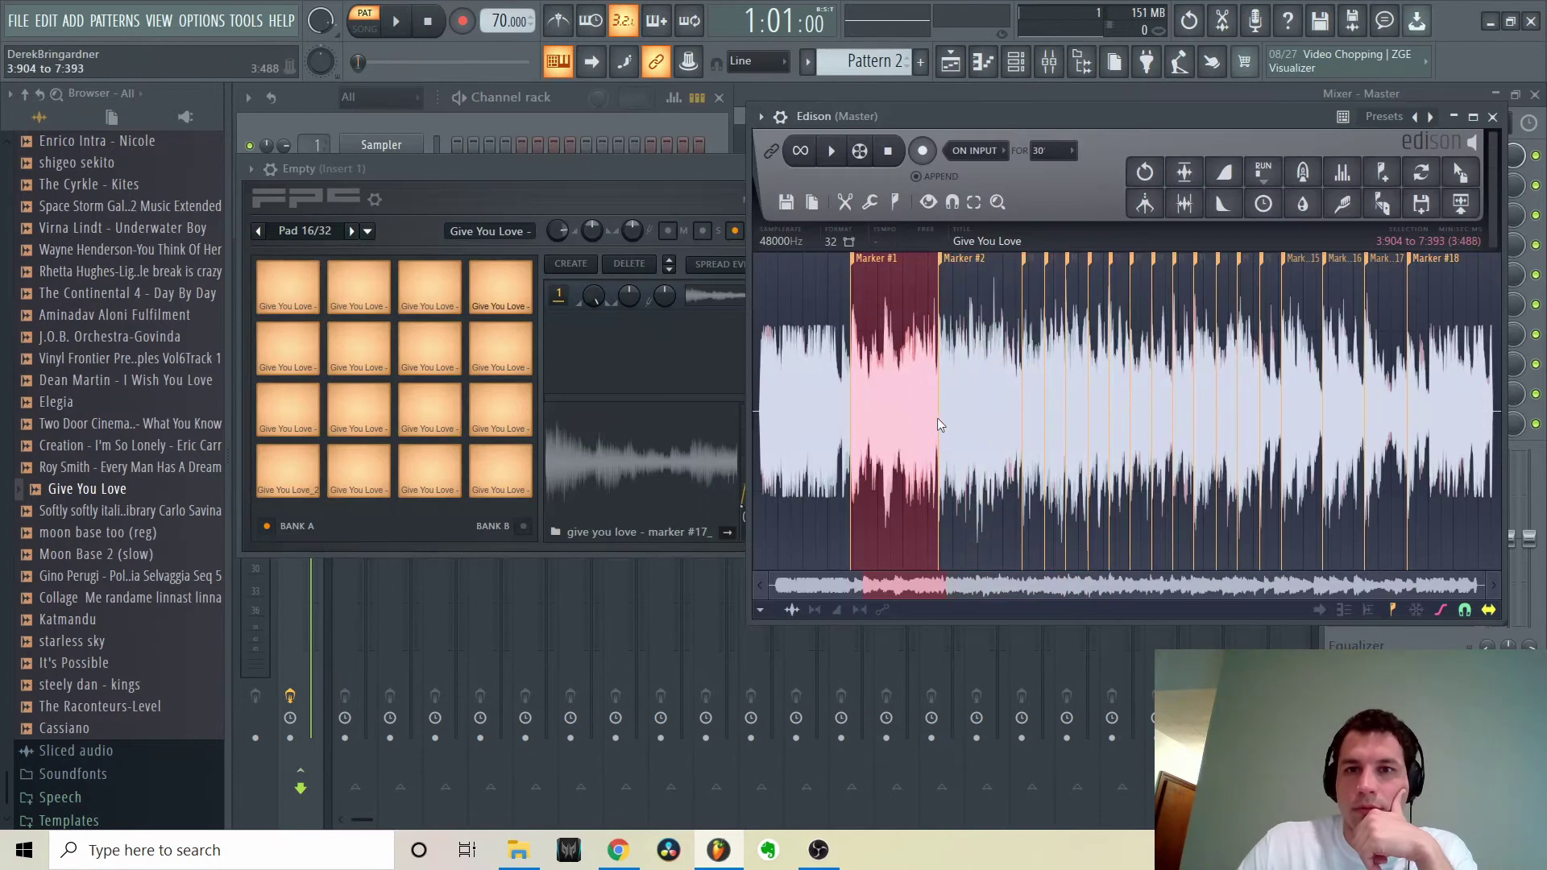
drag(1460, 172, 288, 475)
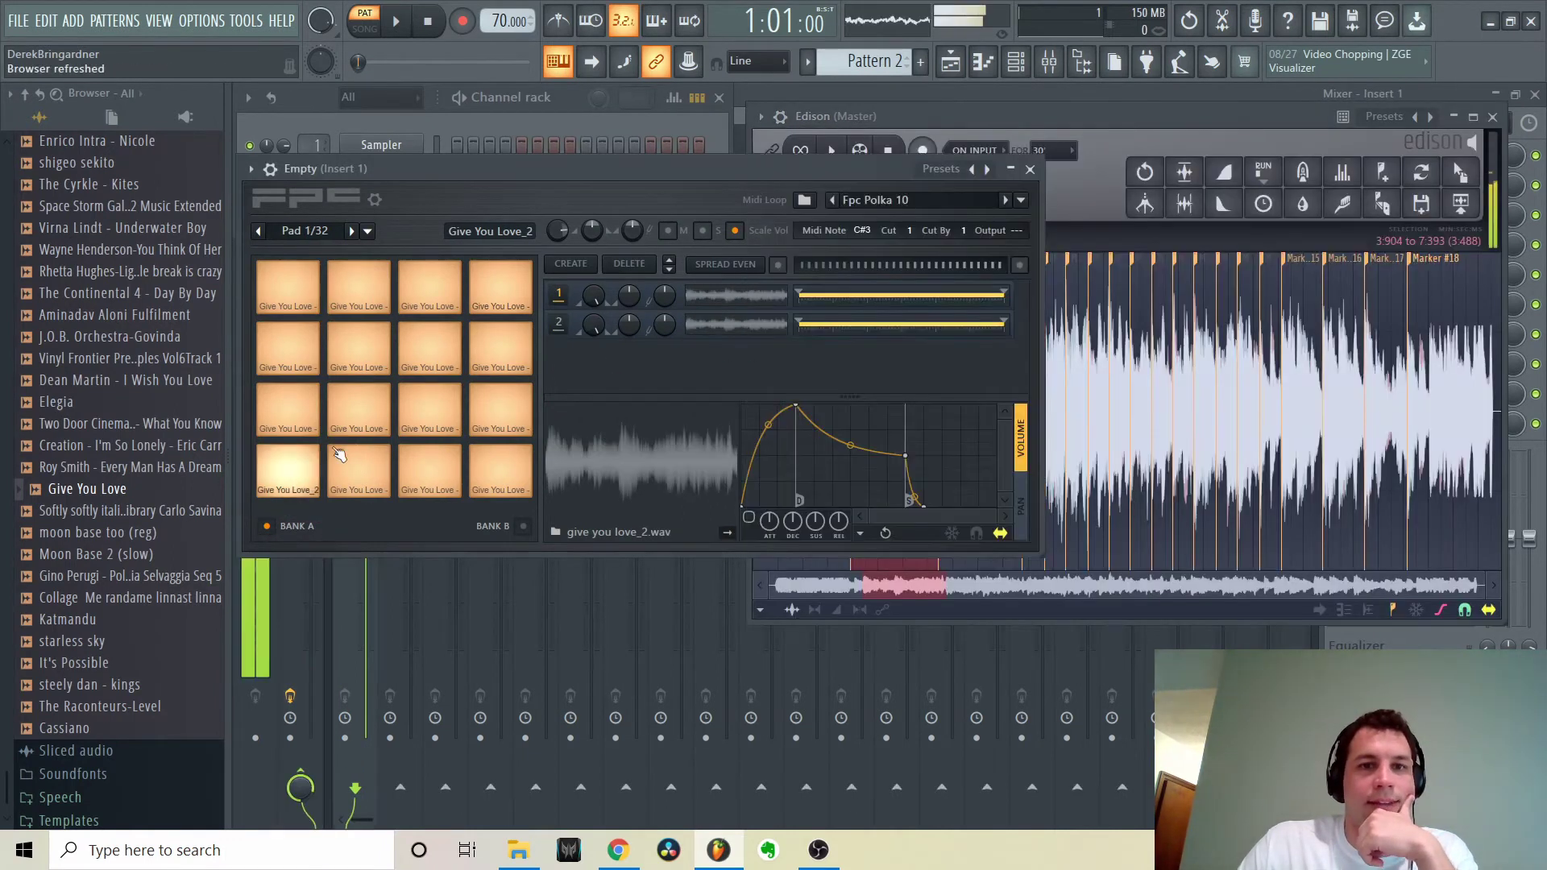
click(1136, 165)
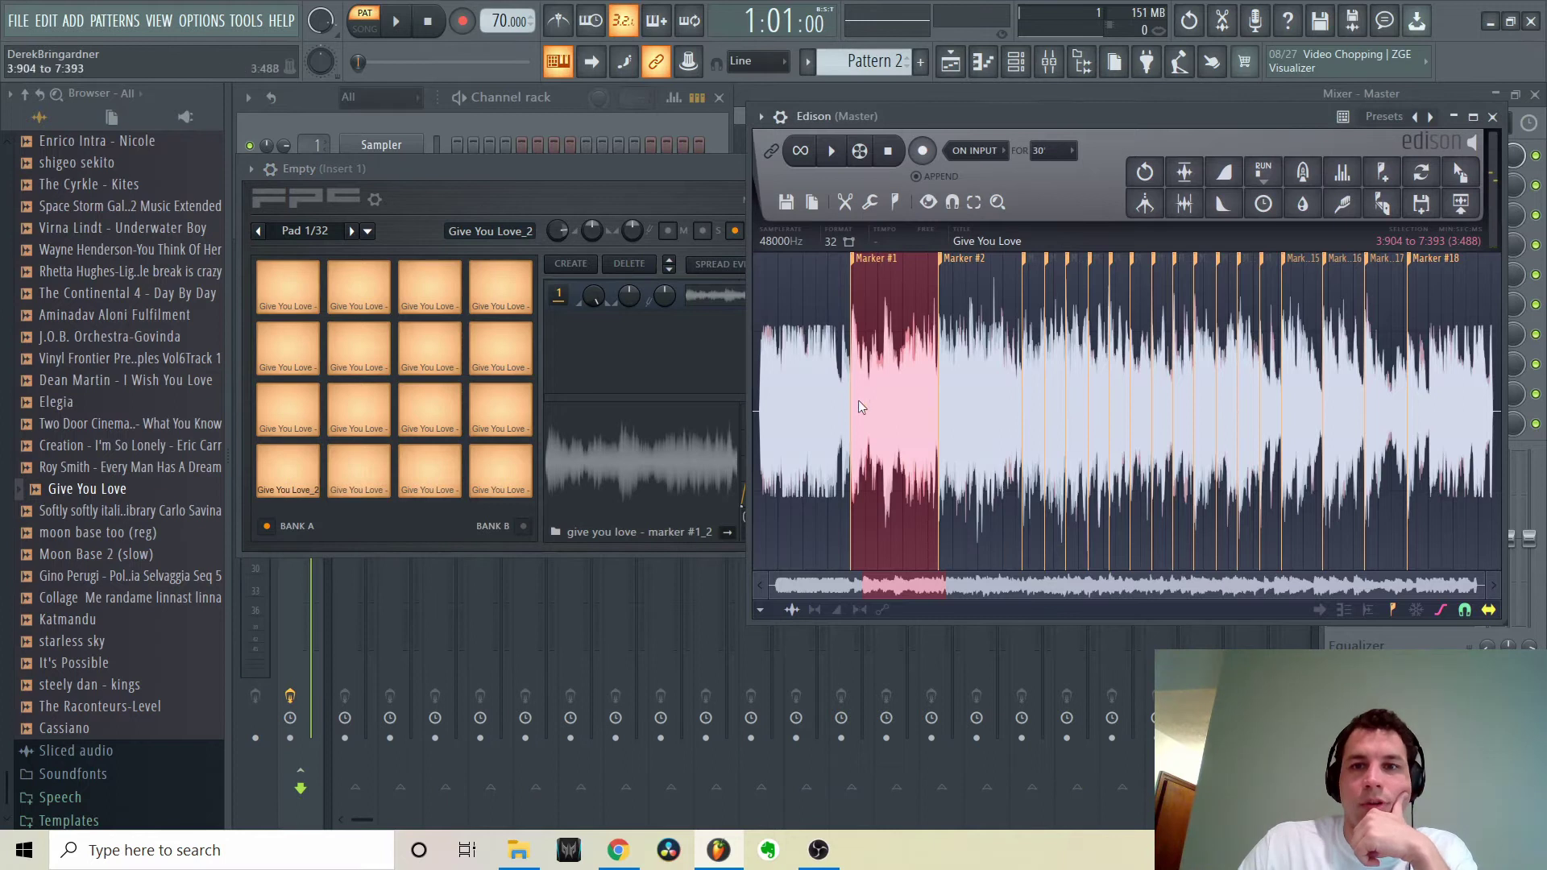
Load the selected Edison chop onto its FPC pad and play Pattern 2 with the mixer in view
mouse_move(1460, 172)
mouse_down()
mouse_move(904, 407)
mouse_move(634, 265)
mouse_up()
click(1008, 96)
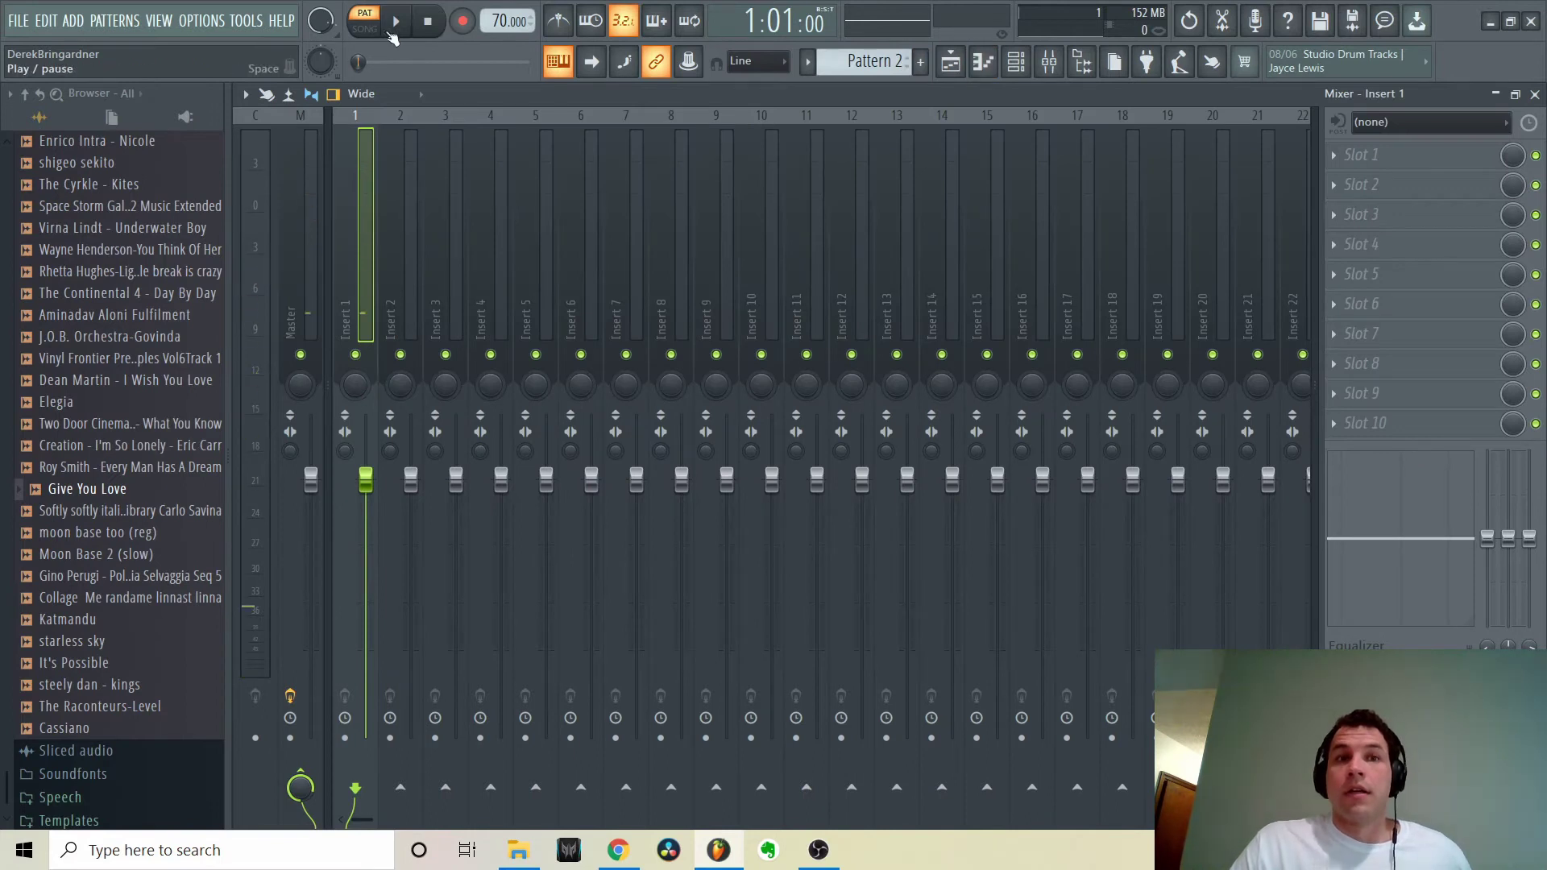
click(395, 24)
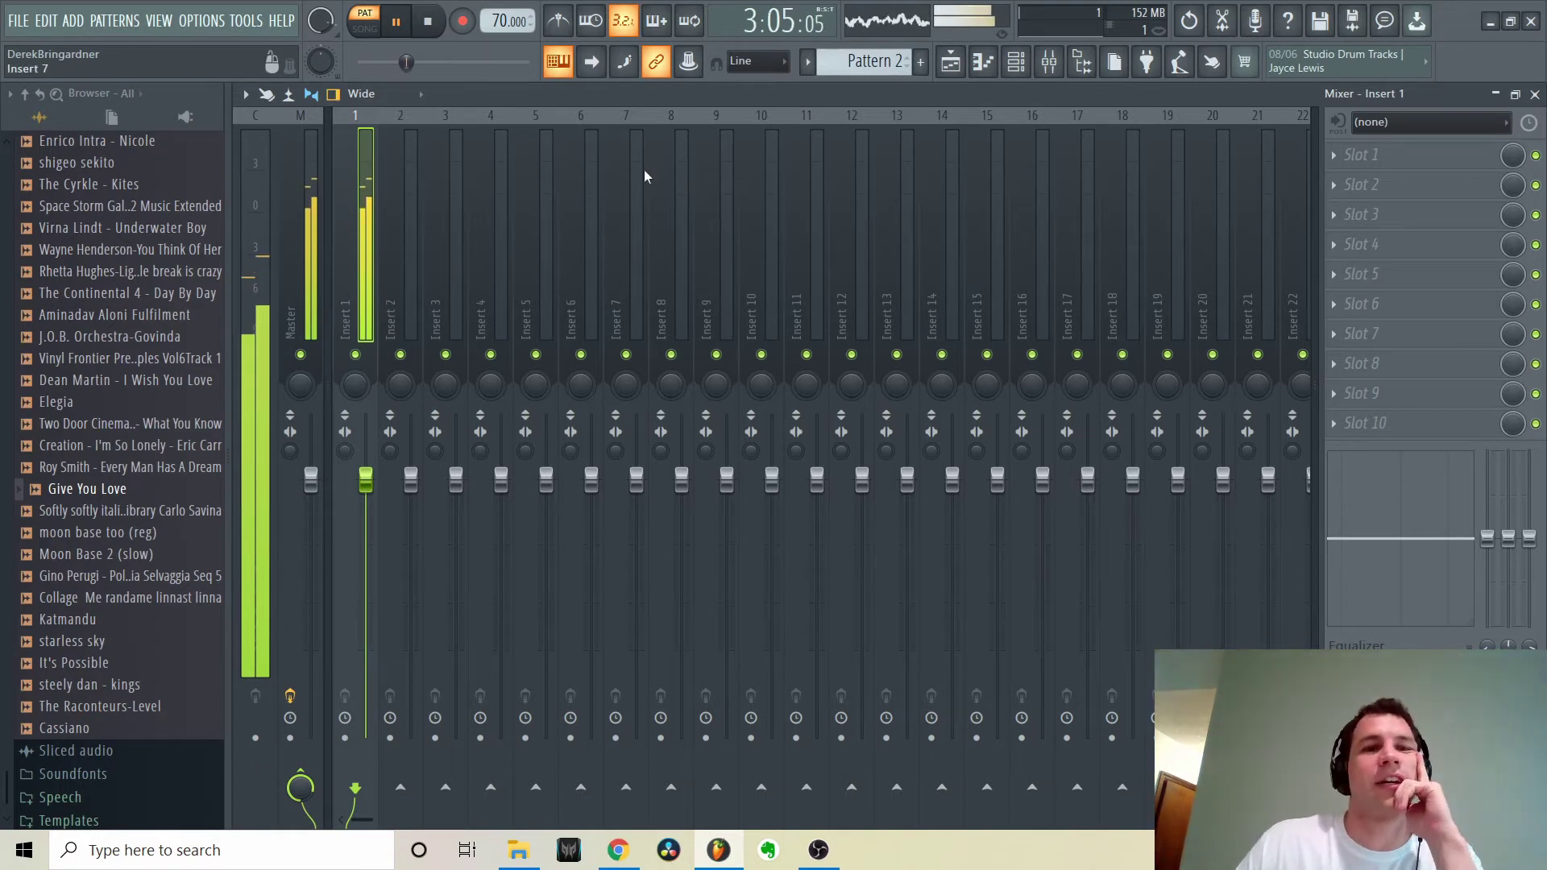
Insert Fruity Parametric EQ 2 in slot 1 of Insert 1, apply the 20Hz + 18kHz cut preset and raise its low-cut frequency
click(1362, 155)
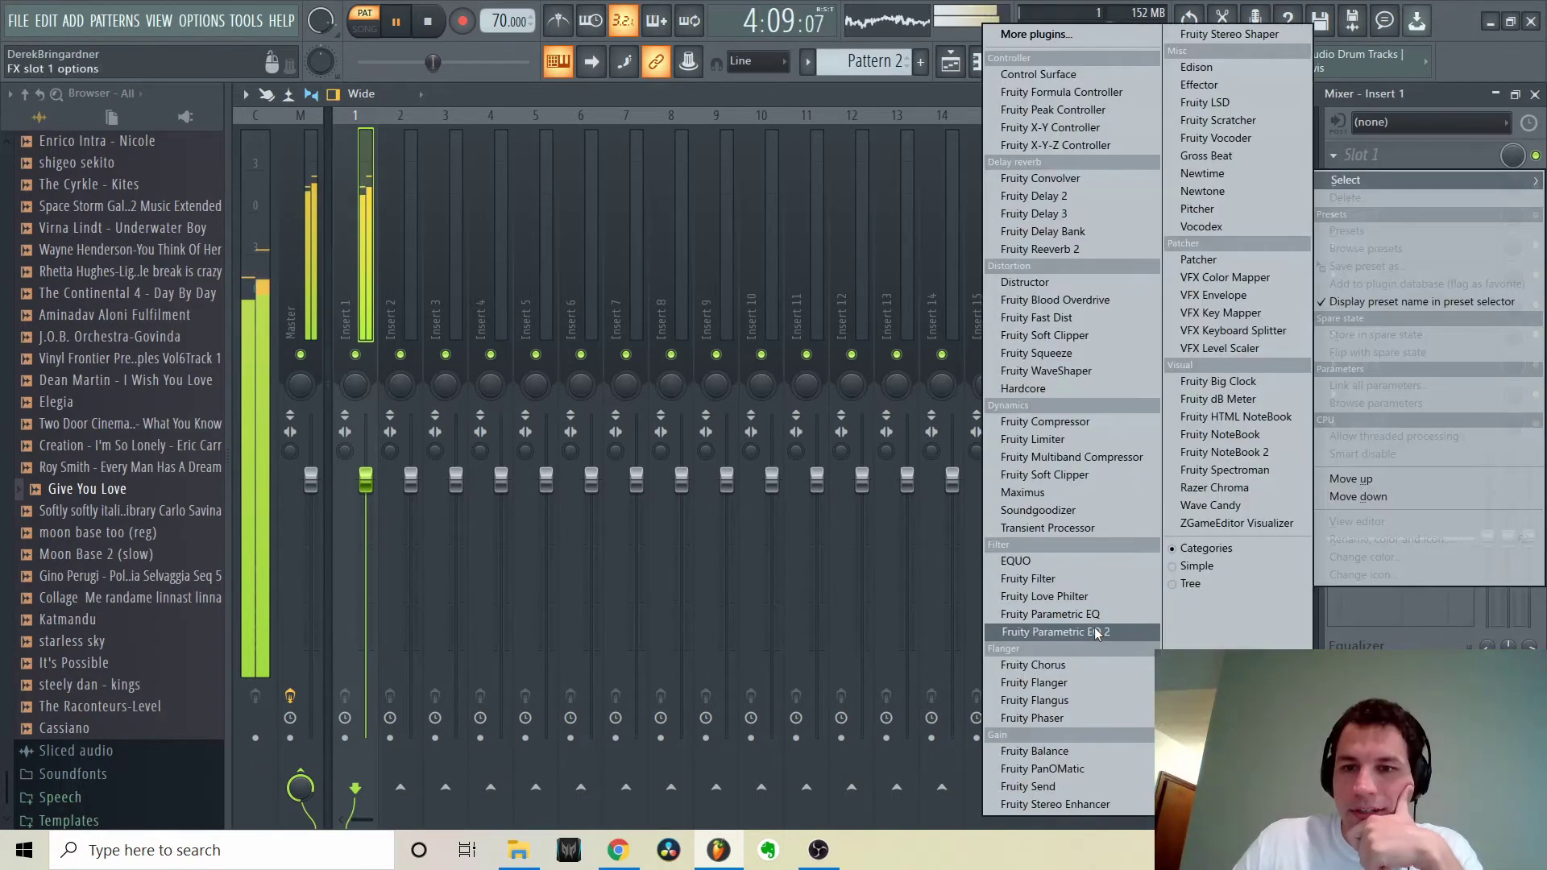
click(1046, 631)
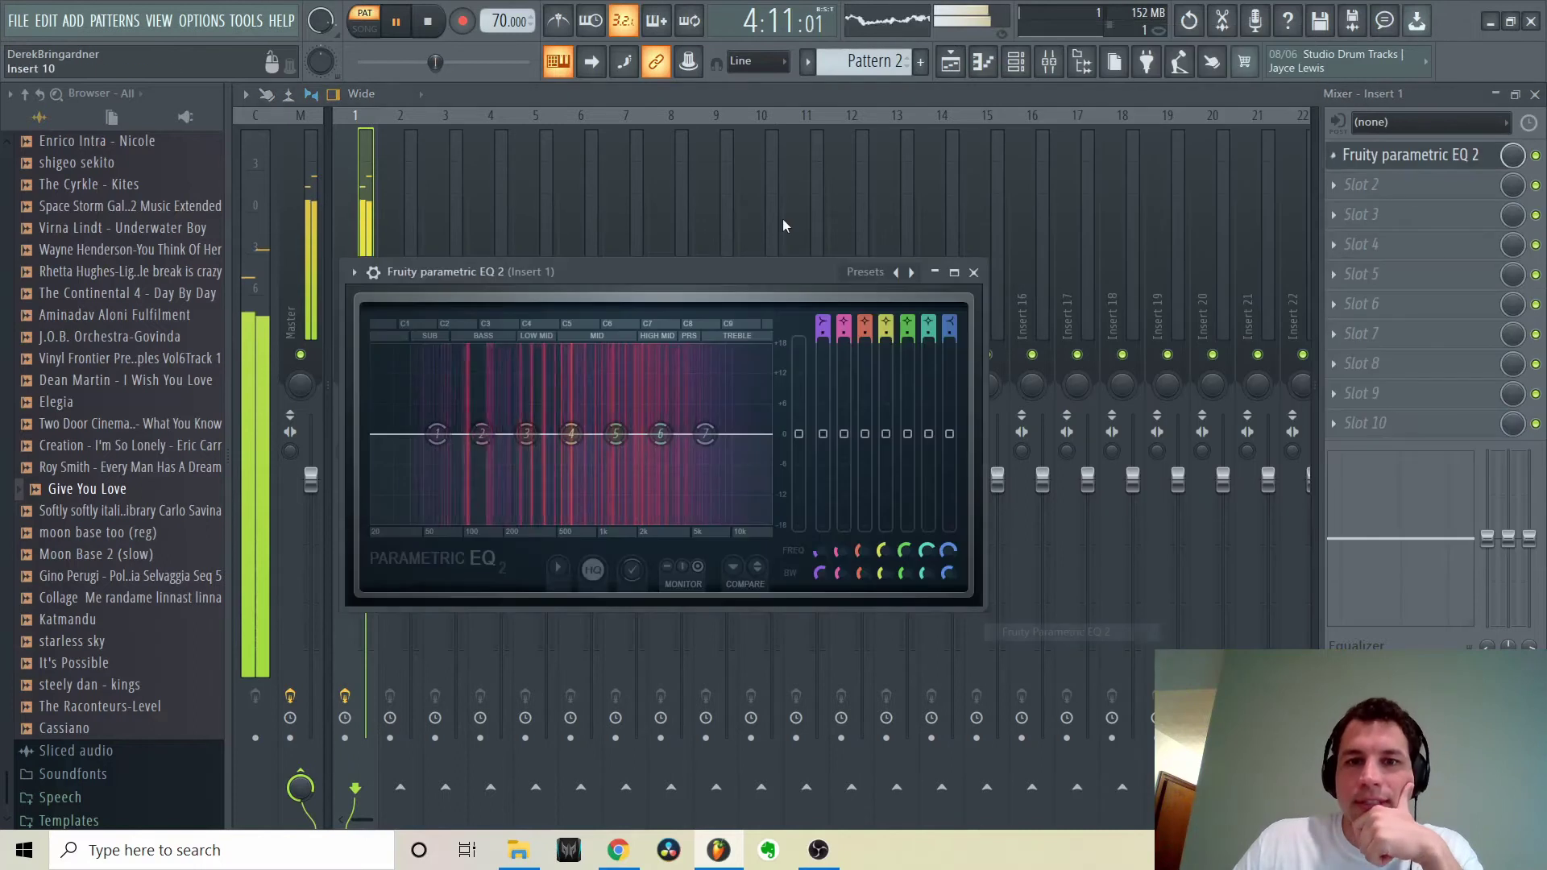
click(913, 273)
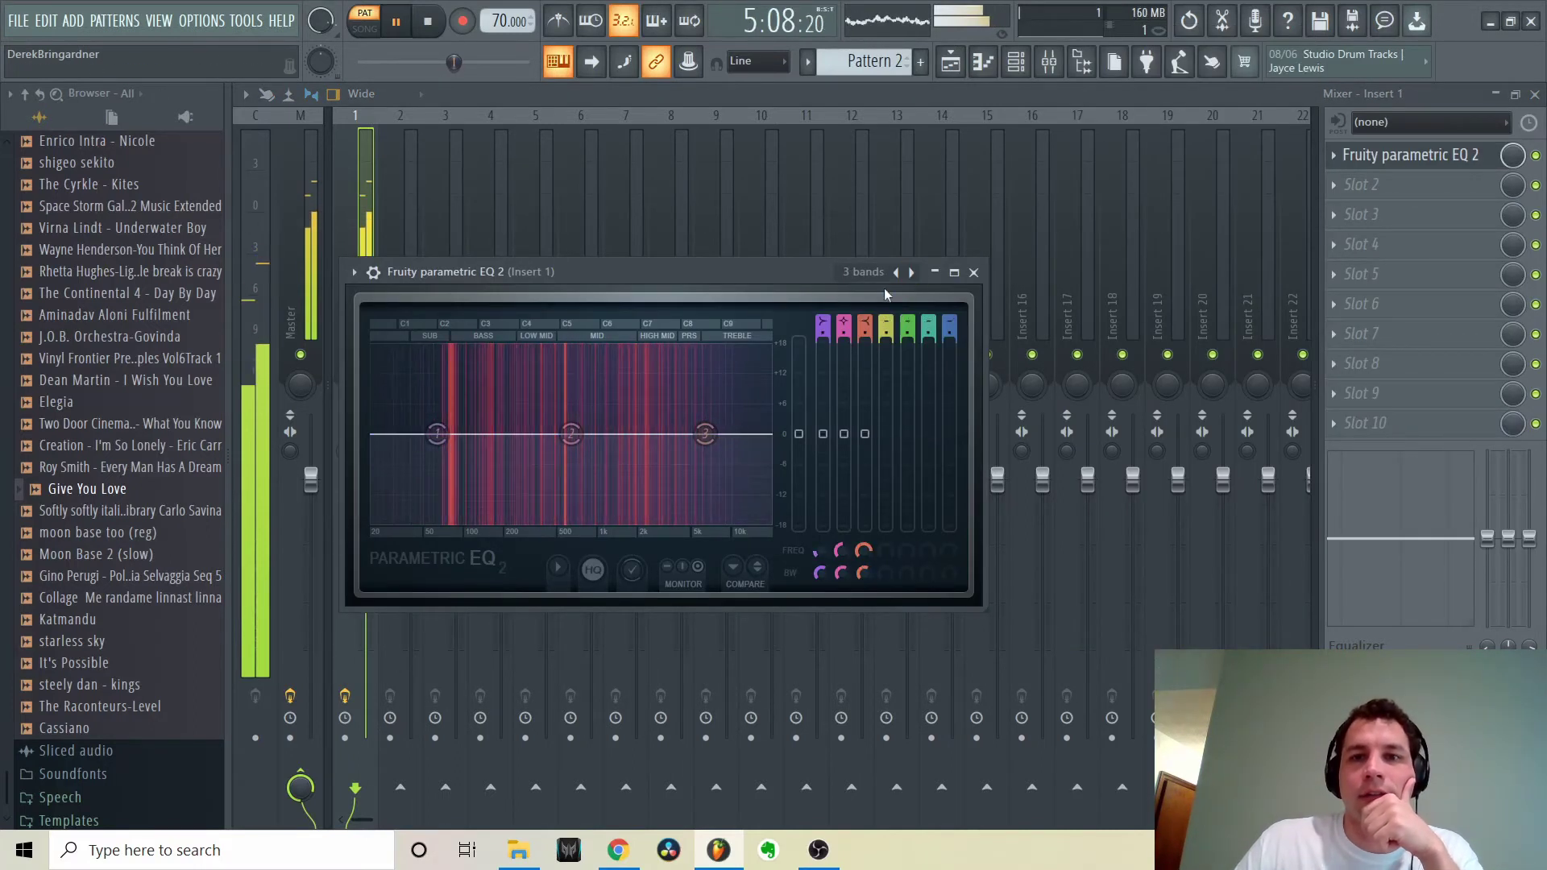
click(912, 274)
click(911, 273)
click(912, 274)
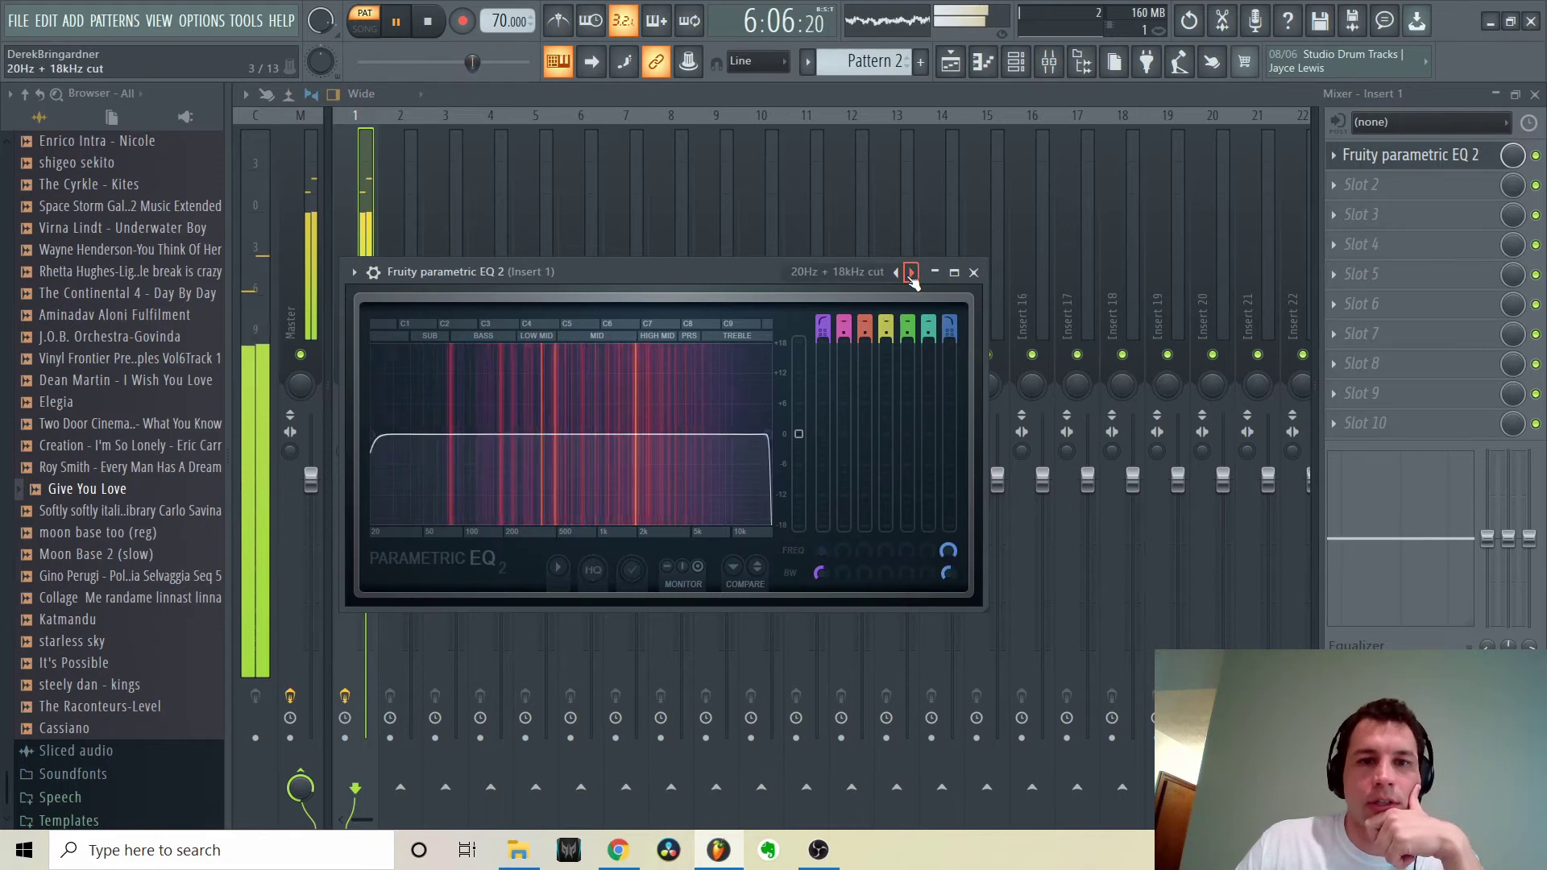
drag(371, 435, 522, 435)
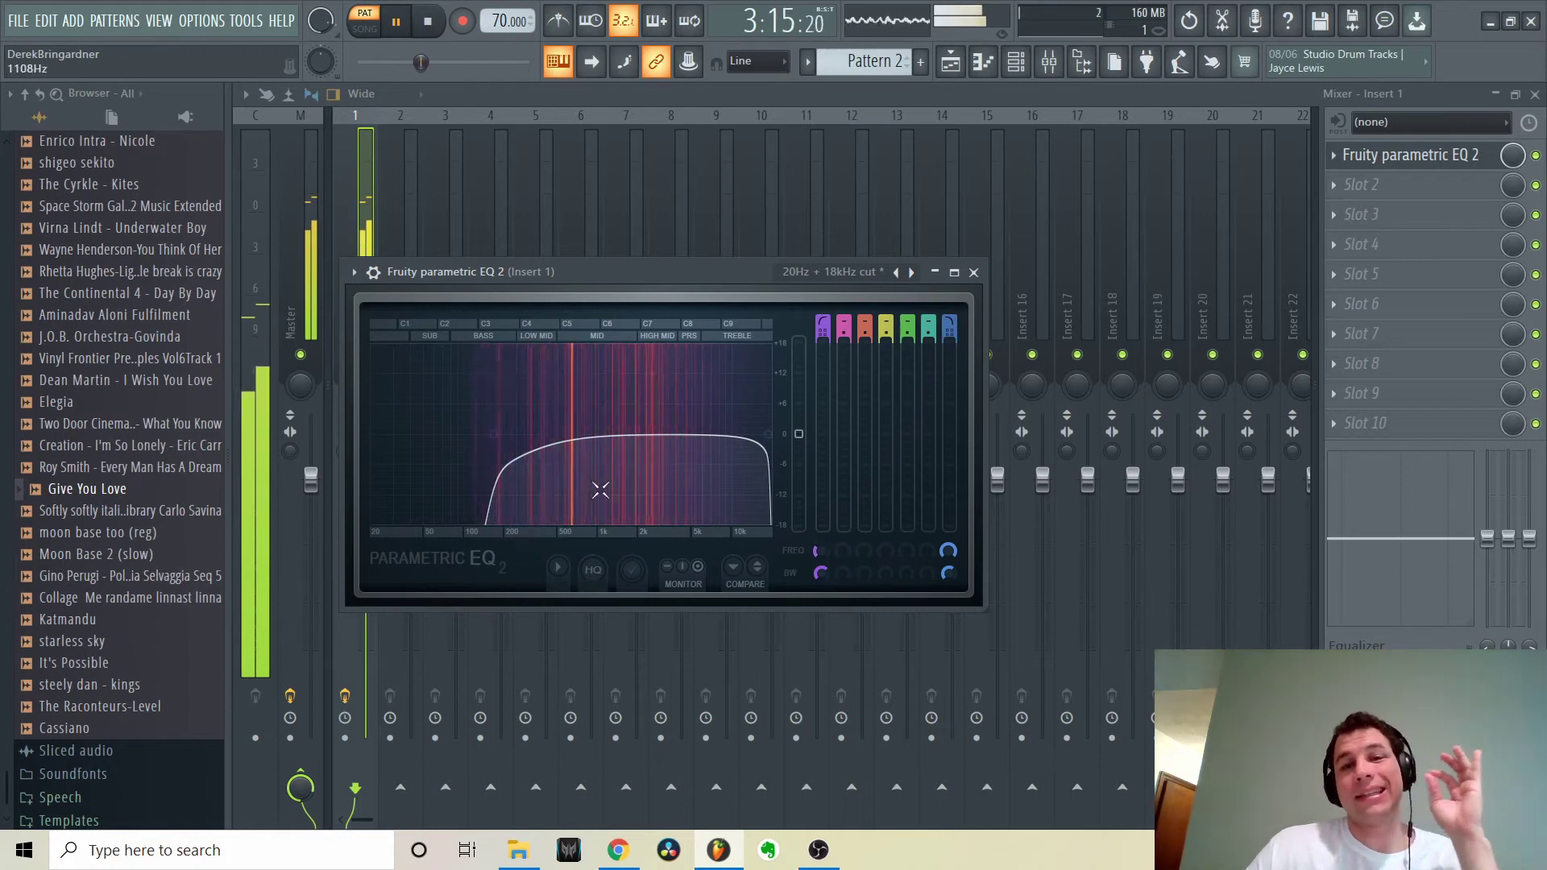
Insert Maximus in slot 2 of Insert 1 with the Lo fi preset and turn its mix level far down
click(430, 28)
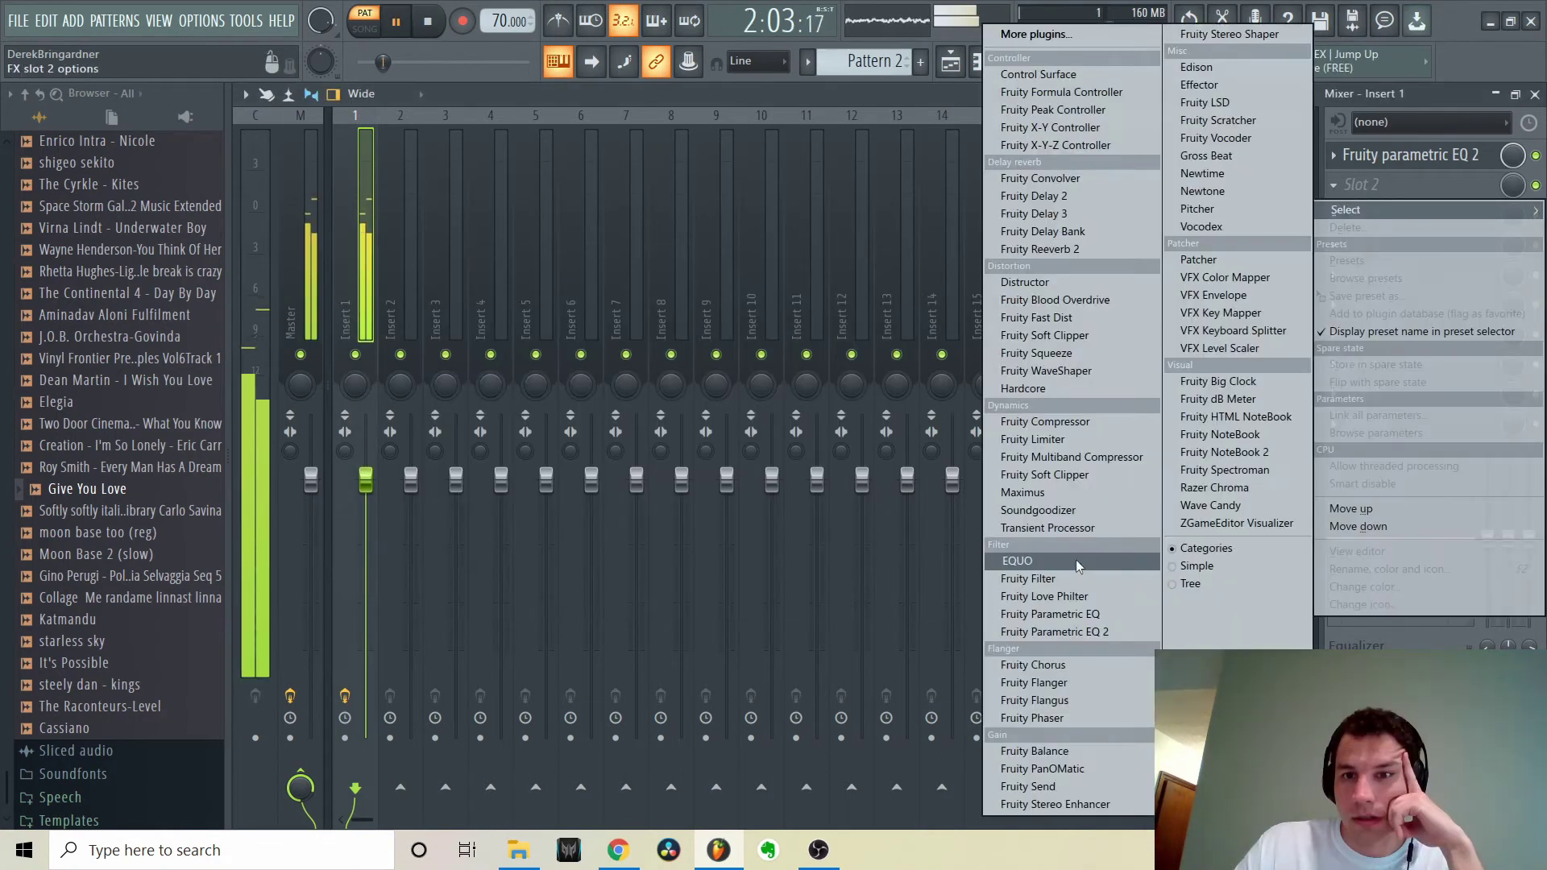
click(1080, 502)
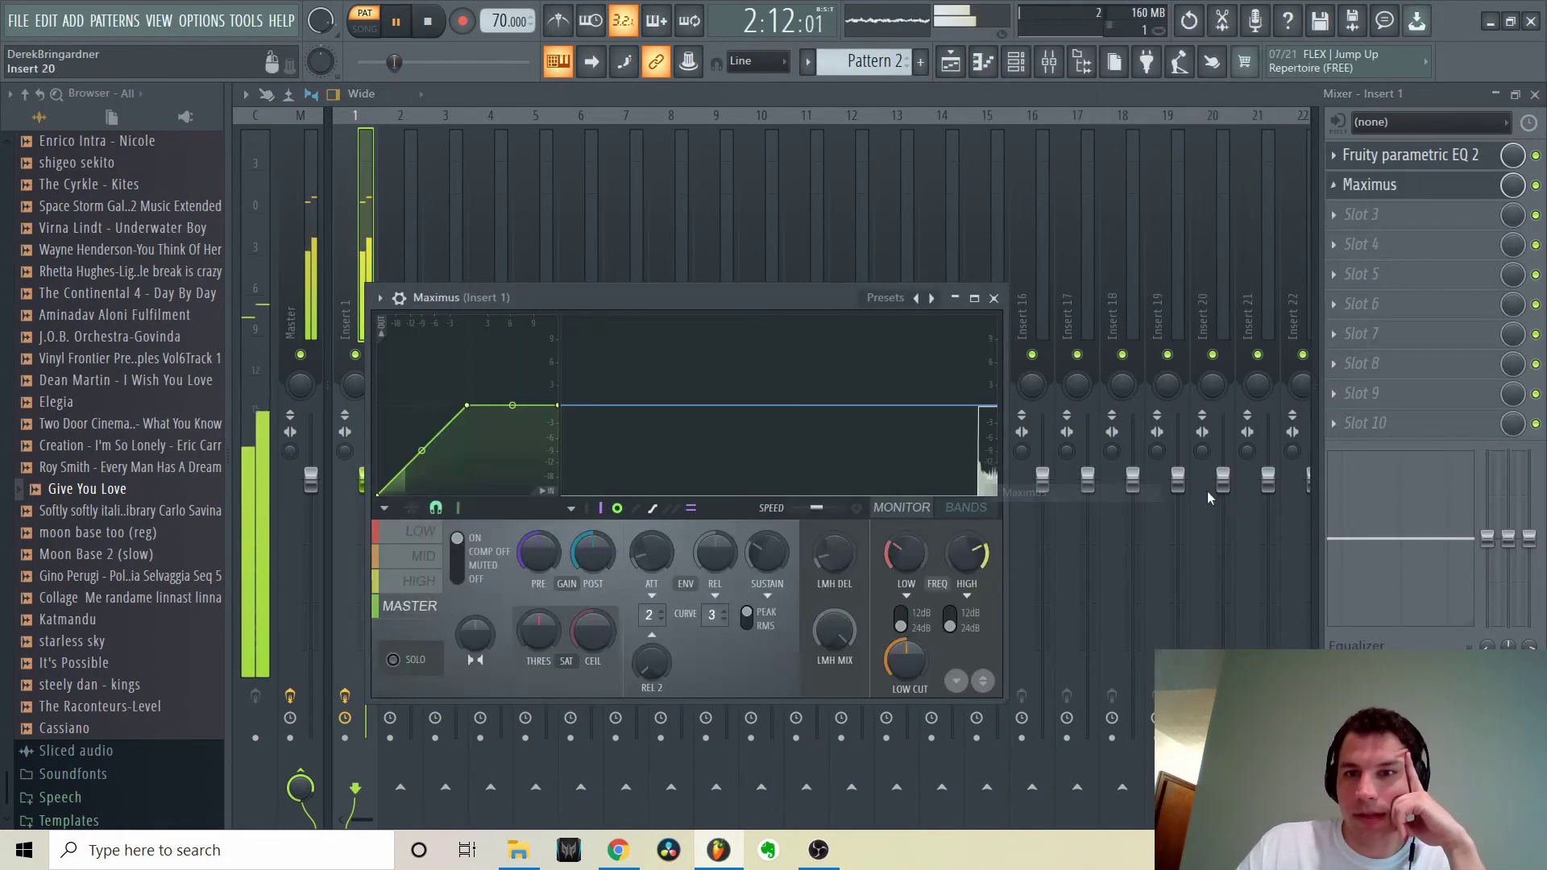
click(916, 297)
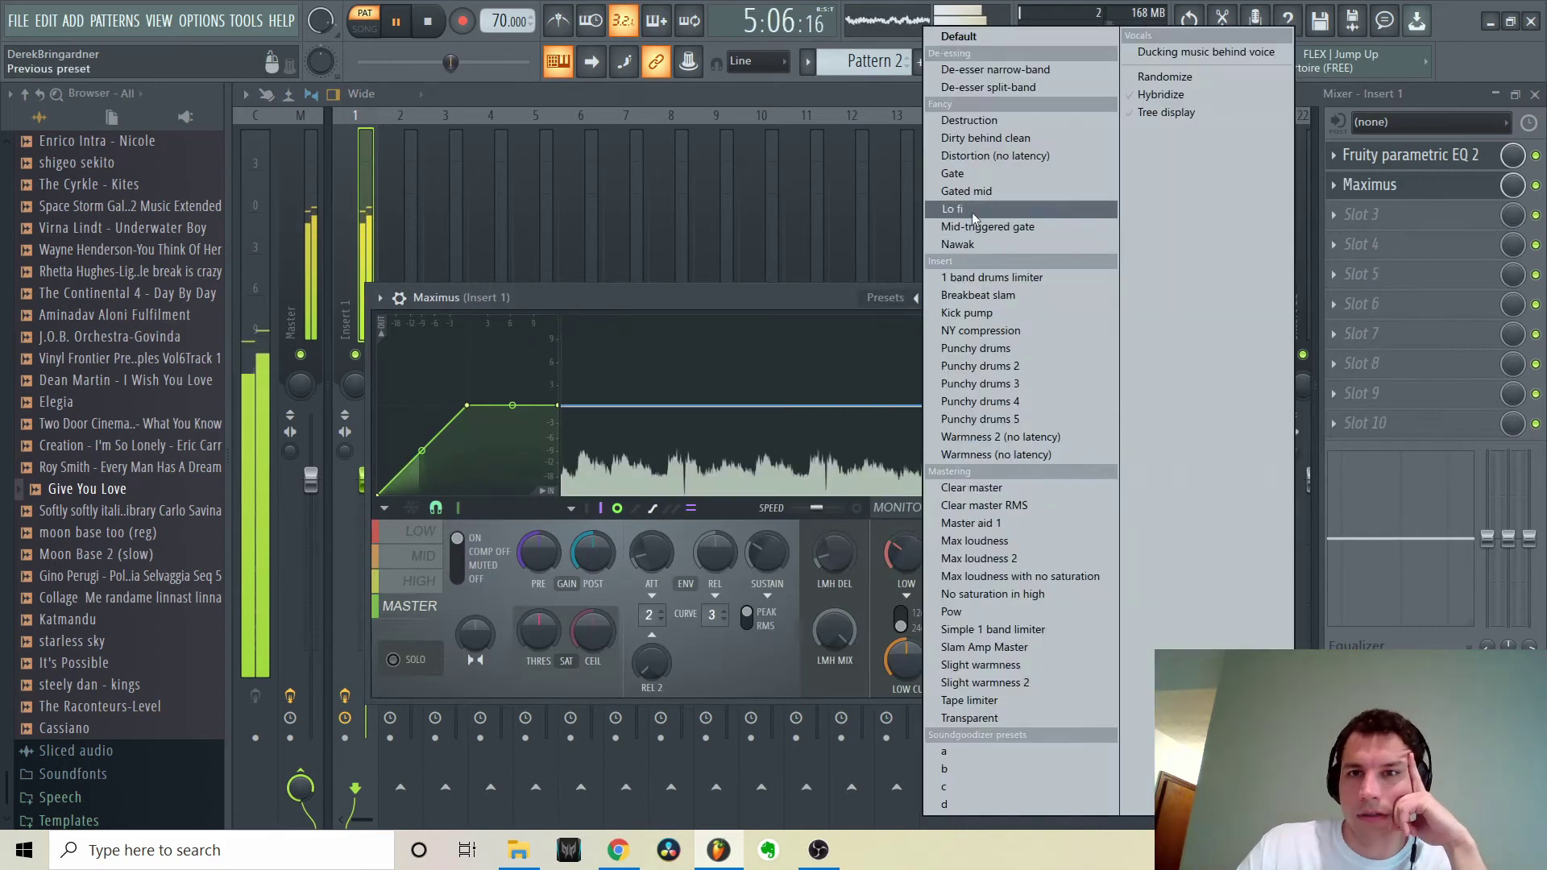
click(973, 211)
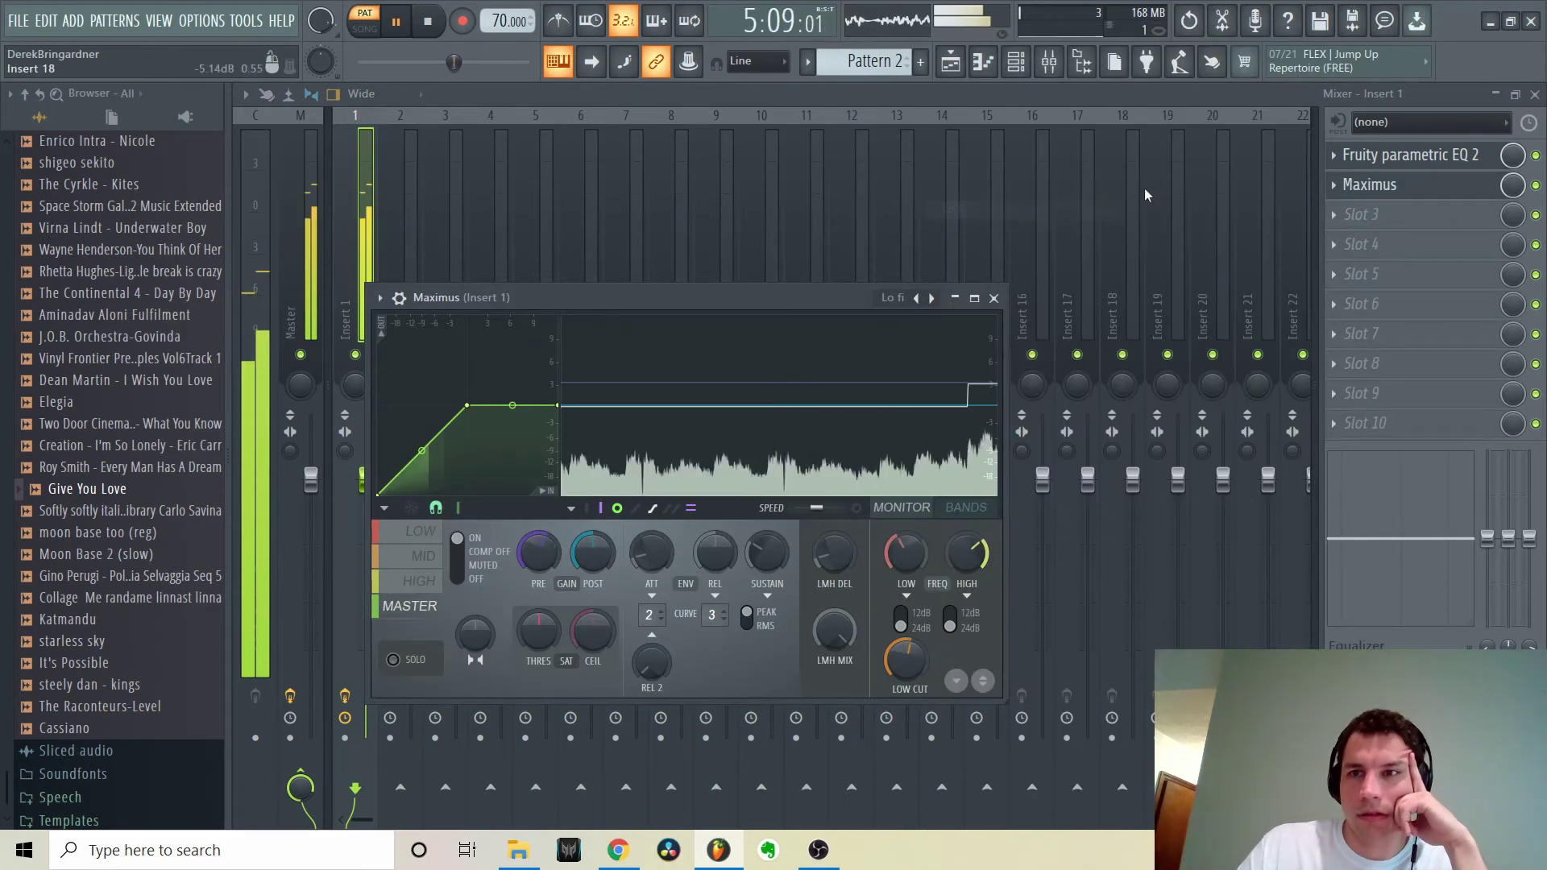
key(Escape)
drag(1513, 186, 1513, 266)
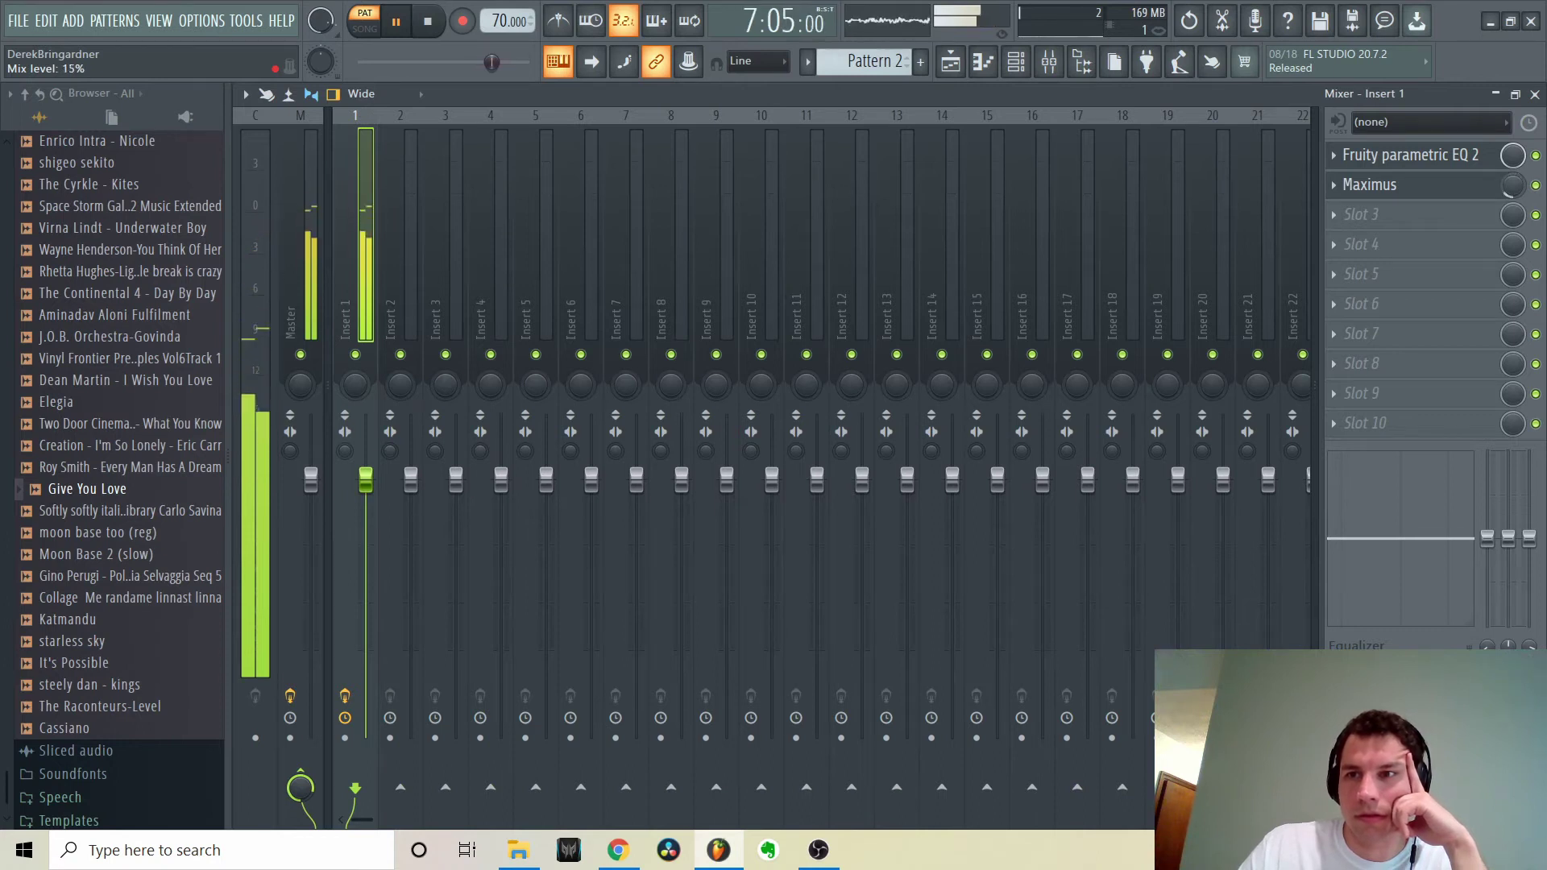
drag(1513, 186, 1513, 182)
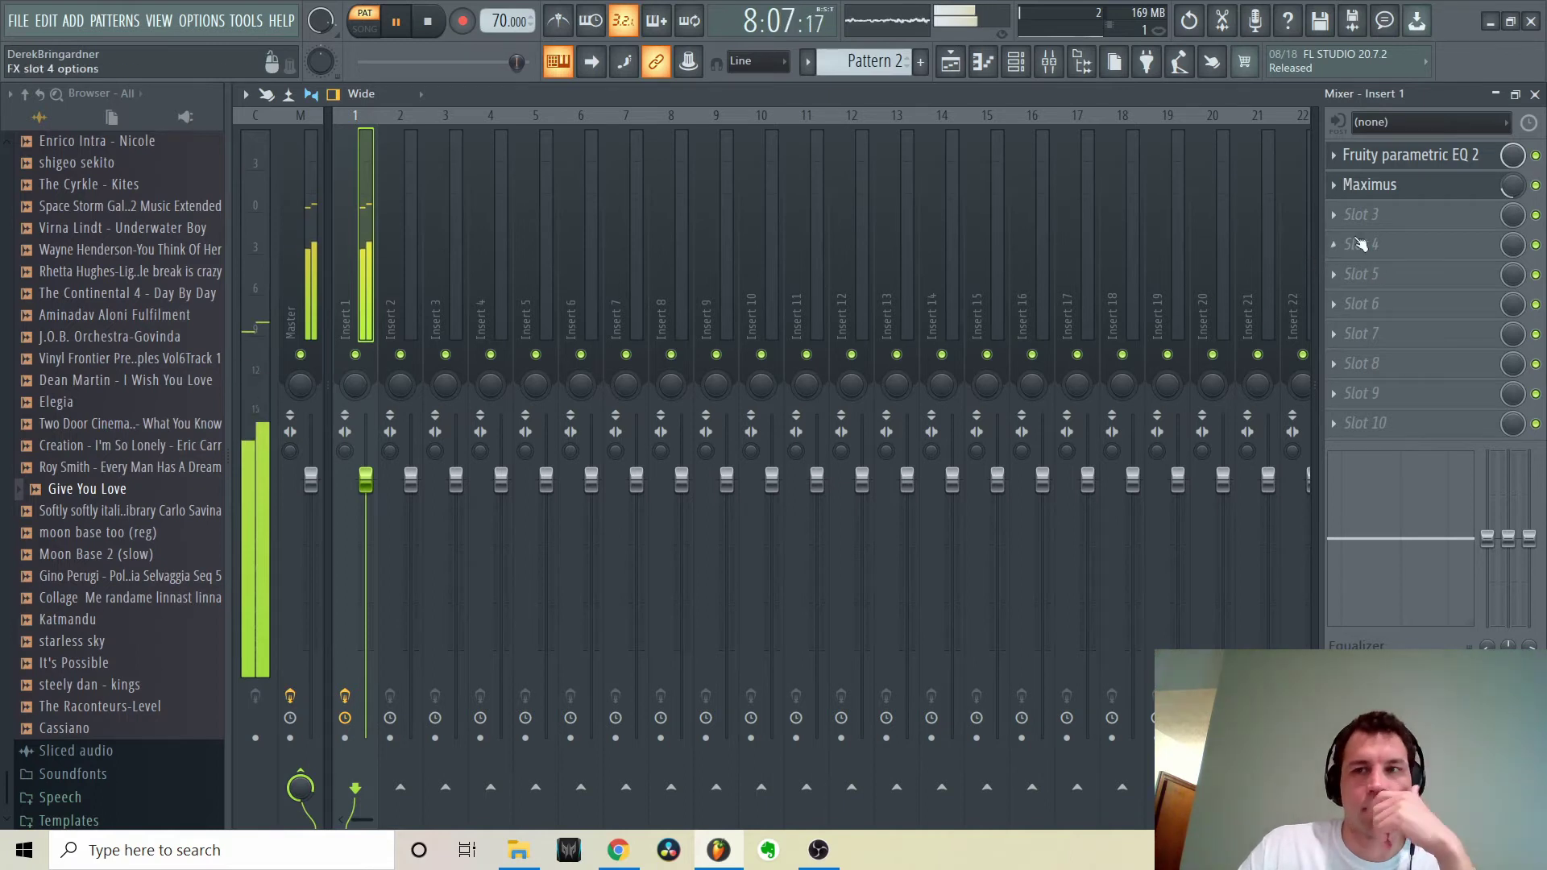
Insert Hardcore in slot 3 of Insert 1, audition presets up to Chillout XS and change the effect in its third pedal position
click(1335, 214)
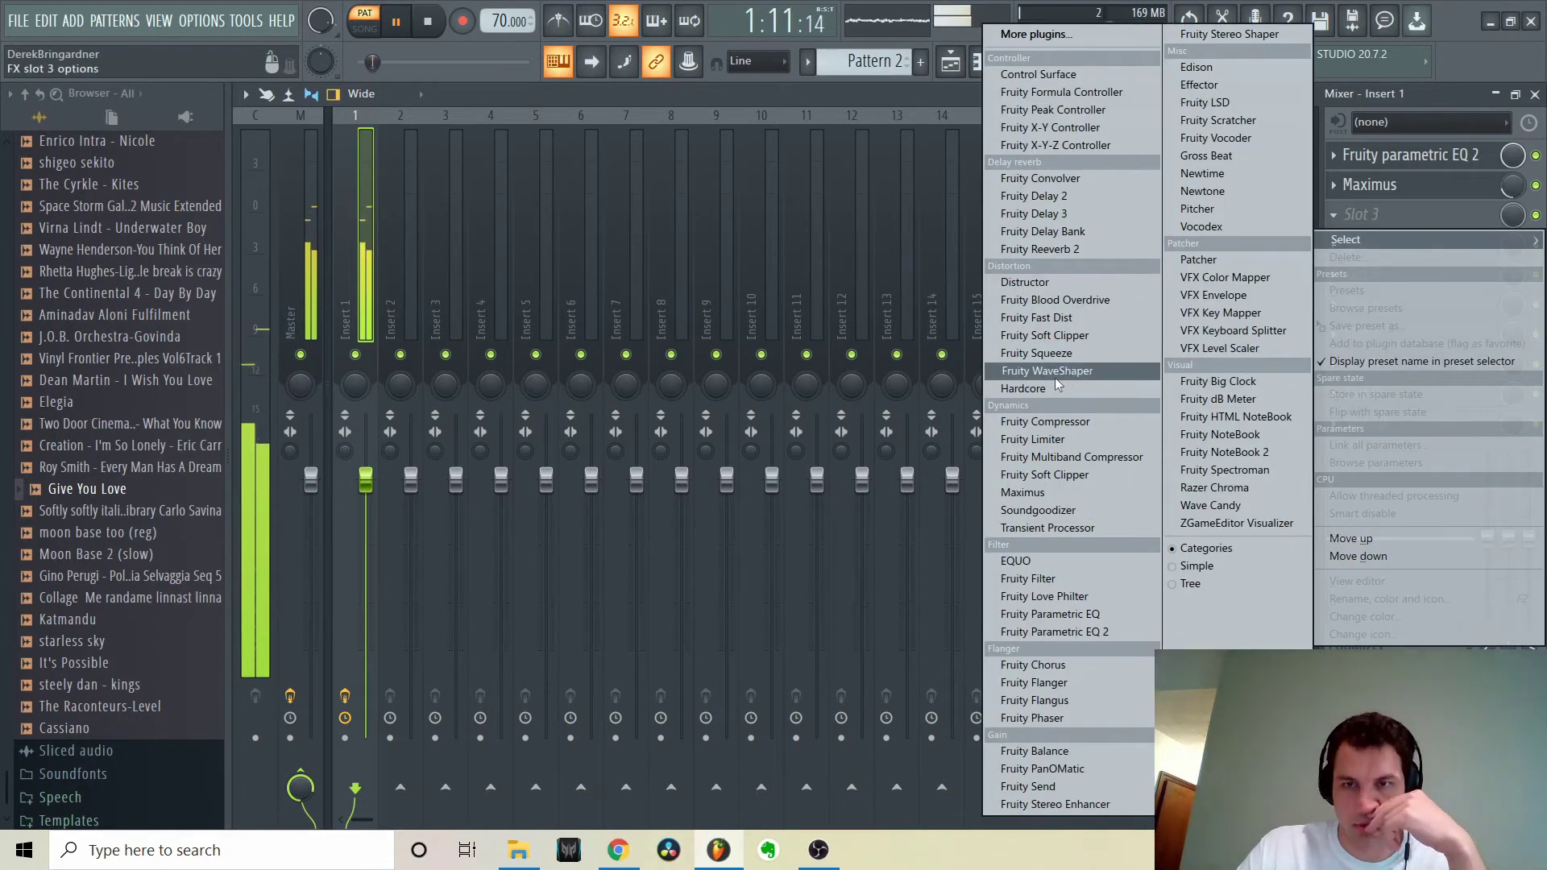
click(1054, 387)
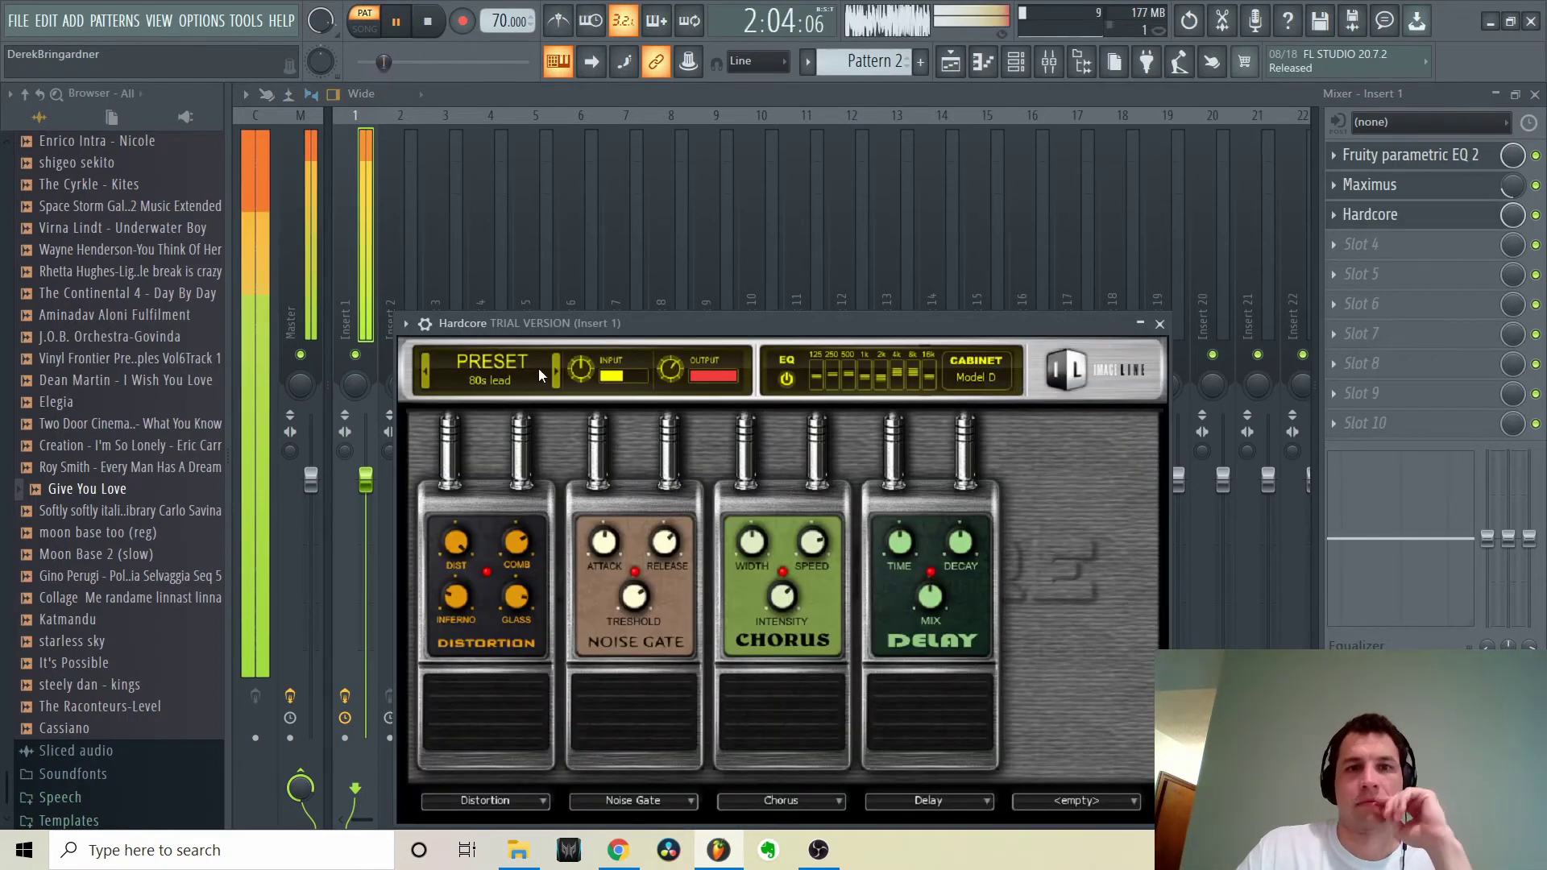
click(558, 370)
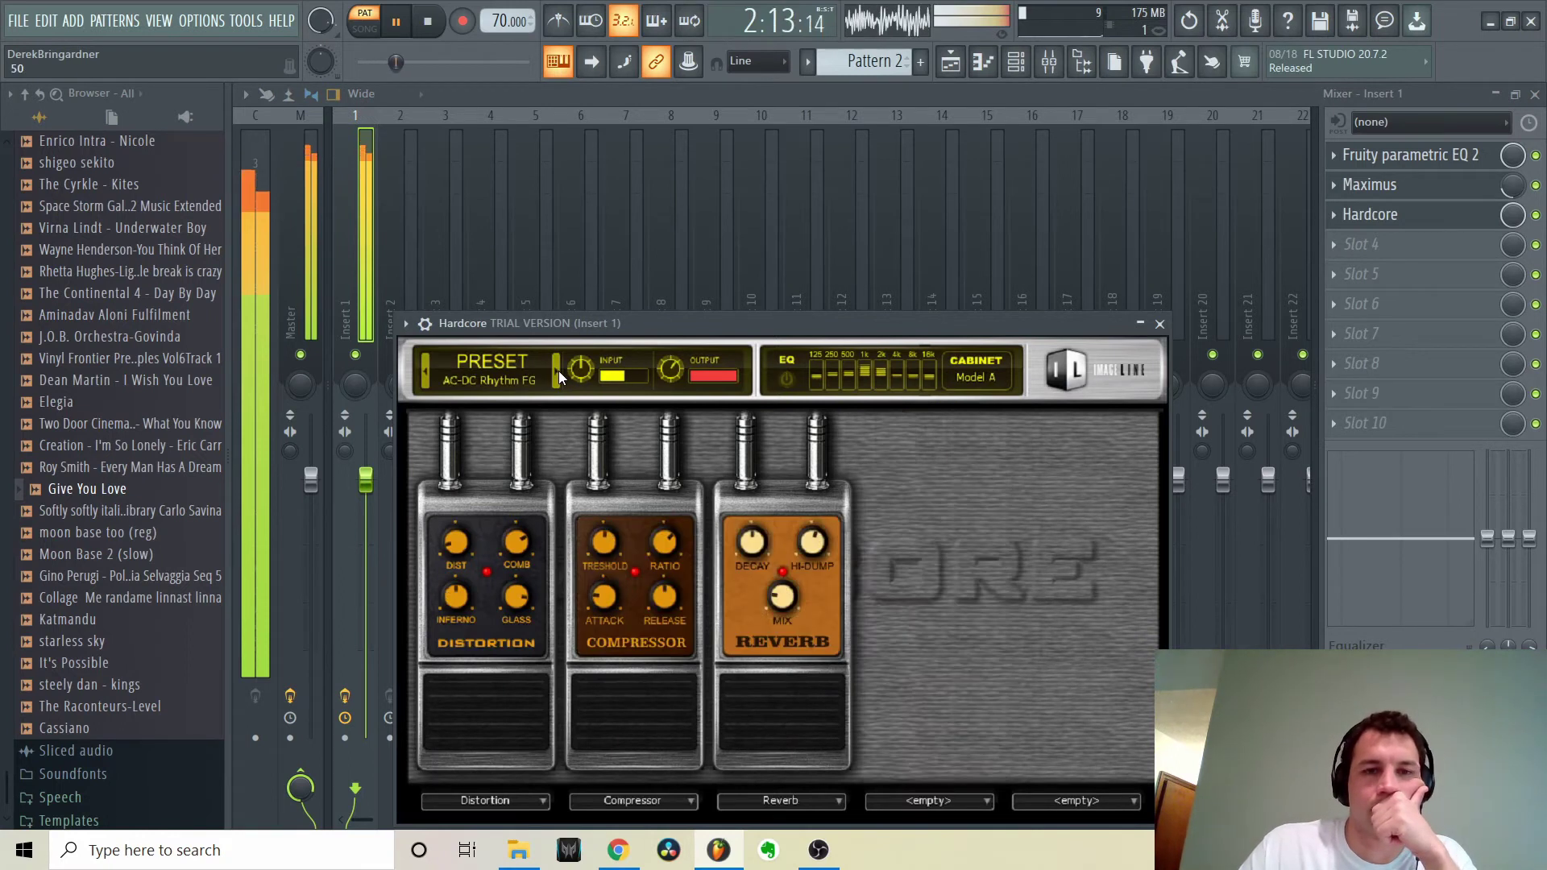
click(557, 370)
click(557, 370)
click(557, 370)
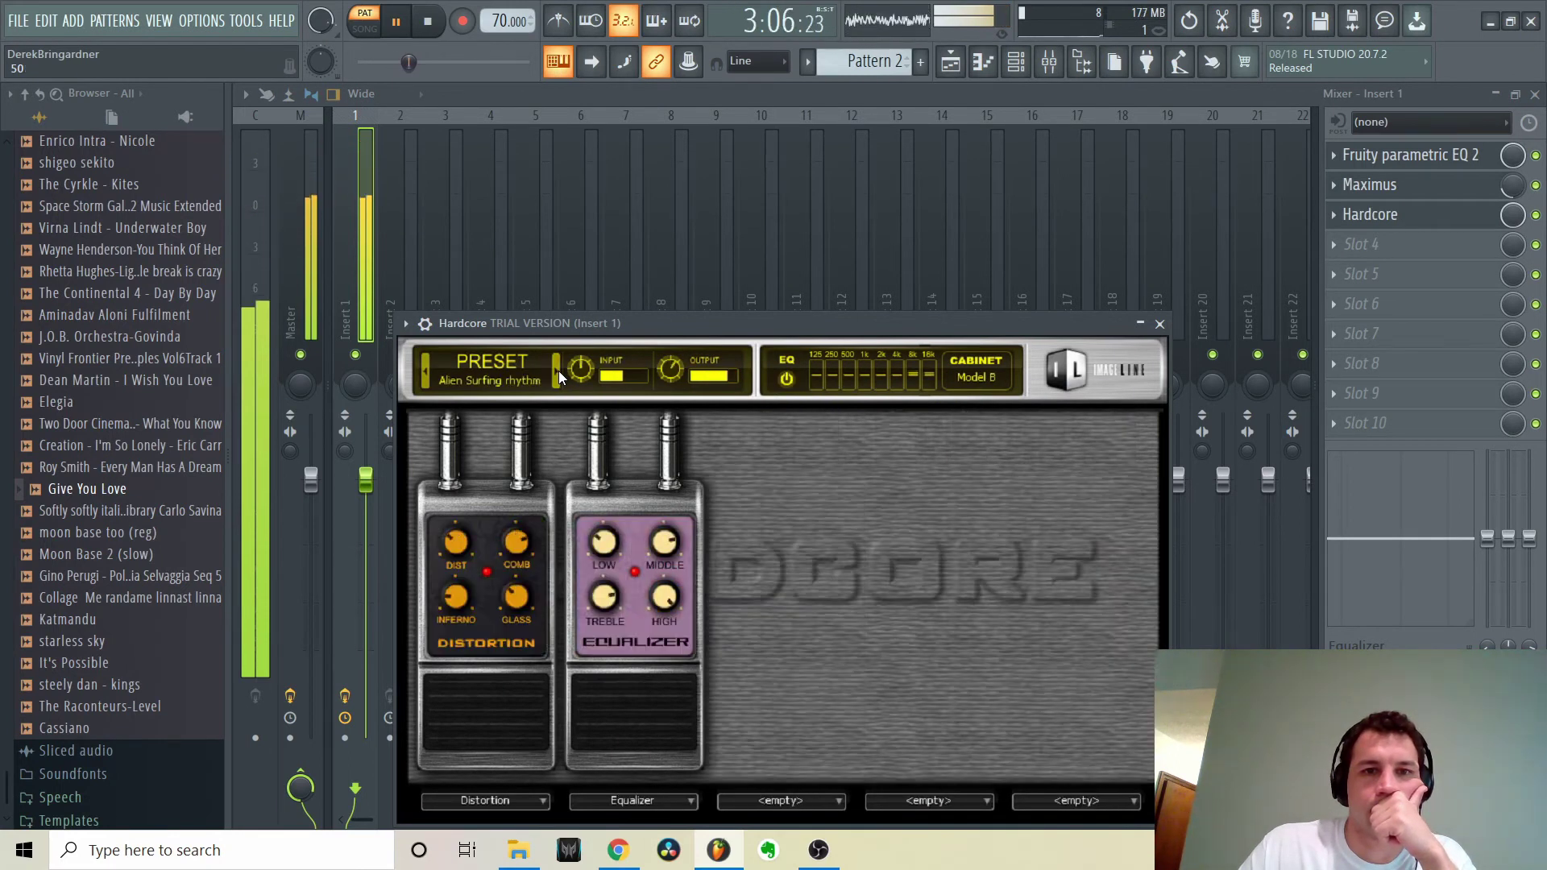
click(557, 370)
click(558, 370)
click(558, 370)
click(558, 370)
click(558, 370)
click(557, 369)
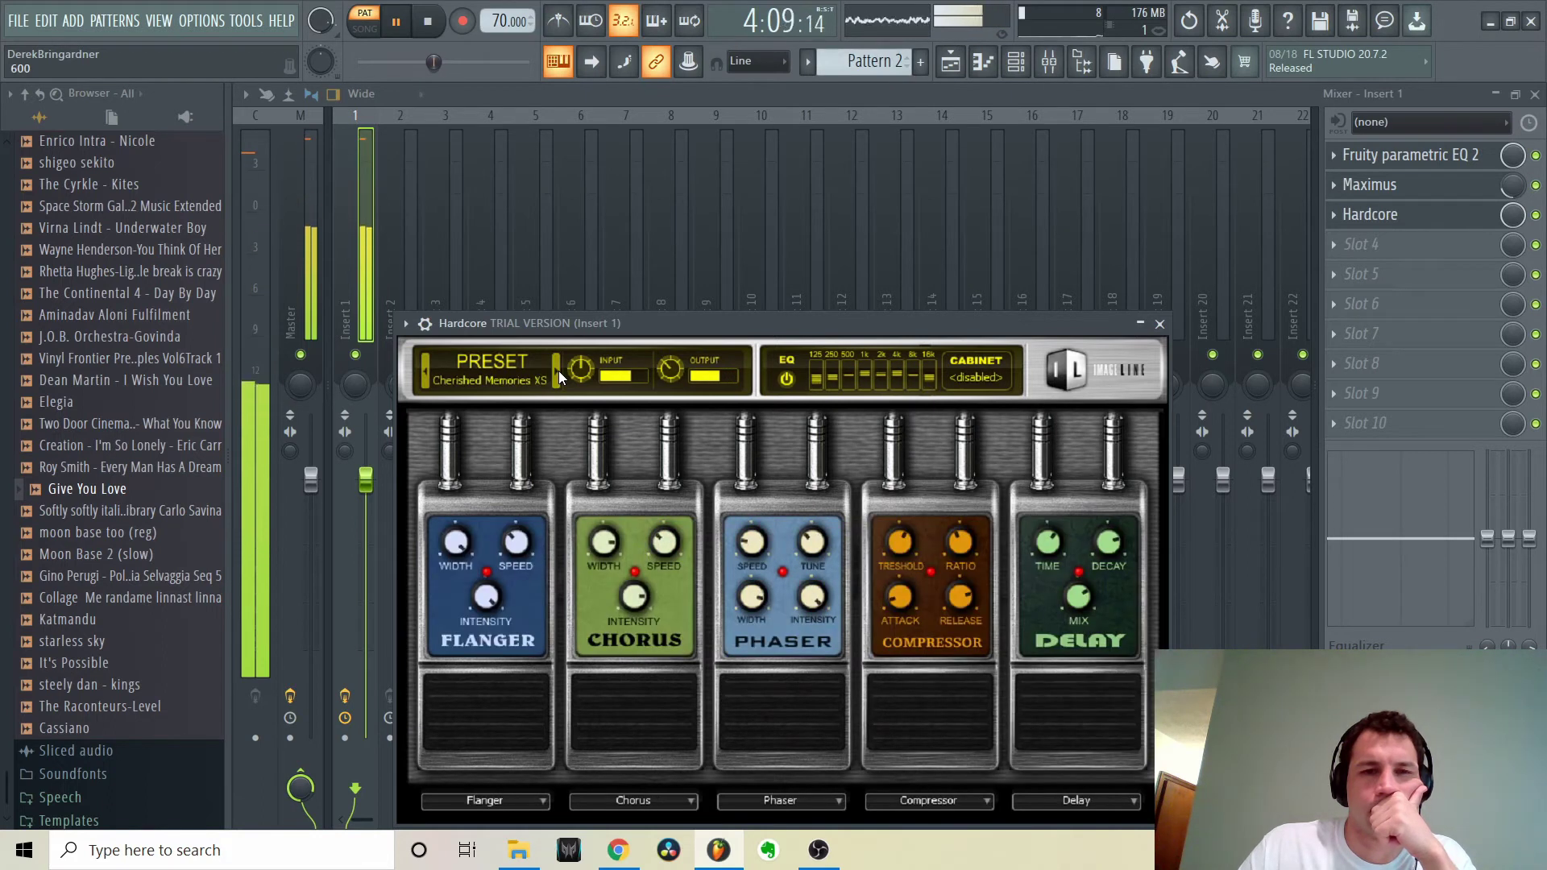
click(558, 369)
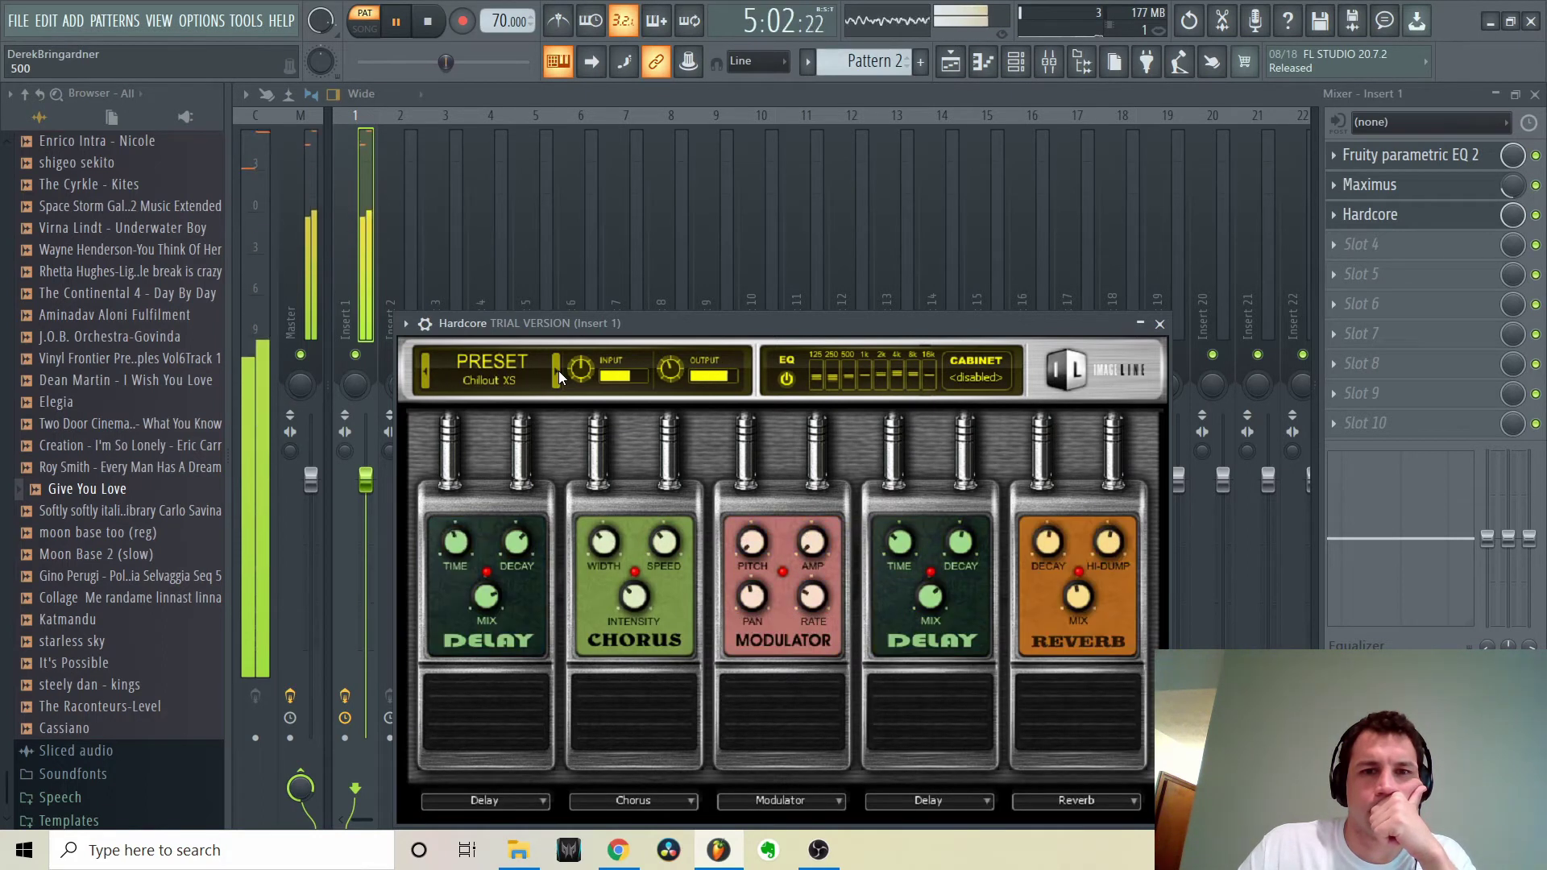
click(838, 800)
click(912, 549)
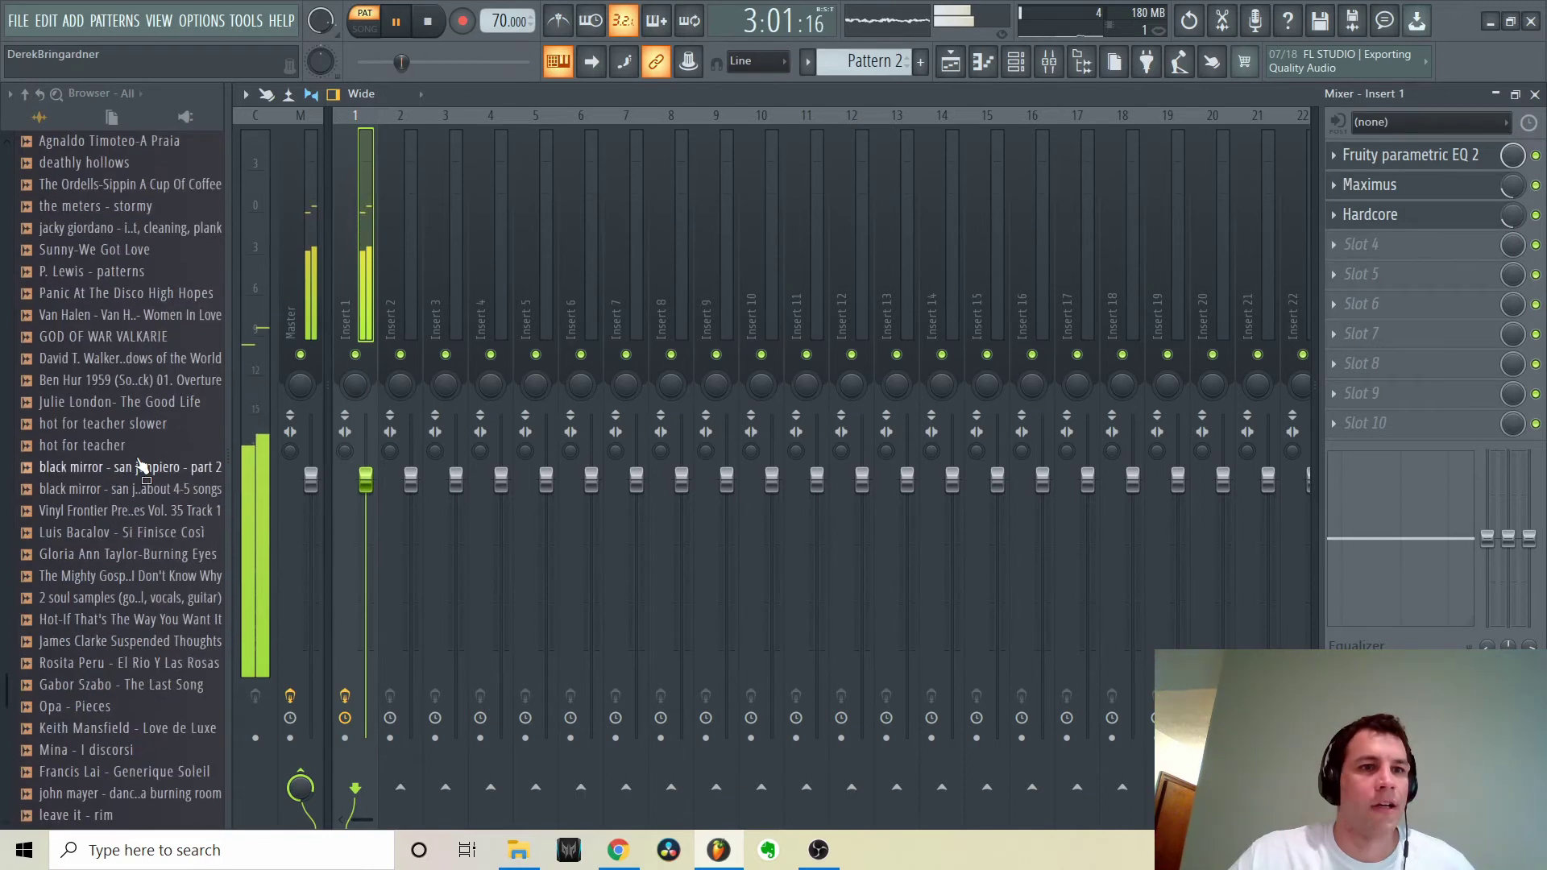
Insert a second Edison in the Master track's slot 2 and load SGB2 from Drum Kit SOME GREAT BREAKS into it
scroll(120, 465, down, 5)
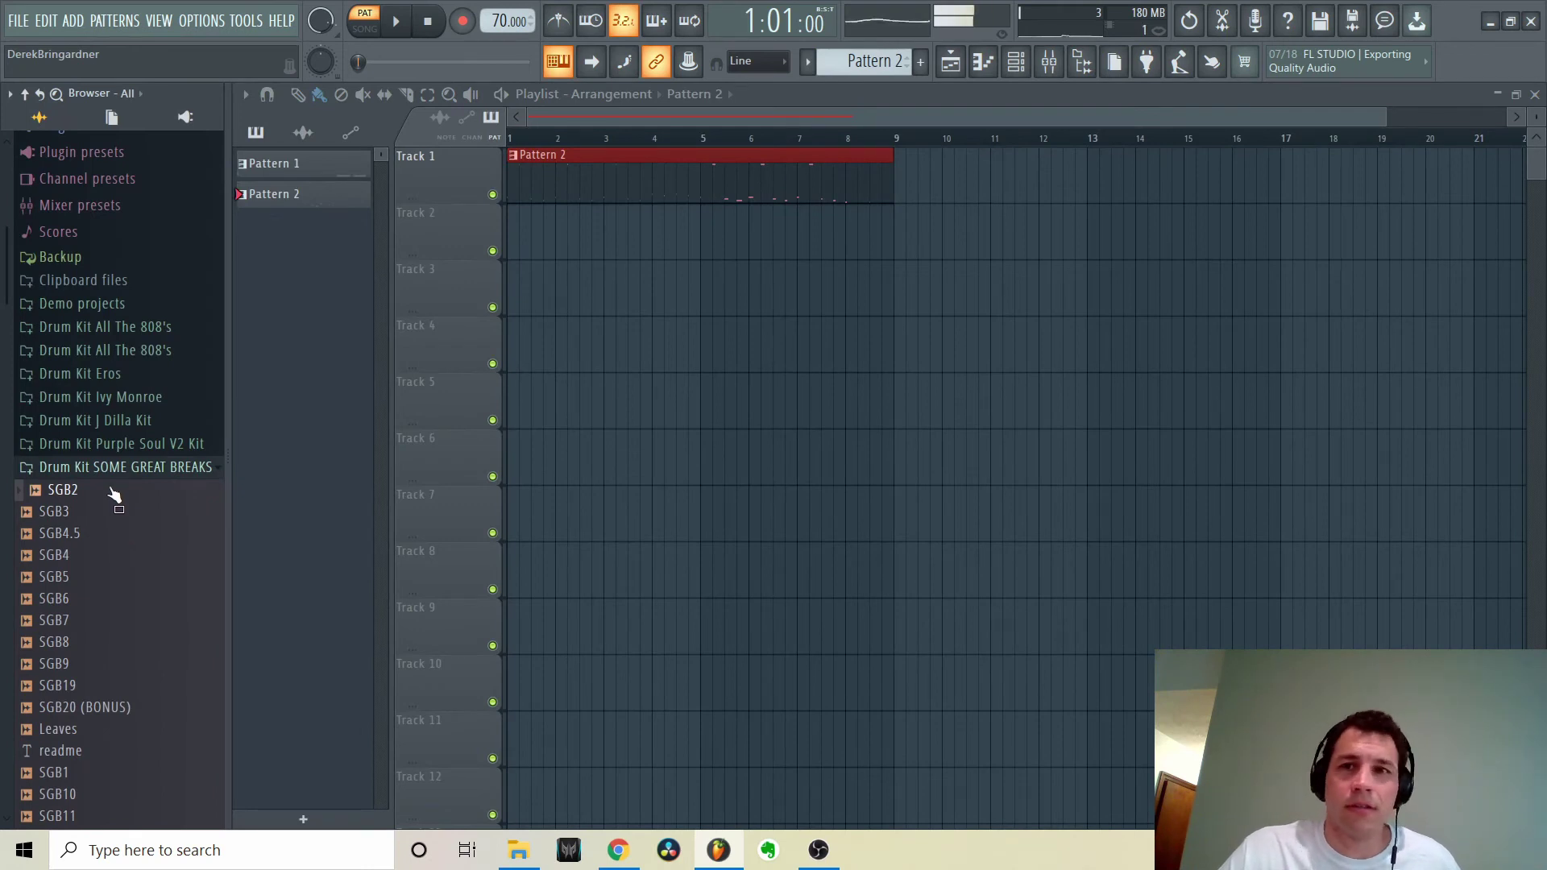
click(1049, 62)
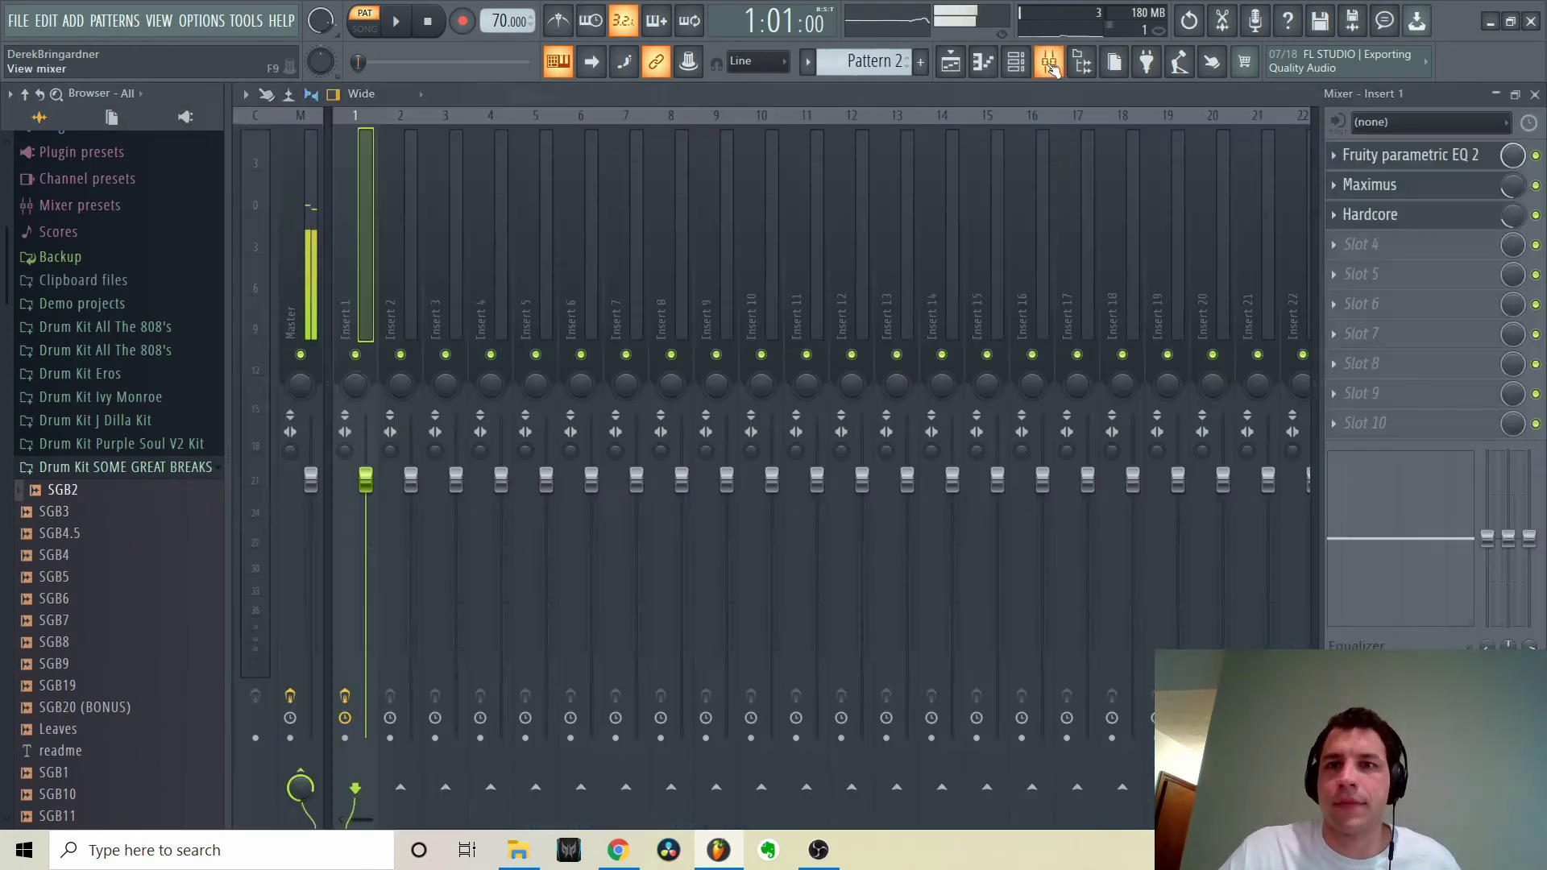
click(303, 187)
click(1407, 182)
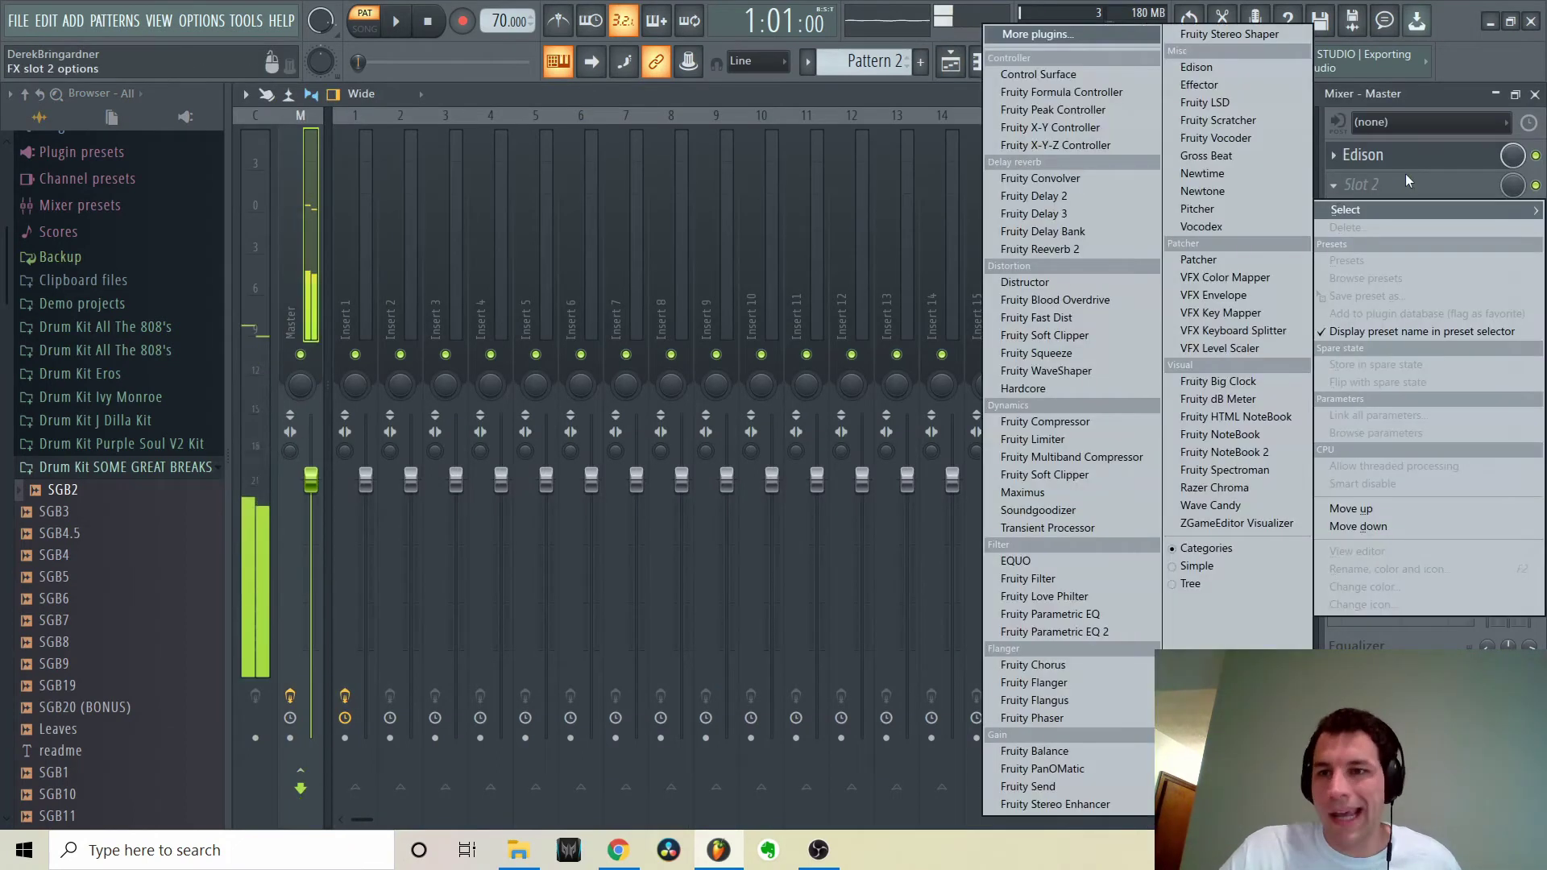
click(1204, 67)
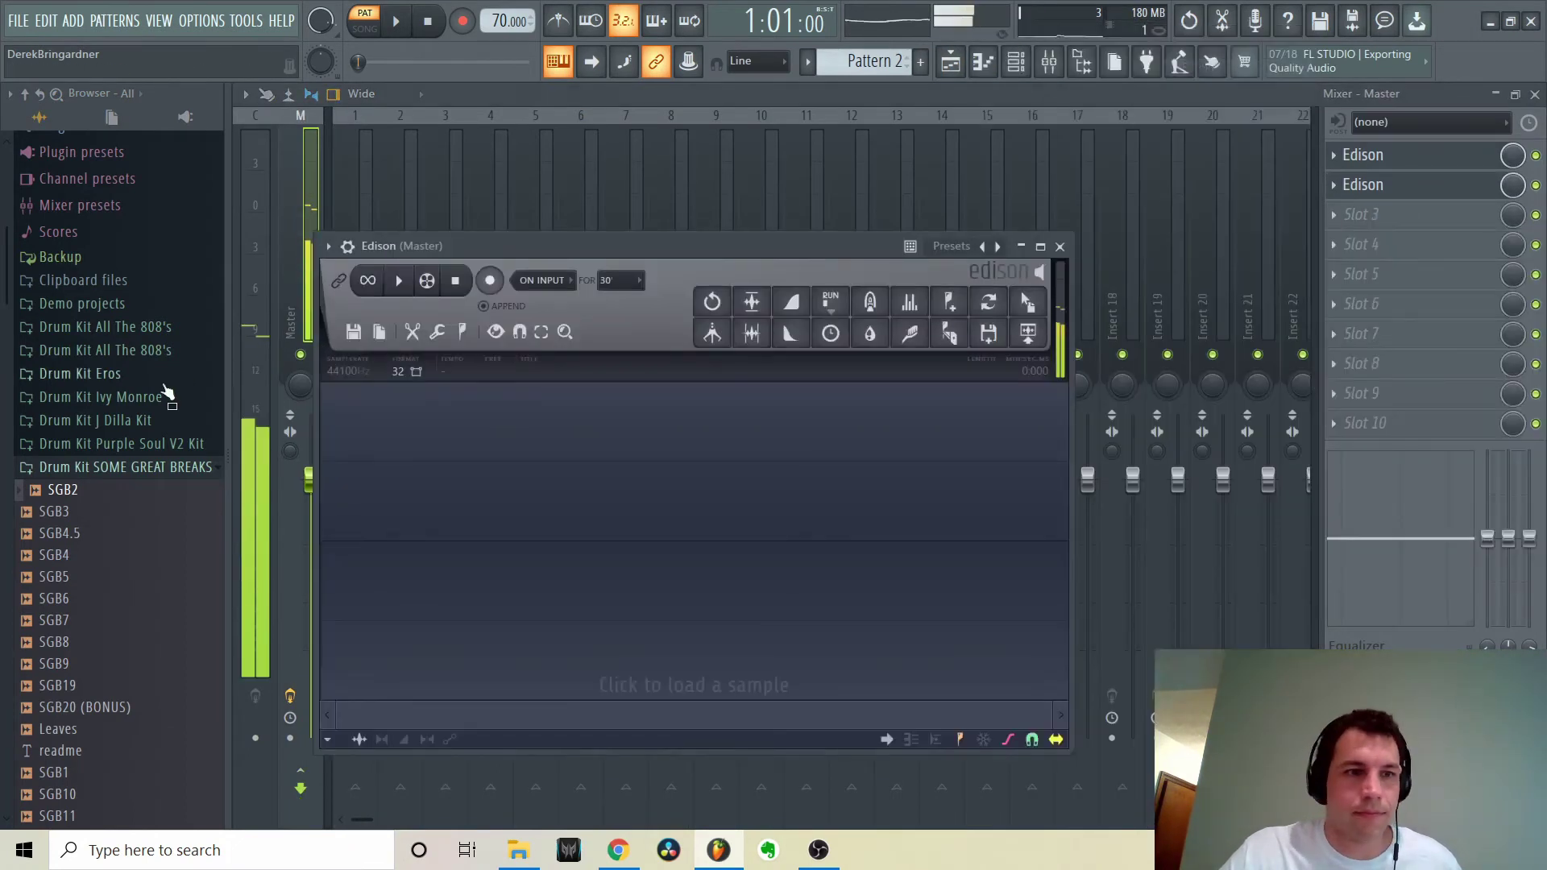
drag(93, 494, 822, 477)
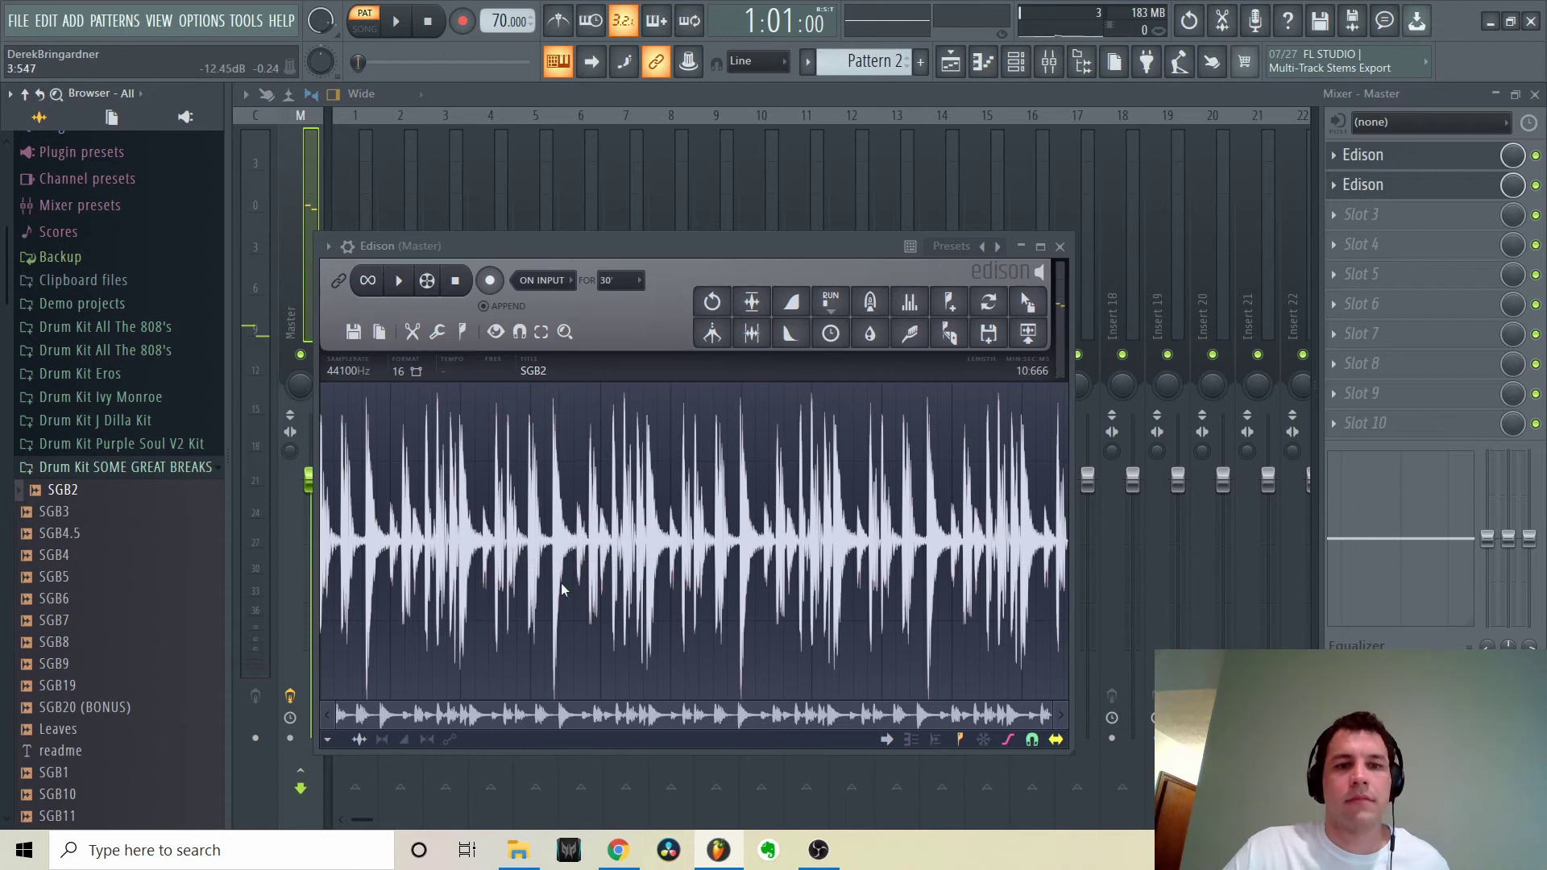
Select the first hit of SGB2 from 0:000 to 0:292 and add it to the channel rack as a new channel
scroll(363, 628, up, 5)
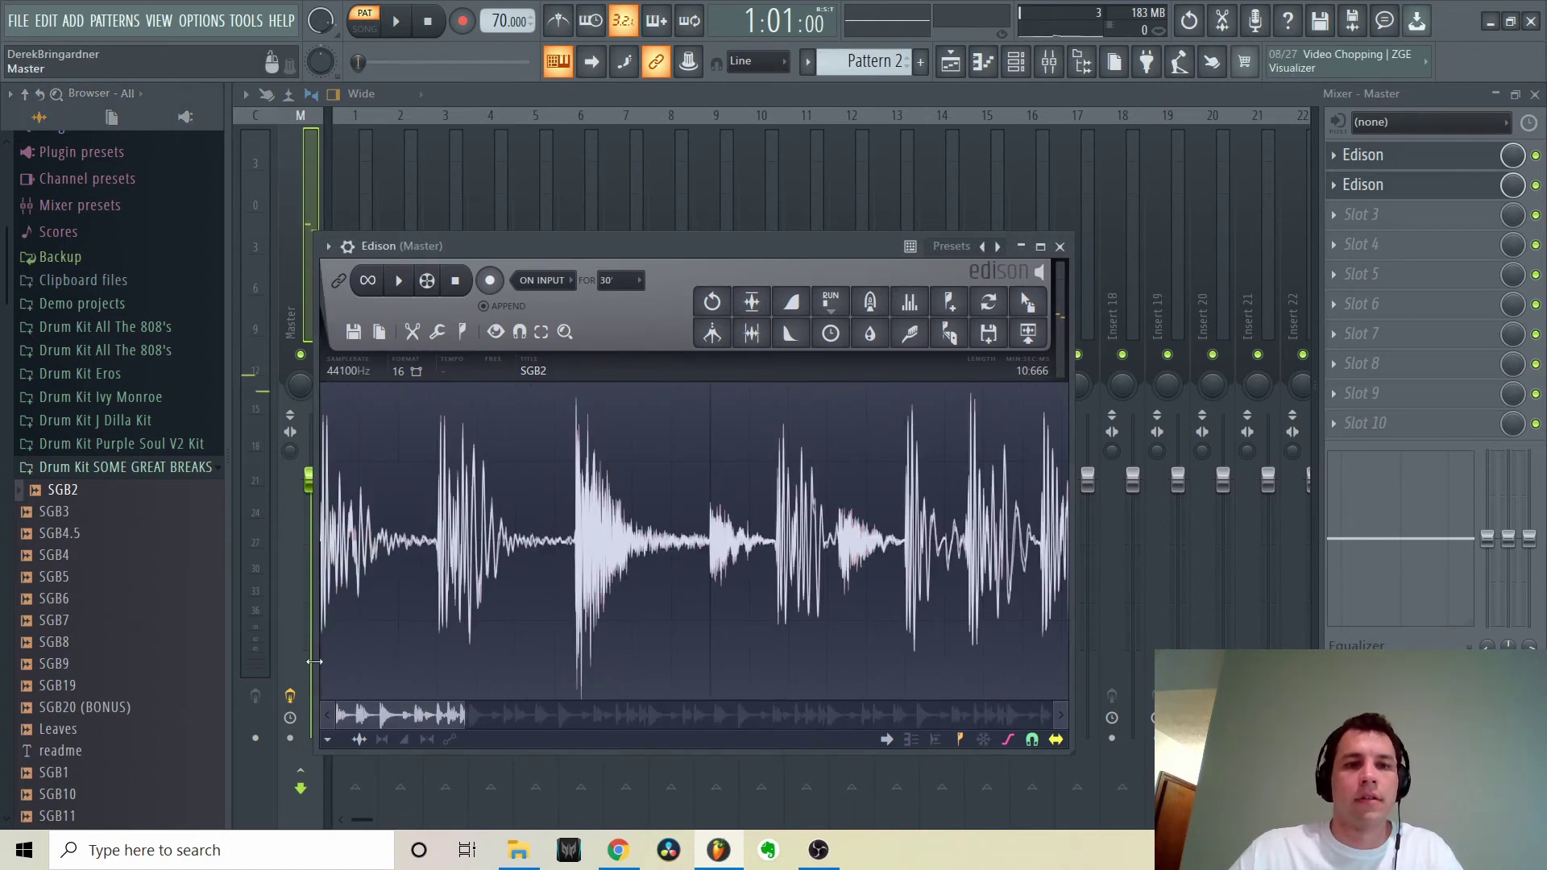
key(space)
key(space)
scroll(356, 628, up, 3)
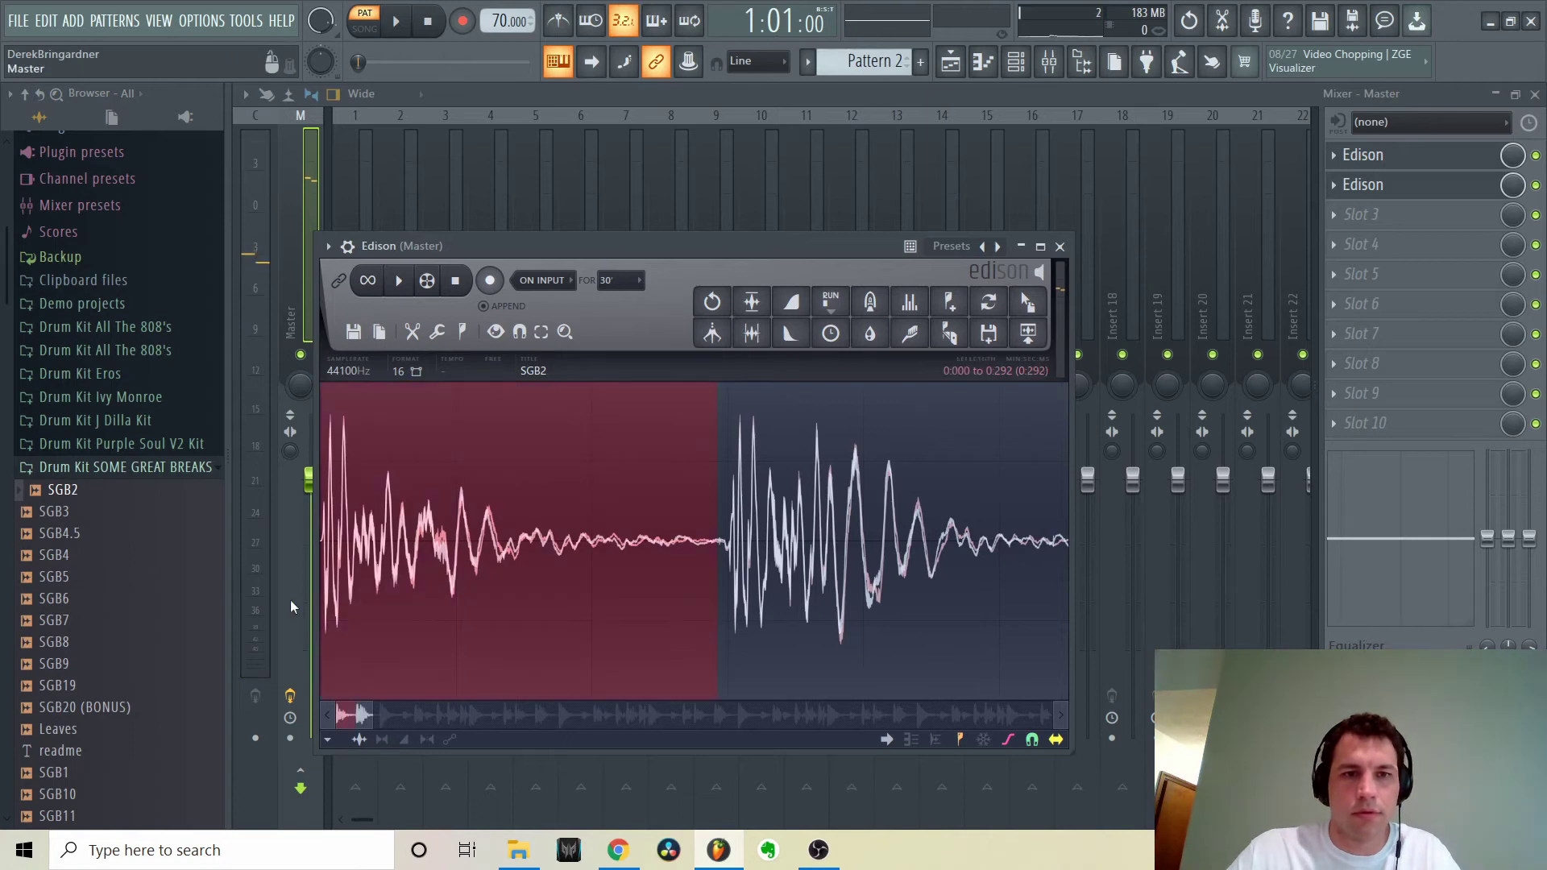
key(F6)
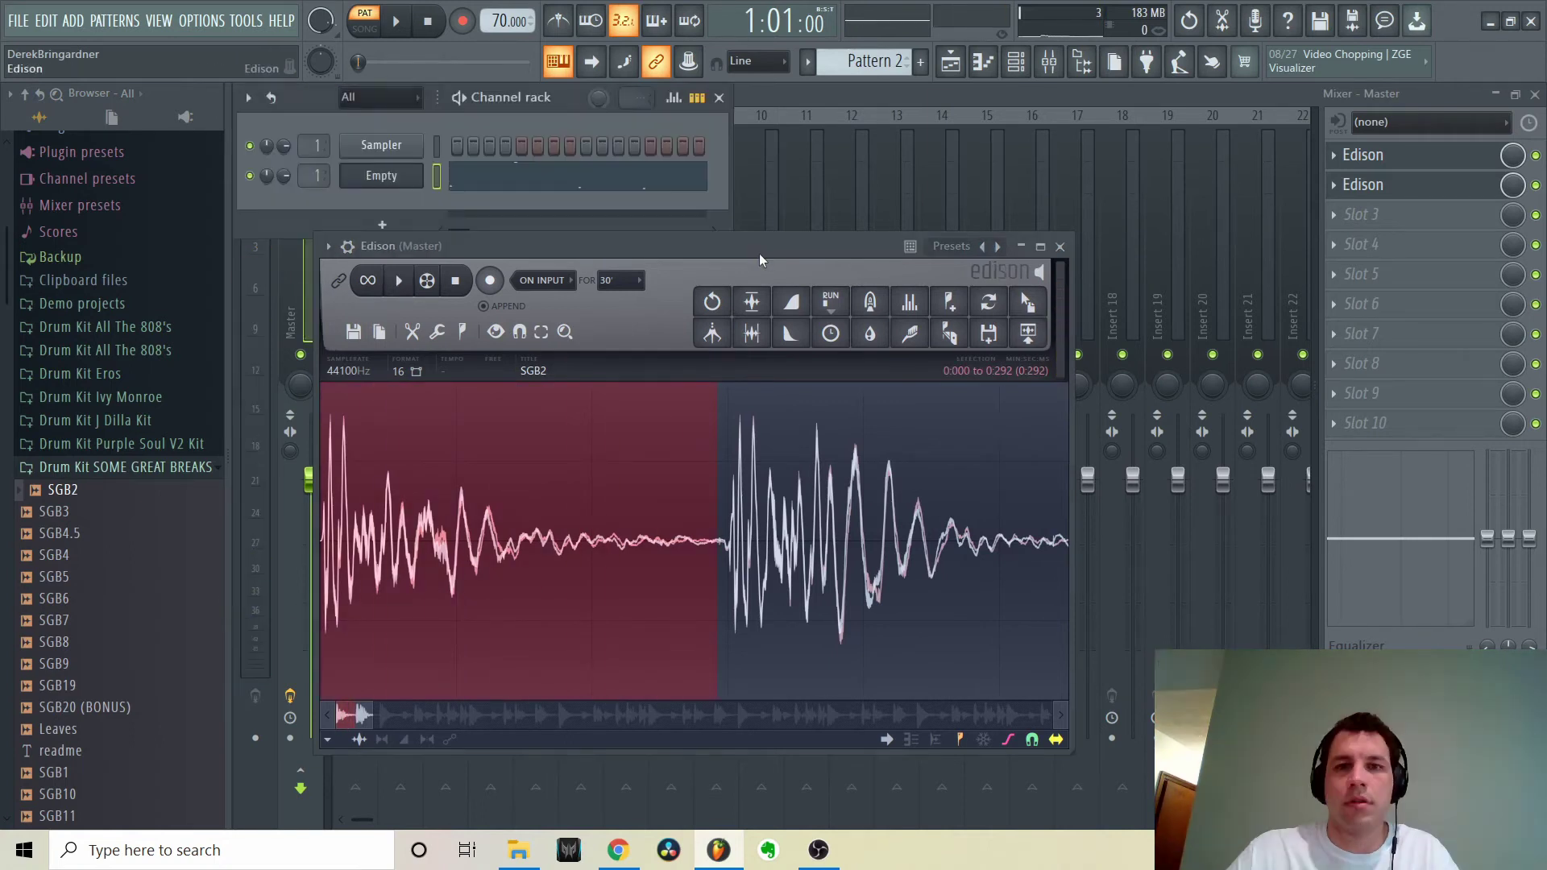
drag(759, 256, 844, 252)
drag(1113, 300, 564, 248)
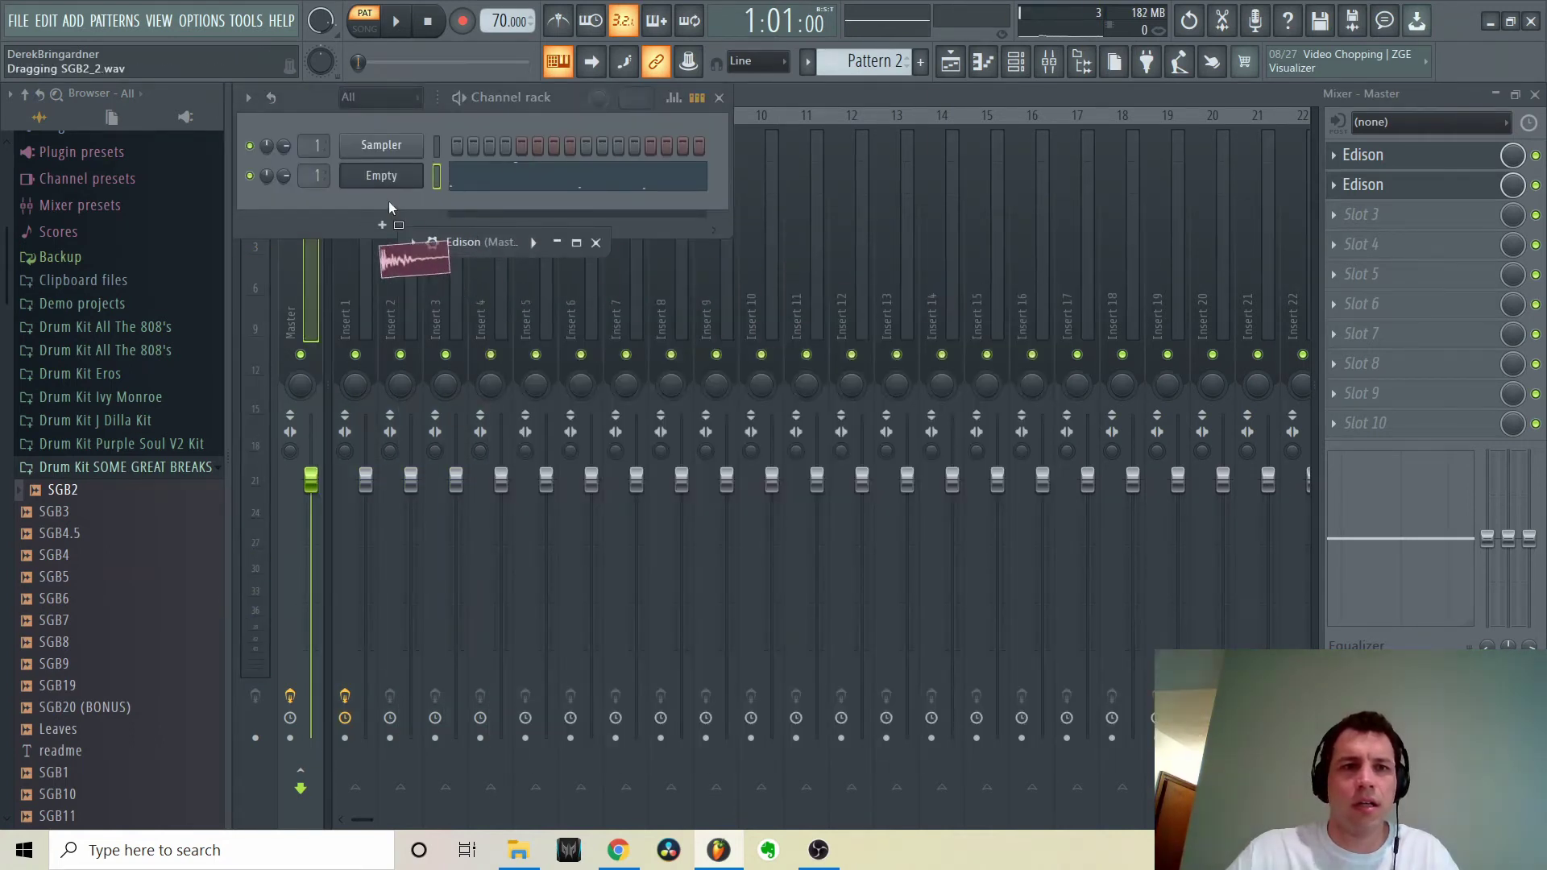
drag(390, 204, 392, 207)
Select the third hit of SGB2 from 0:647 to 0:998 in Edison and audition it
drag(408, 600, 1140, 709)
scroll(1007, 640, down, 2)
drag(1003, 637, 1153, 597)
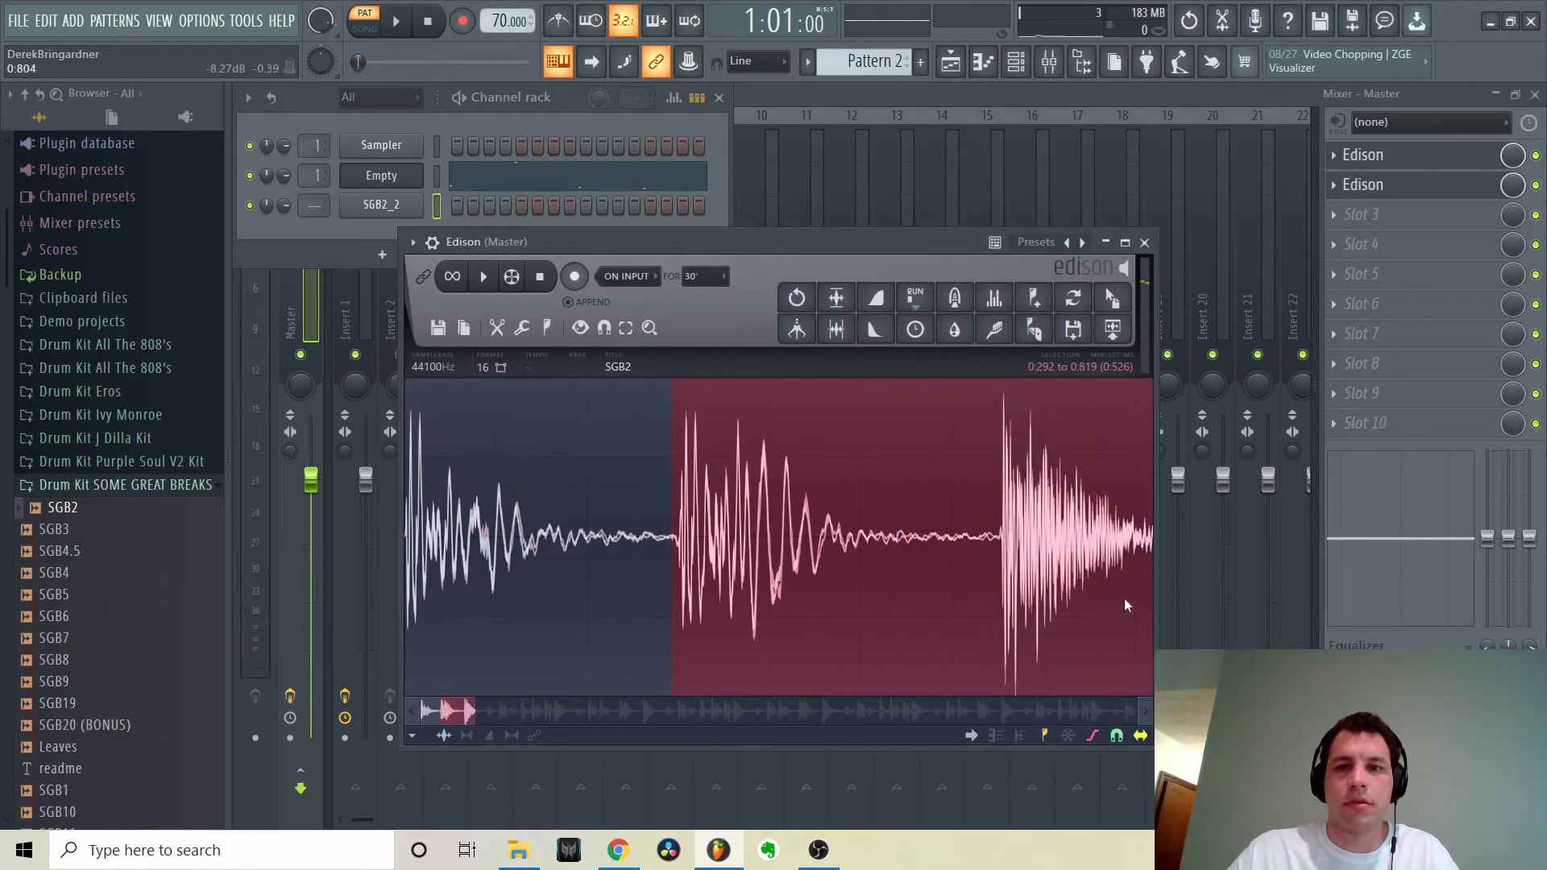
drag(1022, 627, 916, 630)
key(space)
scroll(703, 591, right, 2)
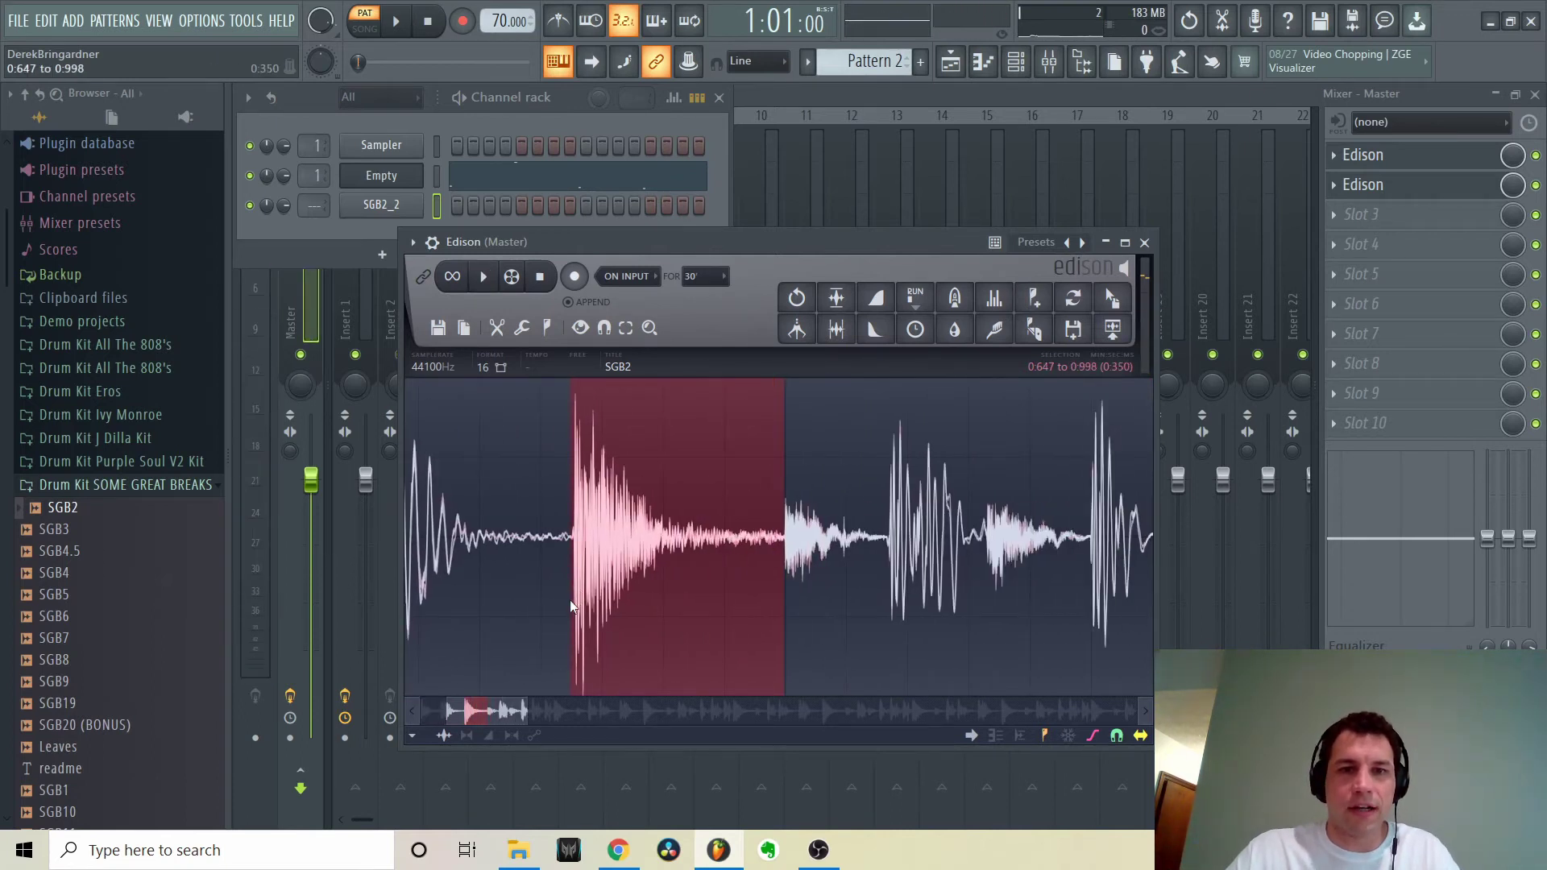
Toggle Snap to zero-crossing to refine the hit's selection to 0:646–0:998, and add it to the channel rack as another channel
scroll(571, 606, up, 3)
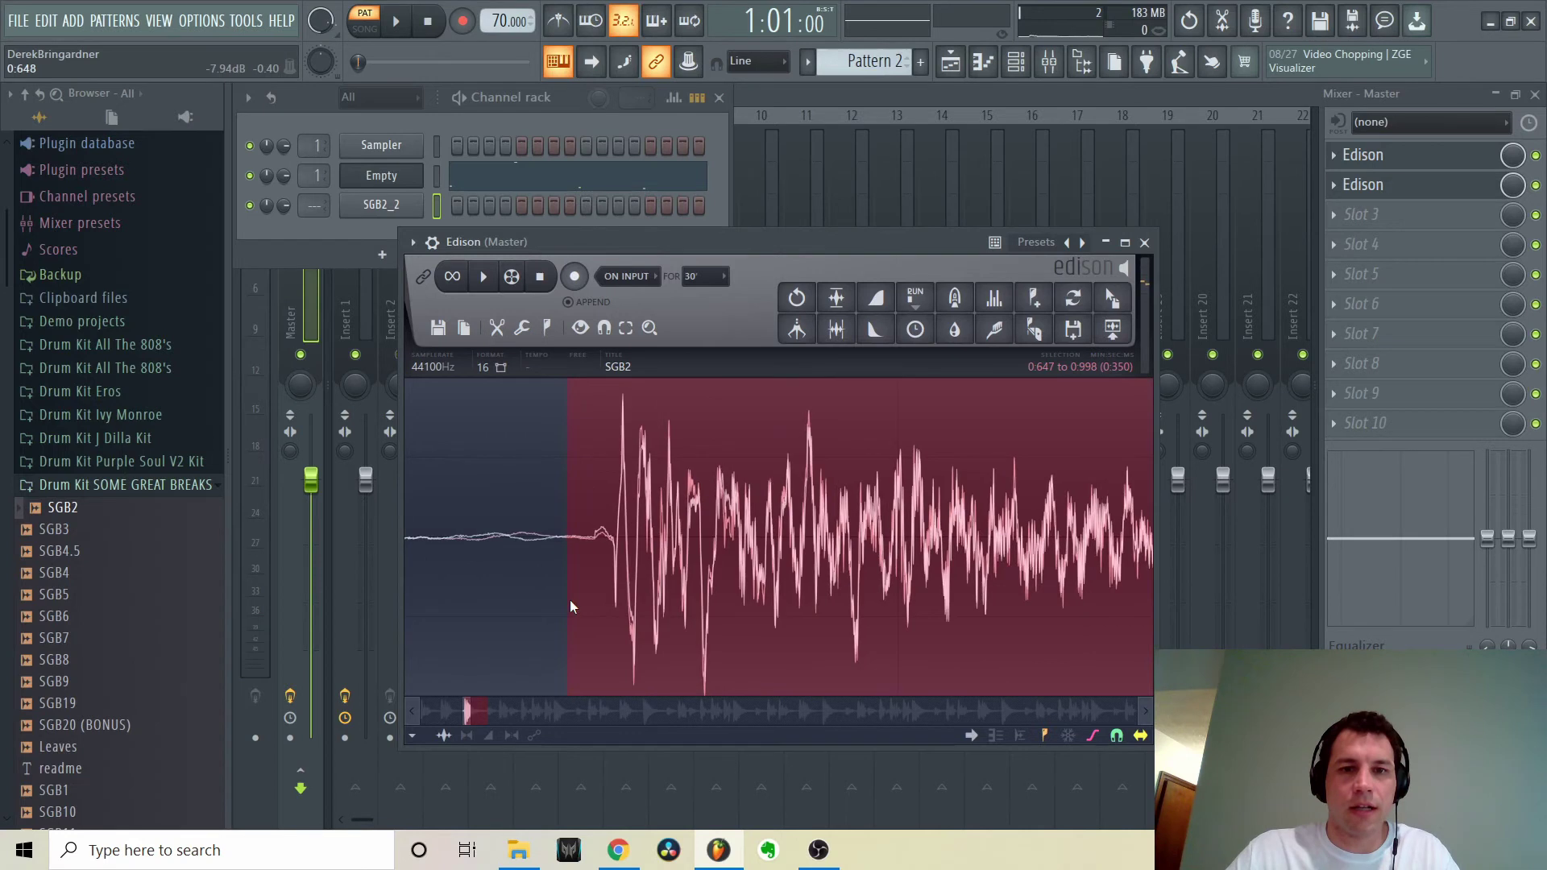
click(604, 330)
click(640, 411)
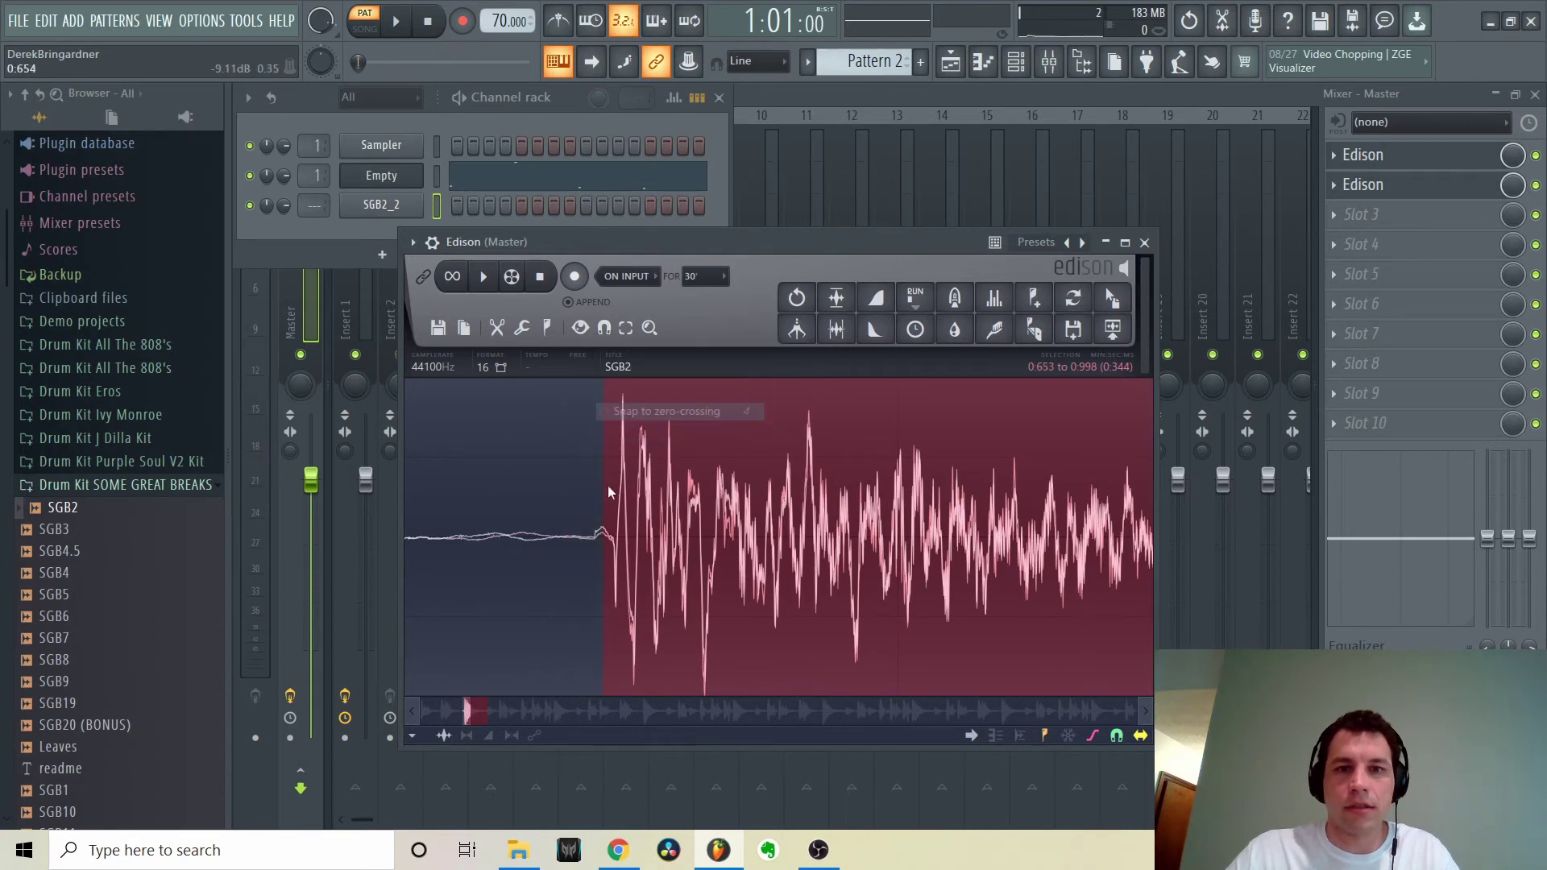
shift+click(636, 567)
scroll(815, 570, up, 3)
scroll(828, 607, down, 4)
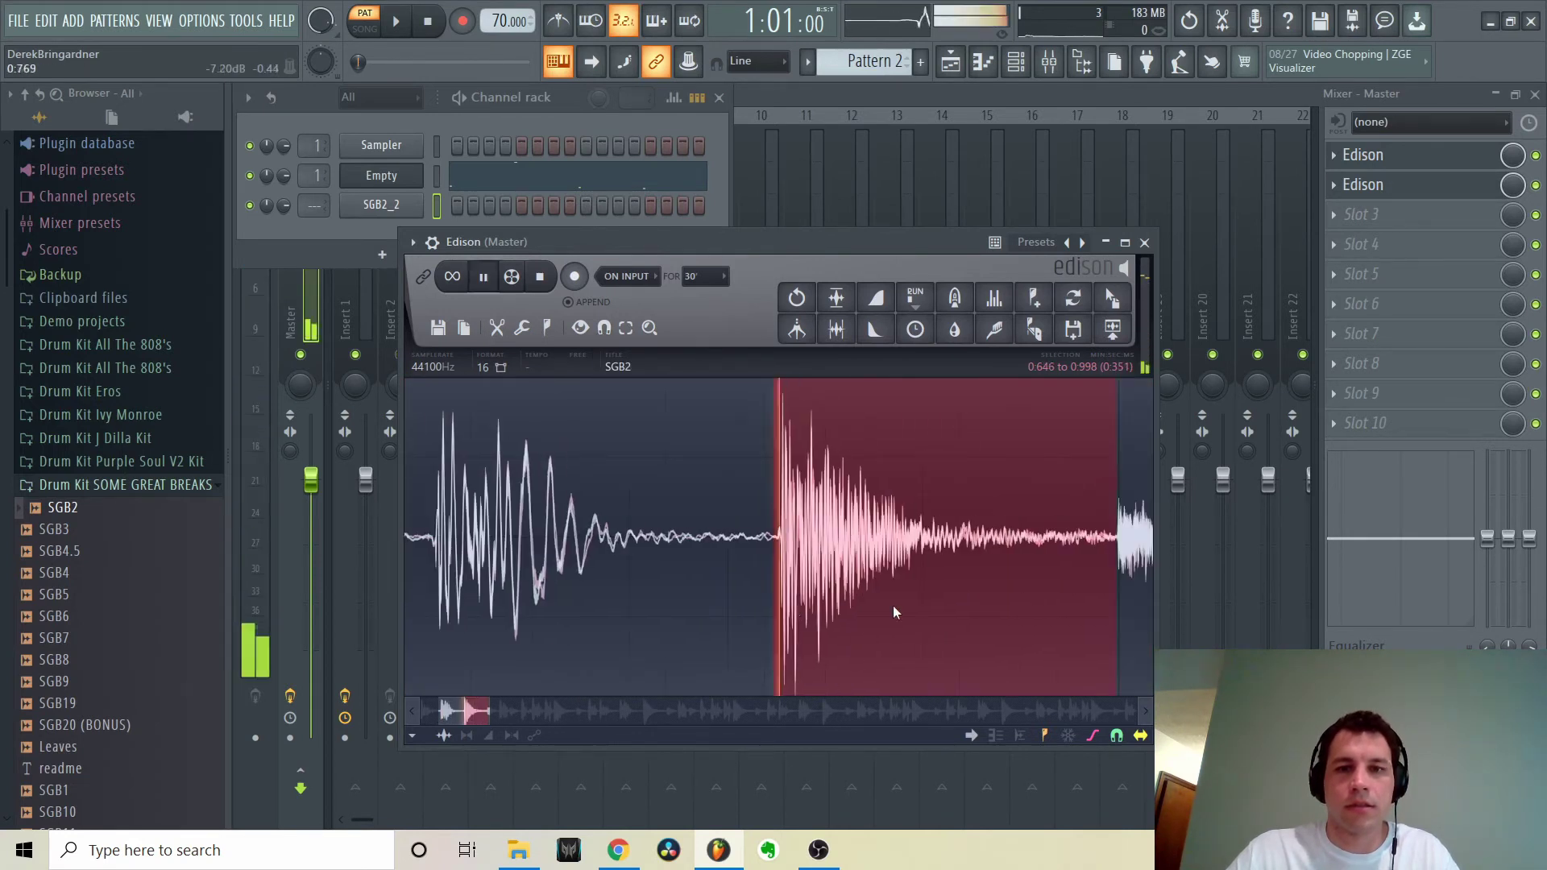
drag(1112, 304, 360, 230)
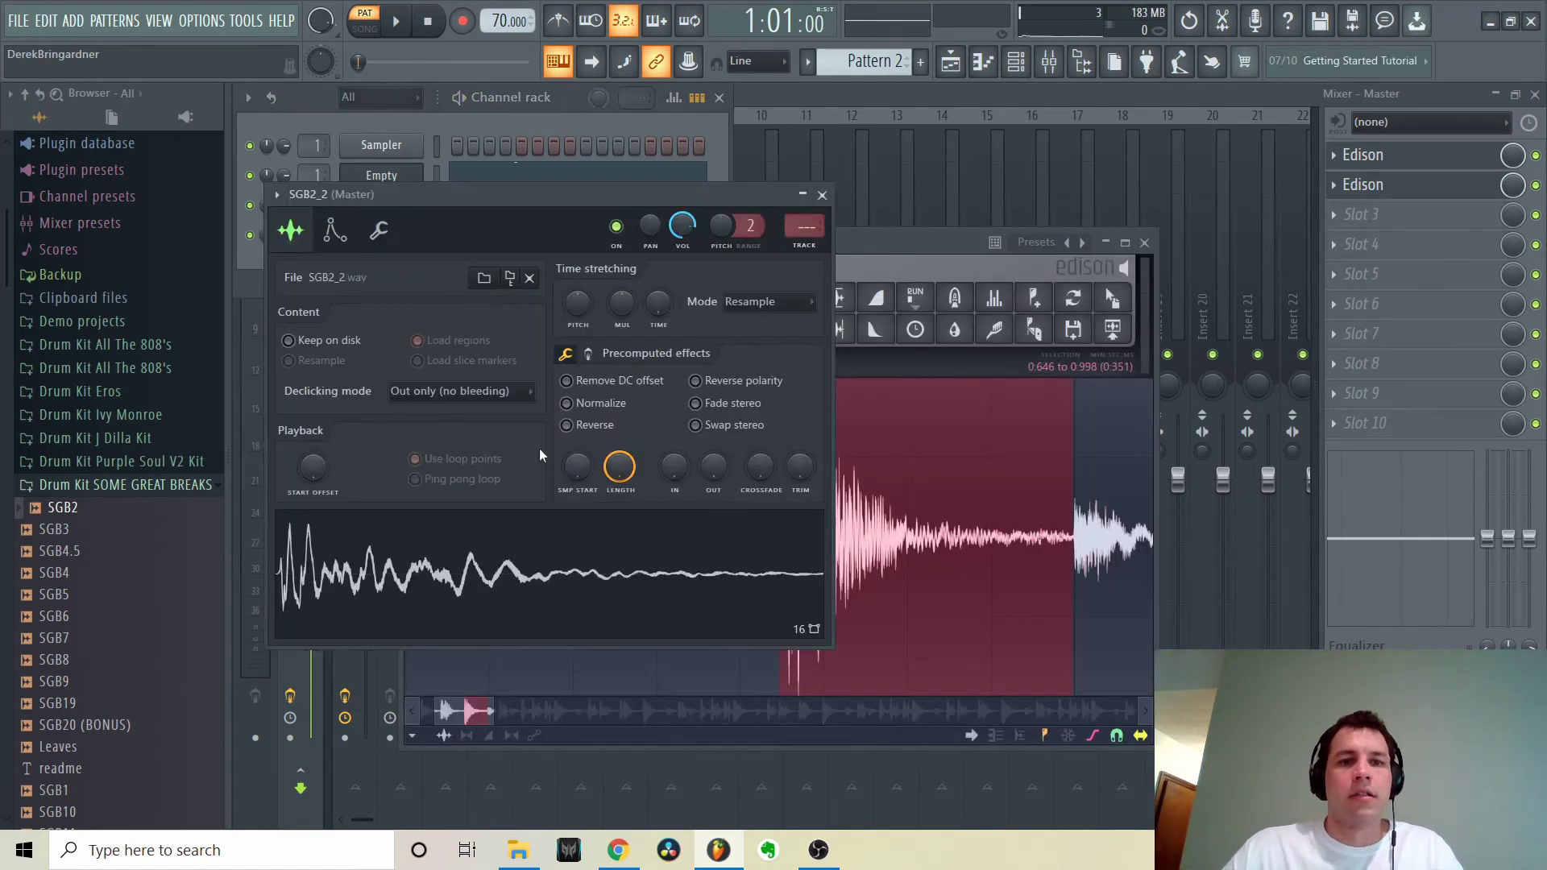
Audition the SGB2_2 sample and turn on Normalize for both the SGB2_2 and SGB2_3 channels
click(562, 524)
click(427, 123)
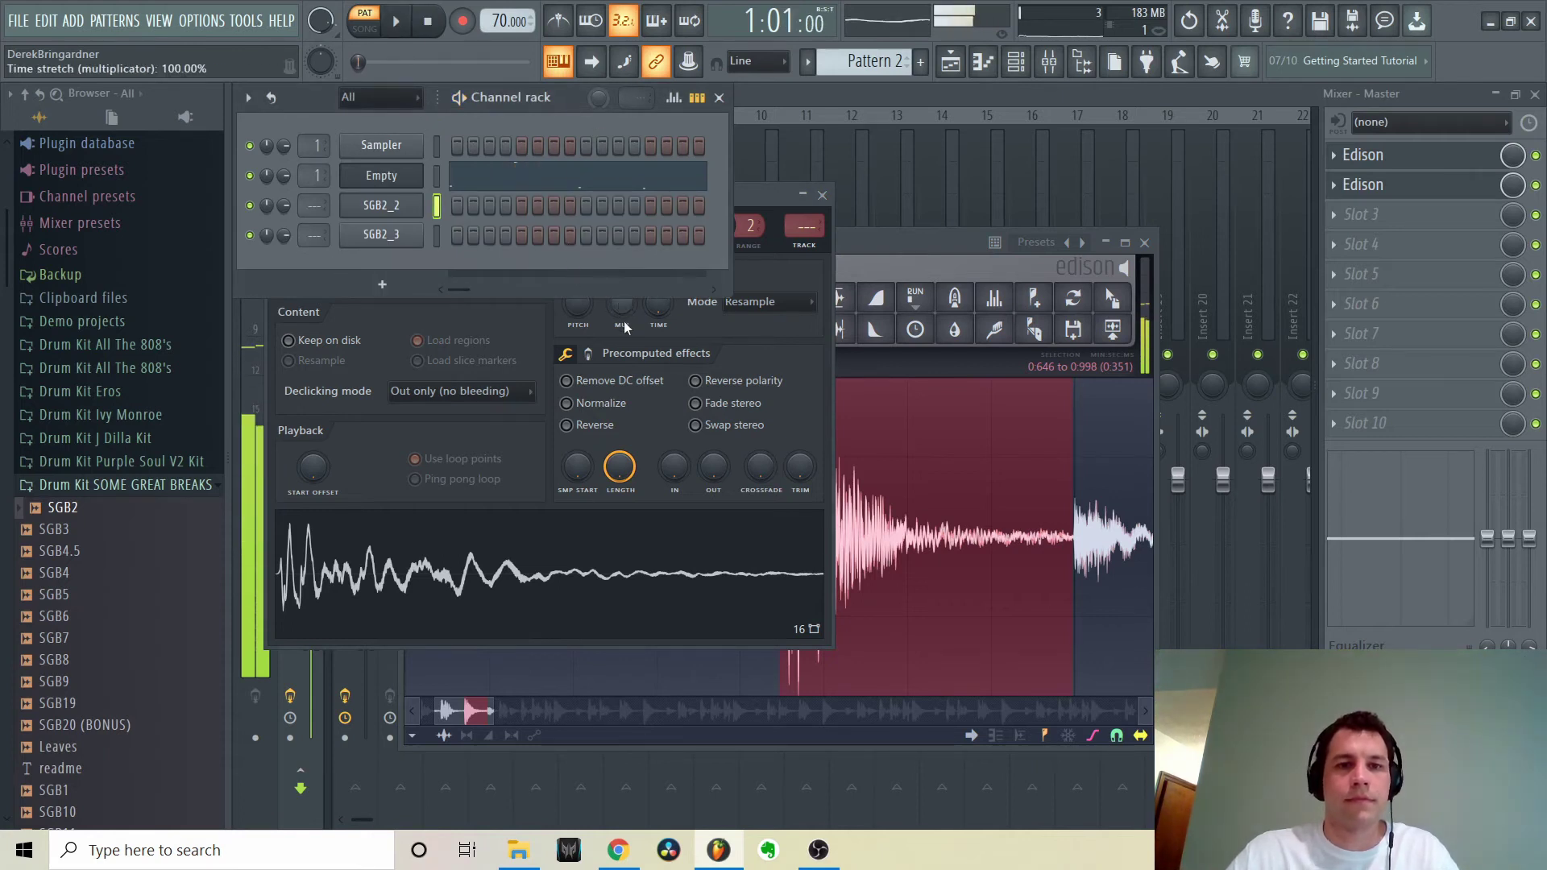
click(614, 406)
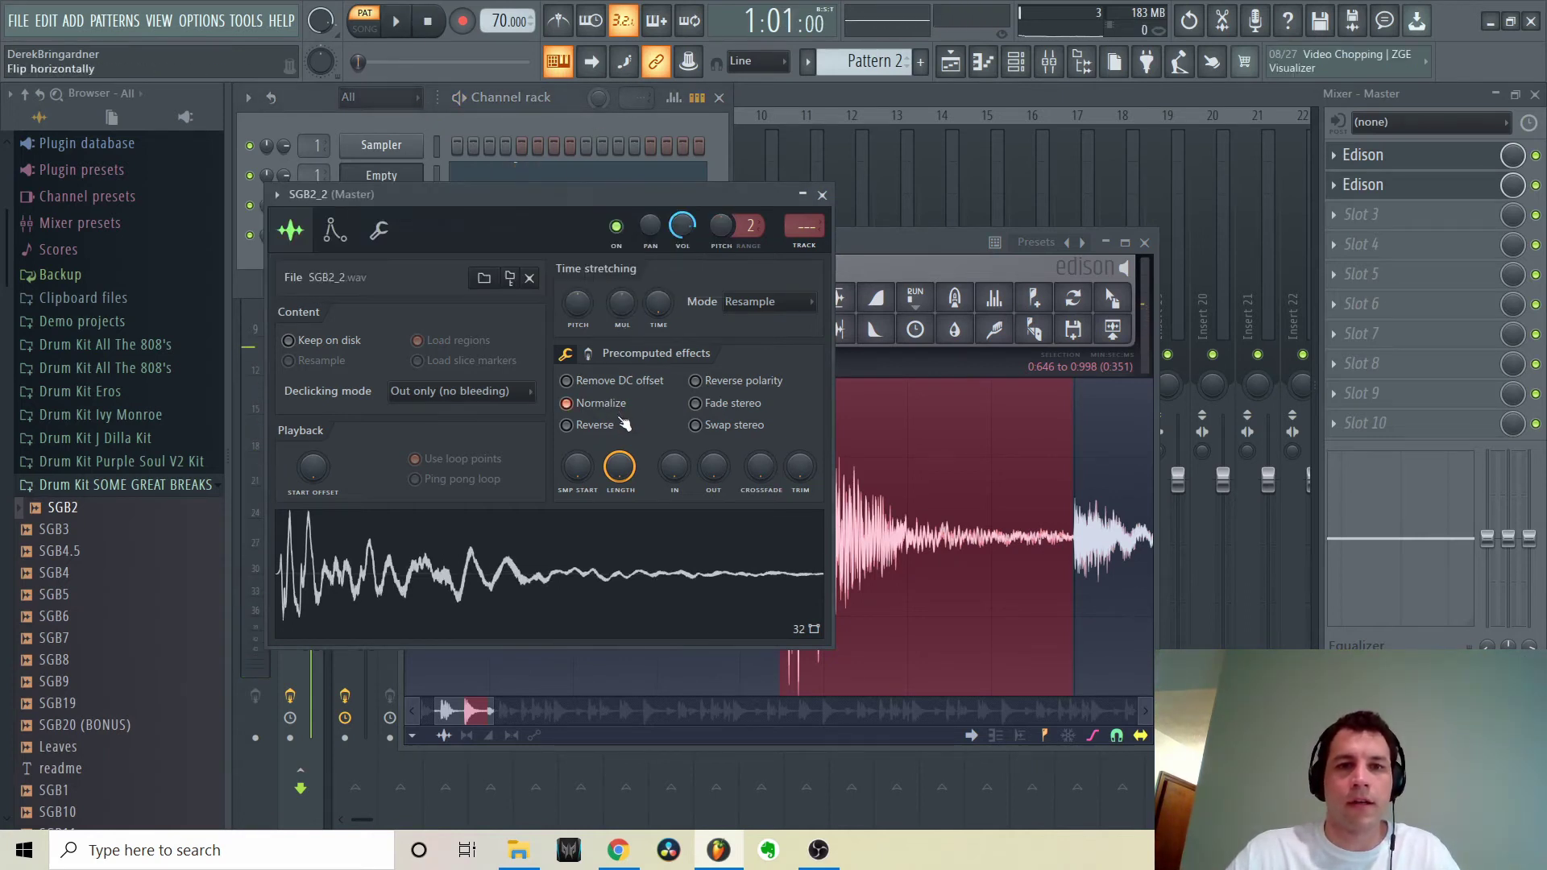
click(504, 171)
click(388, 232)
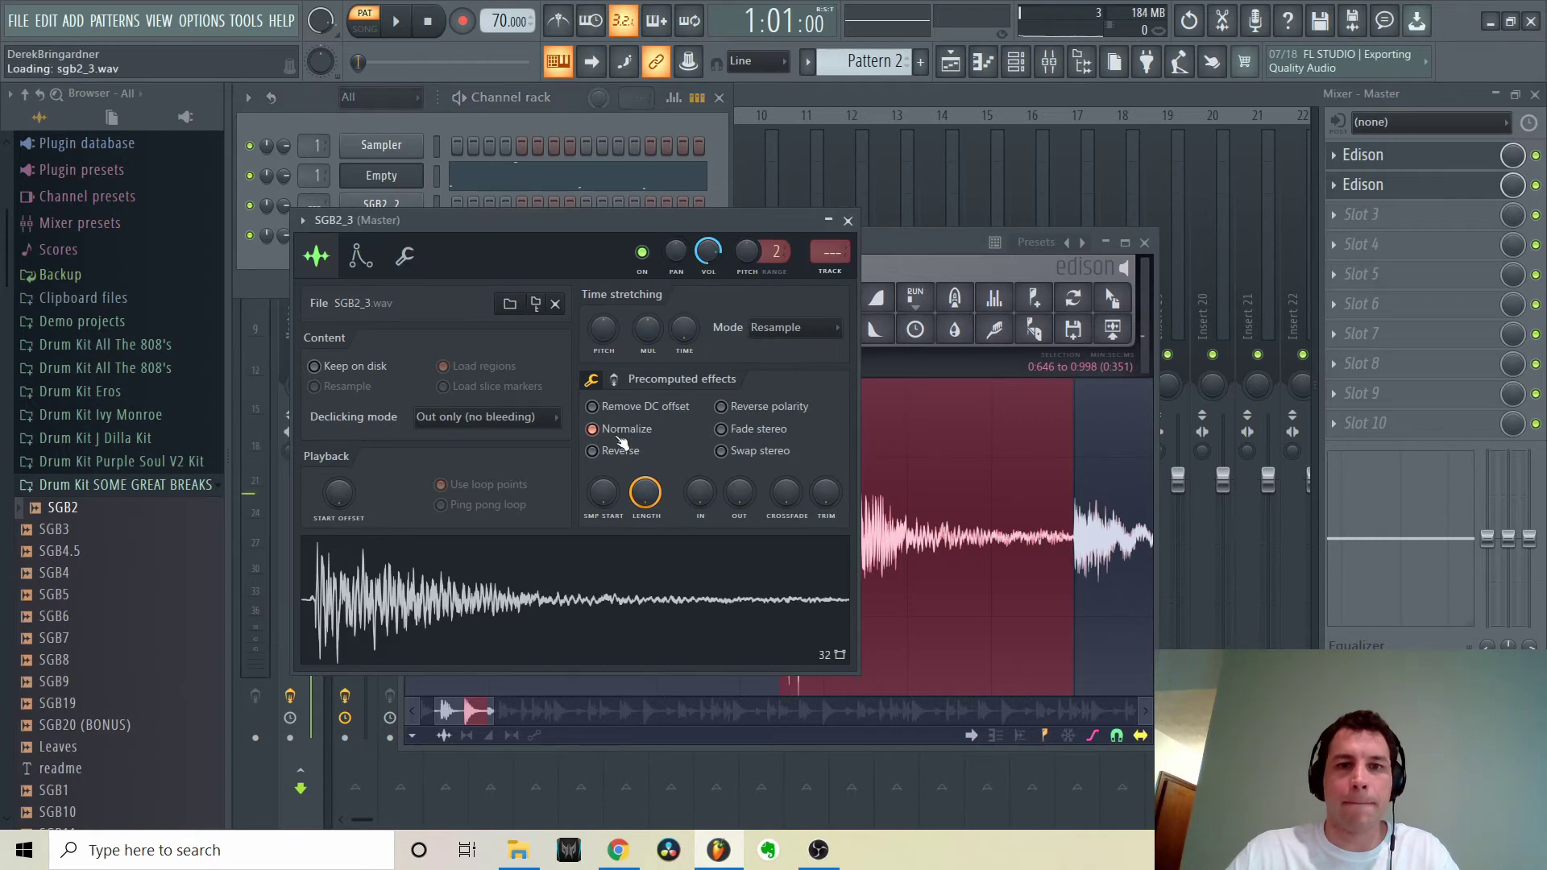
Select the hi-hat hit of SGB2 from 0:998 to 1:165 in Edison and add it to the channel rack as a new channel
click(922, 246)
drag(1075, 596, 924, 624)
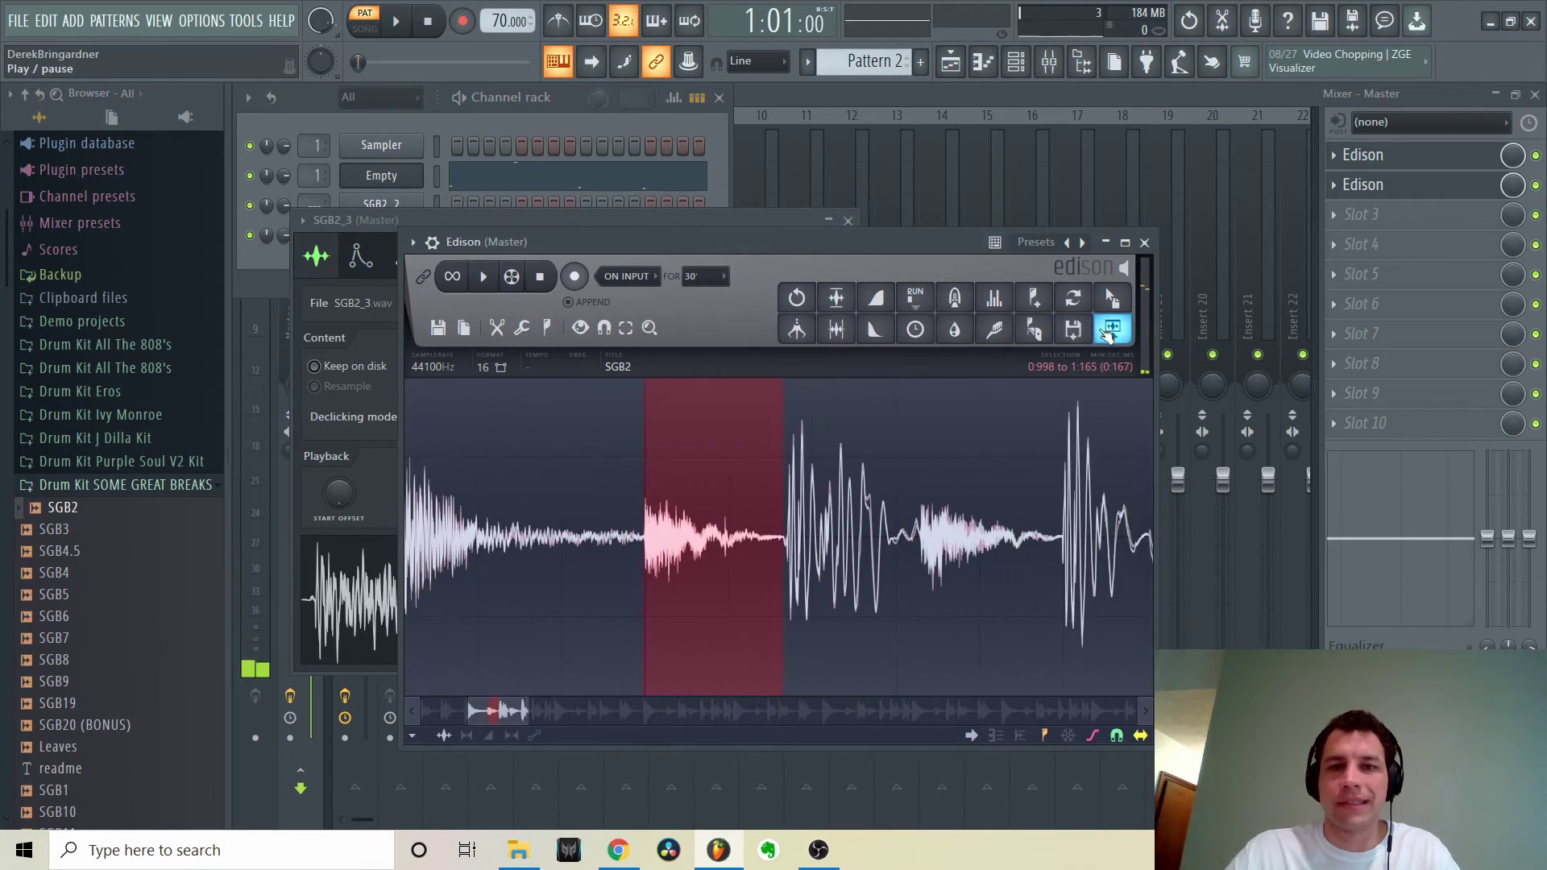
drag(1120, 301, 372, 283)
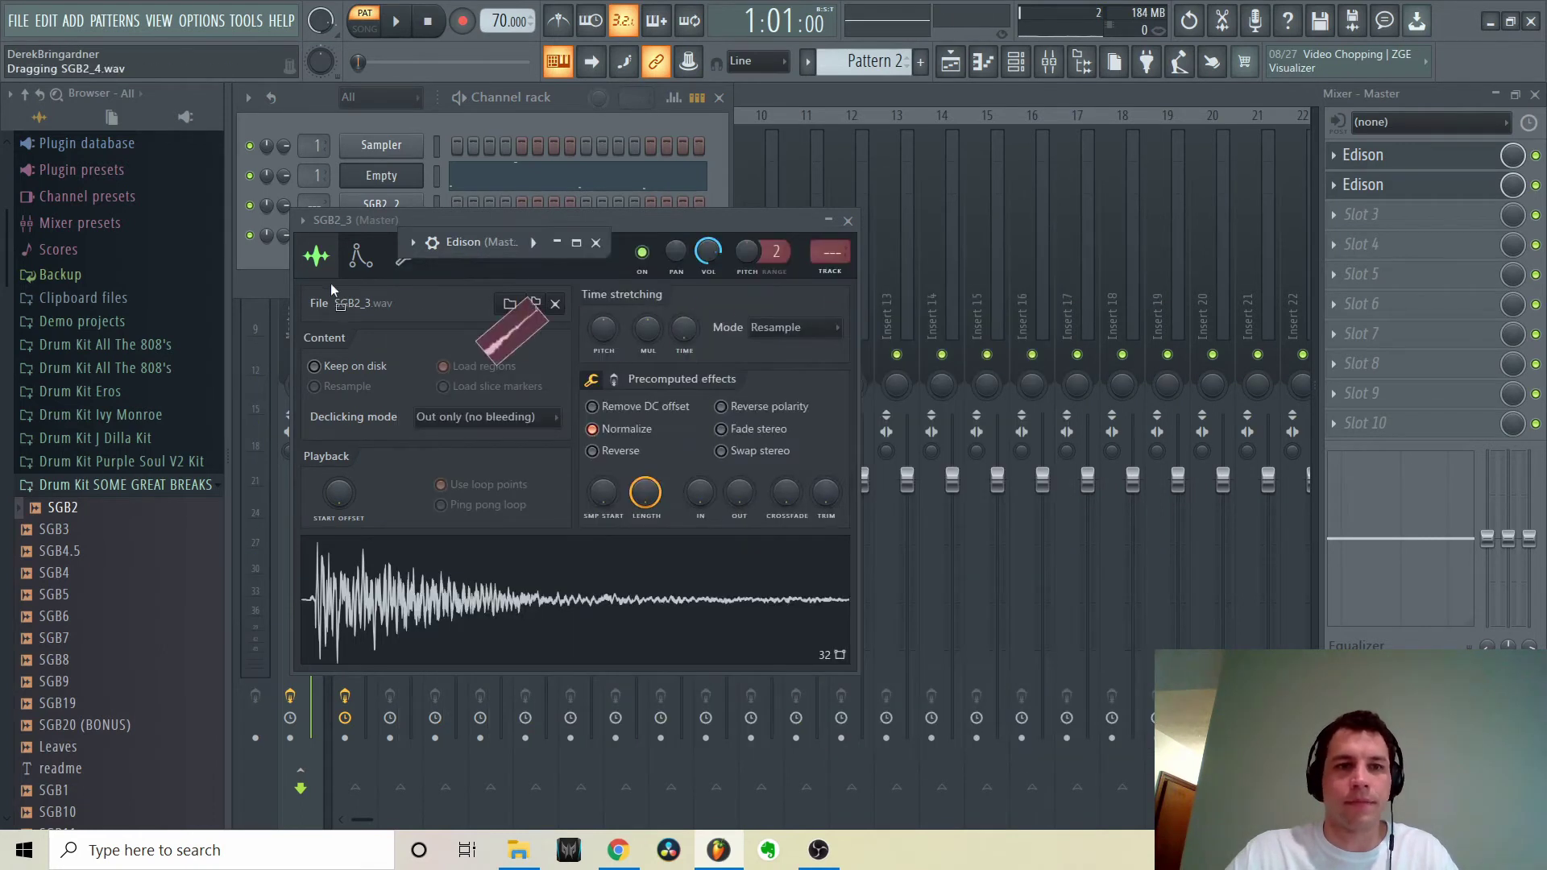
drag(274, 258, 288, 288)
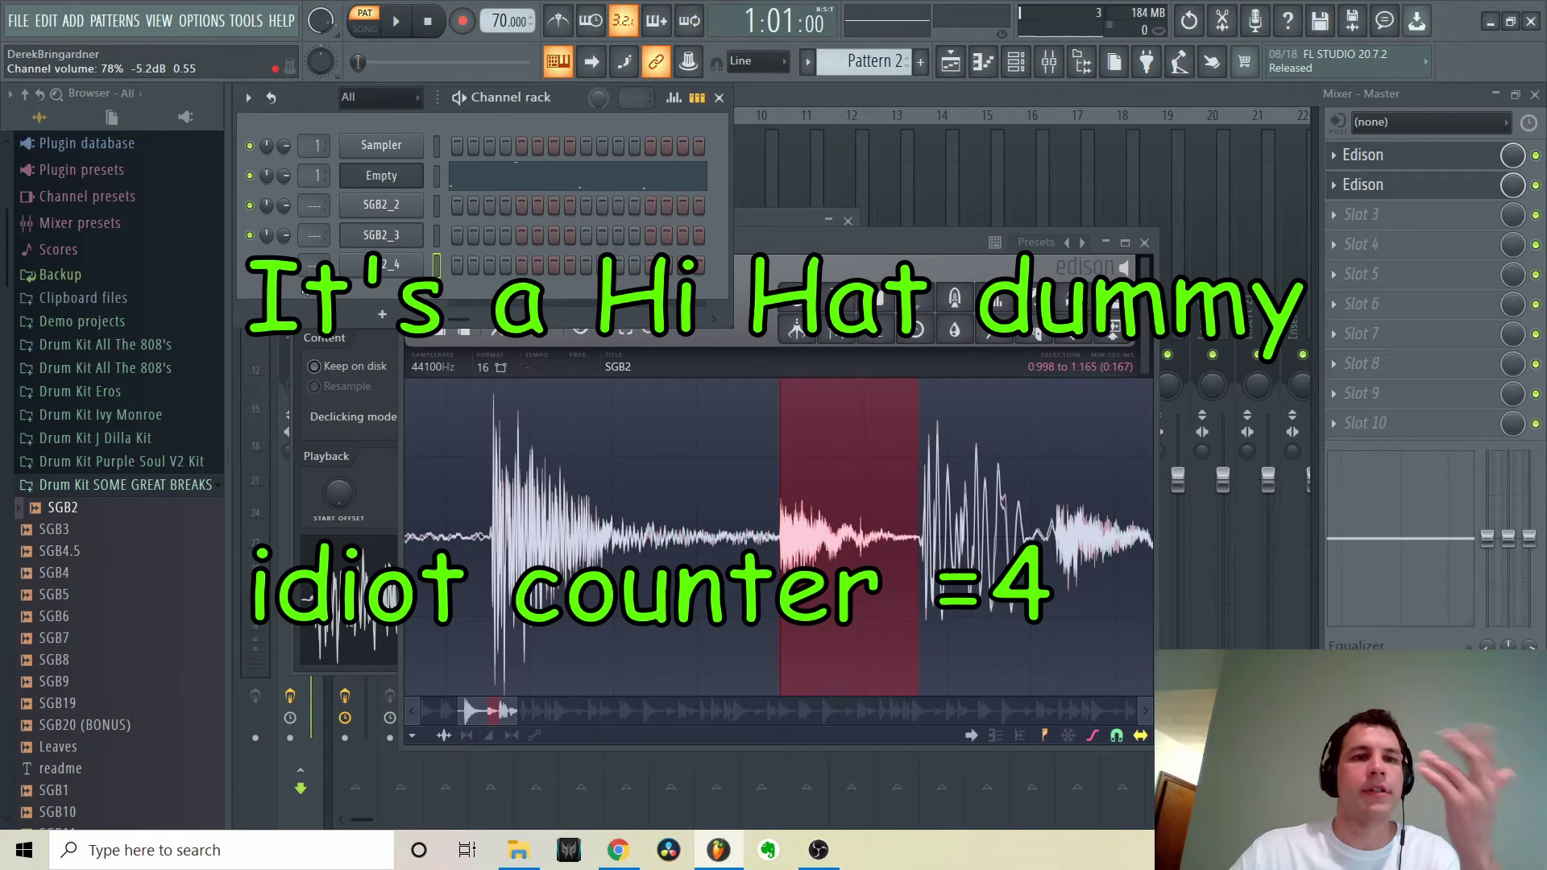
Route SGB2_2, SGB2_3 and SGB2_4 to mixer tracks 2, 3 and 4, and turn on Normalize for SGB2_4
scroll(318, 207, up, 2)
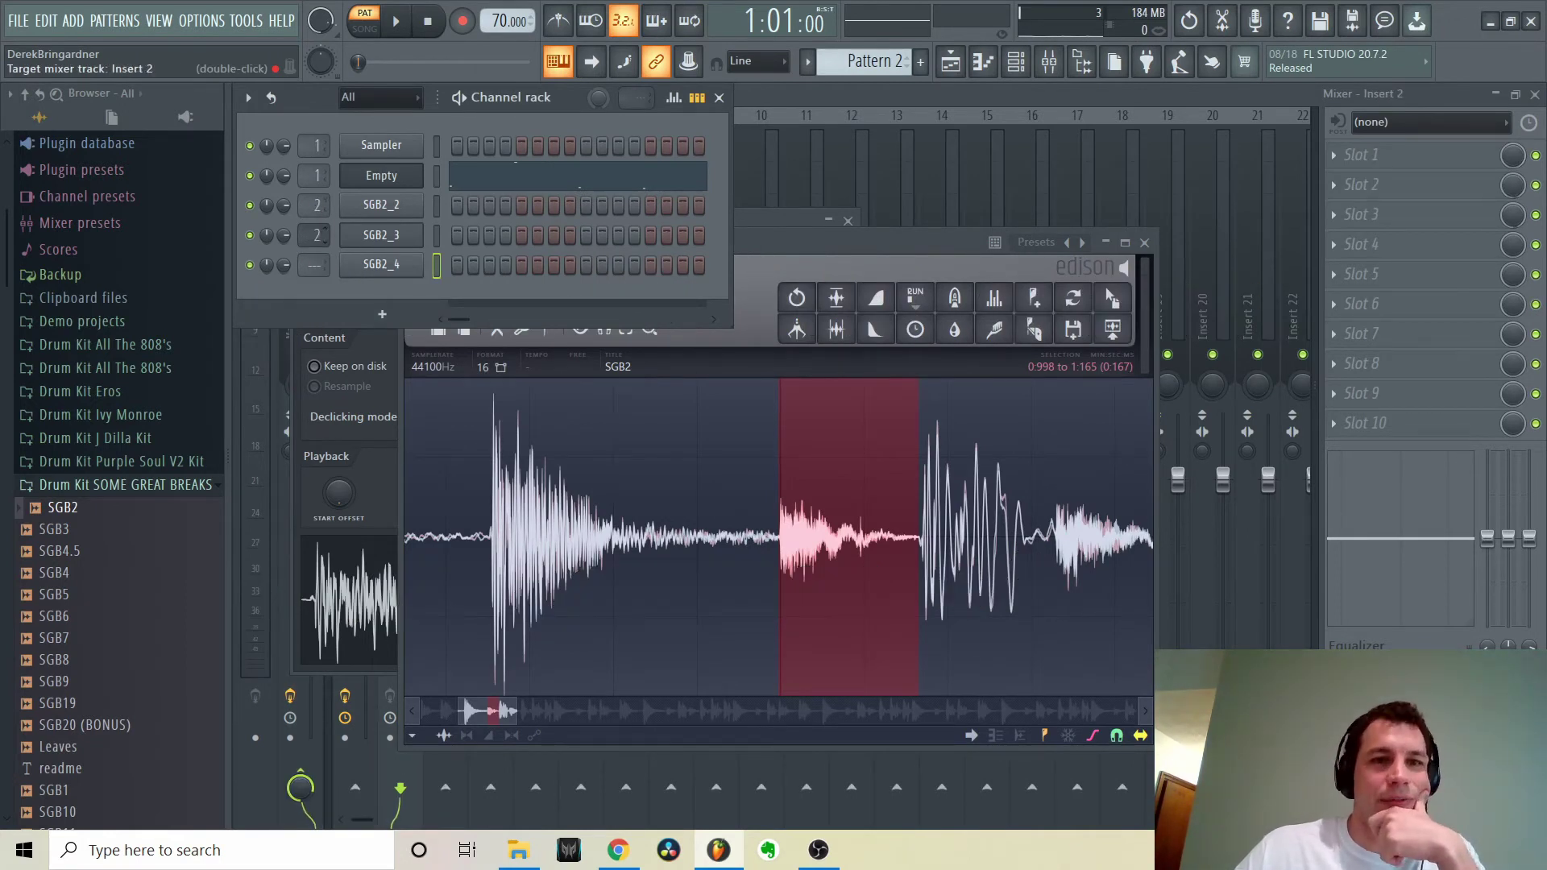
scroll(312, 259, up, 4)
click(385, 264)
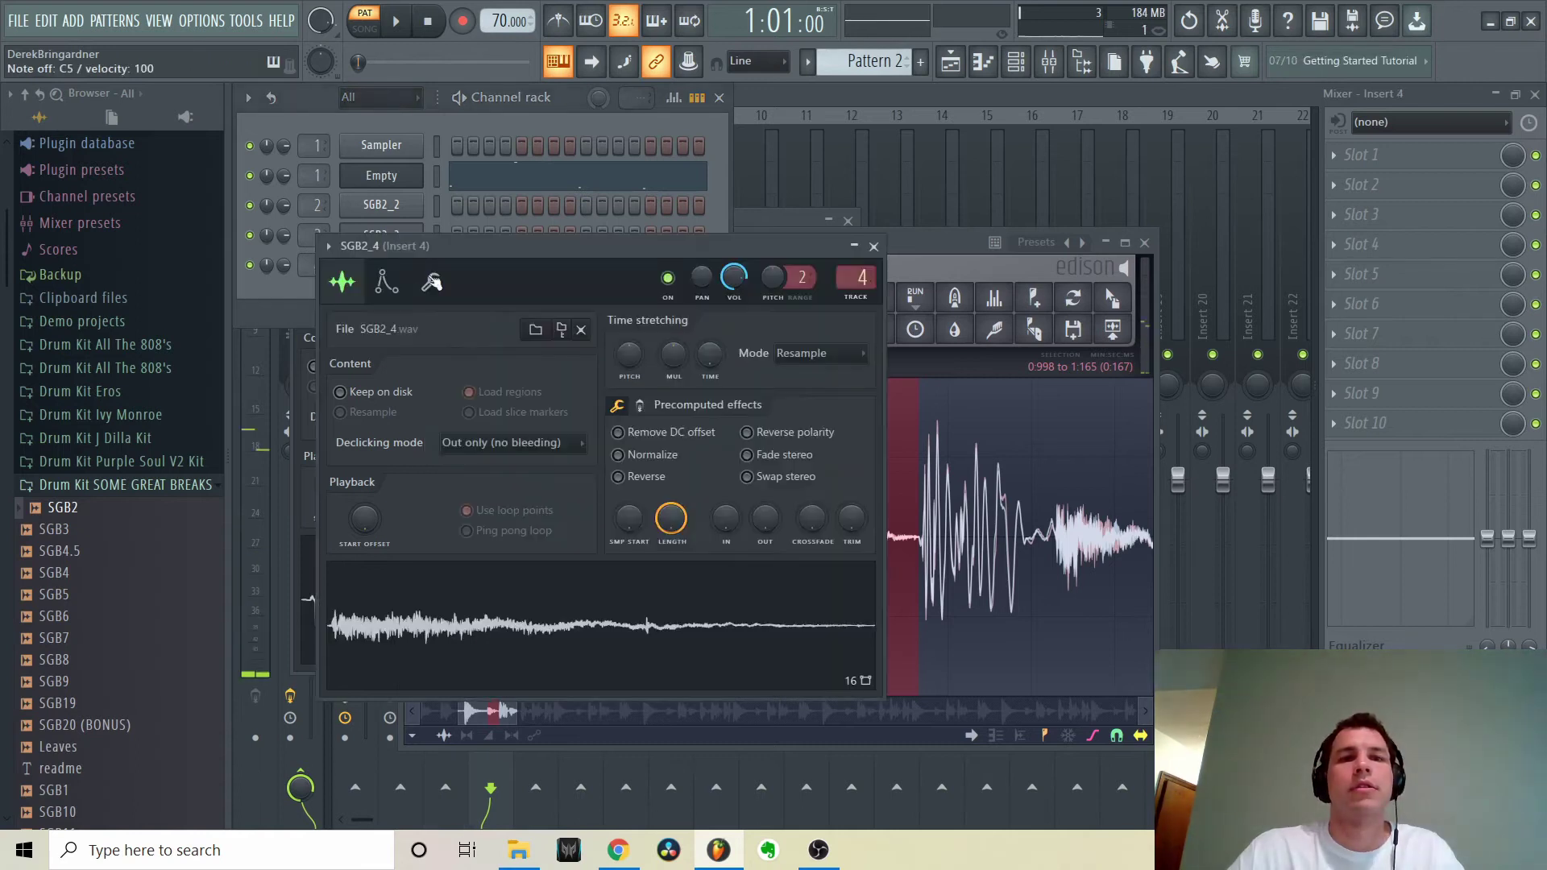
click(645, 456)
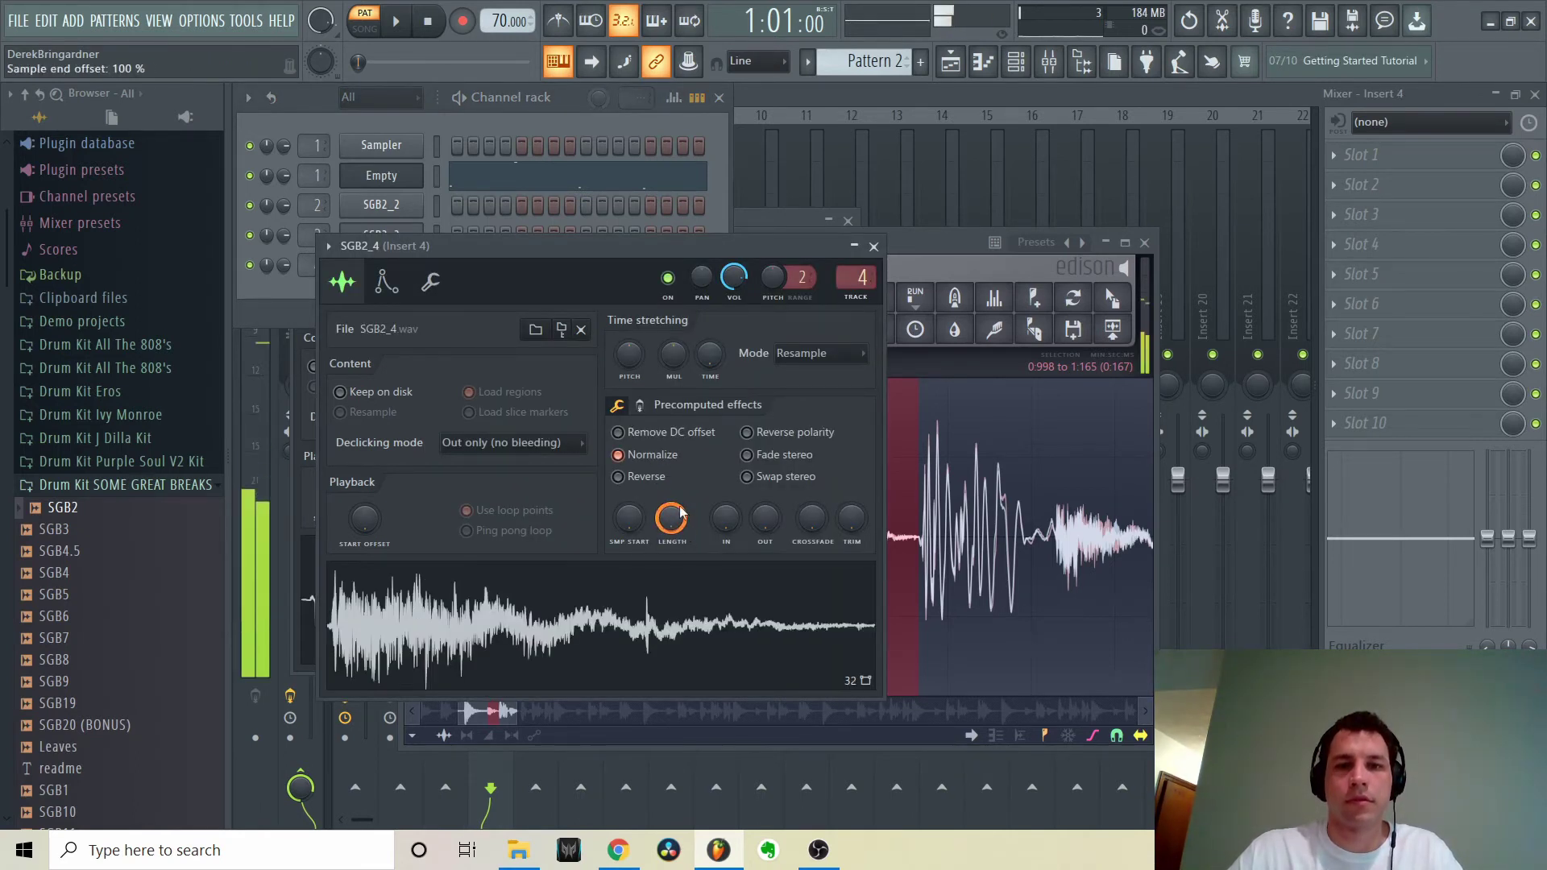
Raise the channel volume of the three SGB2 channels and adjust the quick fade out of SGB2_4
click(291, 268)
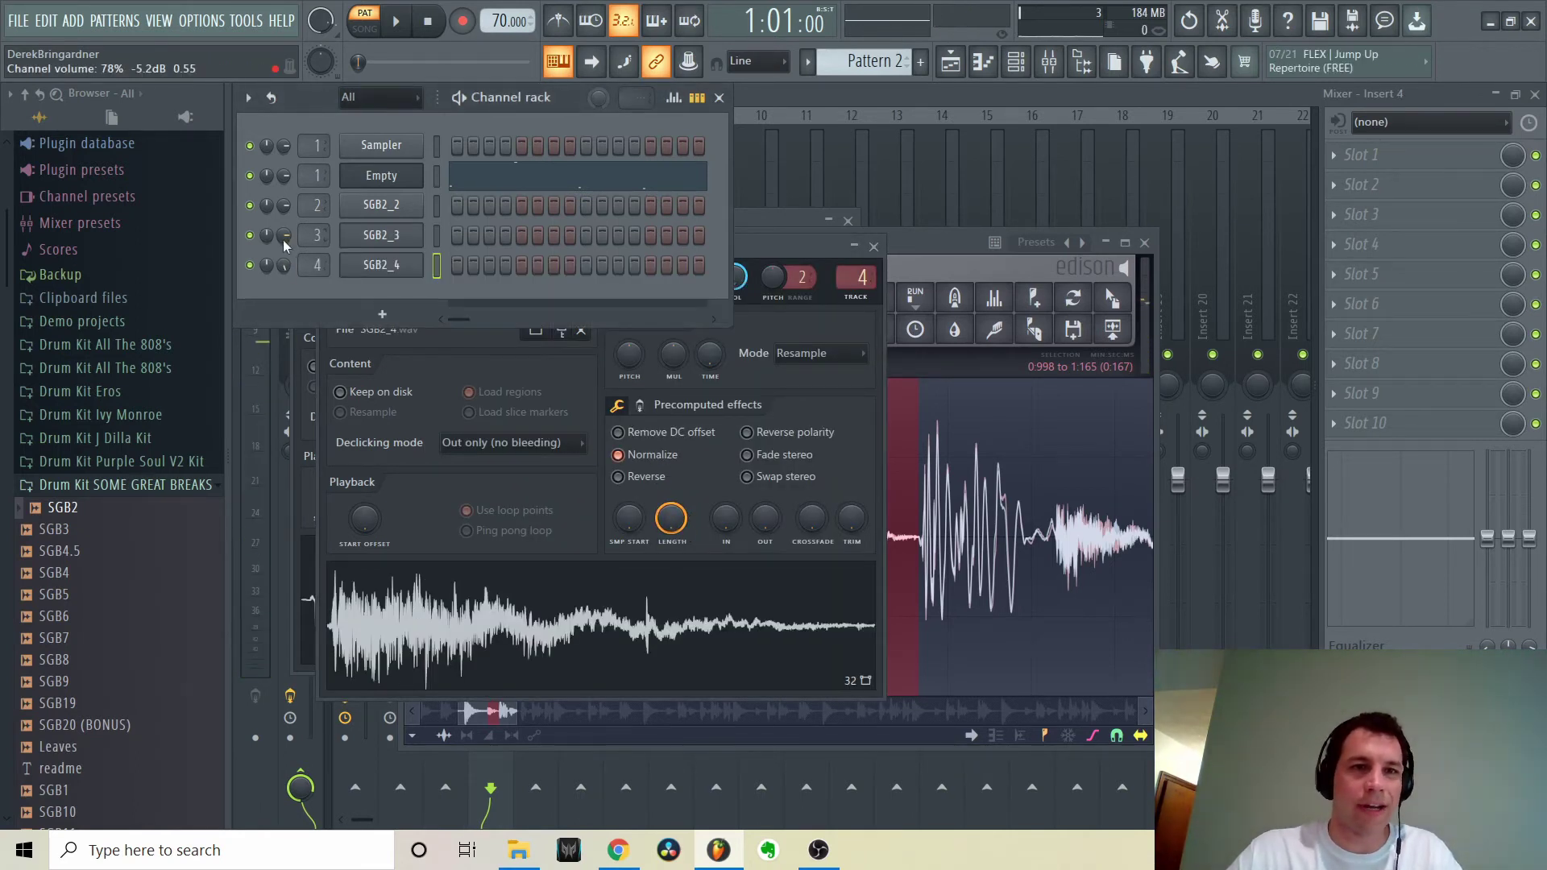
key(q)
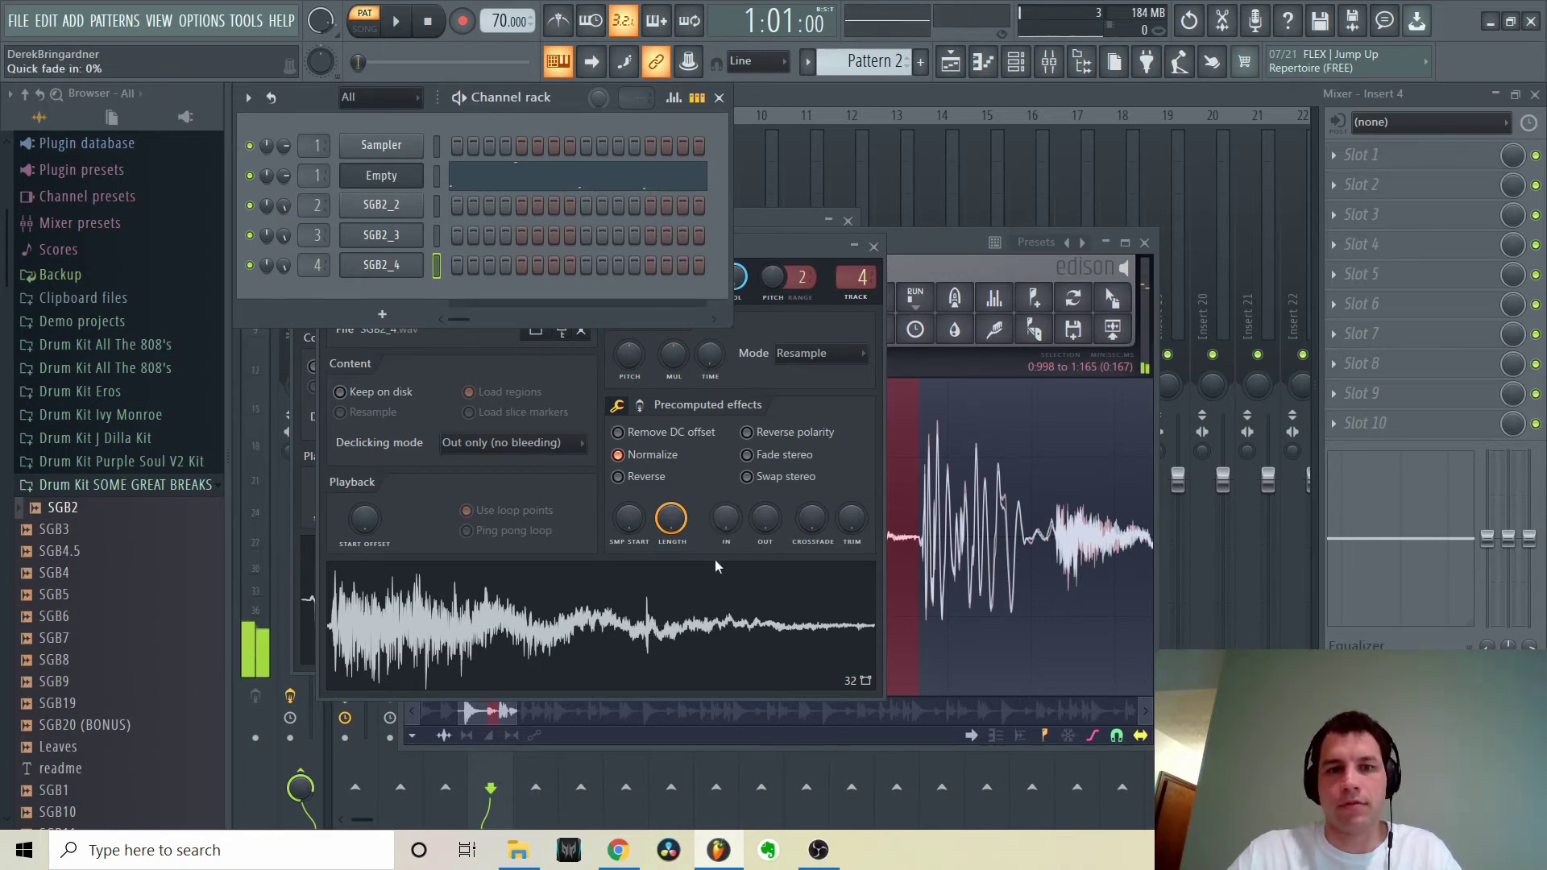
click(763, 520)
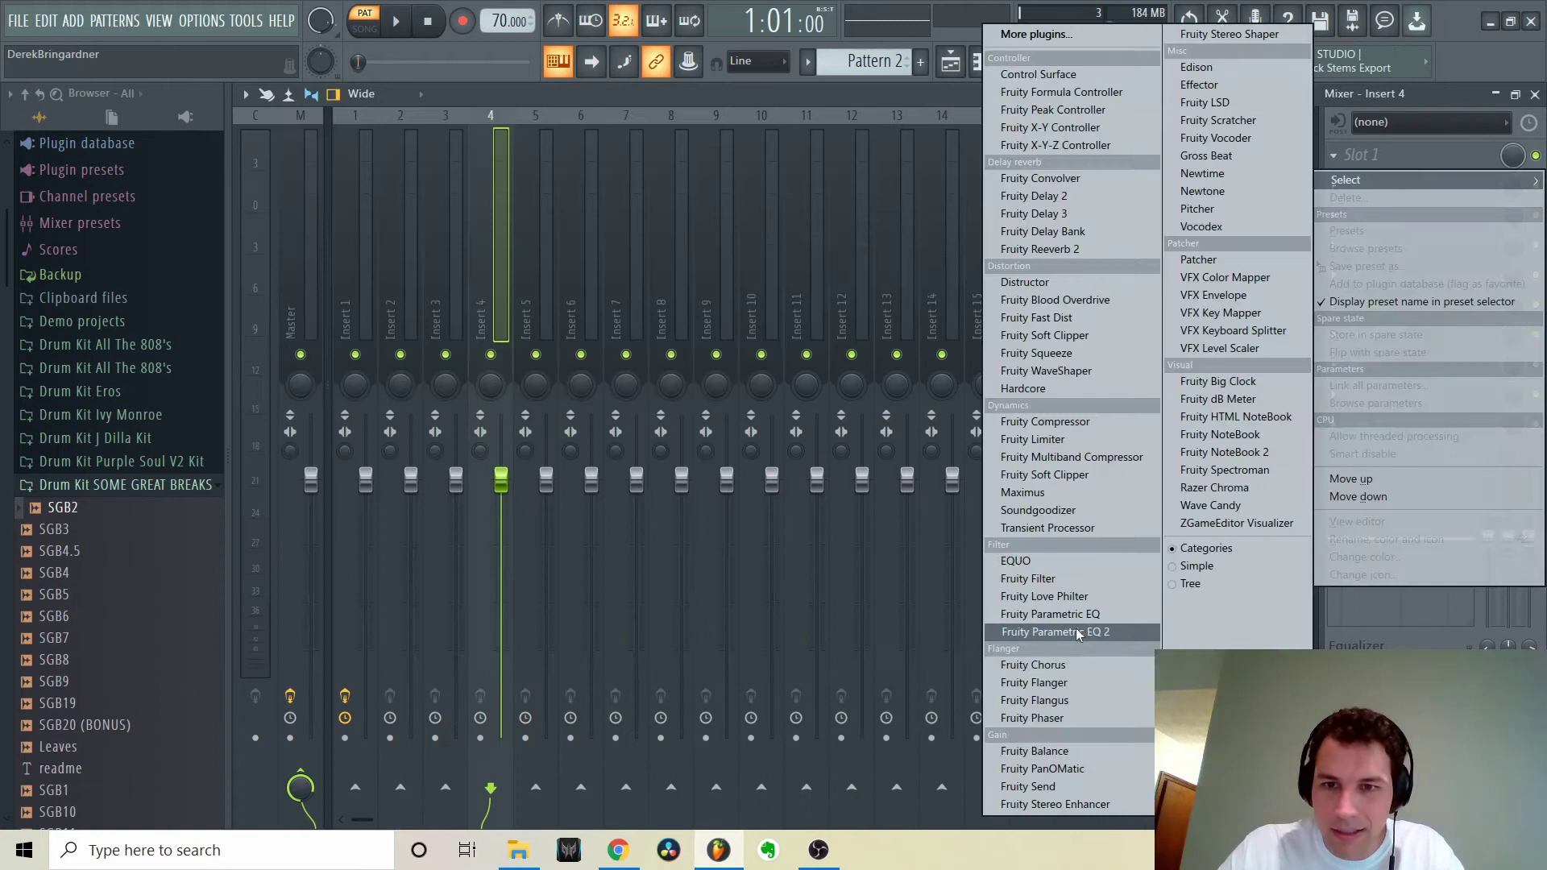
Add Fruity Parametric EQ 2 to Insert 4 with the 20Hz + 18kHz cut preset, raise the high pass to about 403 Hz and widen both bands
click(1075, 630)
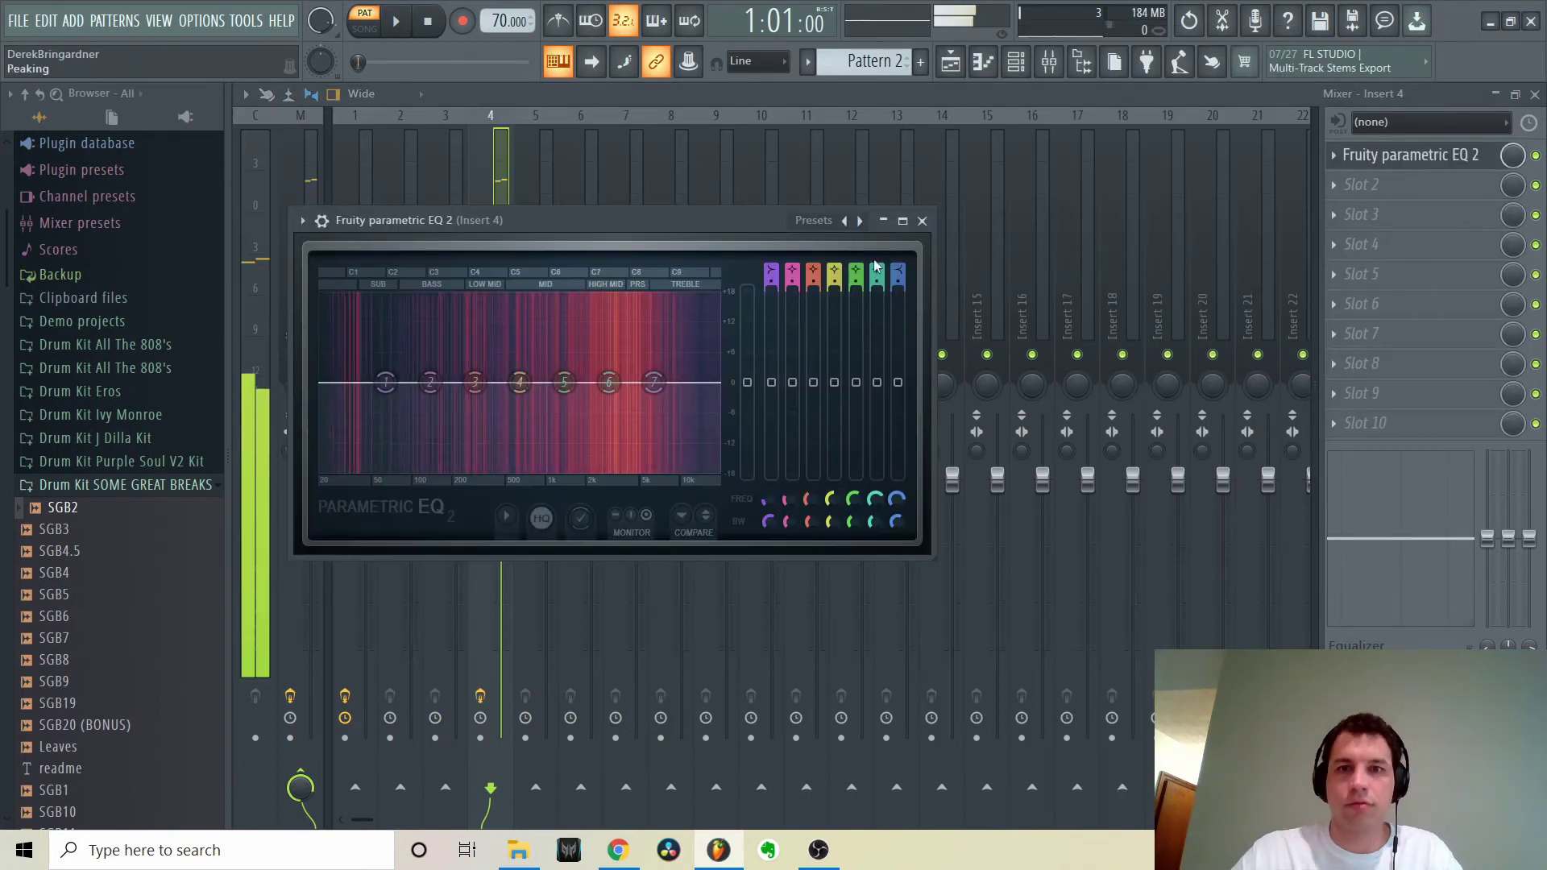
click(859, 220)
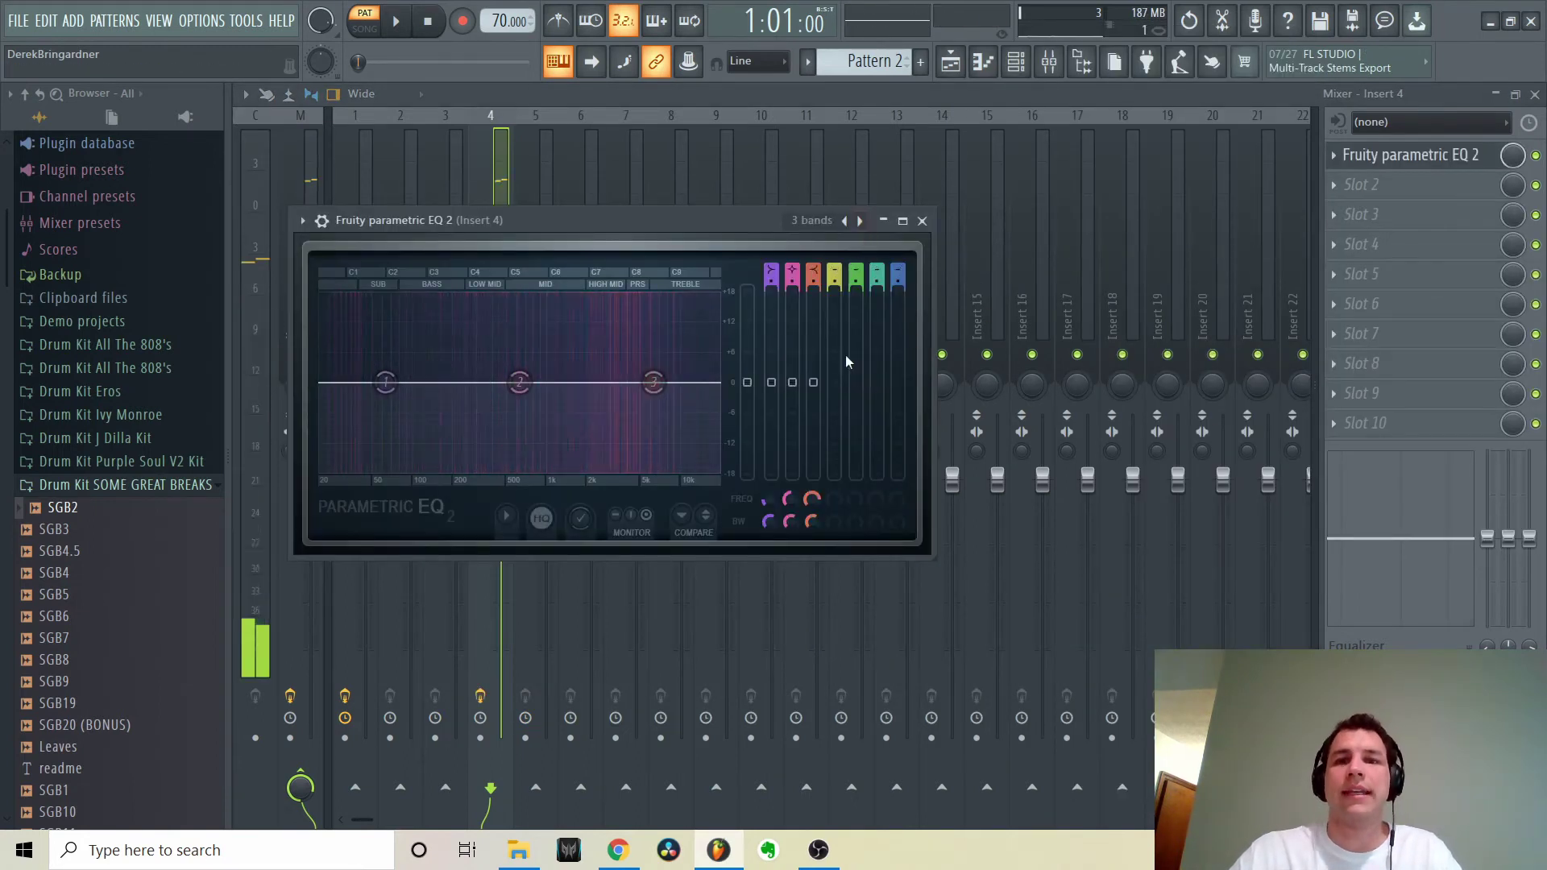
click(860, 220)
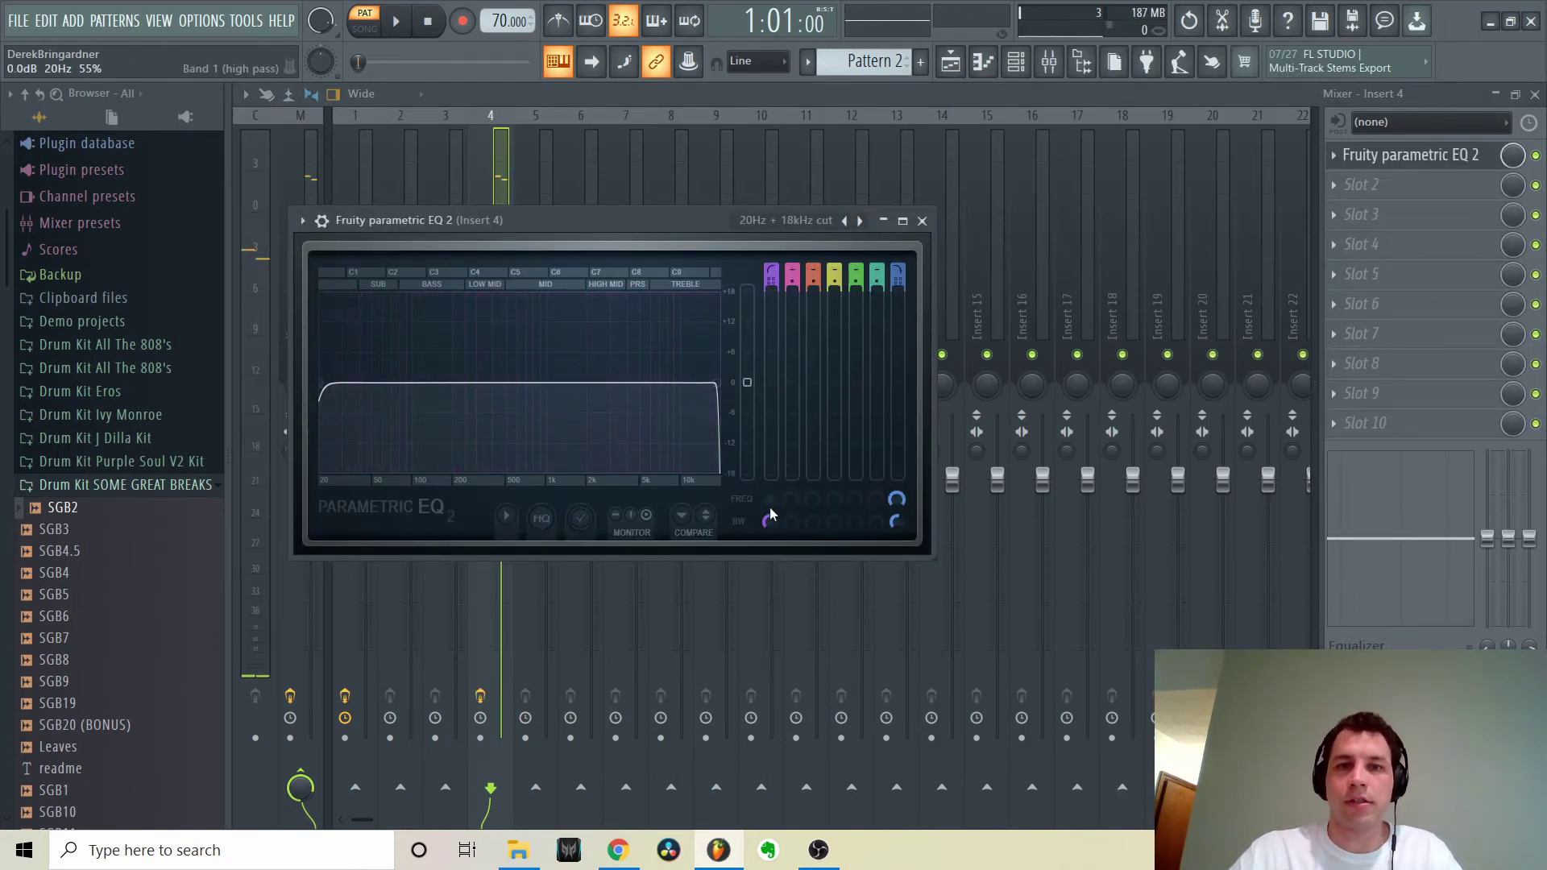
drag(771, 514, 771, 467)
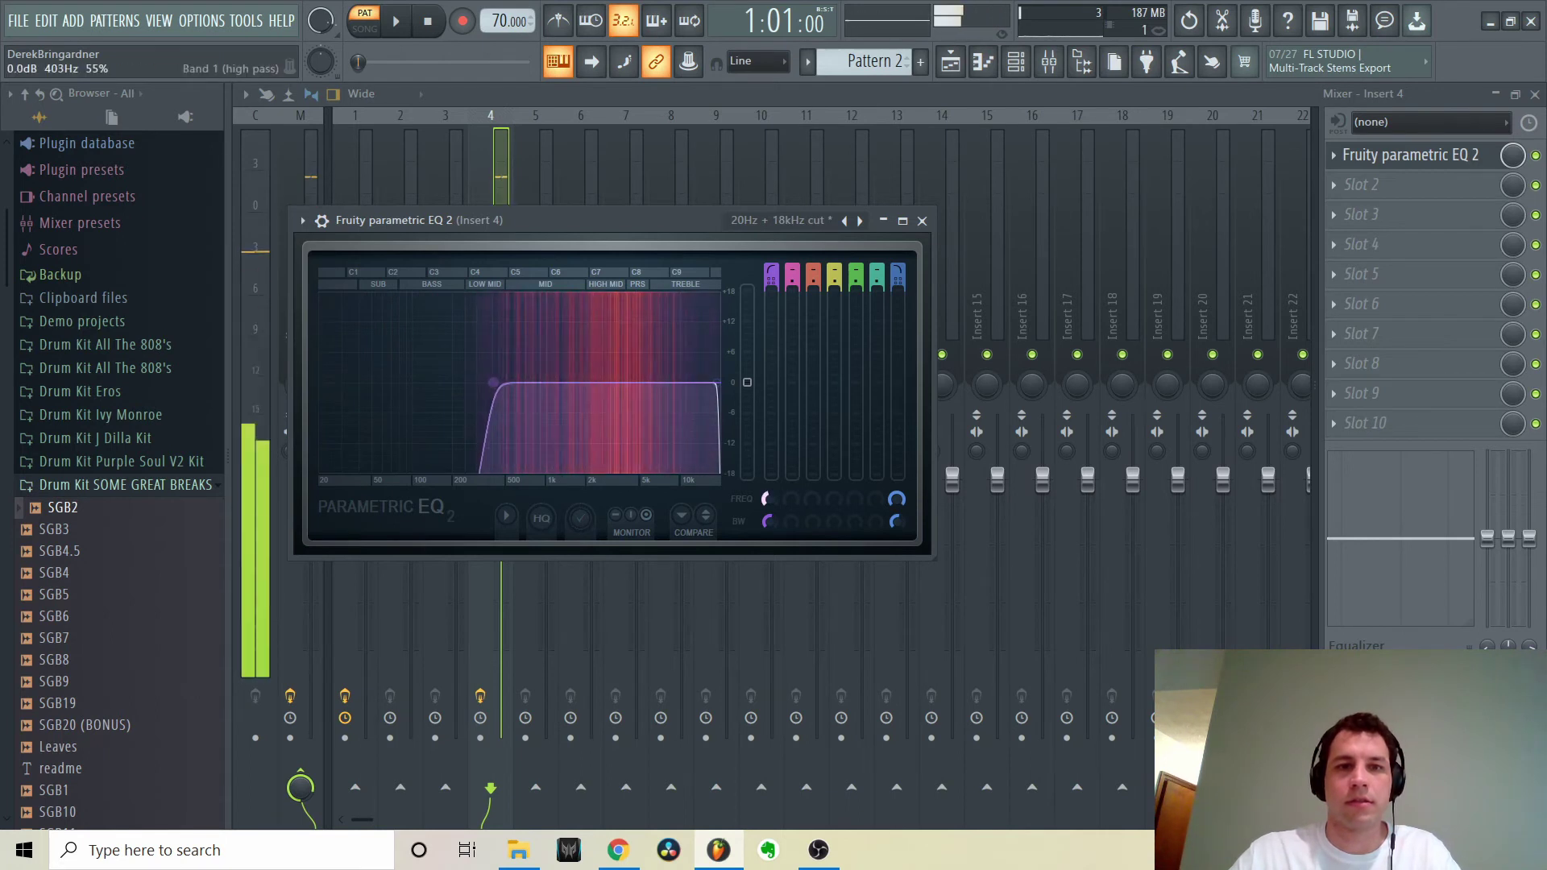
drag(768, 522, 768, 492)
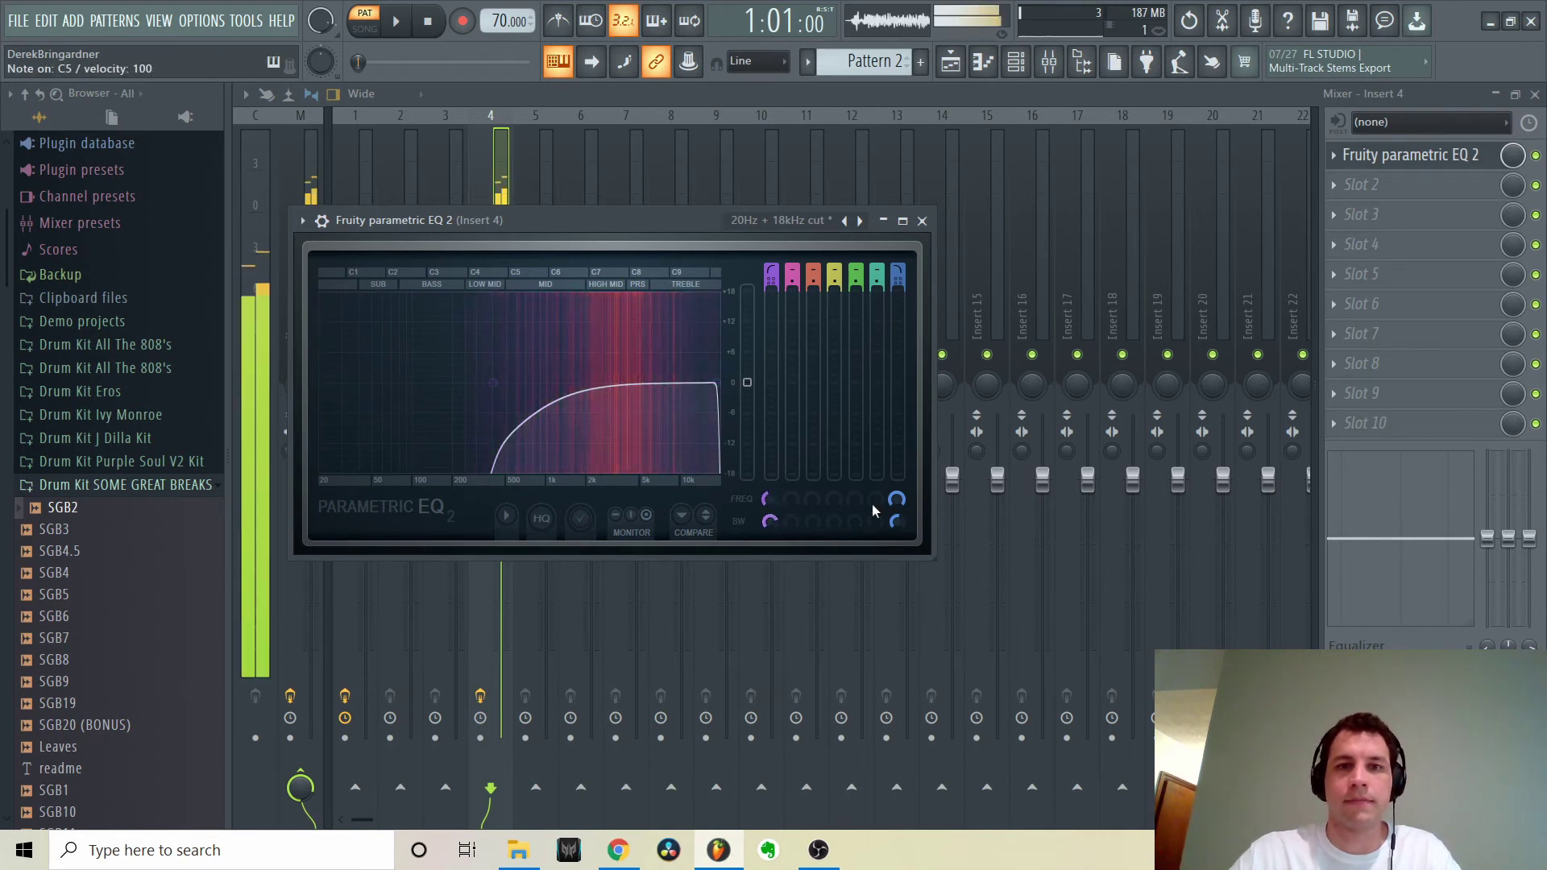
drag(895, 522, 897, 507)
Set the quick fade out of SGB2_2 to 27% and add Fruity Parametric EQ 2 to Insert 2
key(z)
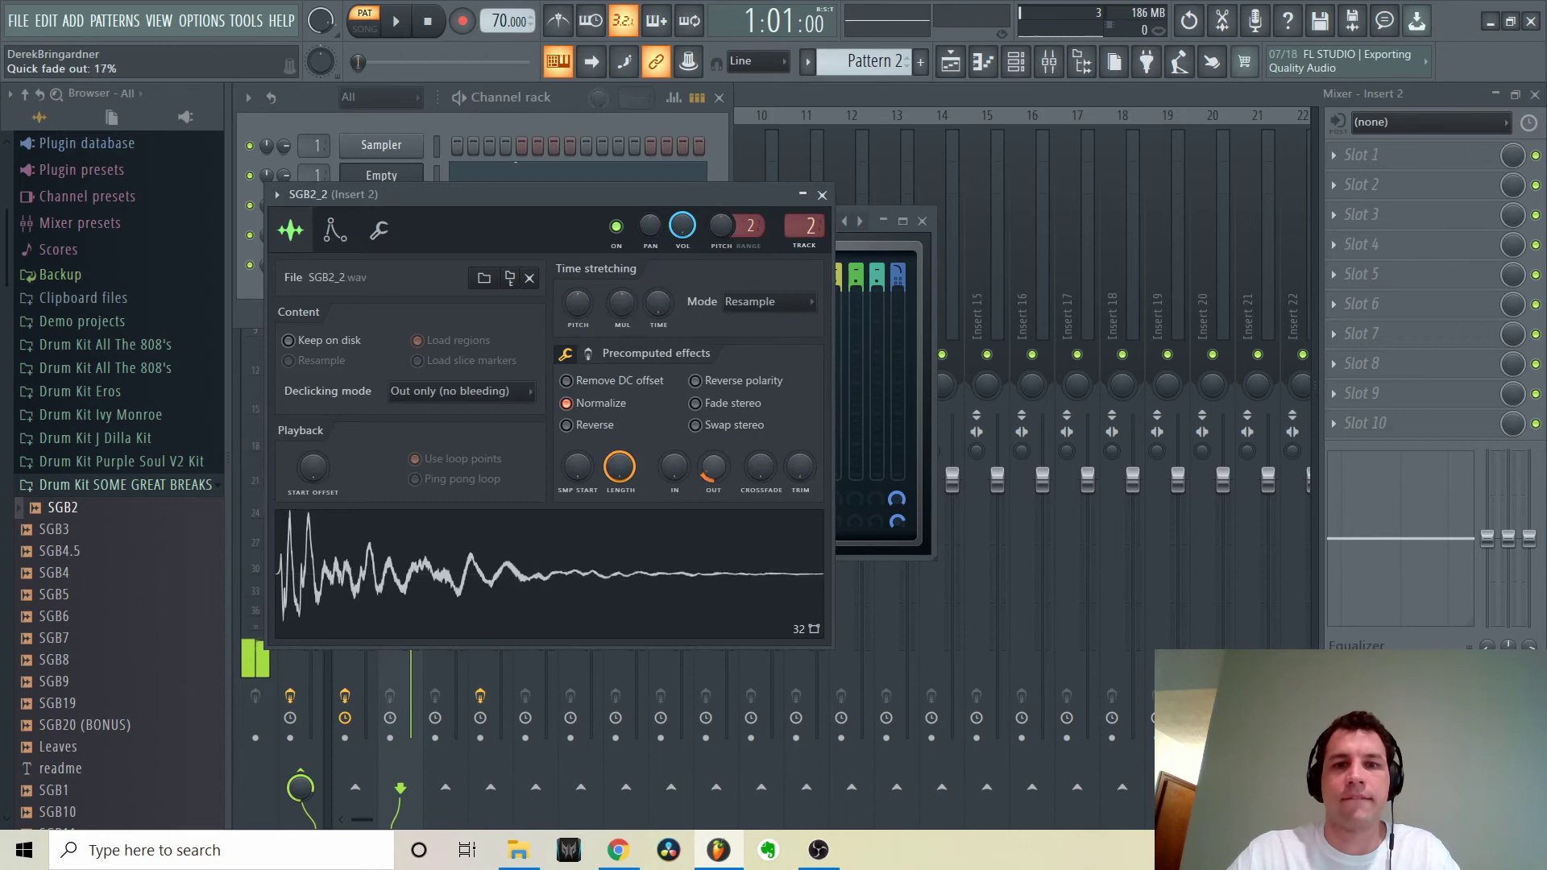
drag(711, 485, 711, 477)
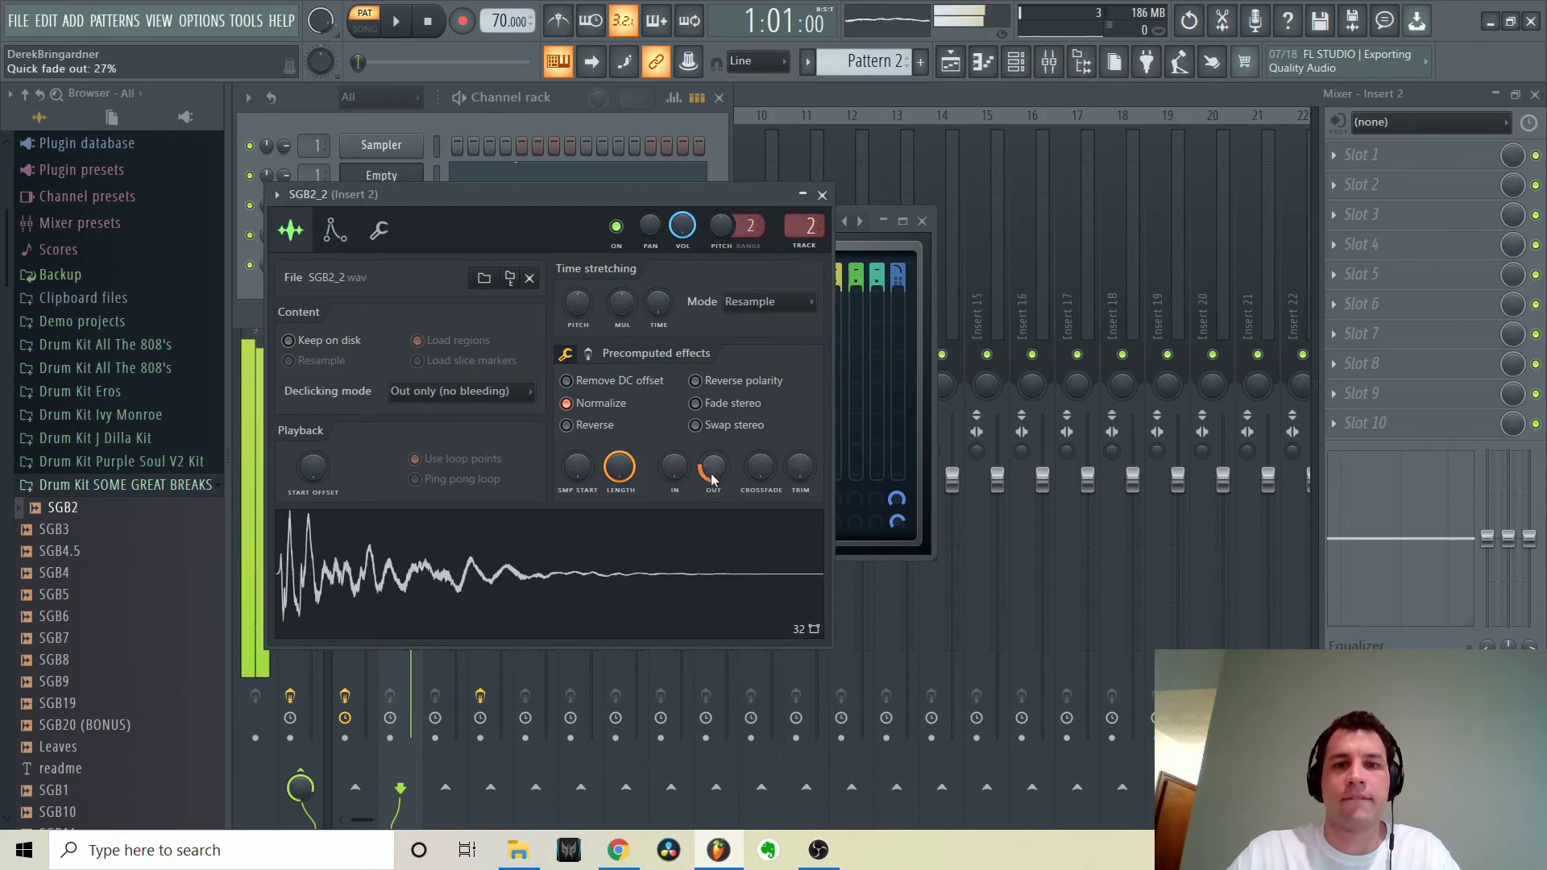
click(1376, 160)
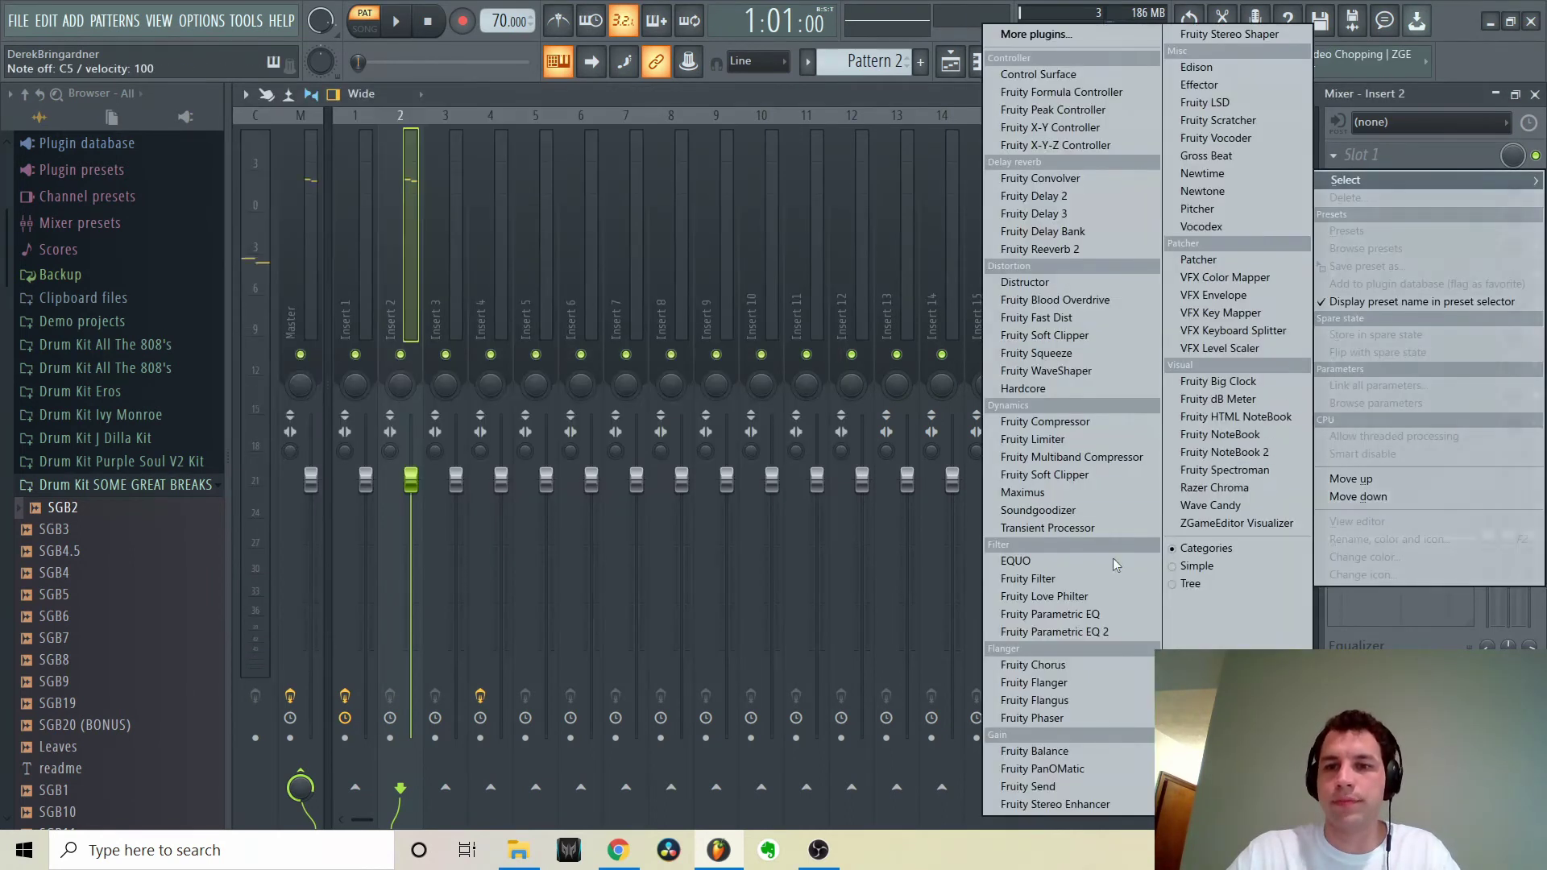
click(1056, 632)
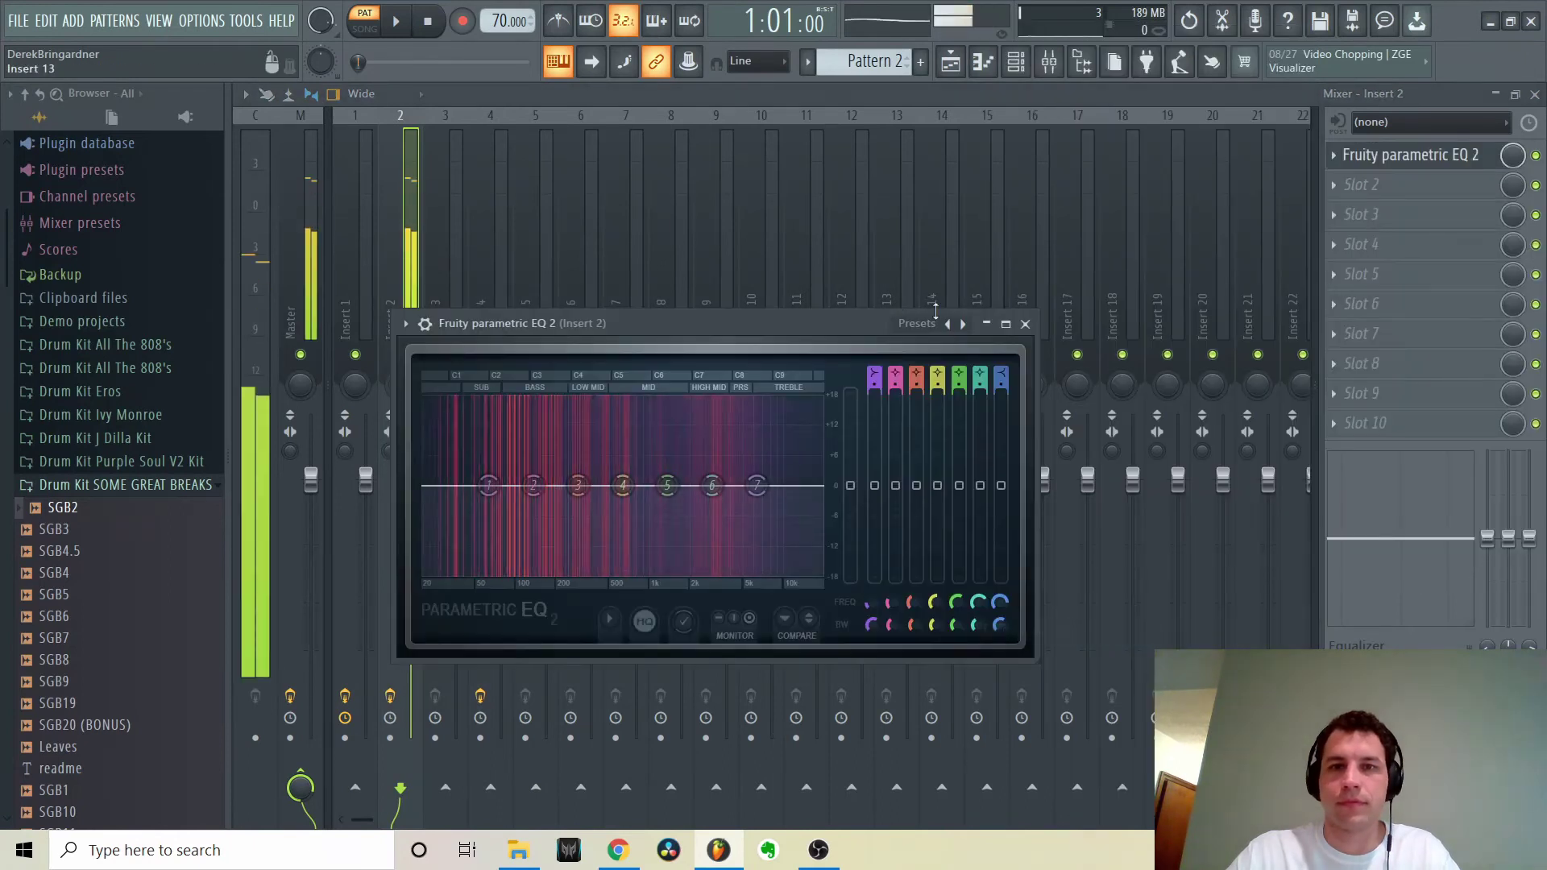
Load the 20Hz + 18kHz cut preset in Insert 2's EQ, then lower the high cut and adjust the low cut frequency
click(967, 325)
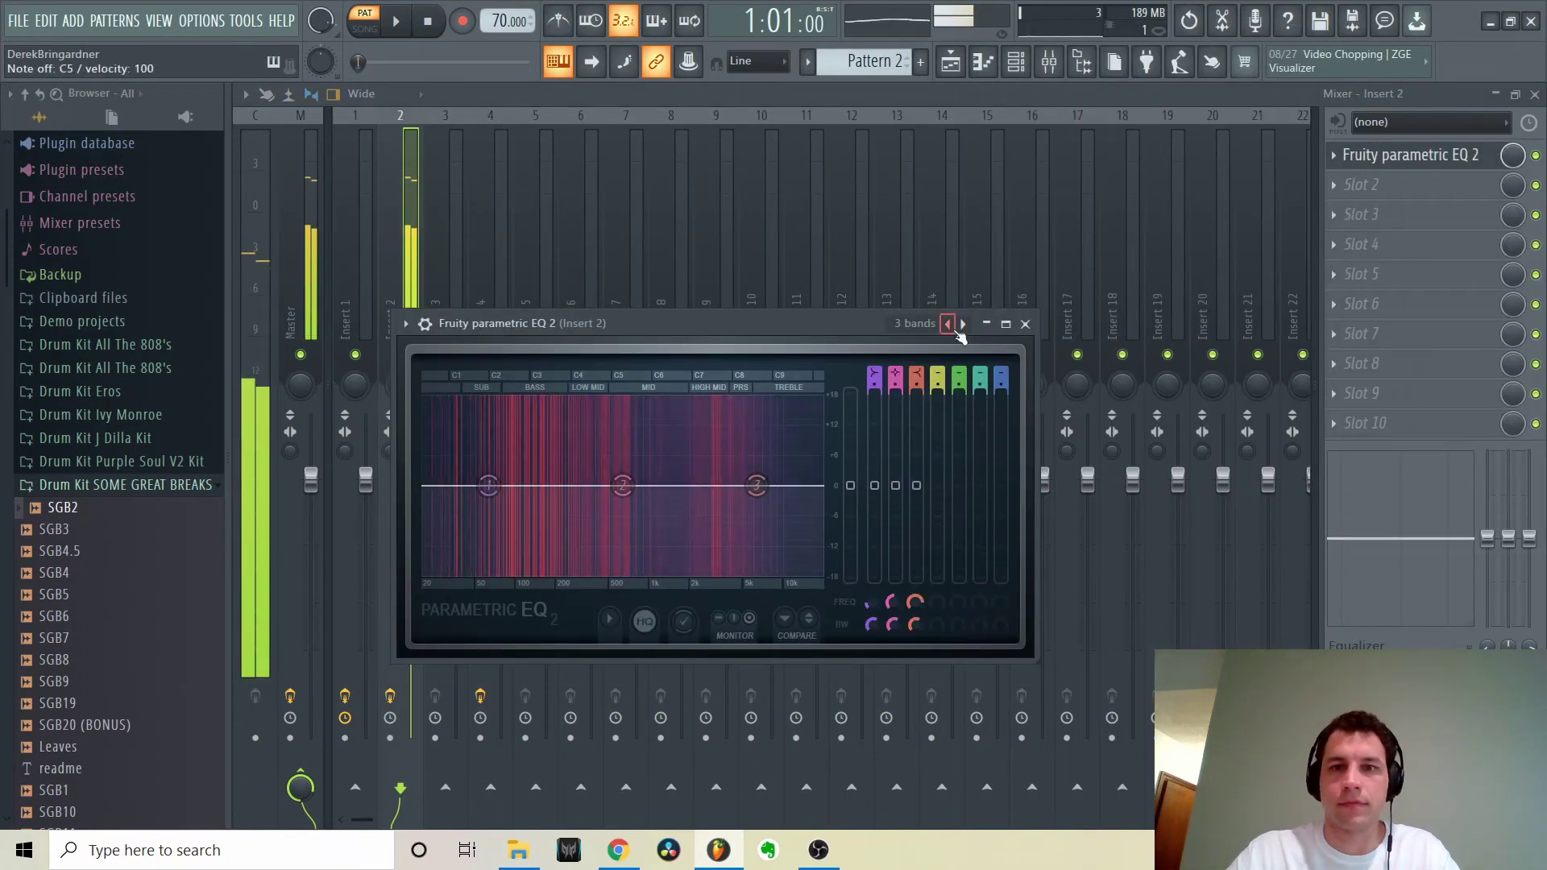
click(963, 324)
drag(821, 485, 775, 485)
drag(872, 602, 870, 613)
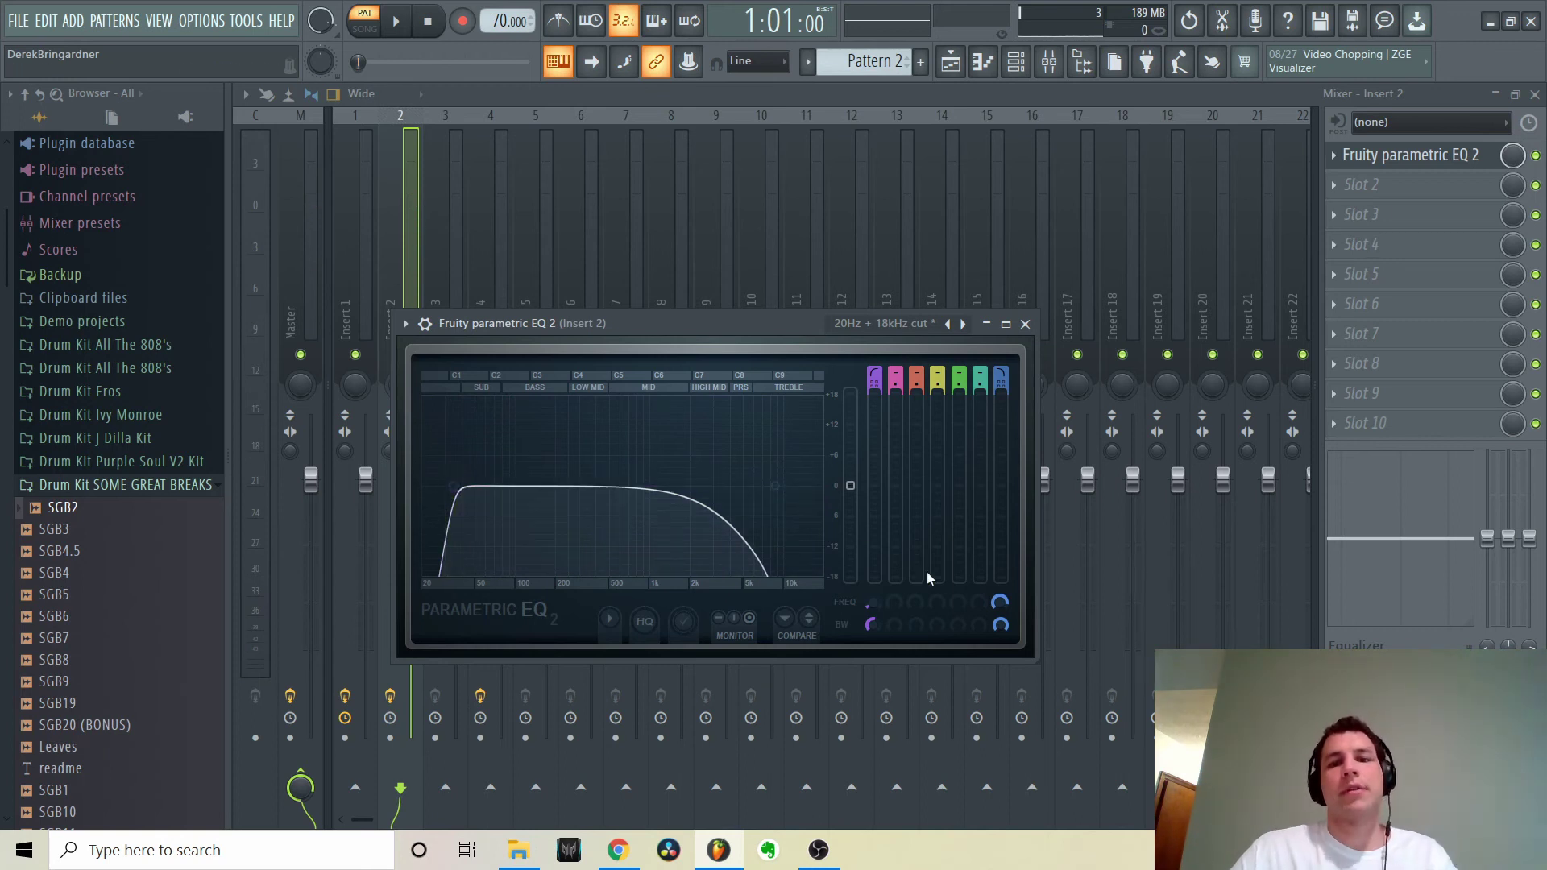
Fill the SGB2_4 hi-hat channel in Pattern 3 with a hit every 2 steps
key(F6)
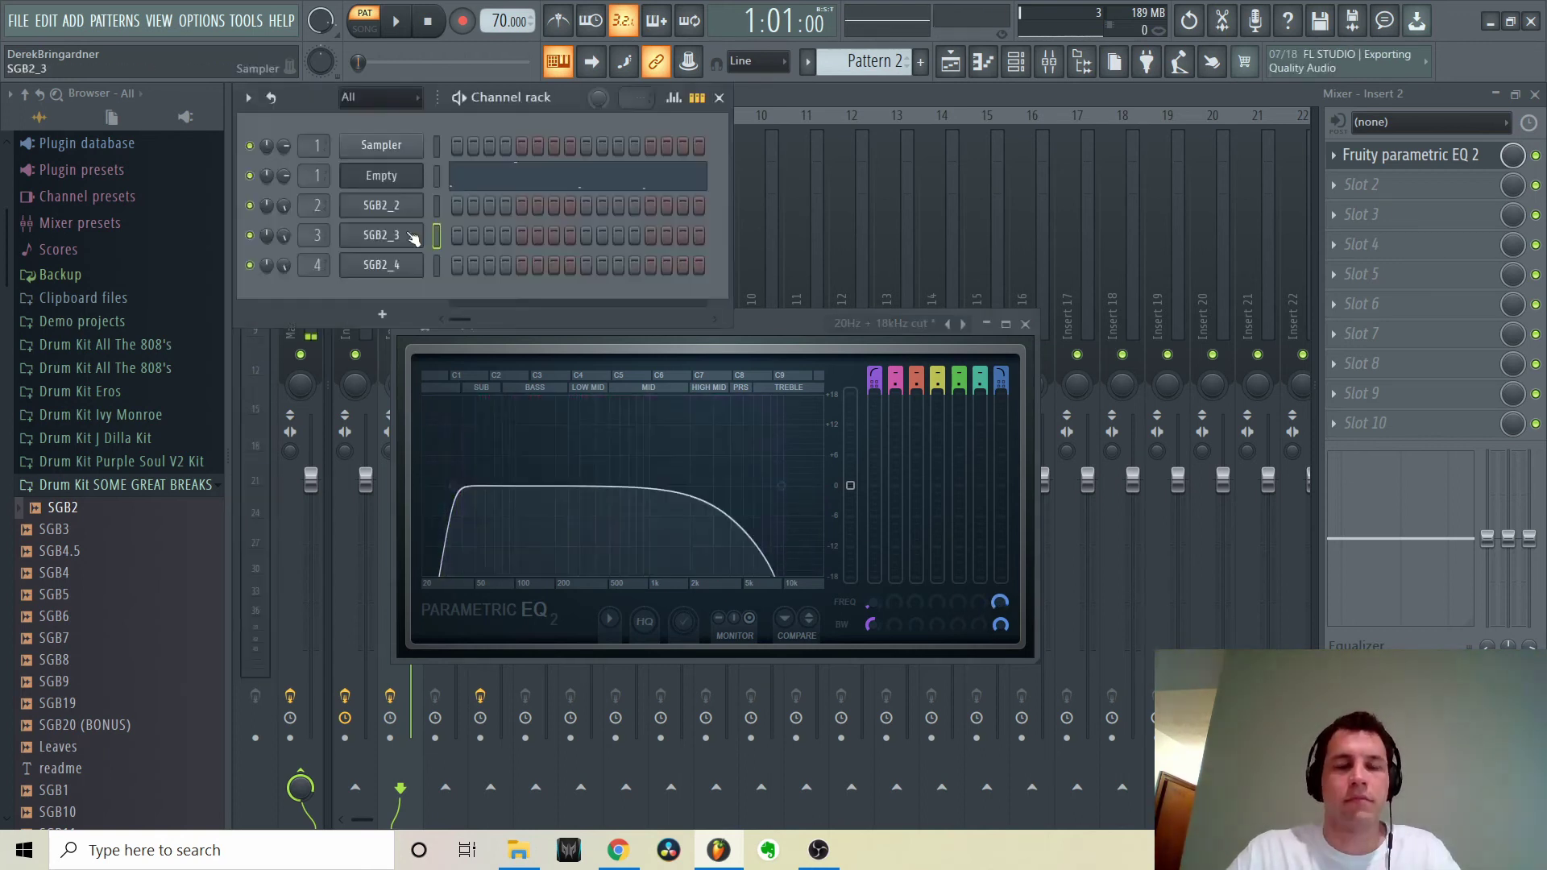
click(413, 235)
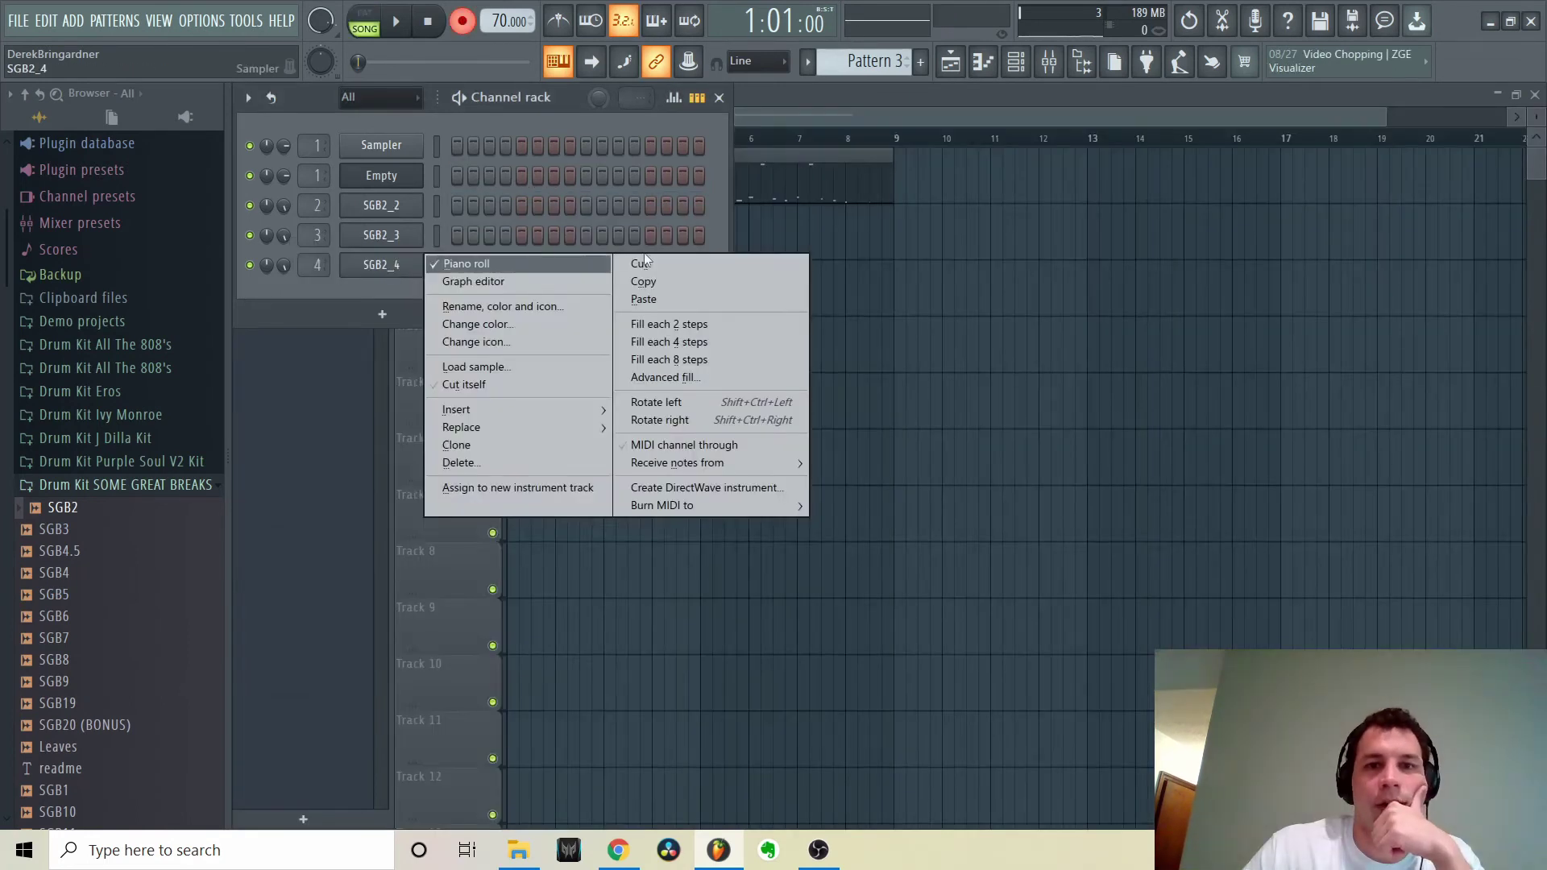
click(683, 324)
click(820, 103)
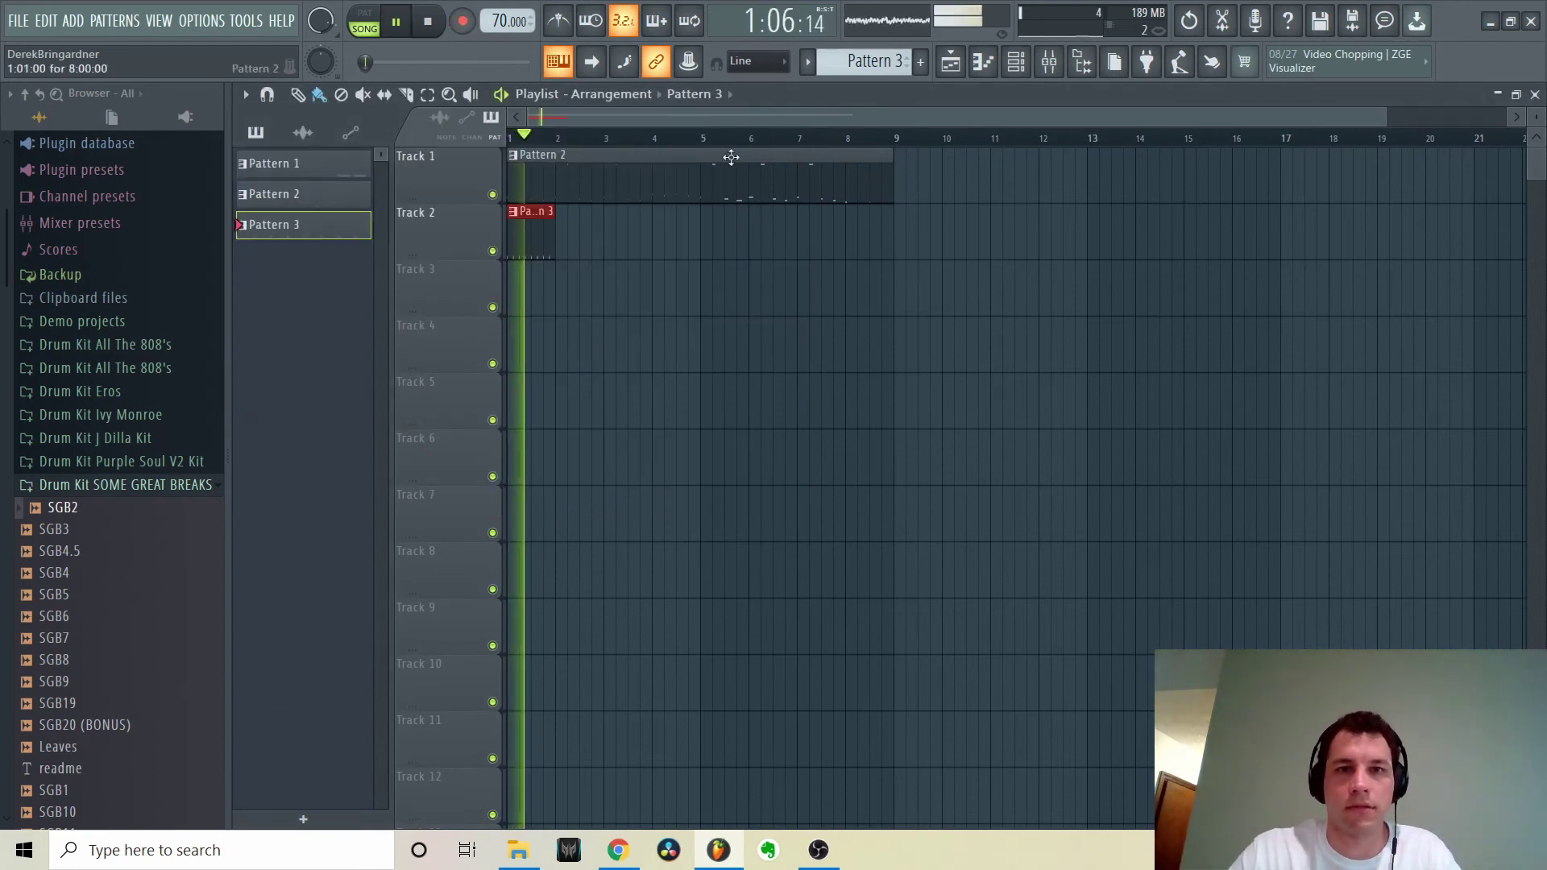
Repeat the Pattern 3 clip along Track 2 of the playlist to match the length of Pattern 2
drag(1382, 117, 690, 131)
drag(683, 214, 1388, 241)
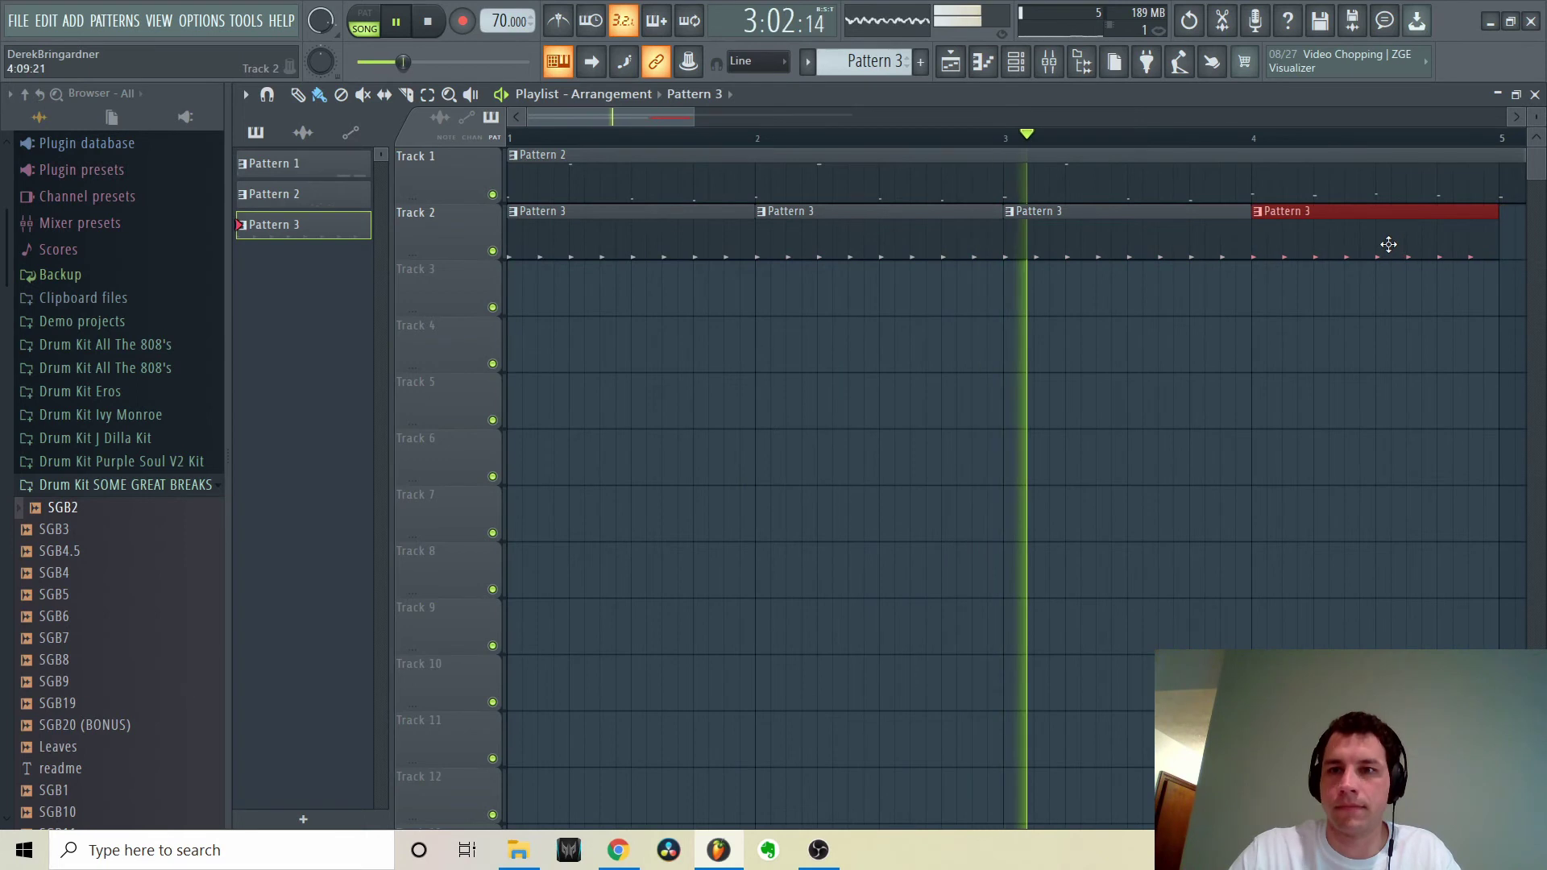
drag(695, 118, 1091, 118)
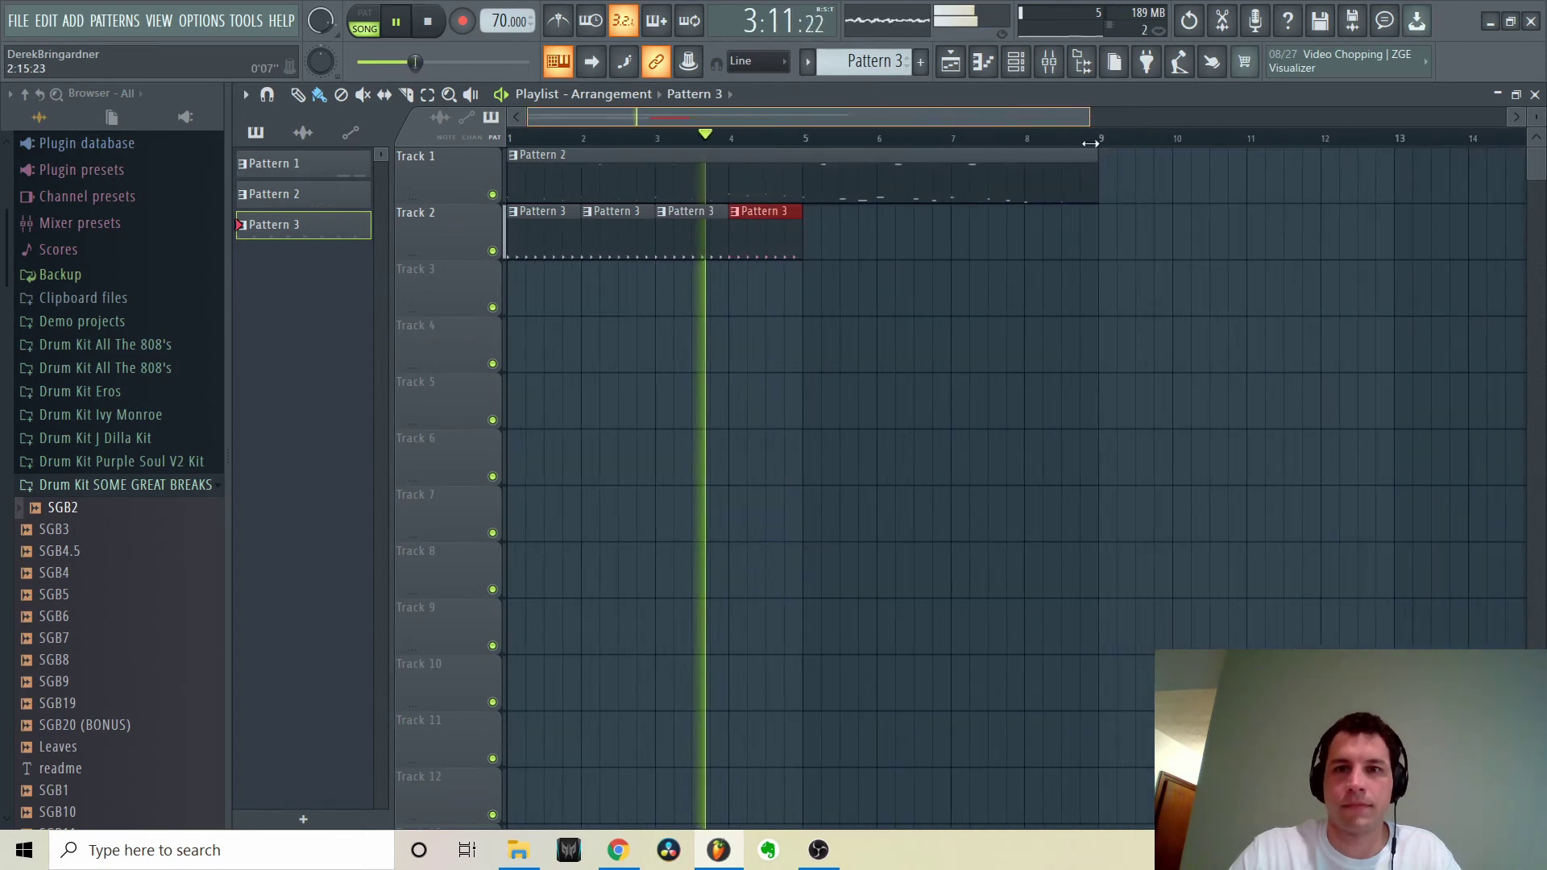
drag(767, 245, 996, 244)
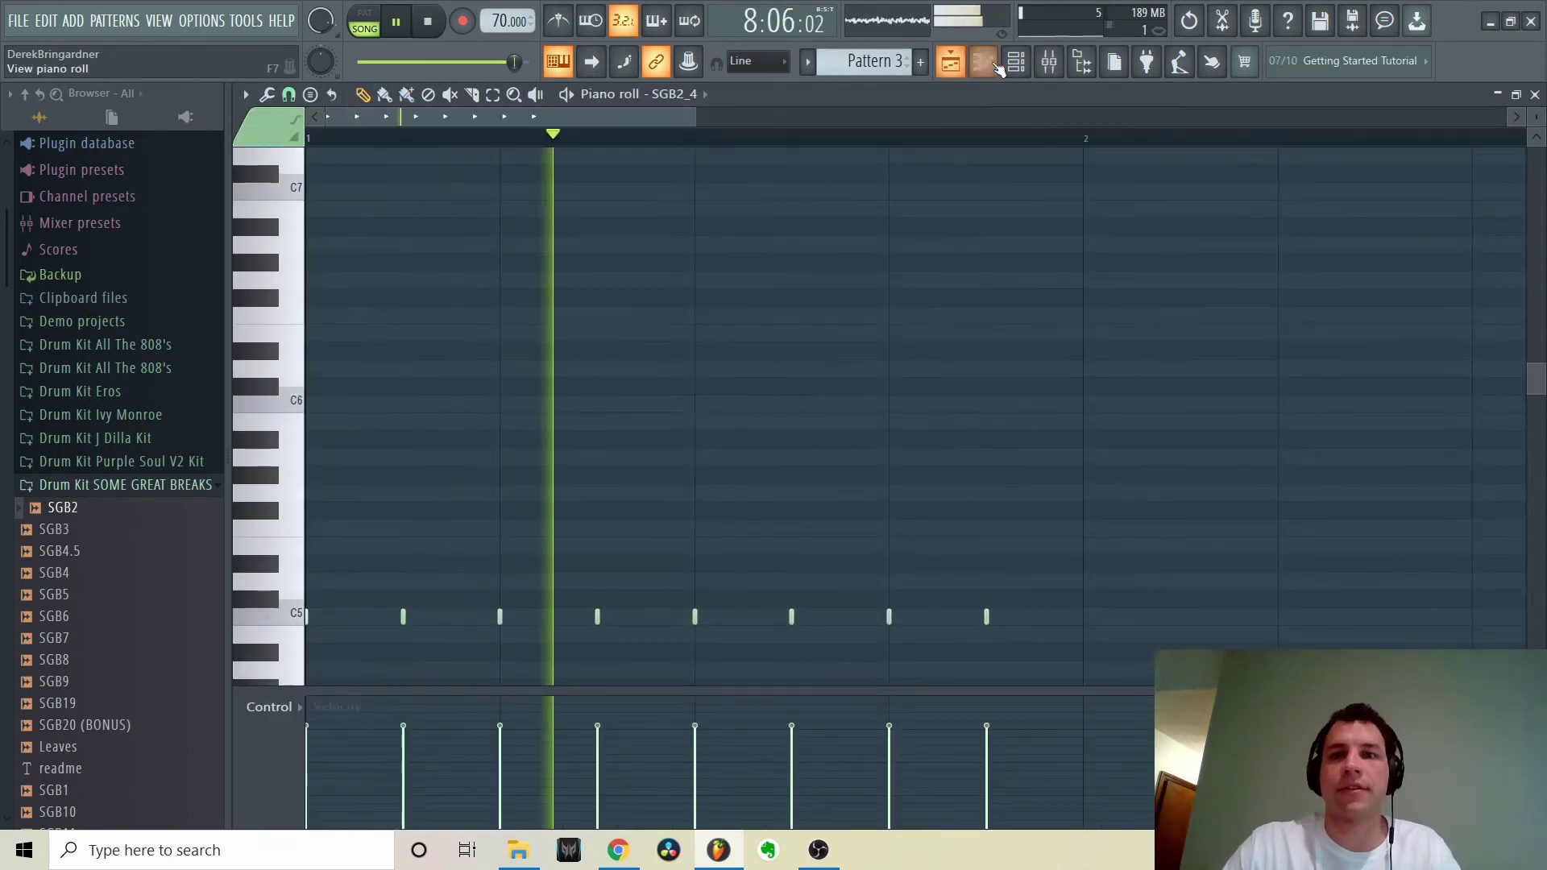
Refill the SGB2_4 channel in Pattern 3 with a hit every 4 steps
key(F6)
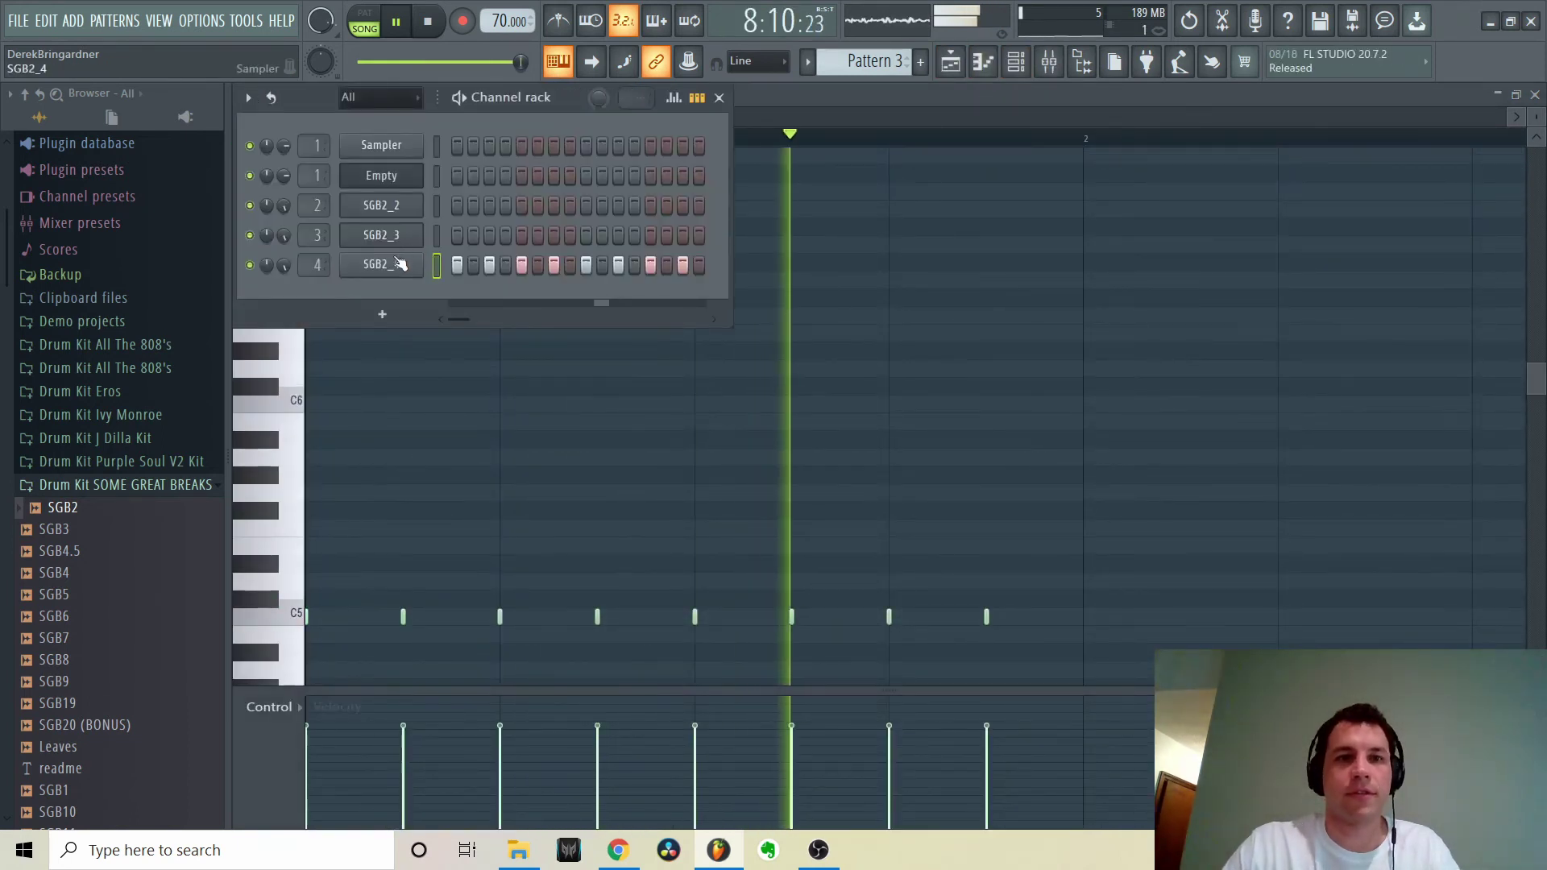
right_click(407, 264)
mouse_move(451, 259)
click(699, 343)
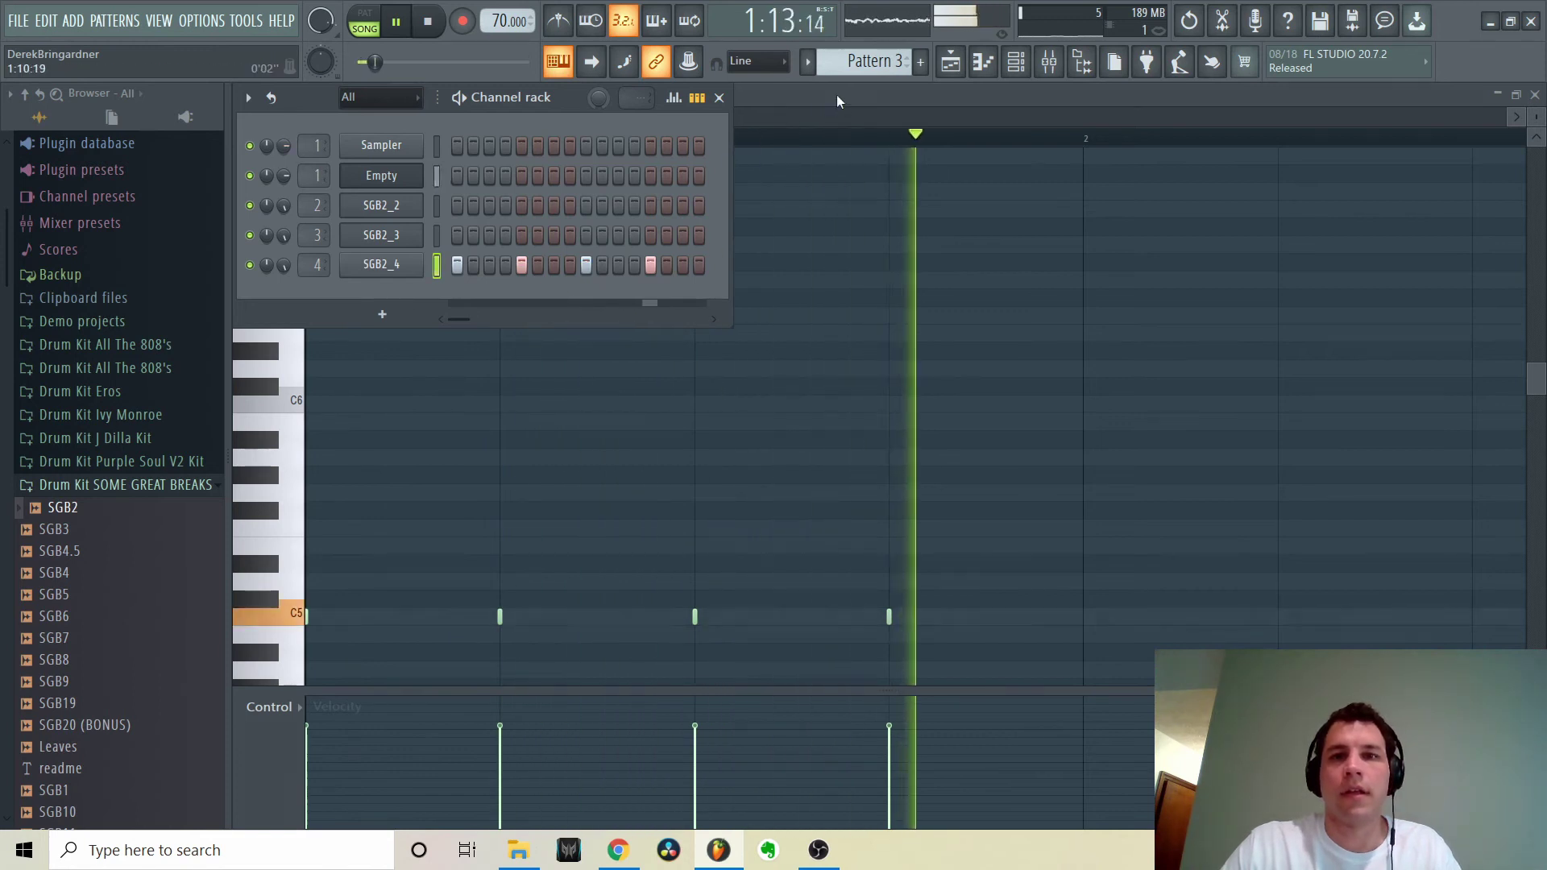
click(719, 98)
Turn off piano roll snapping and copy the four SGB2_4 hi-hat notes to slightly before the off-beats in Pattern 3
click(288, 94)
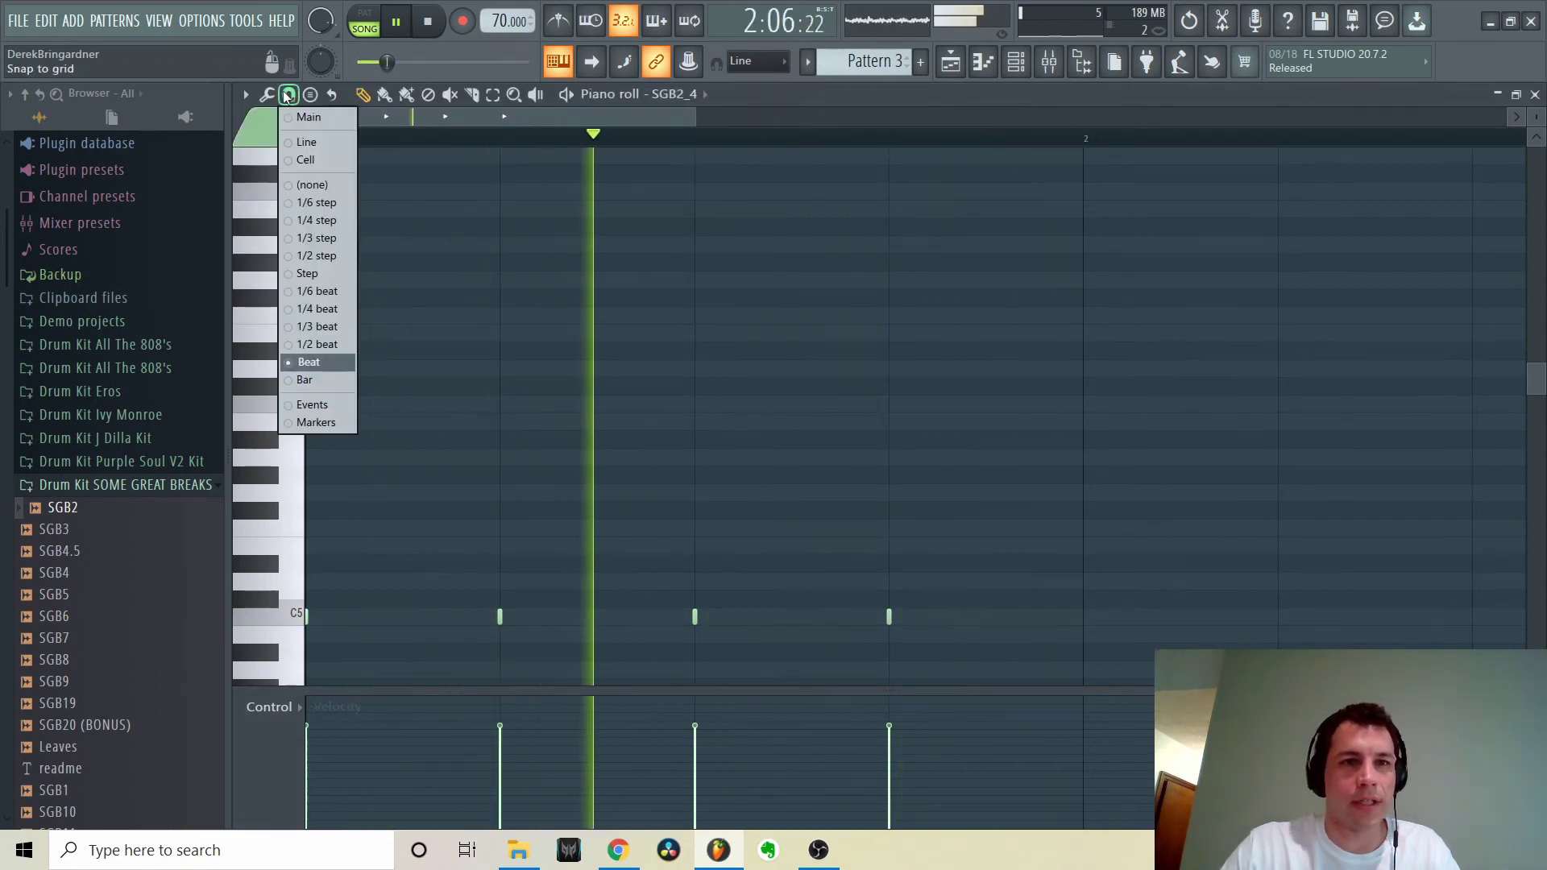
click(317, 308)
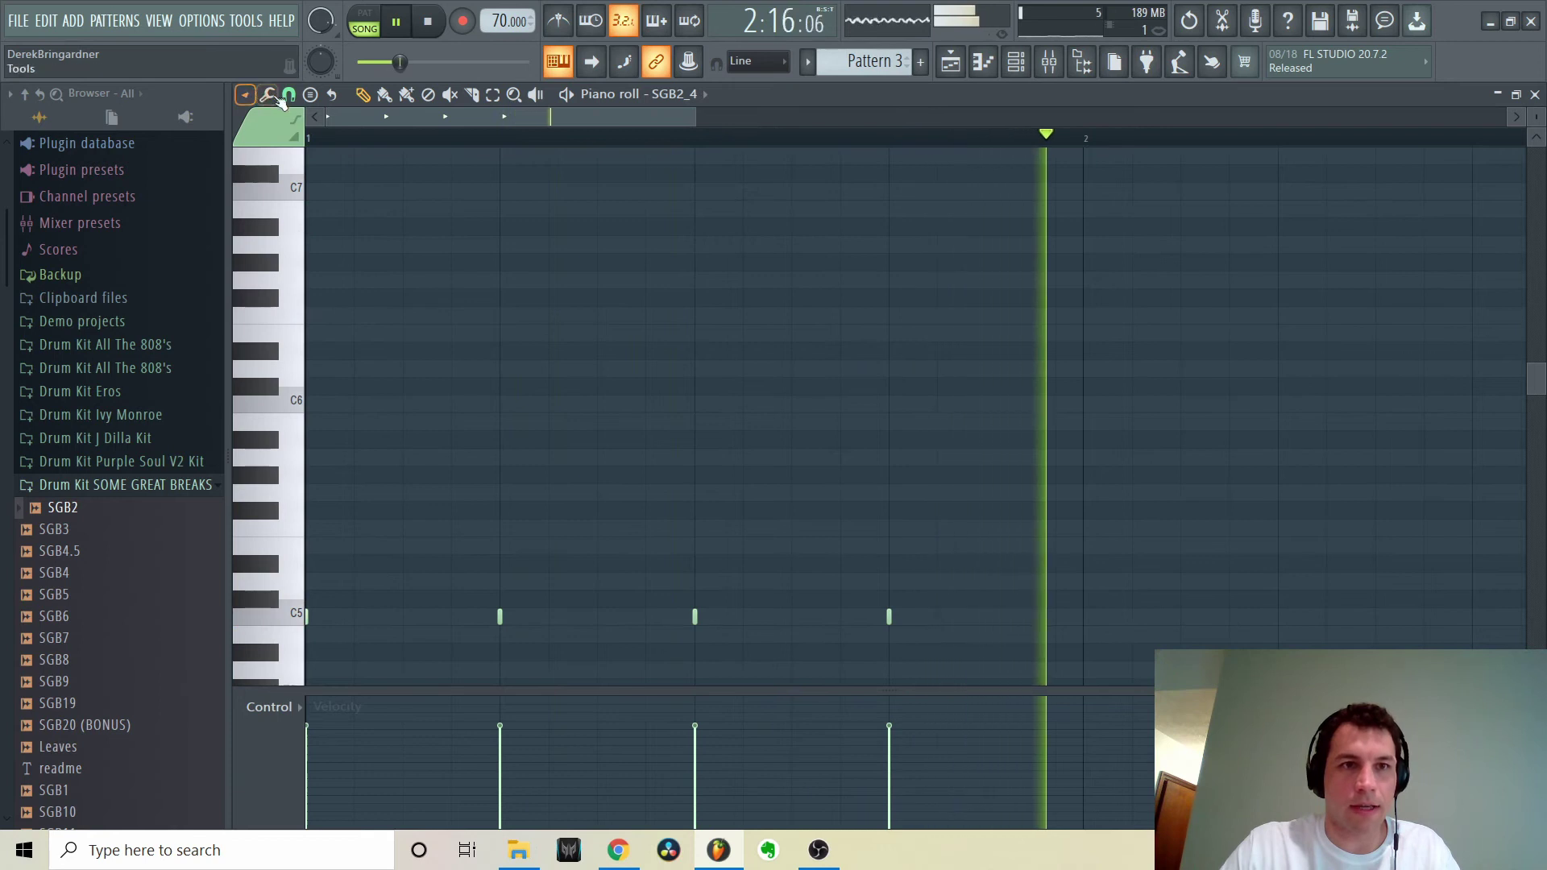
click(288, 94)
click(330, 186)
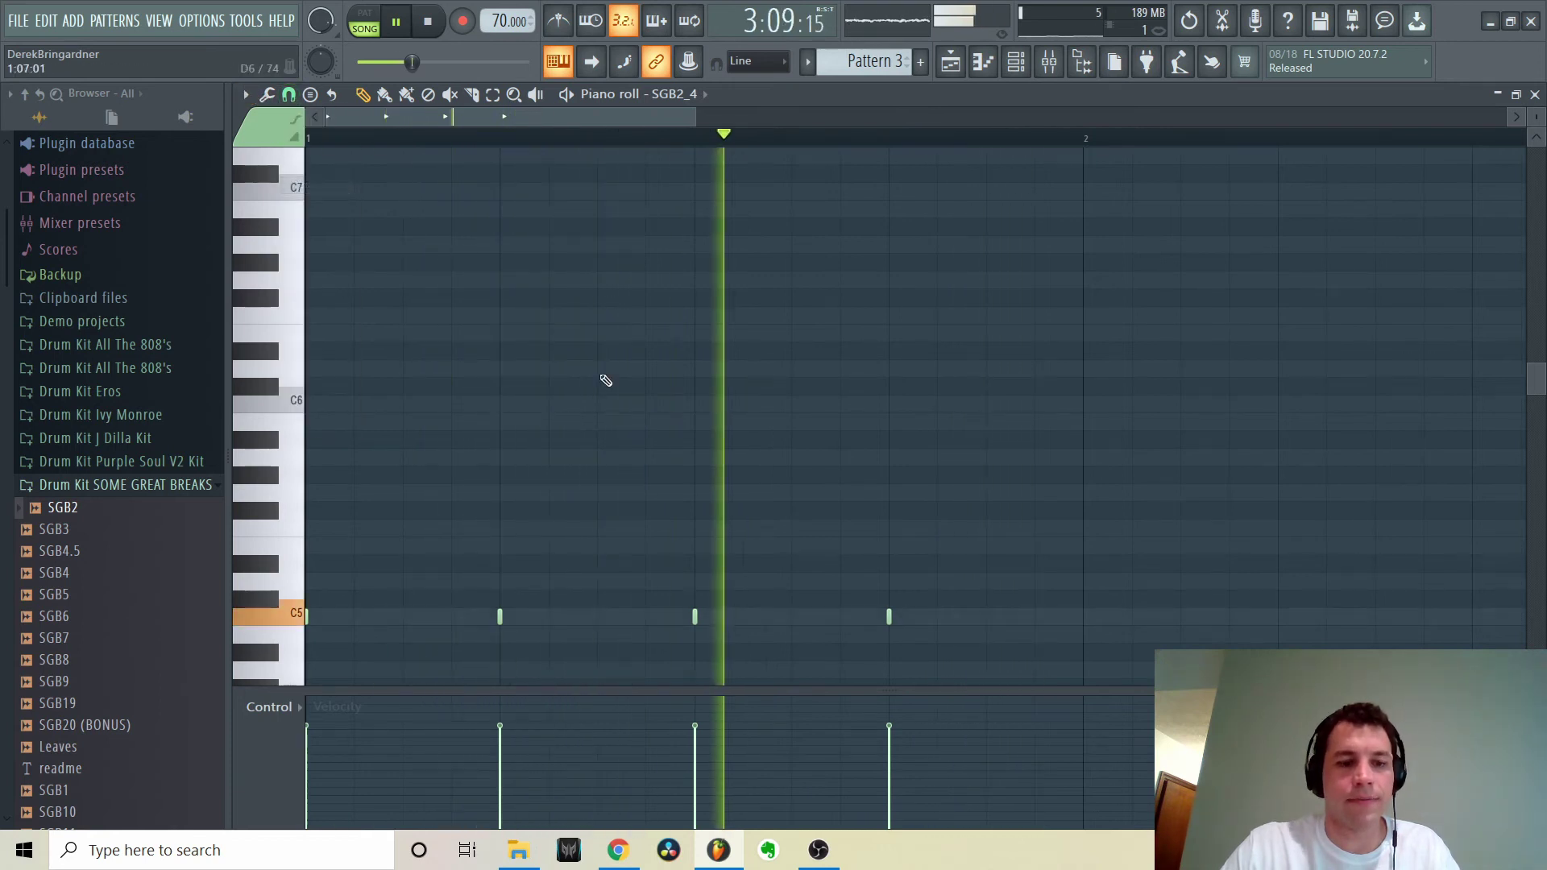
key(ctrl+a)
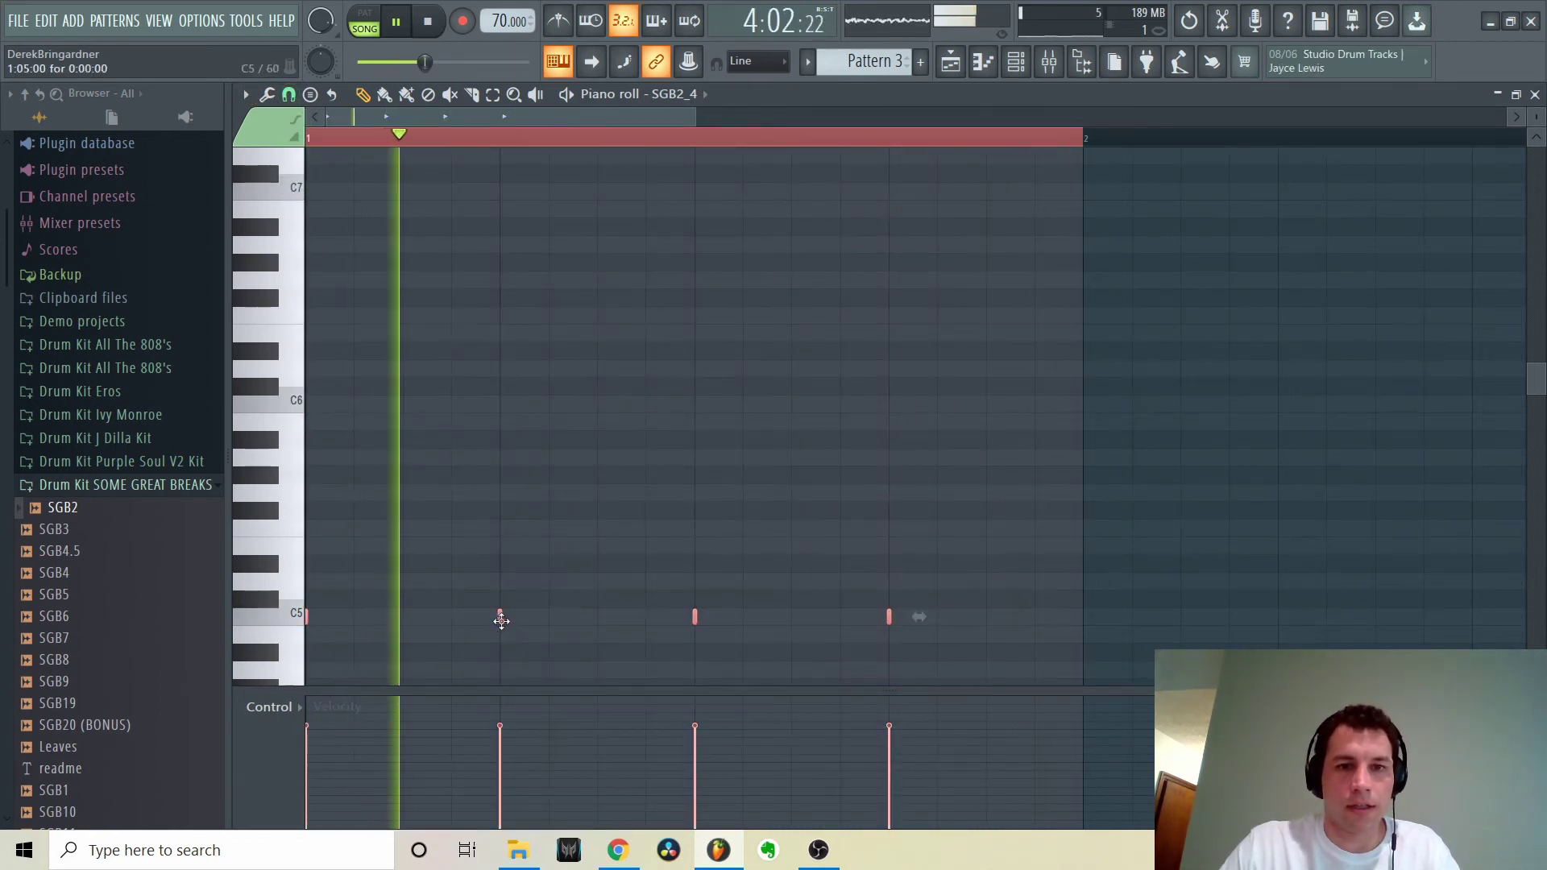
drag(497, 621, 593, 634)
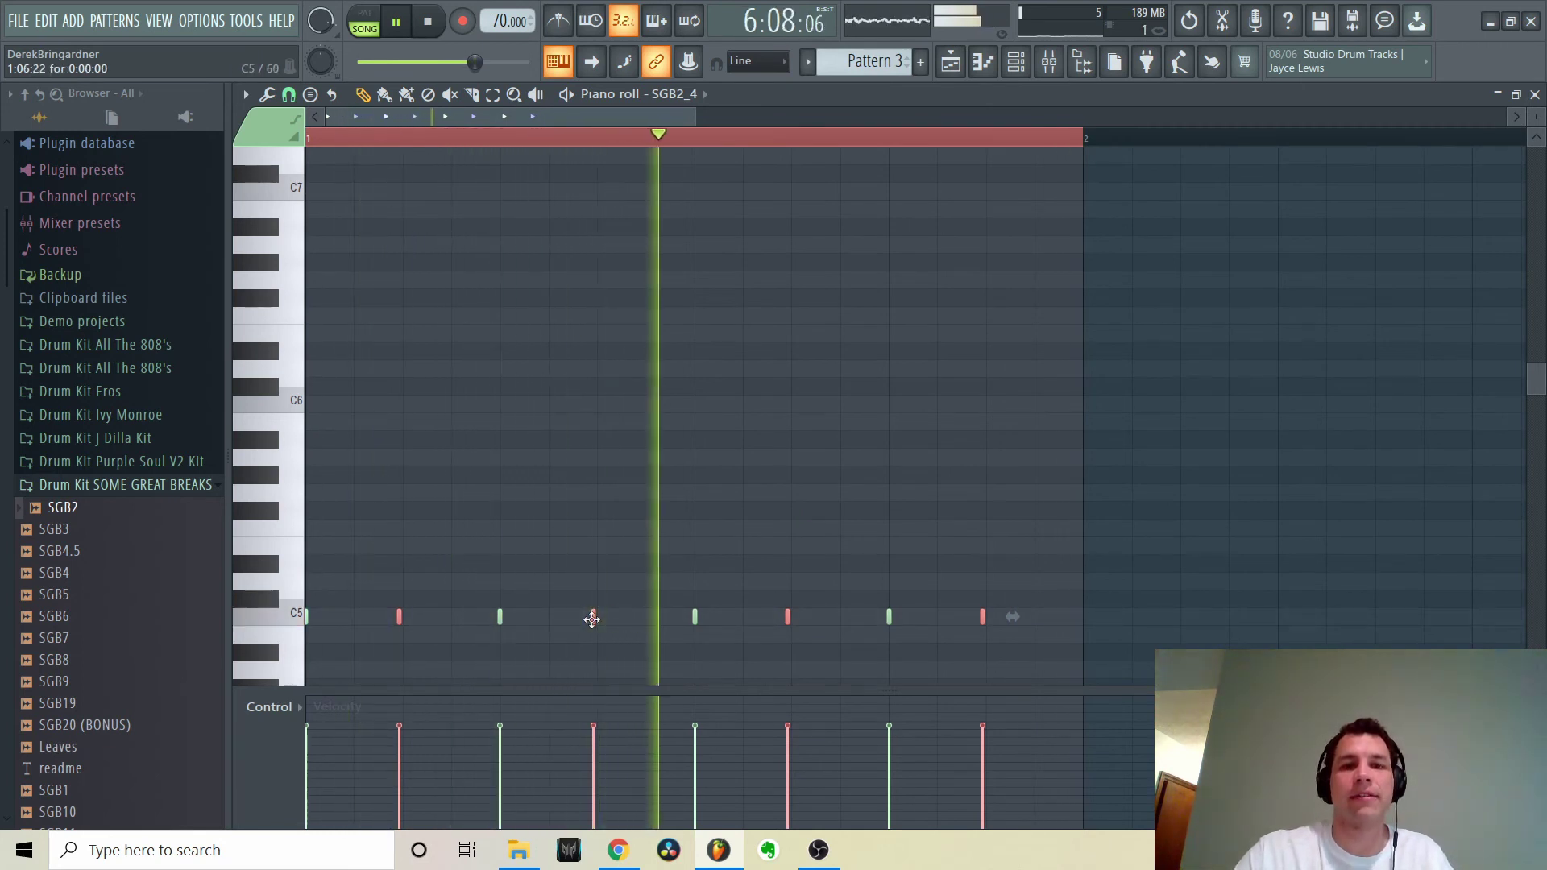
key(ctrl+z)
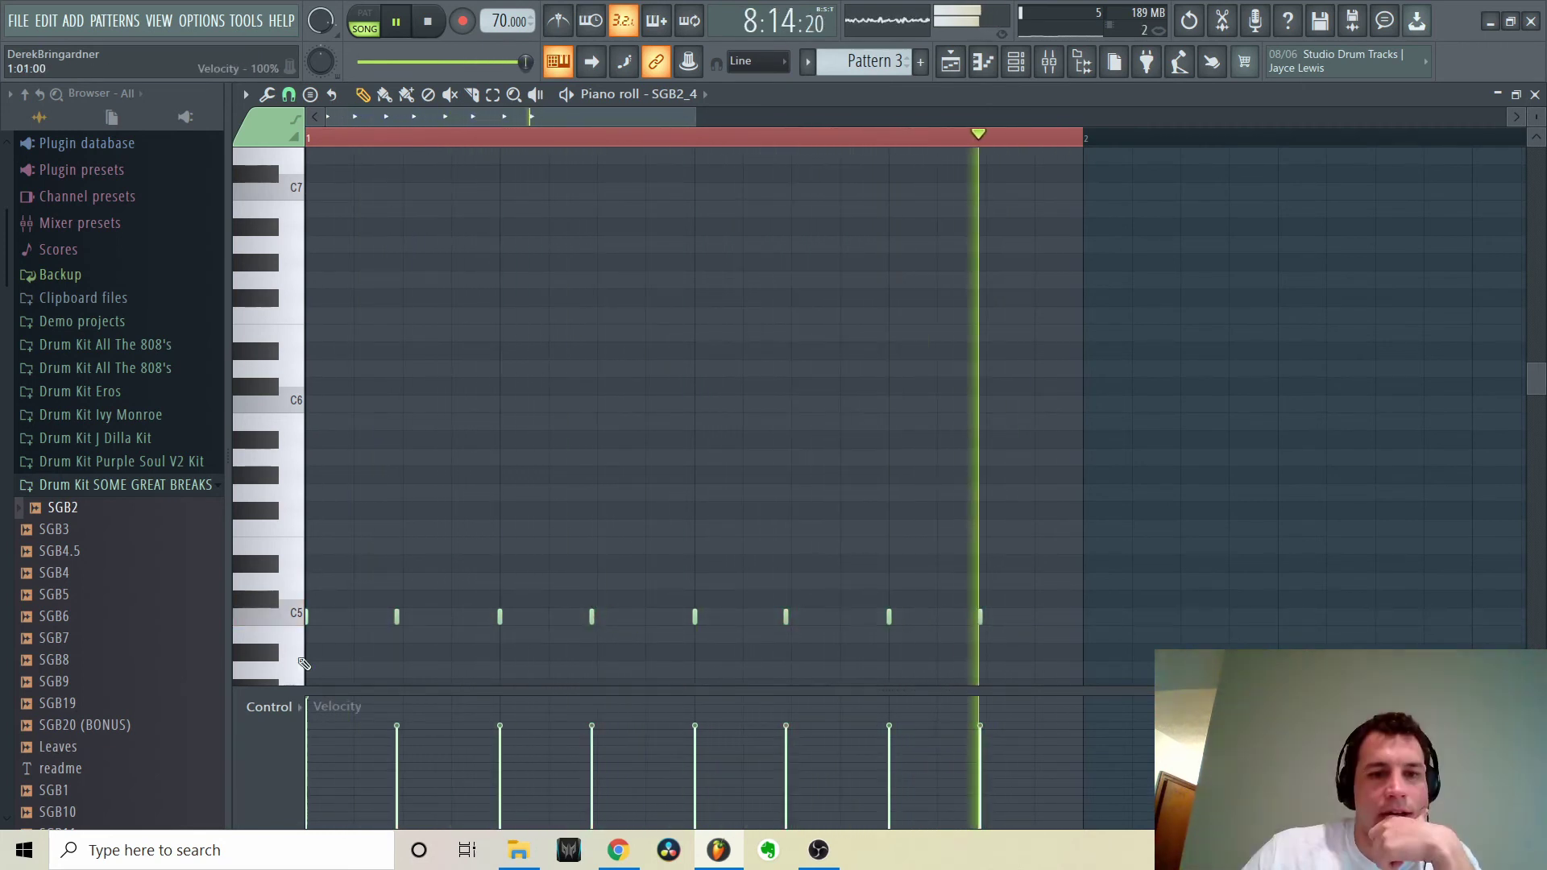
Vary the velocities of the eight SGB2_4 hi-hat notes so they are uneven
click(406, 718)
click(503, 736)
click(591, 716)
click(695, 750)
click(890, 720)
click(785, 724)
click(696, 732)
click(978, 729)
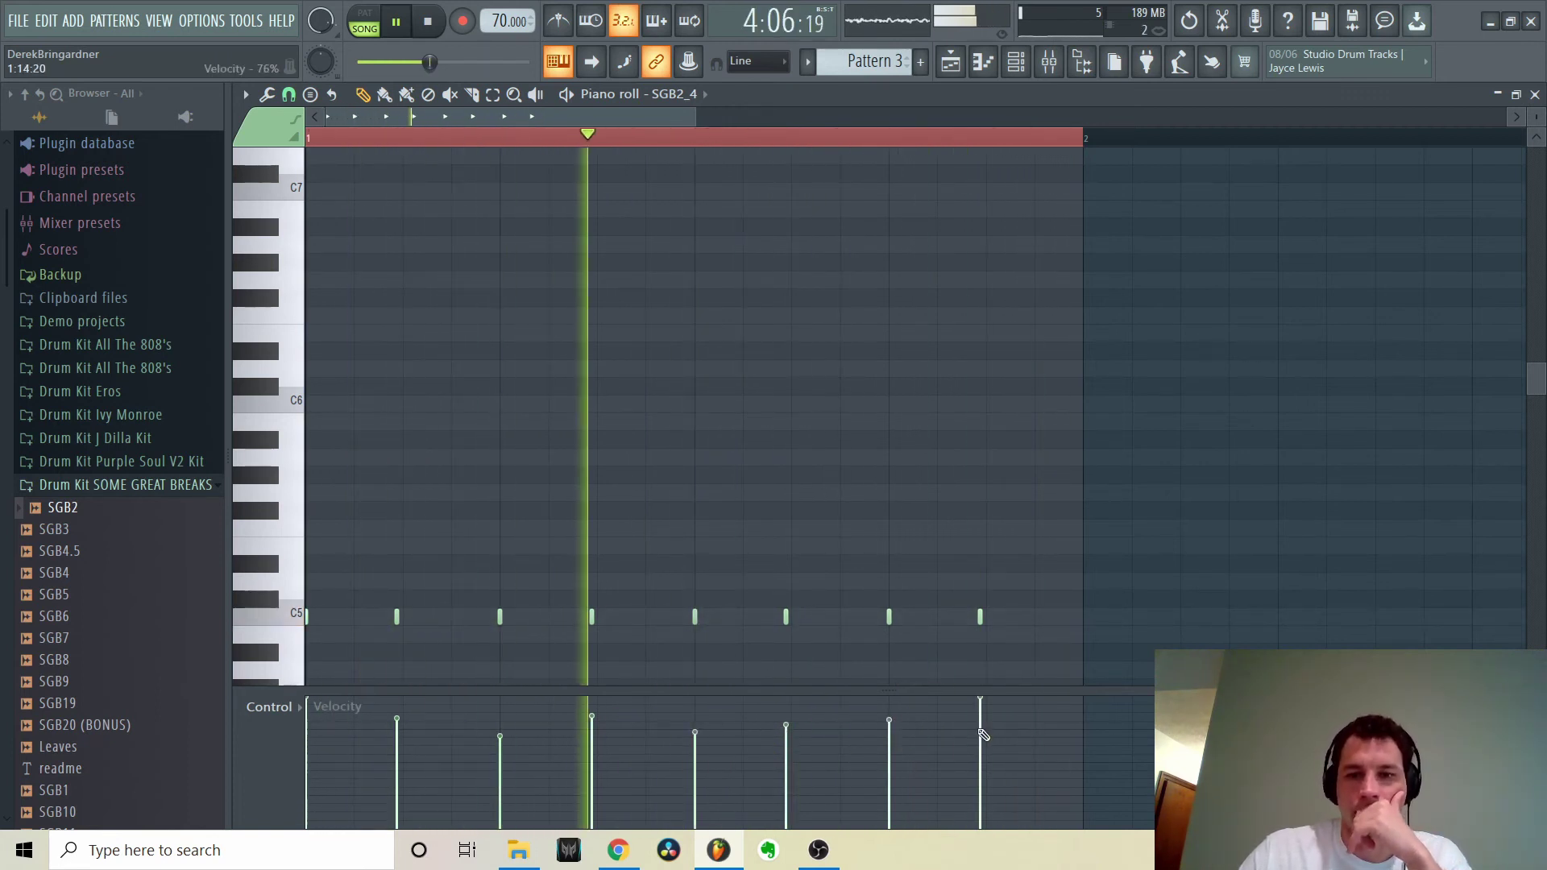
click(697, 704)
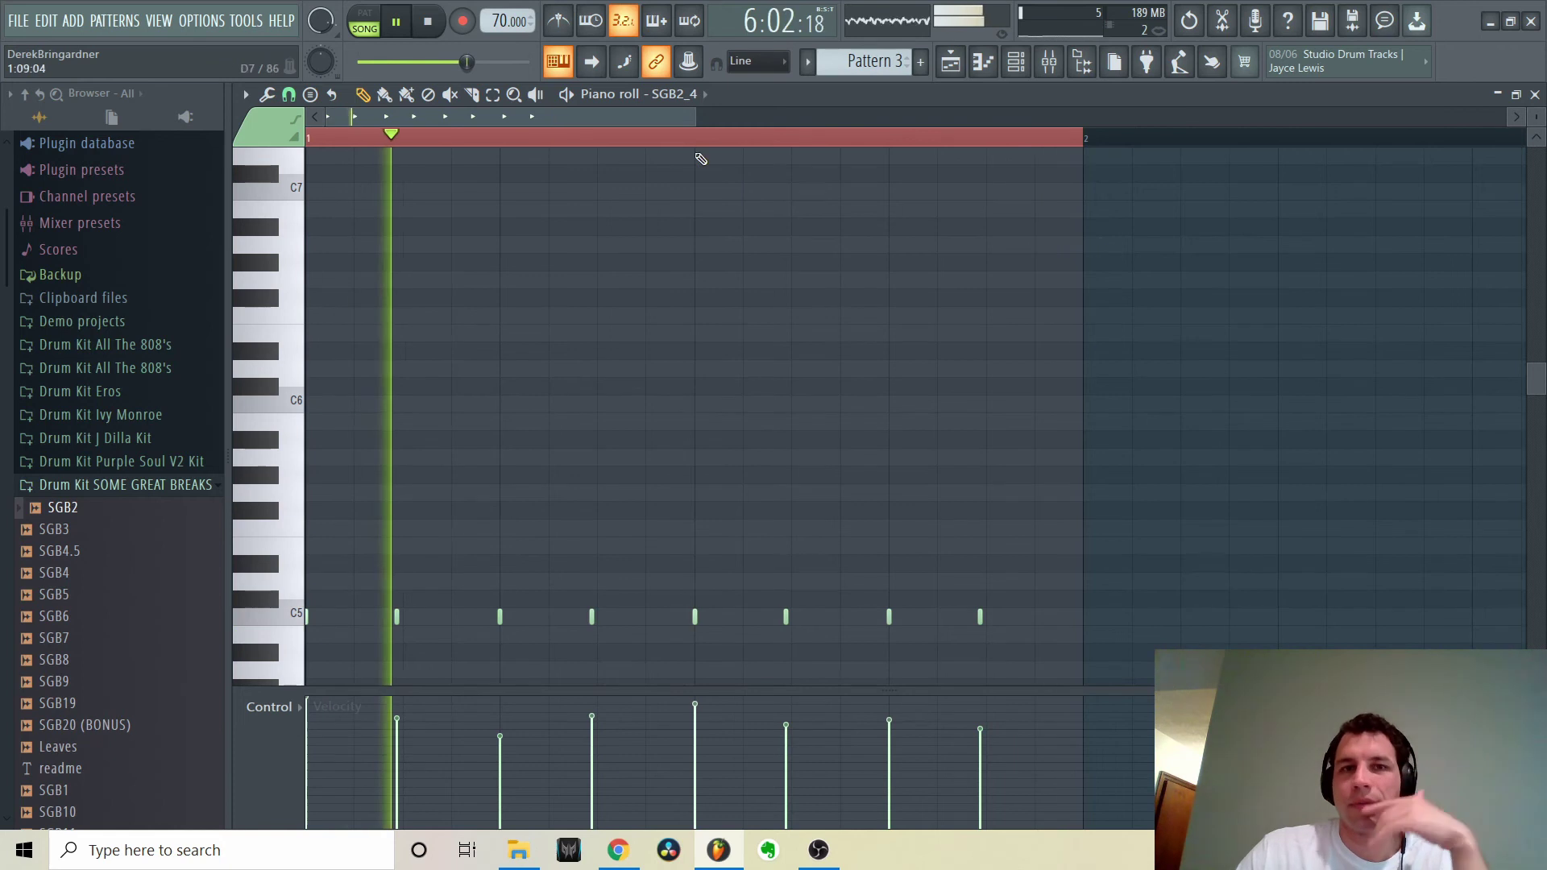
Program SGB2_3 hits on steps 5 and 13 of Pattern 4 and repeat the clip along Track 3 to bar 9
click(528, 143)
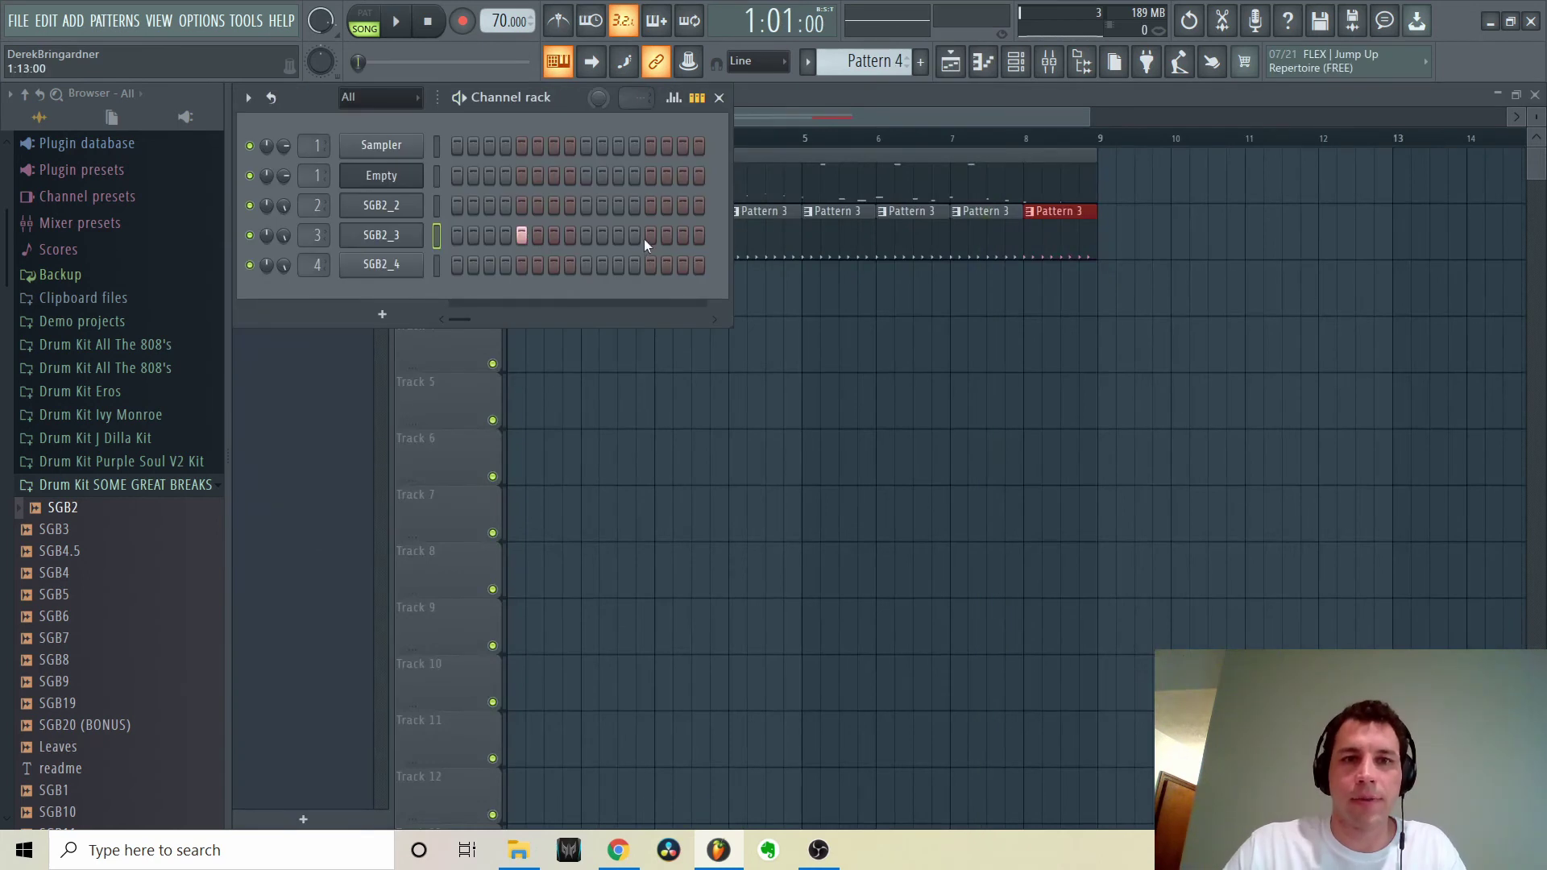
click(896, 106)
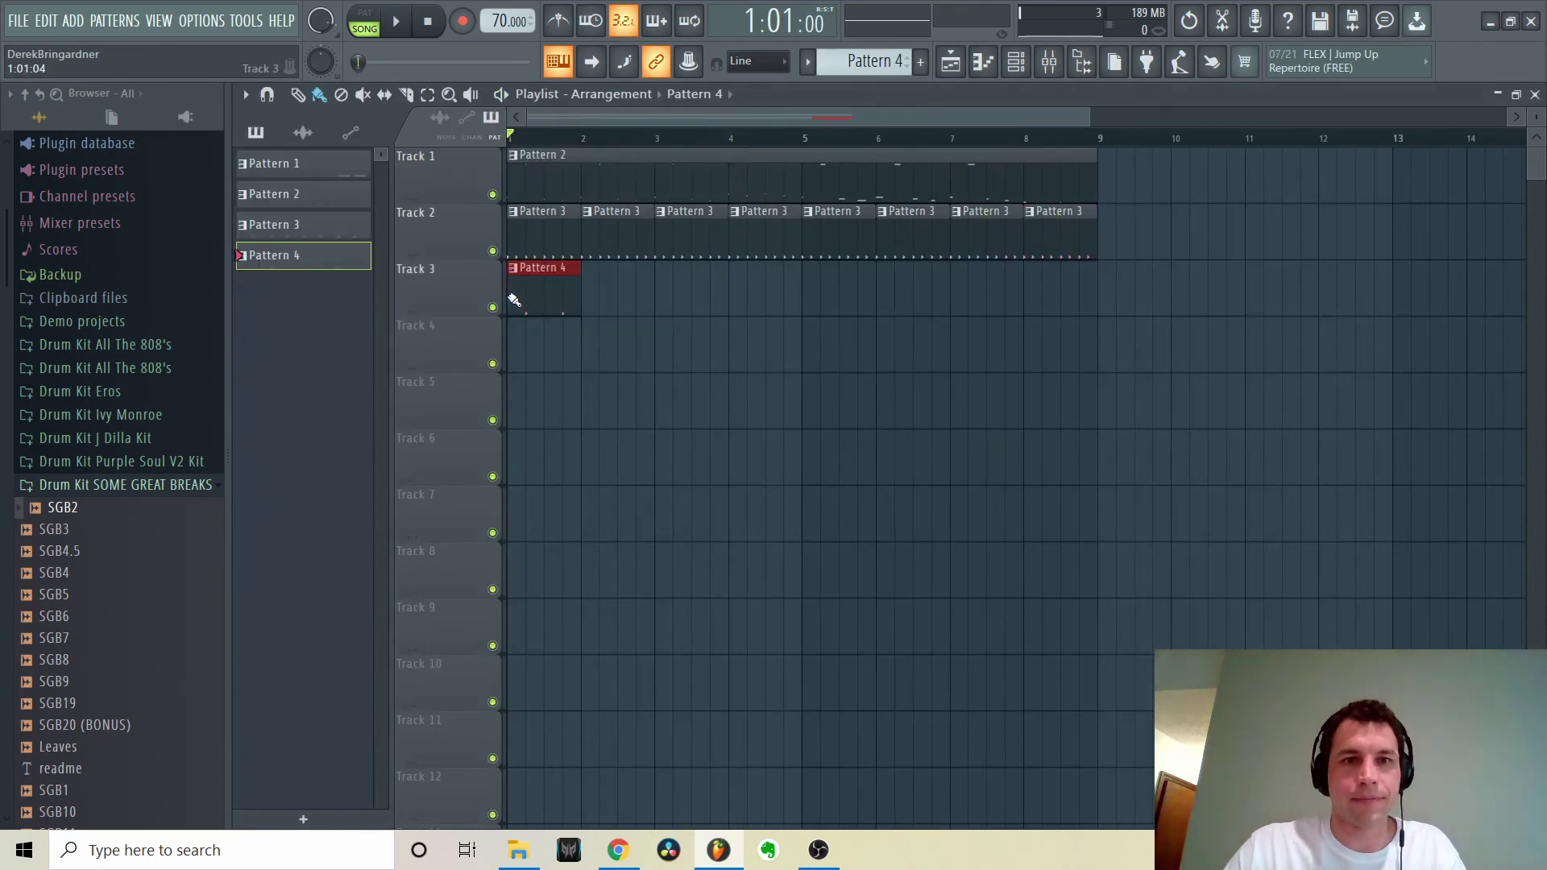
drag(514, 300, 1008, 286)
Play the arrangement and lower Insert 4's volume in the mixer
key(space)
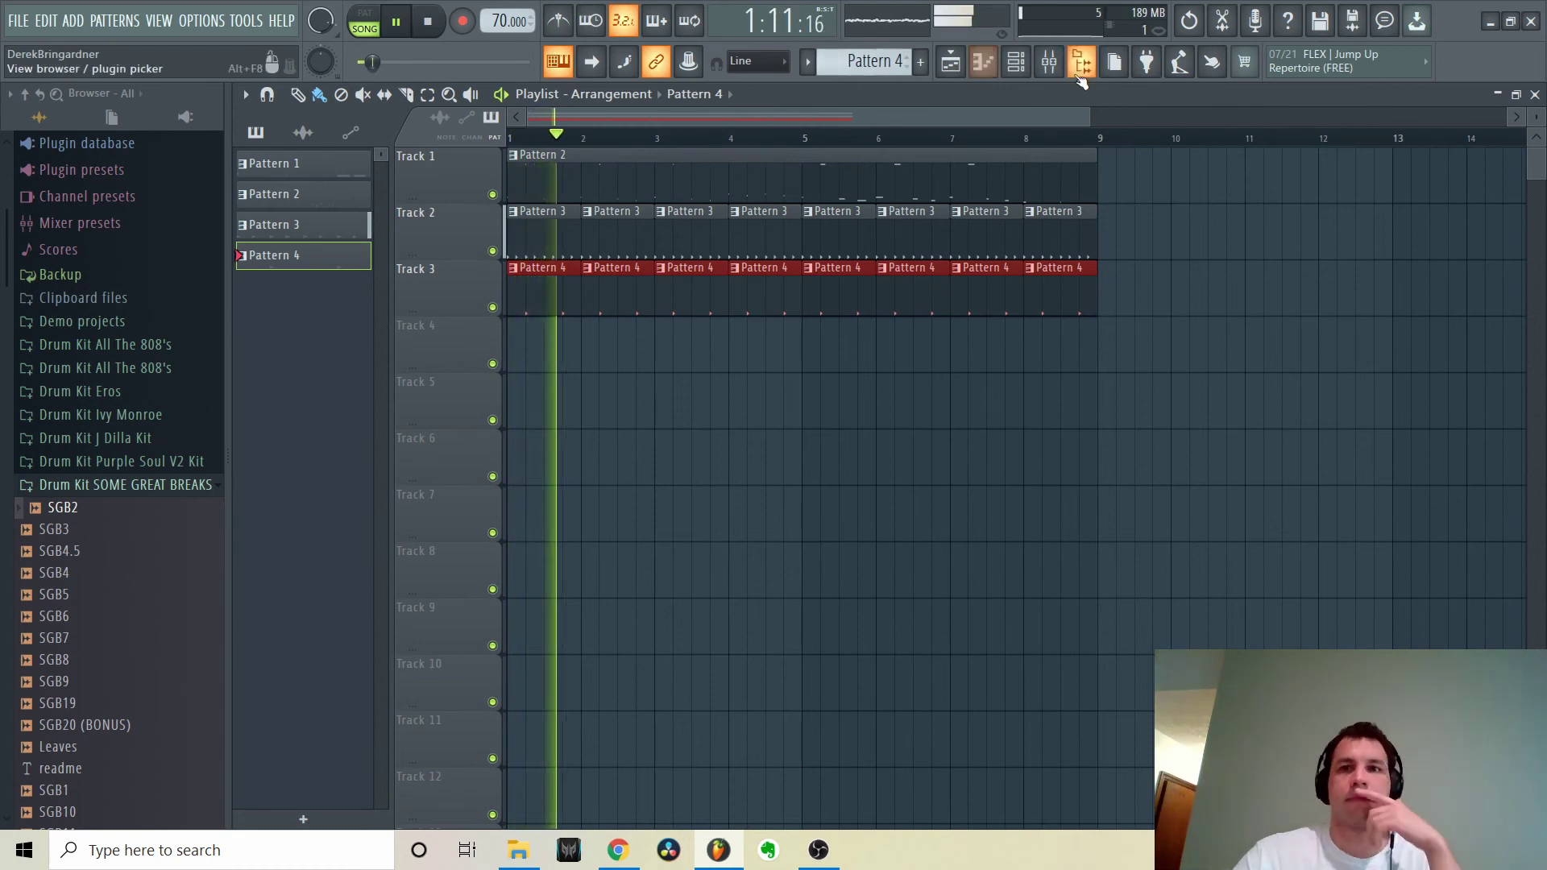
key(F9)
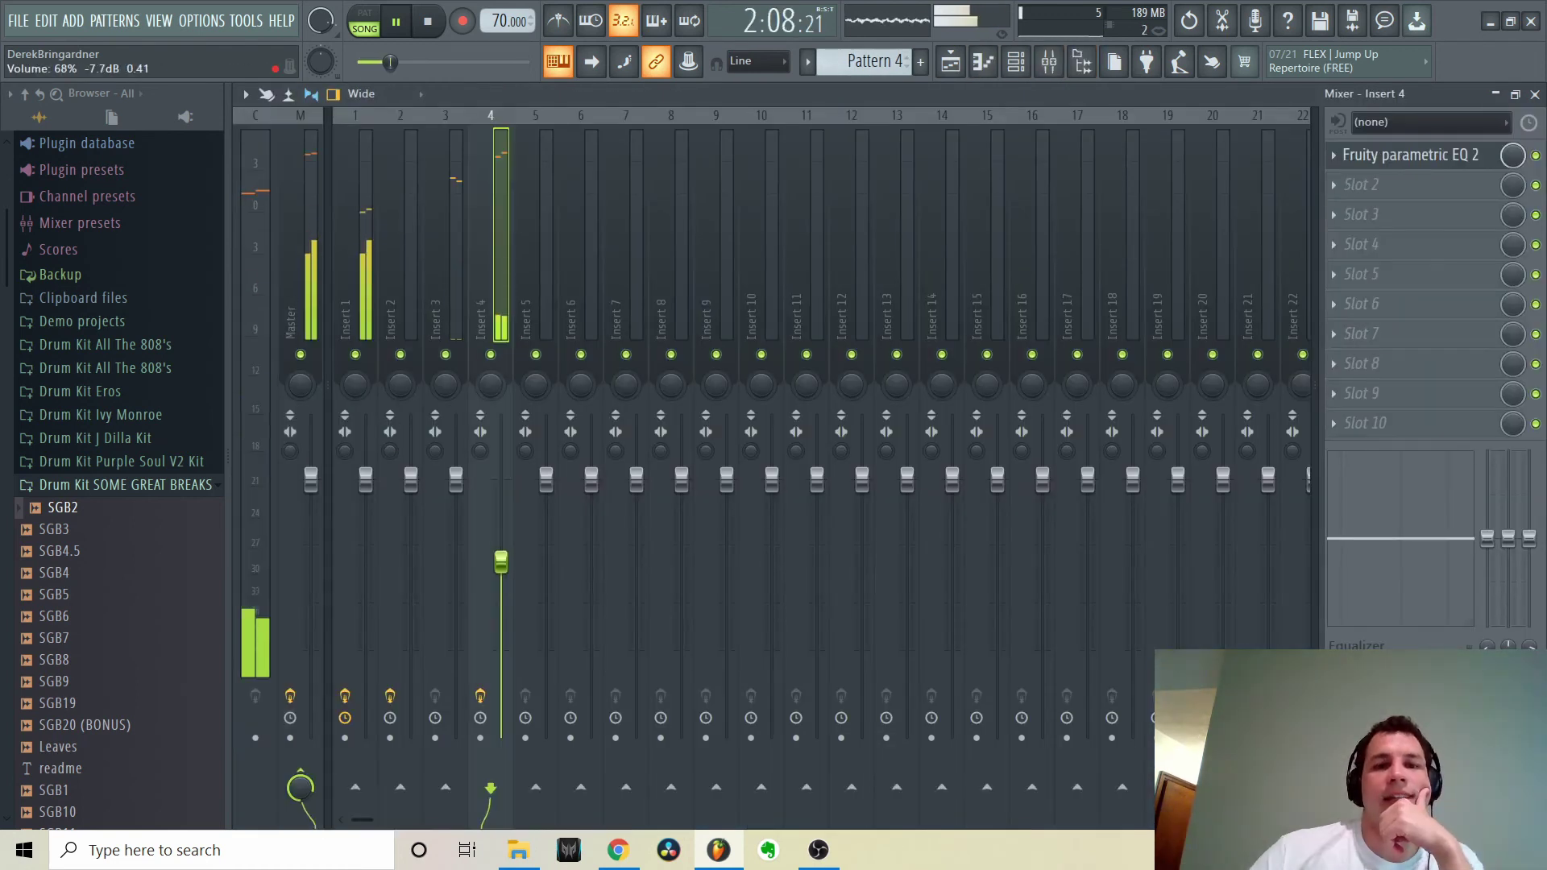
drag(500, 561, 500, 573)
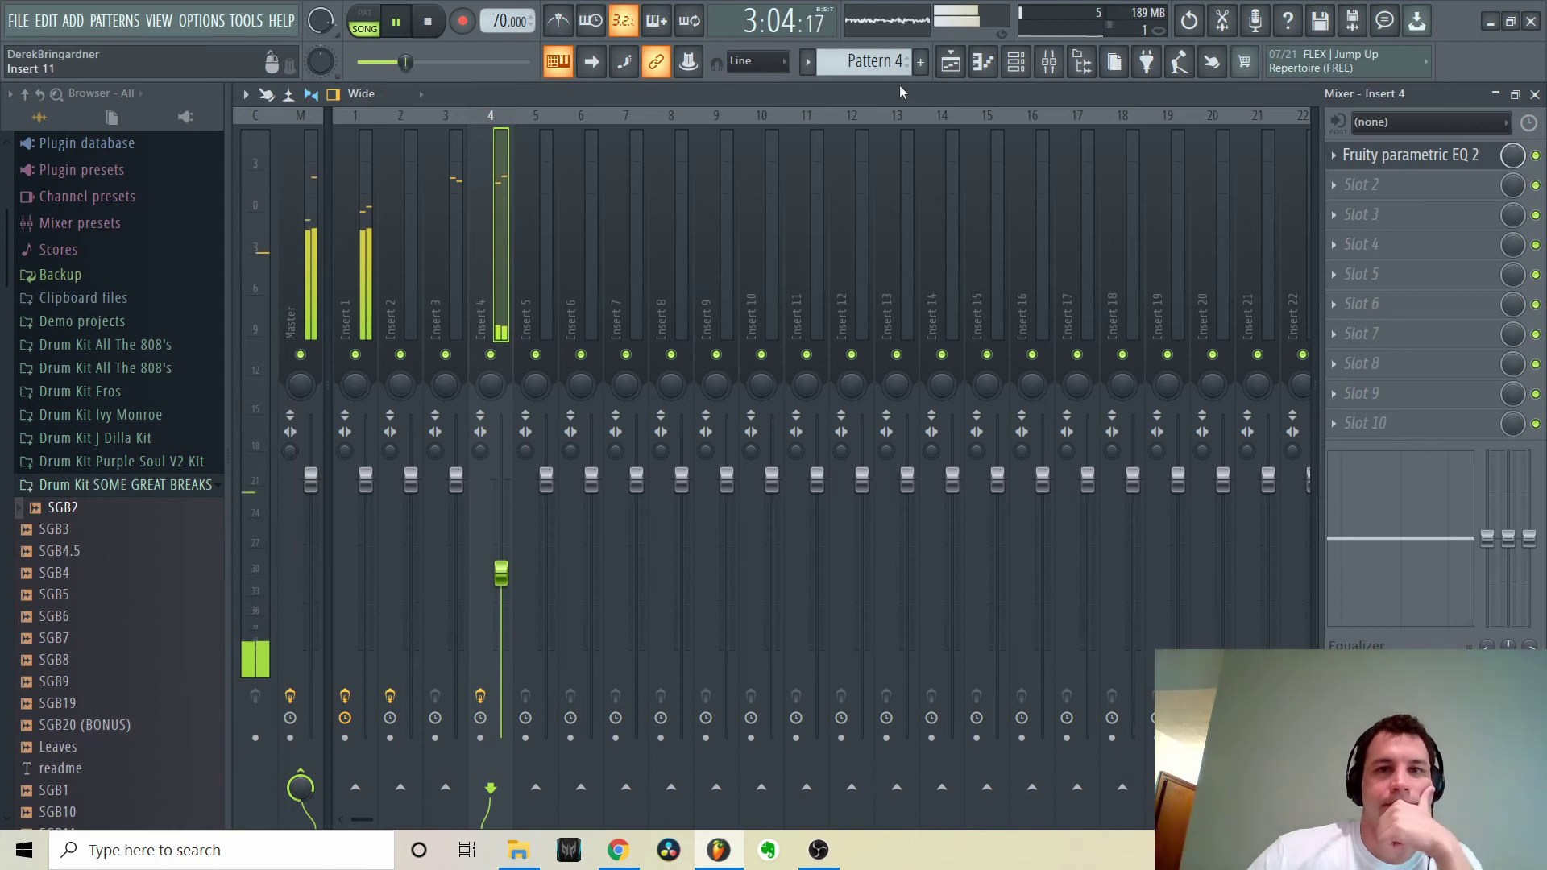
Place Pattern 5 on Track 4 and record four bars of SGB2_2 hits into it live
click(983, 61)
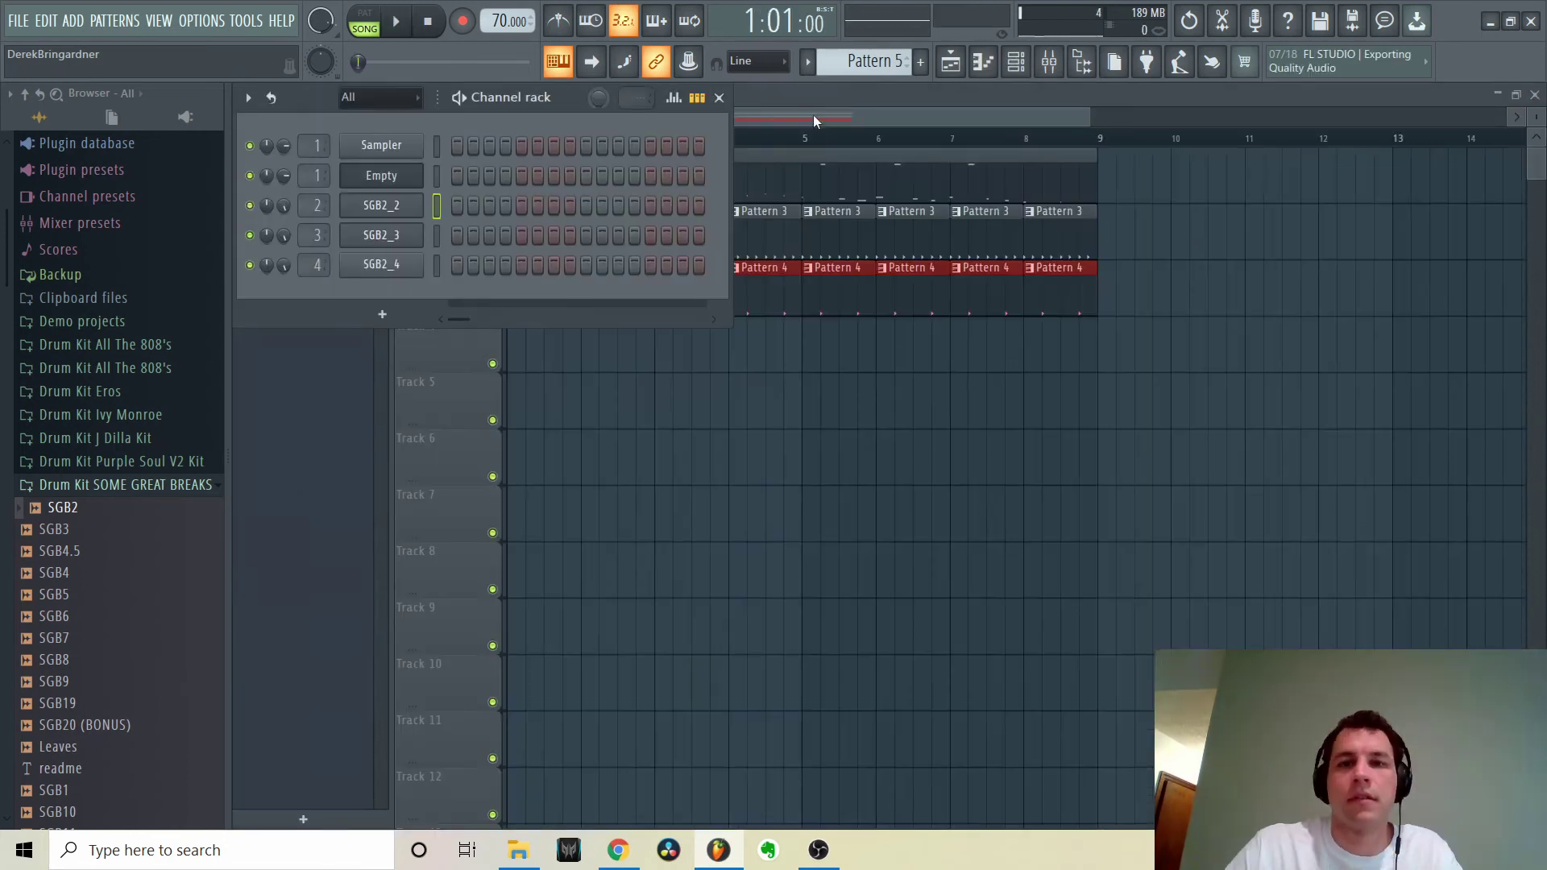
key(F6)
click(646, 357)
drag(646, 357, 460, 342)
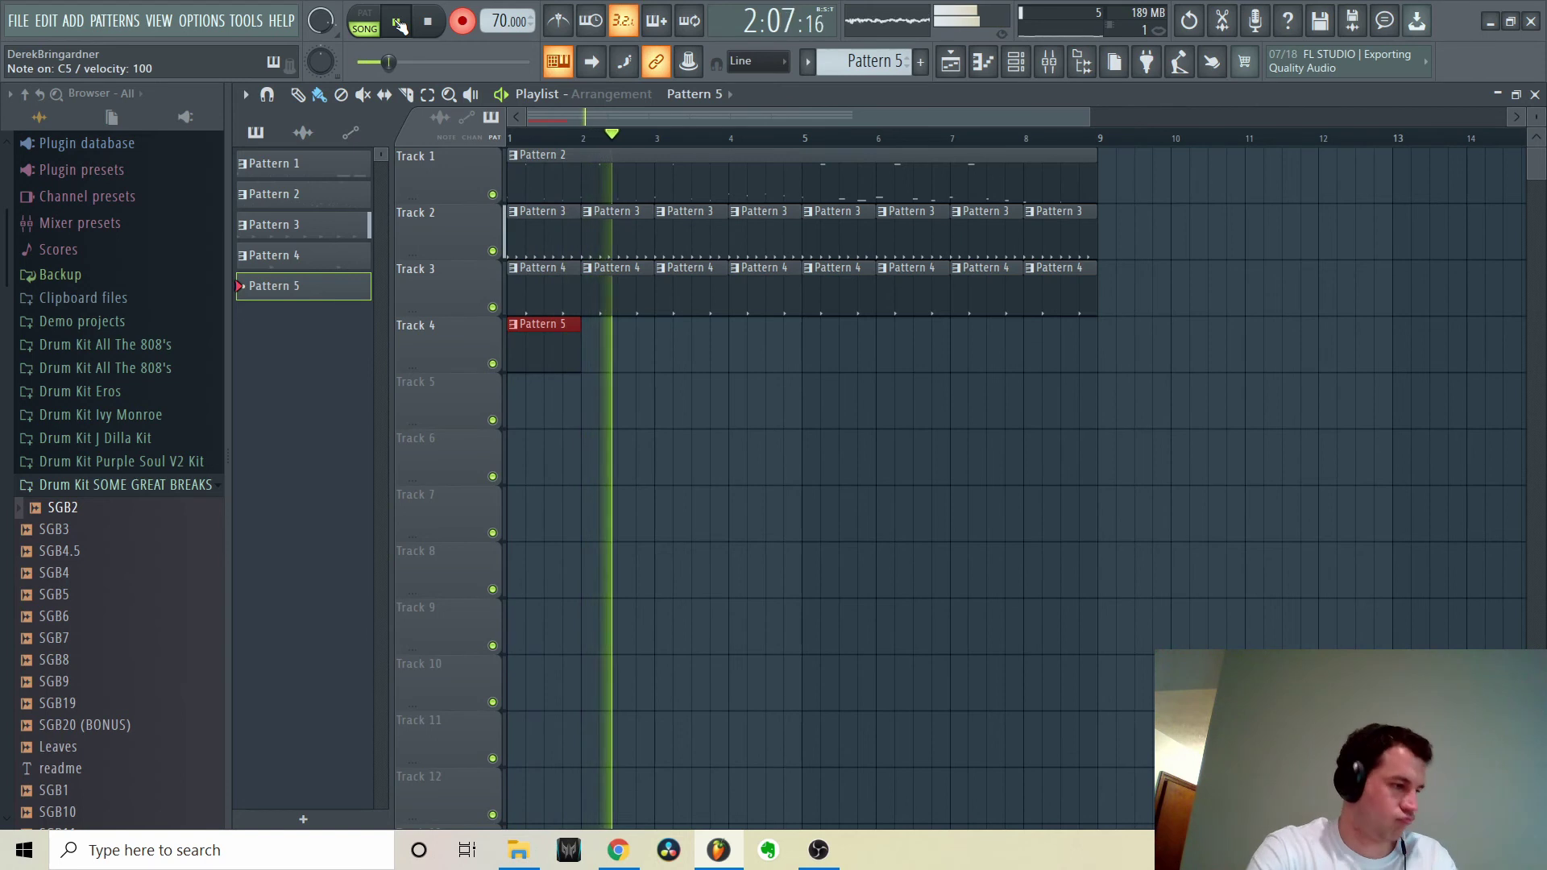
click(428, 24)
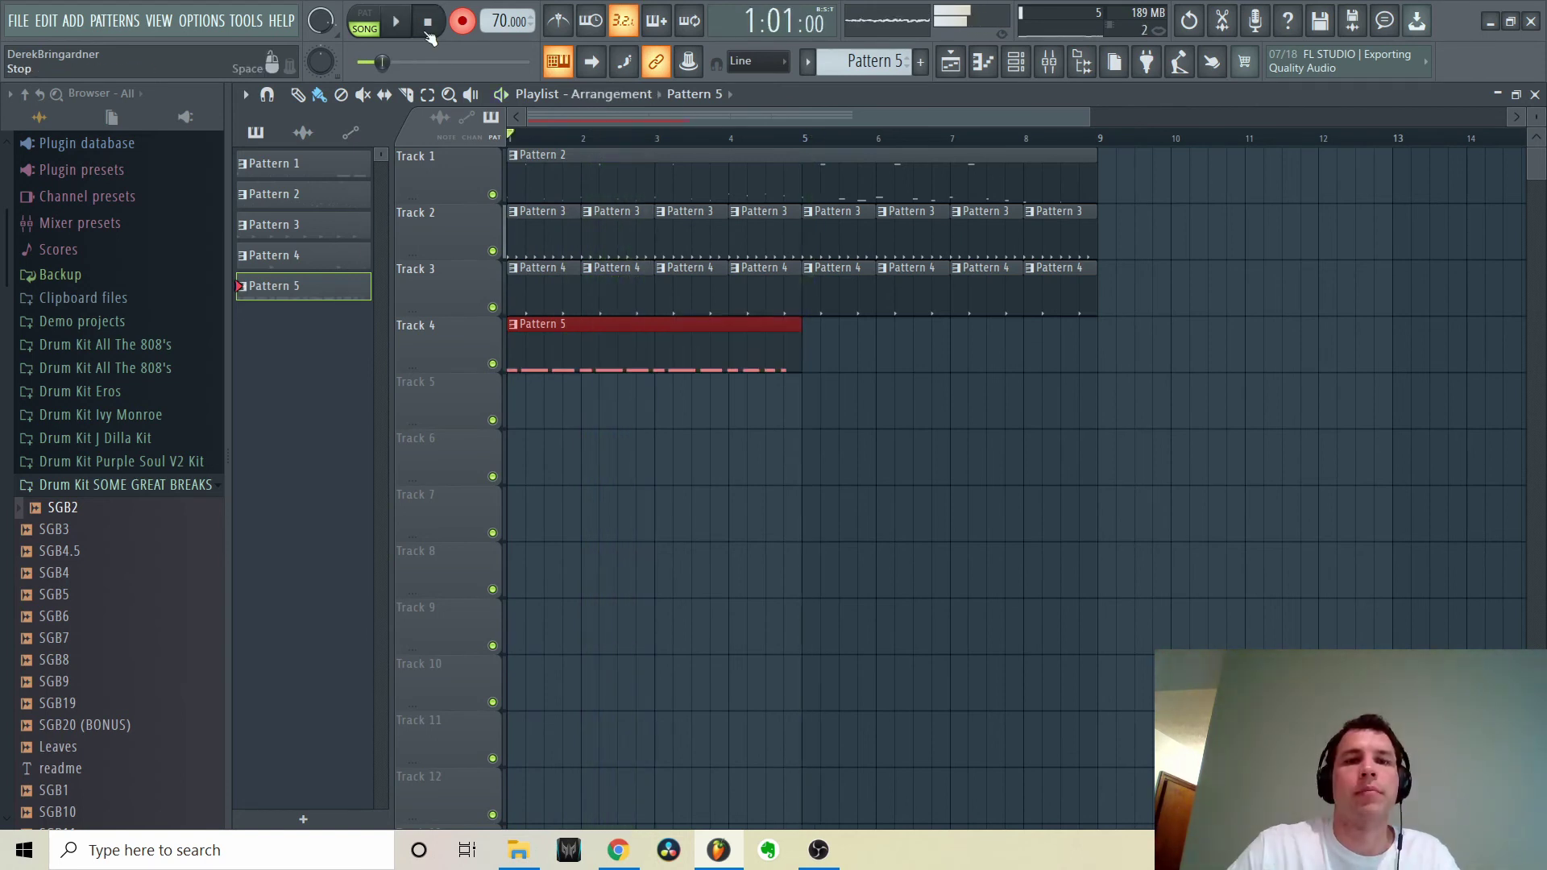
Quantize the recorded SGB2_2 notes in Pattern 5 to a 1/4 beat grid and play the result
click(953, 65)
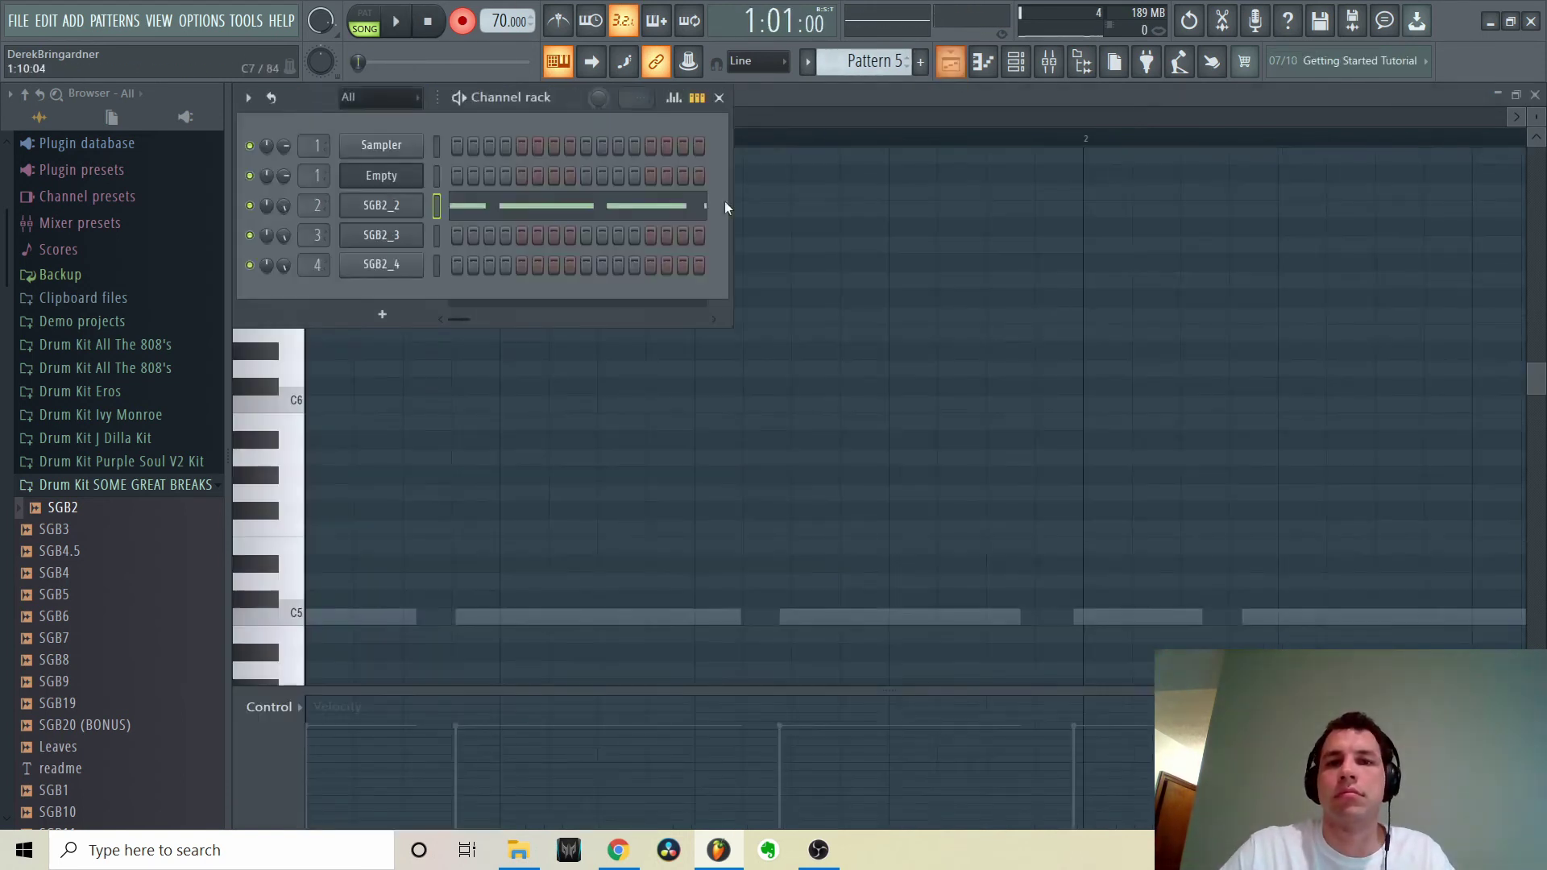
right_click(391, 211)
click(471, 204)
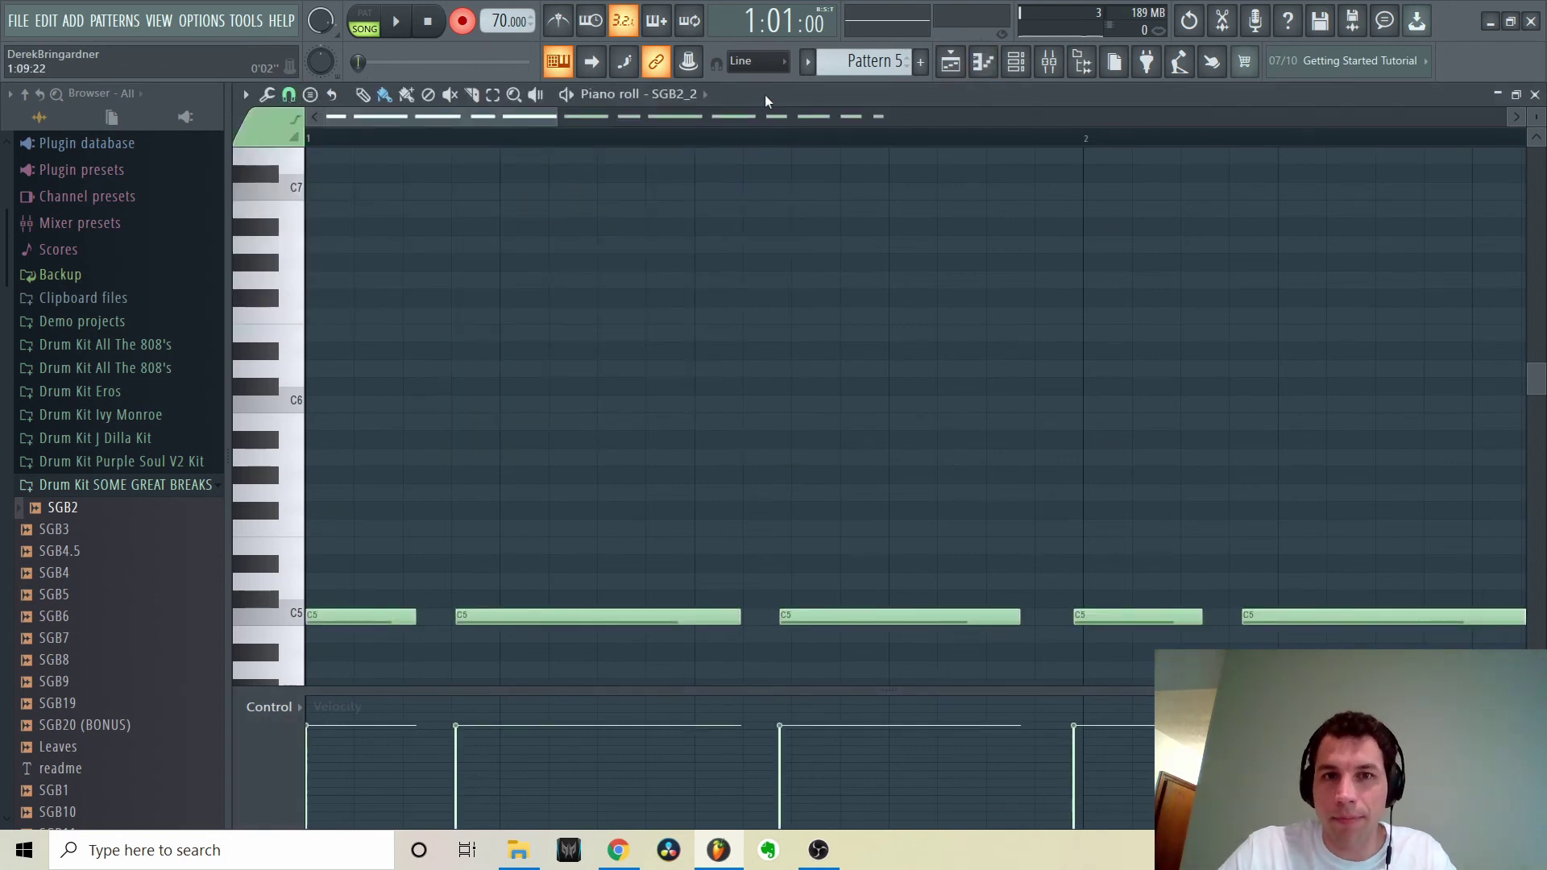
click(289, 95)
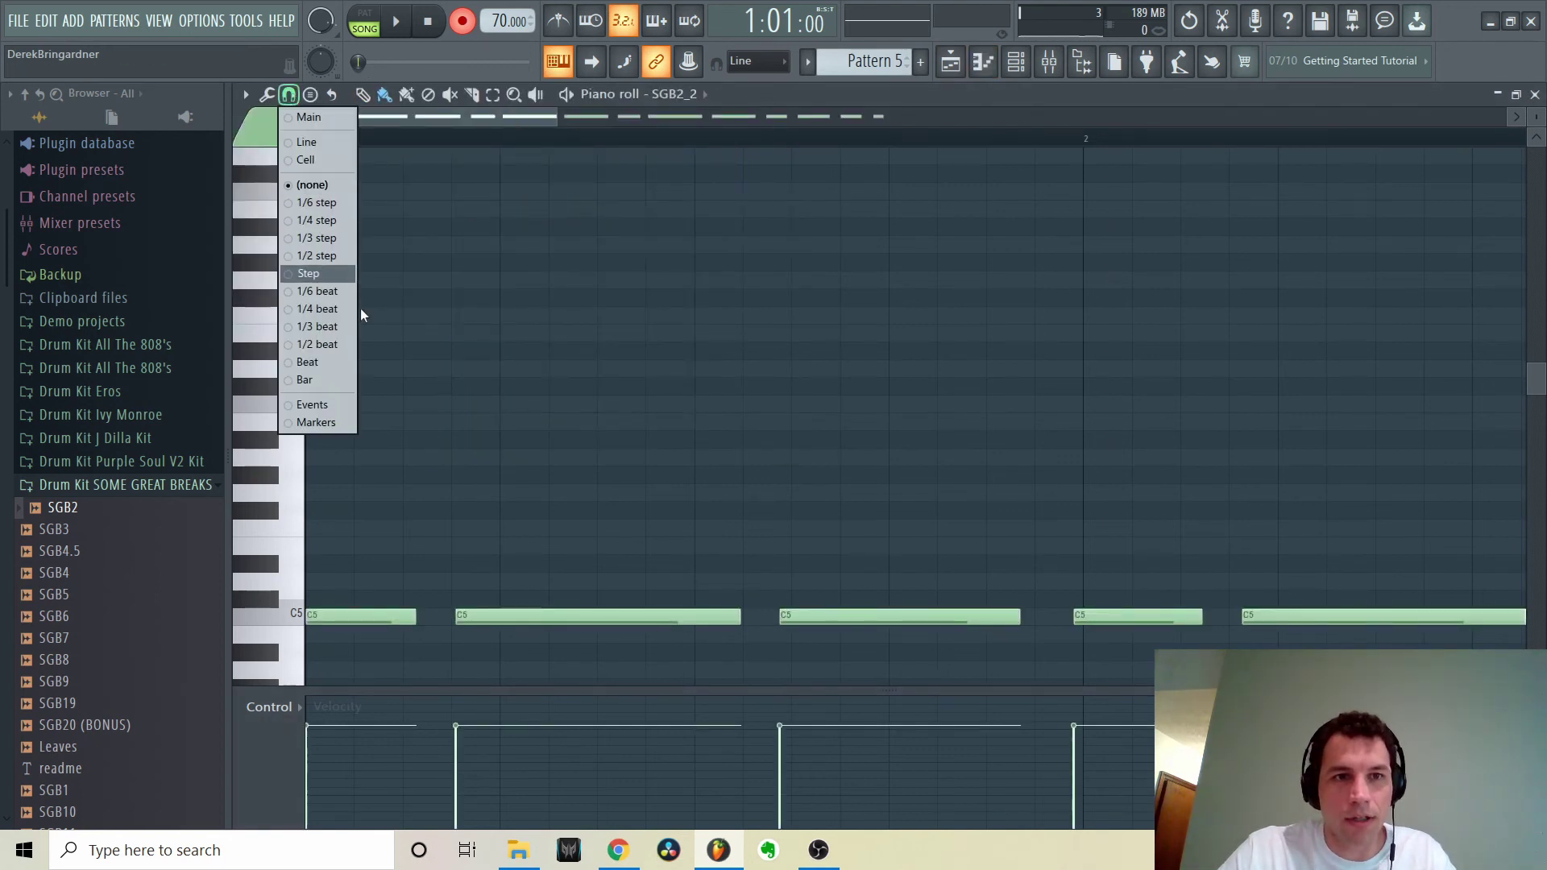
click(338, 307)
click(260, 95)
click(313, 206)
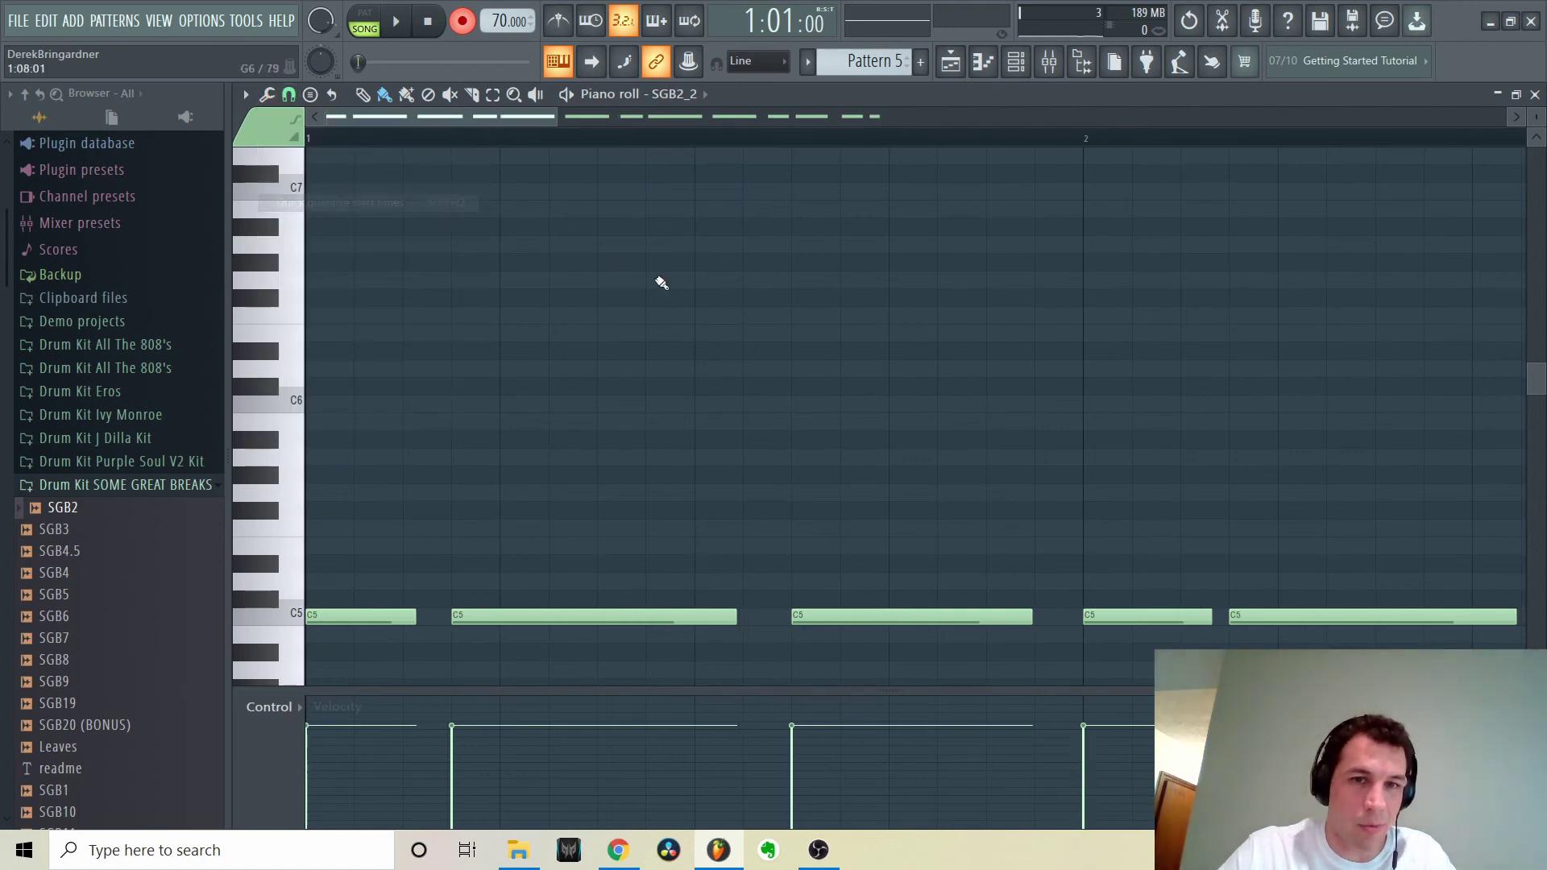
drag(556, 120, 1114, 121)
key(space)
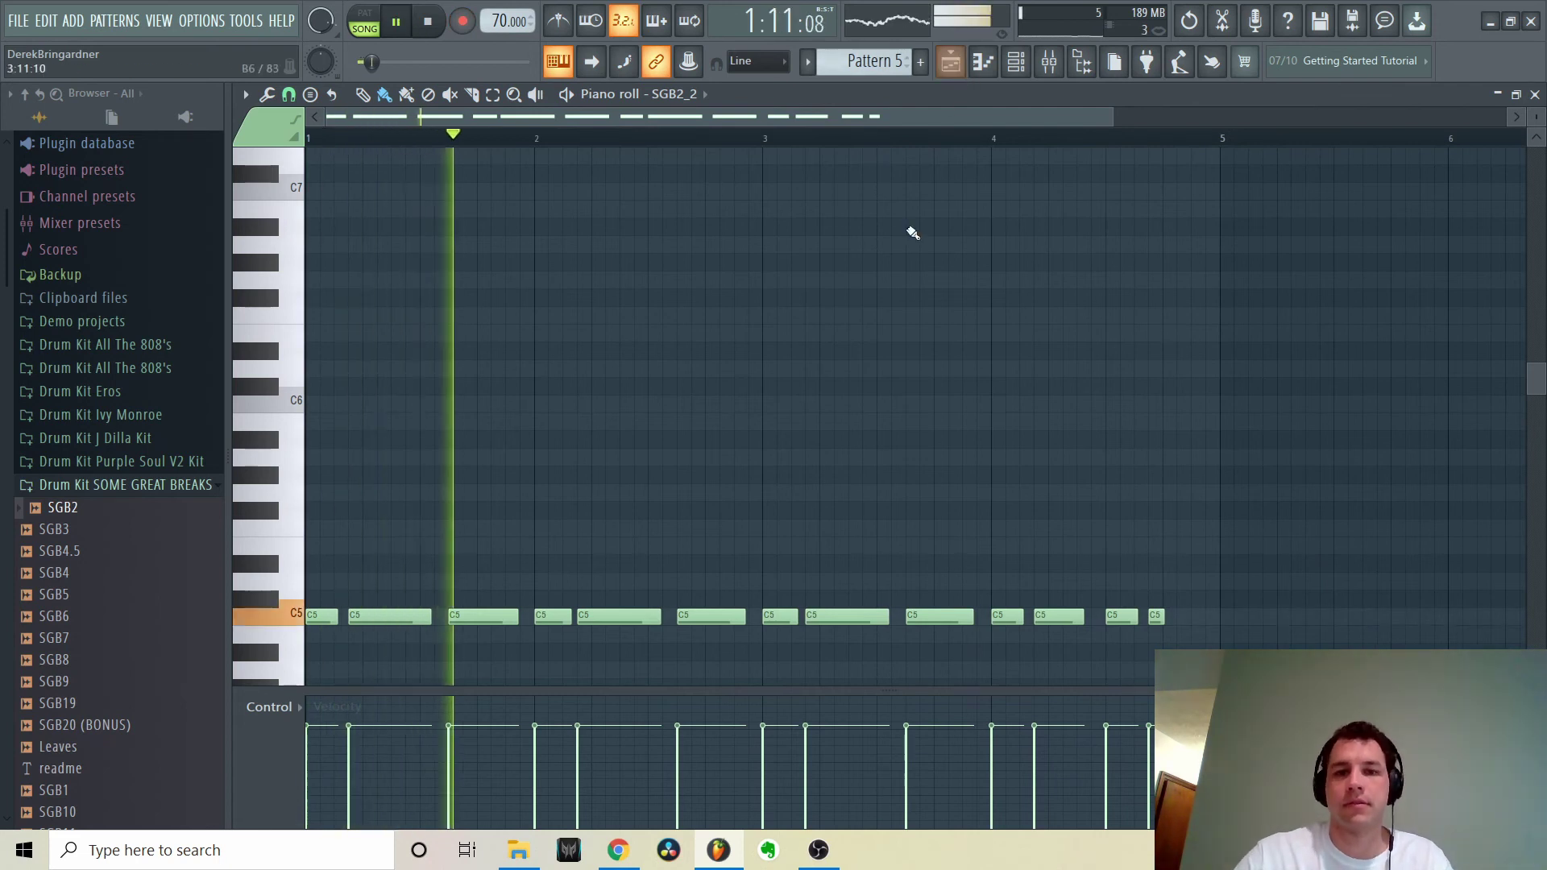
Set the tempo to 76 and repeat the Pattern 5 clip on Track 4 from bar 5
mouse_move(1158, 713)
mouse_down()
mouse_move(957, 604)
mouse_move(4, 375)
mouse_up()
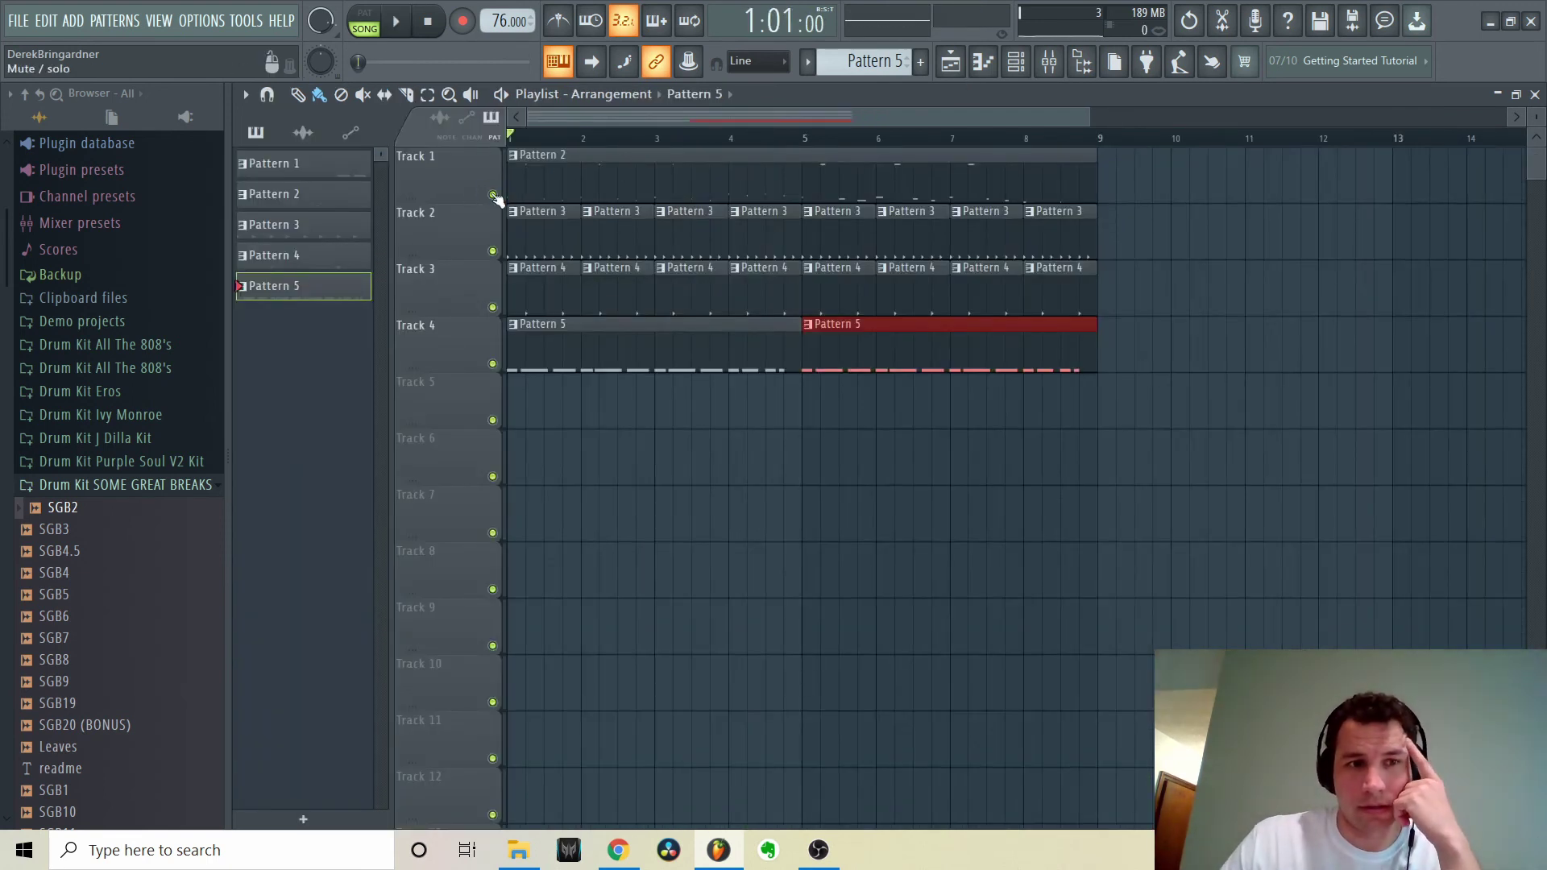
Solo Track 1 and lower the high cut frequency in Insert 1's Parametric EQ 2
click(129, 484)
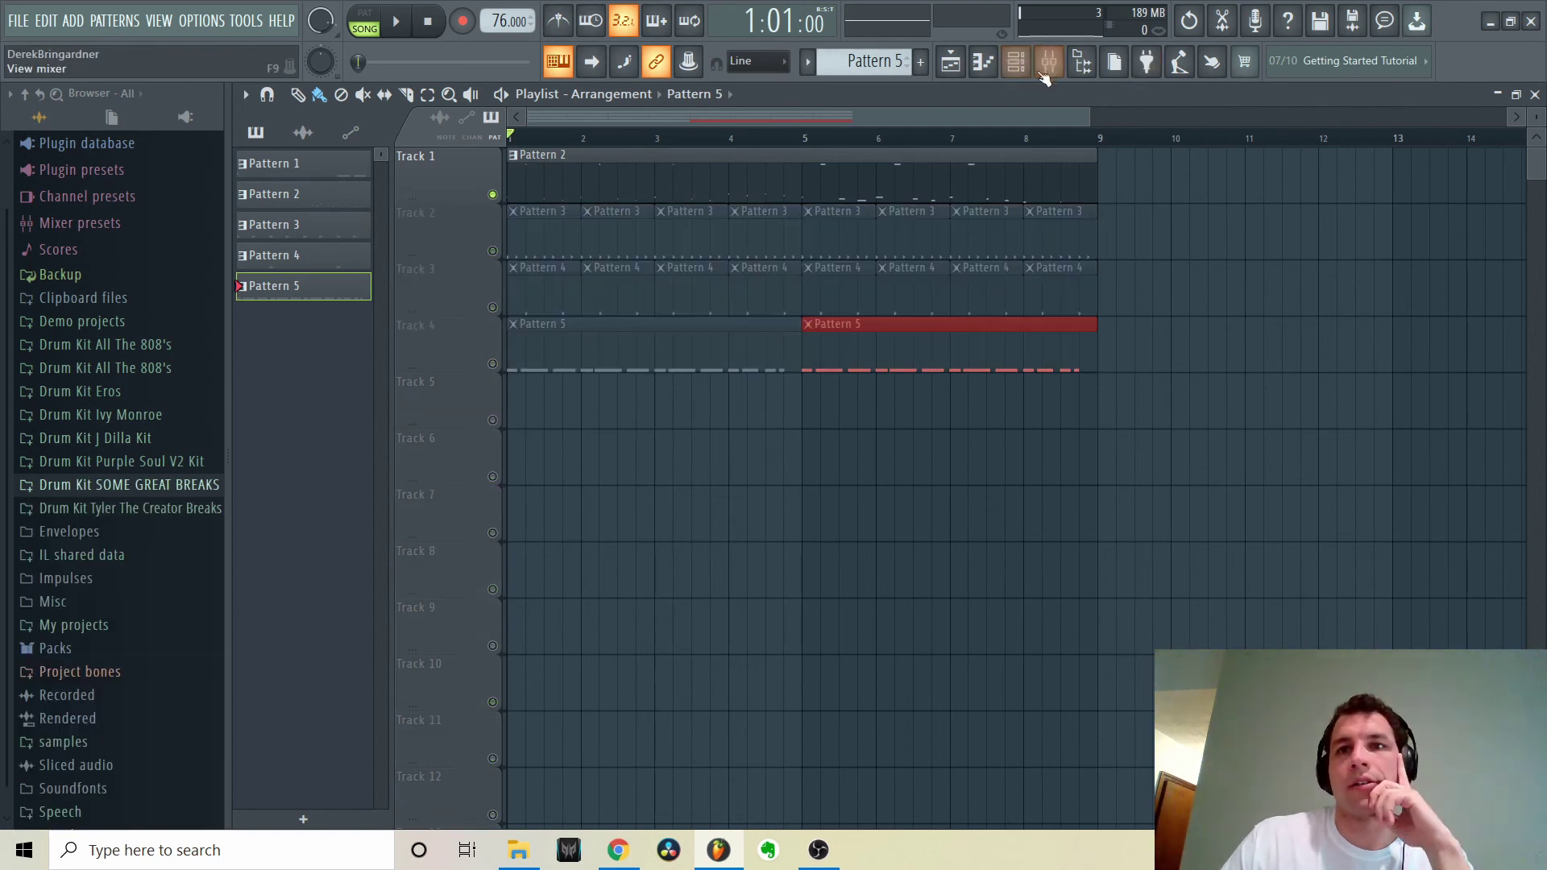
click(1048, 61)
click(303, 205)
click(1380, 219)
click(1201, 69)
click(355, 271)
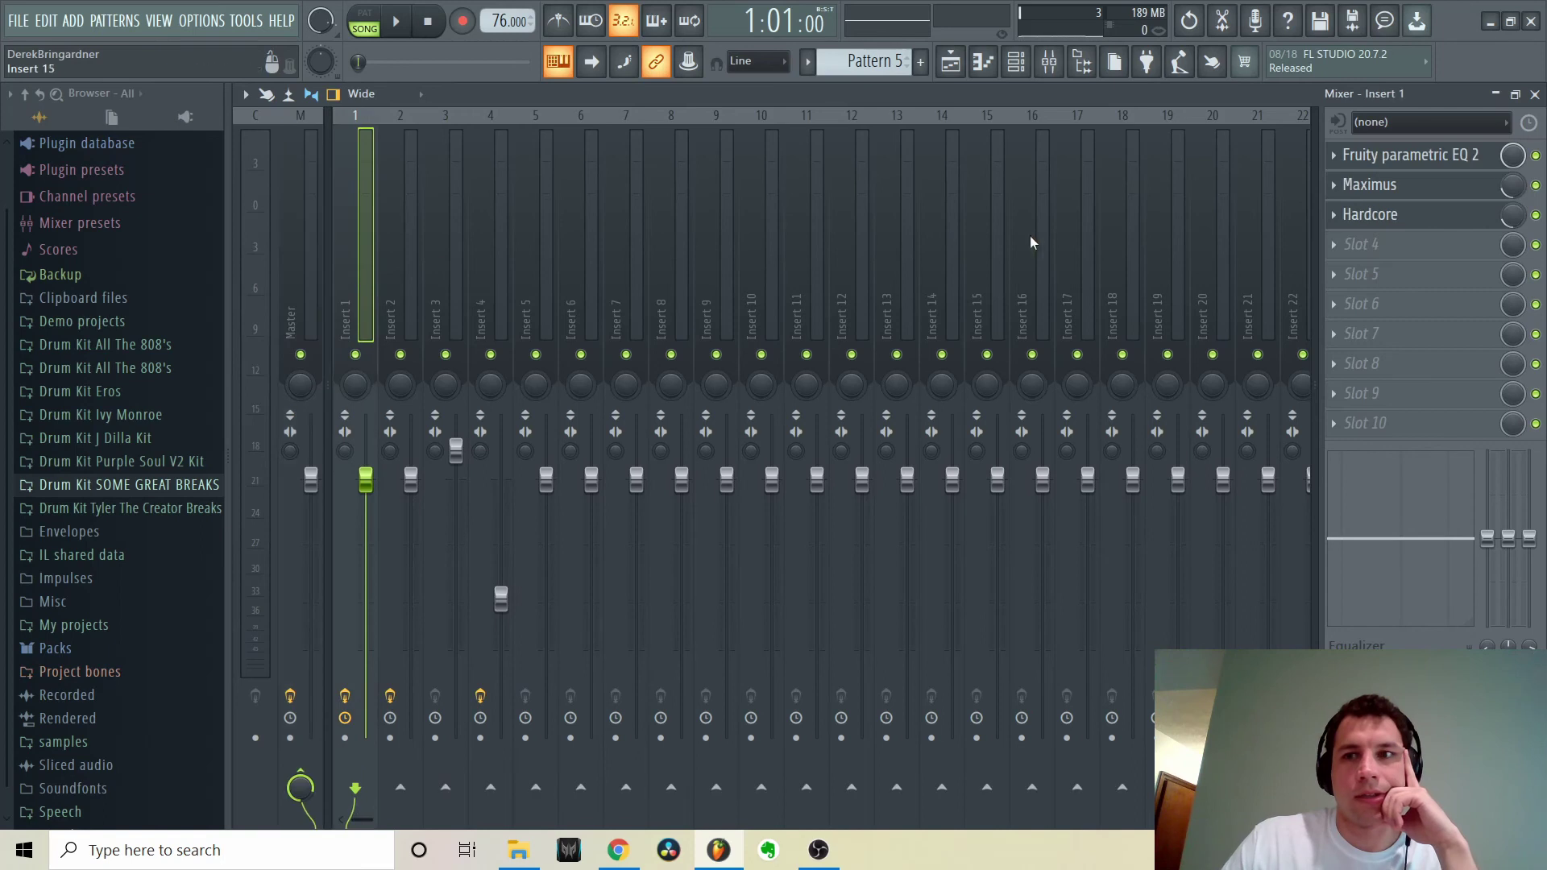
click(1492, 158)
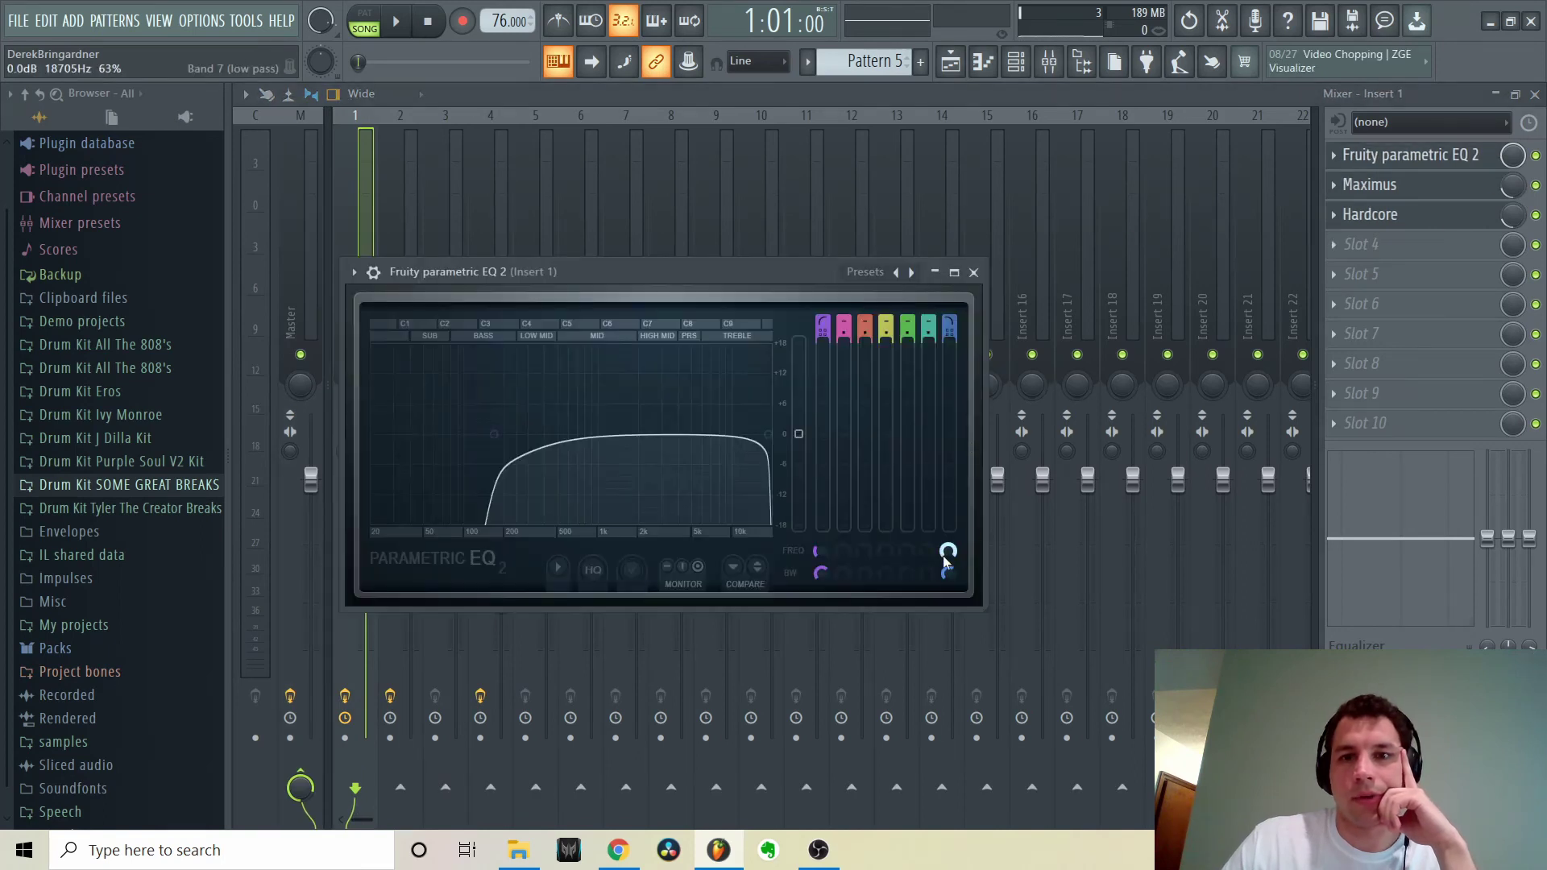
scroll(948, 553, down, 10)
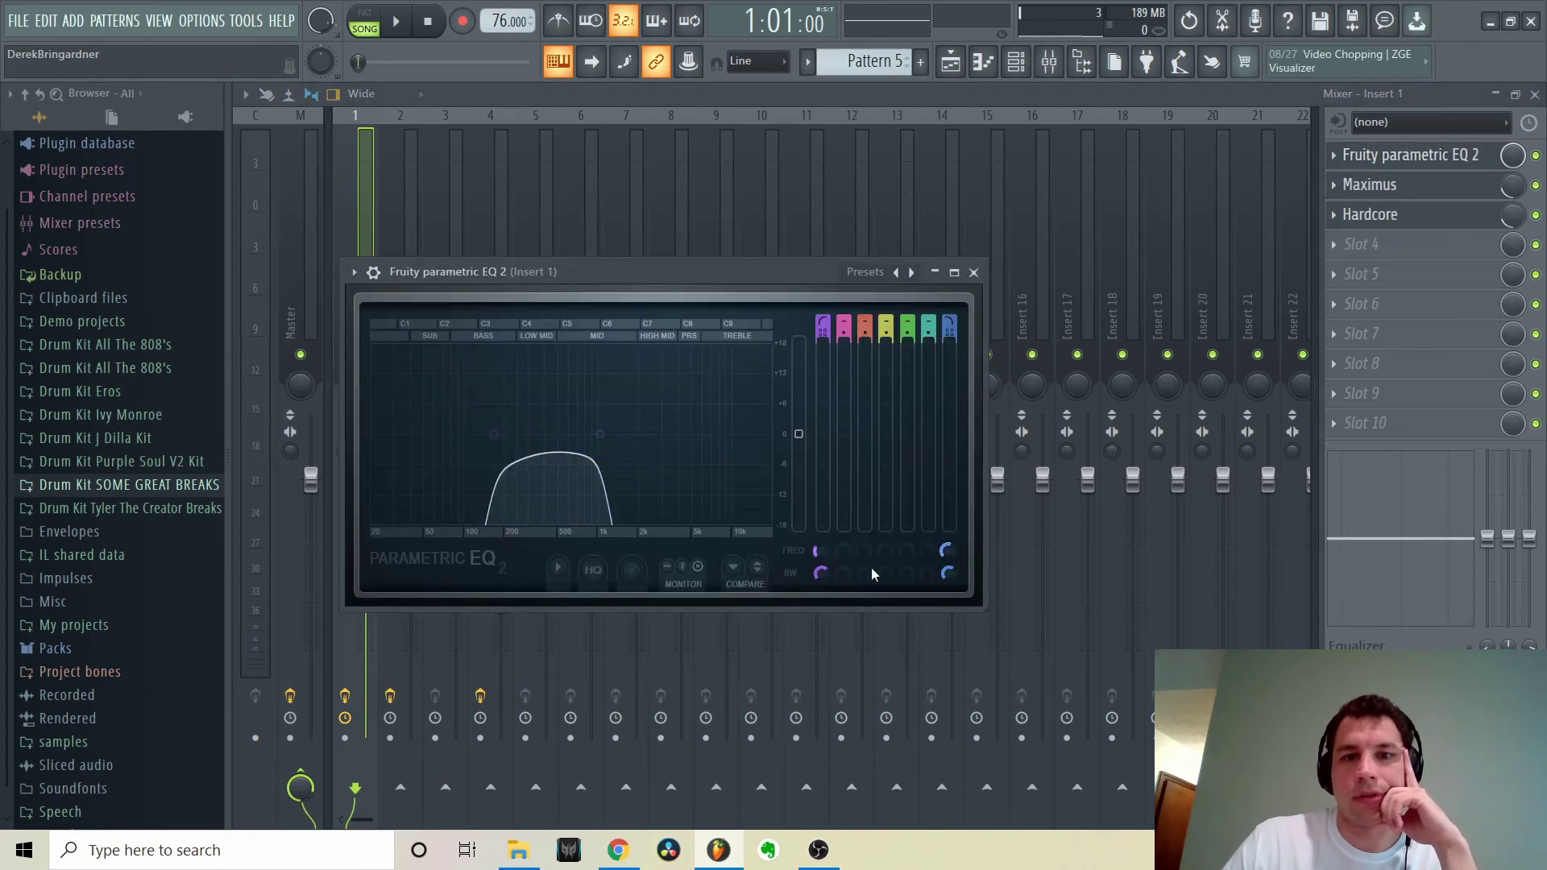
scroll(815, 552, down, 4)
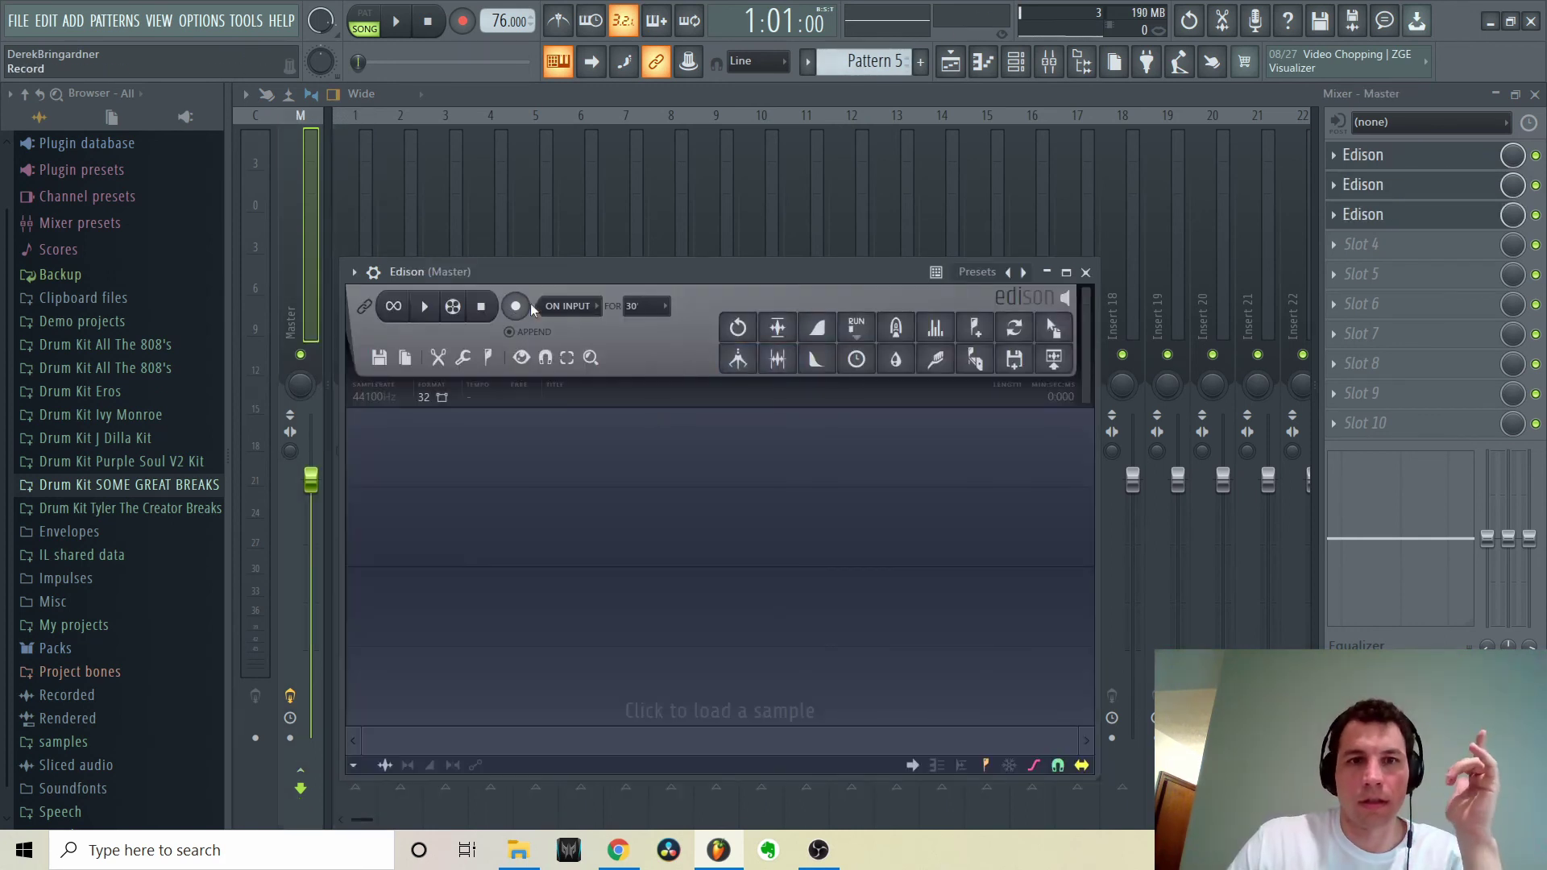
Set Edison on the Master track to record on play and record the soloed sample track
click(564, 306)
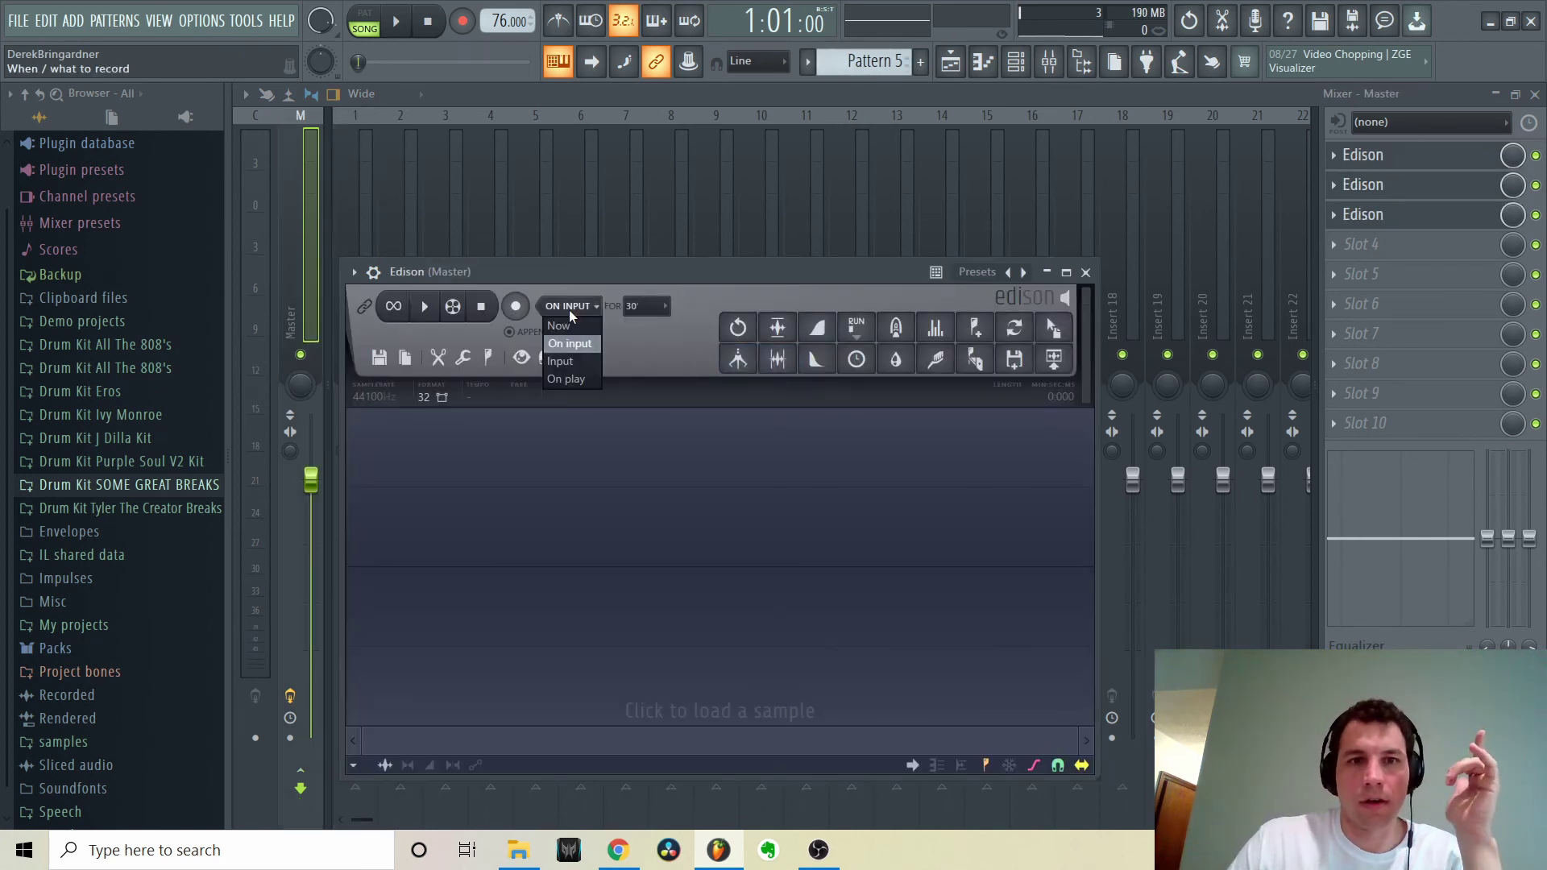
click(569, 372)
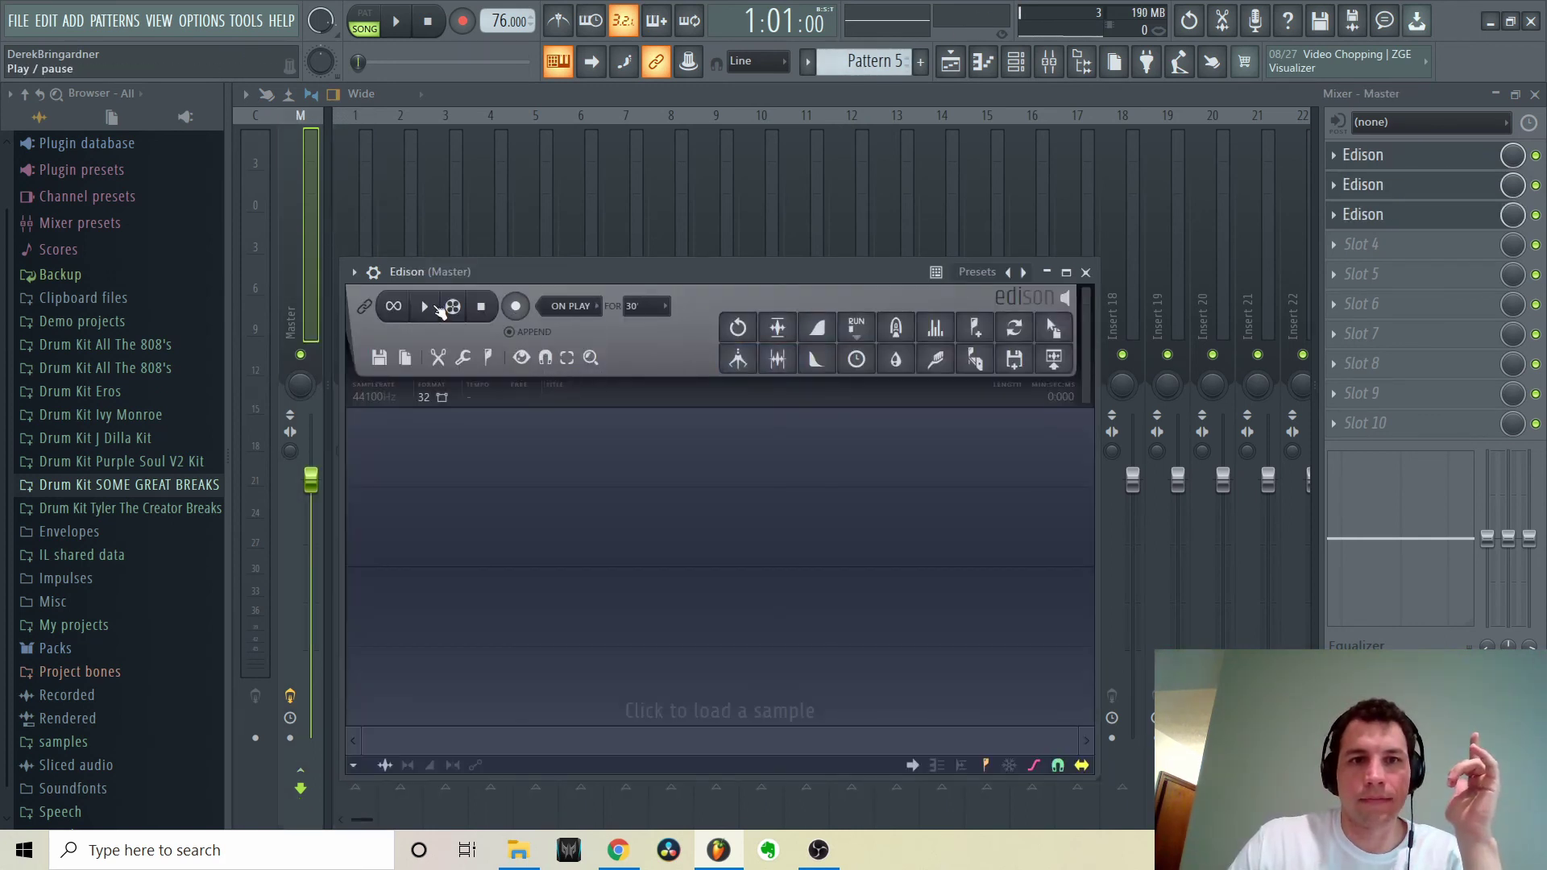
click(397, 26)
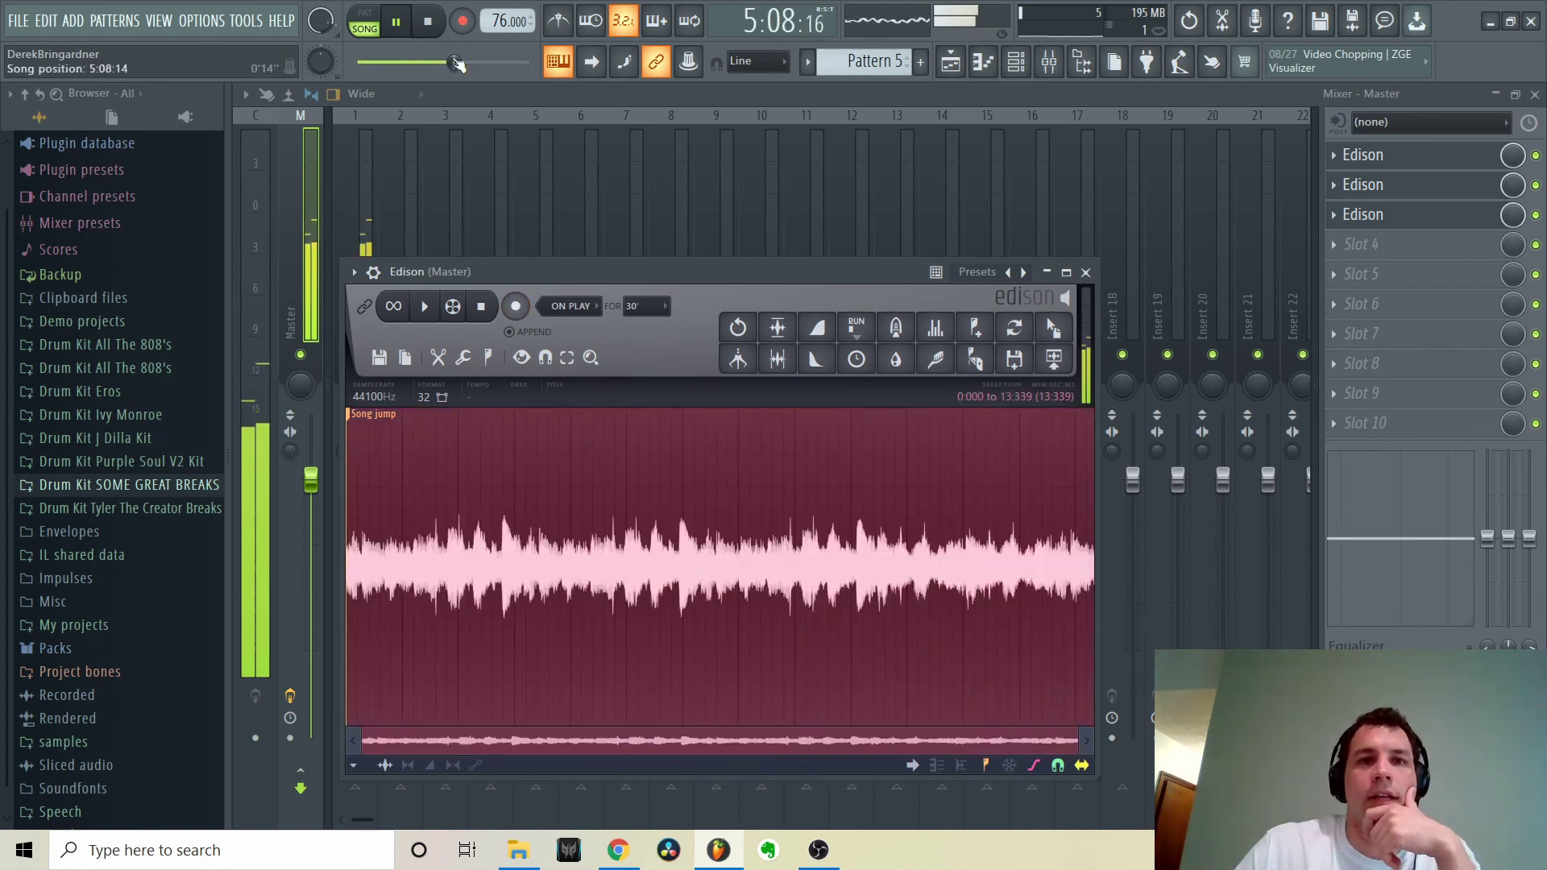
key(space)
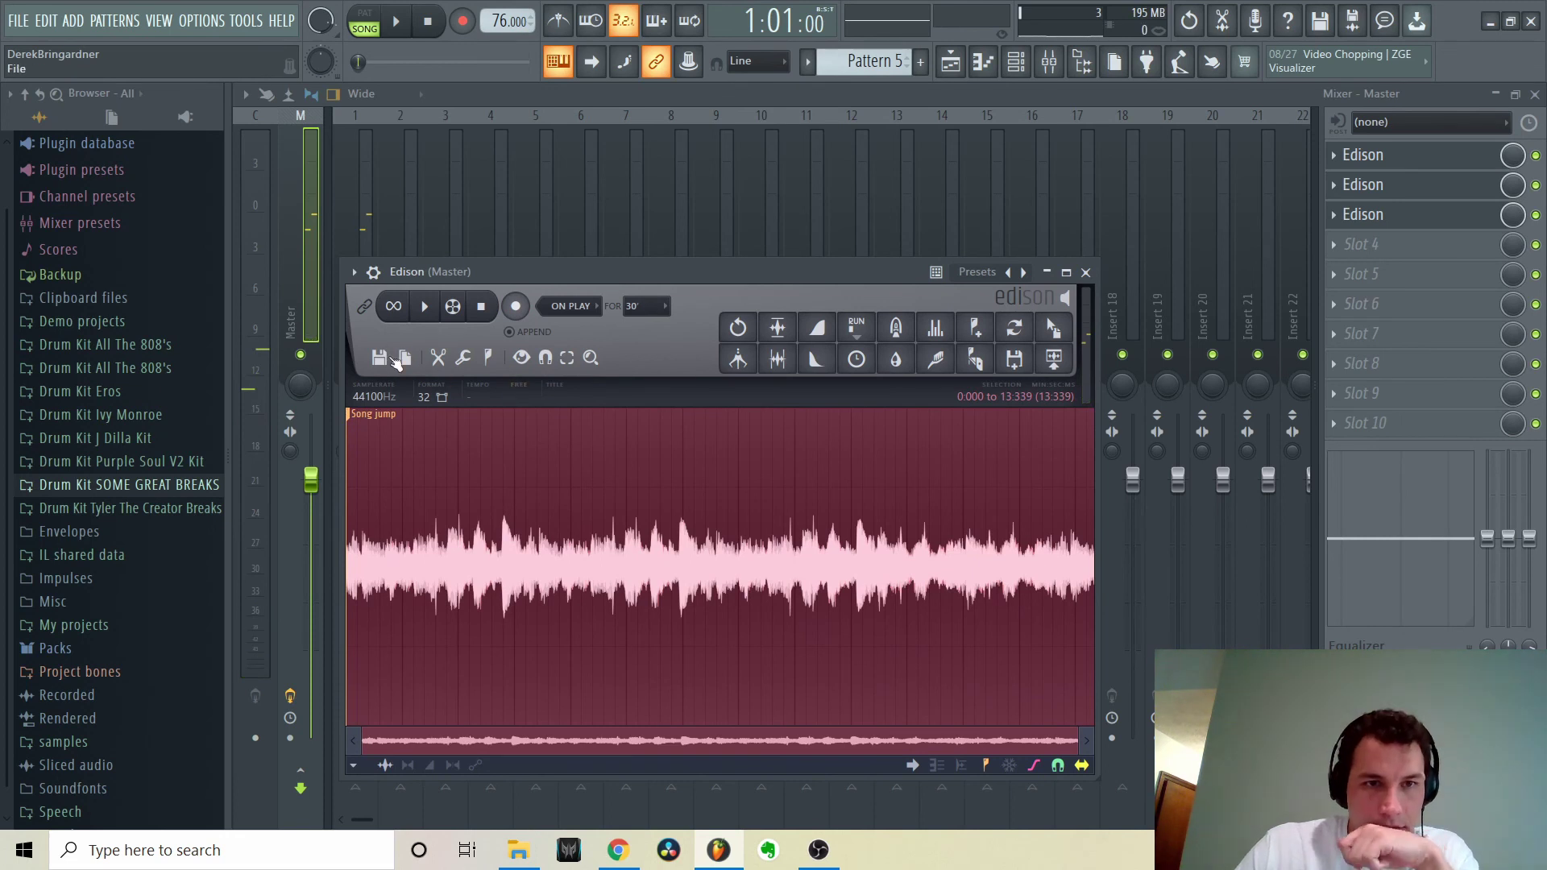
Detect the pitch regions of the Edison recording, play back its opening section and return to the playlist
click(437, 364)
click(520, 624)
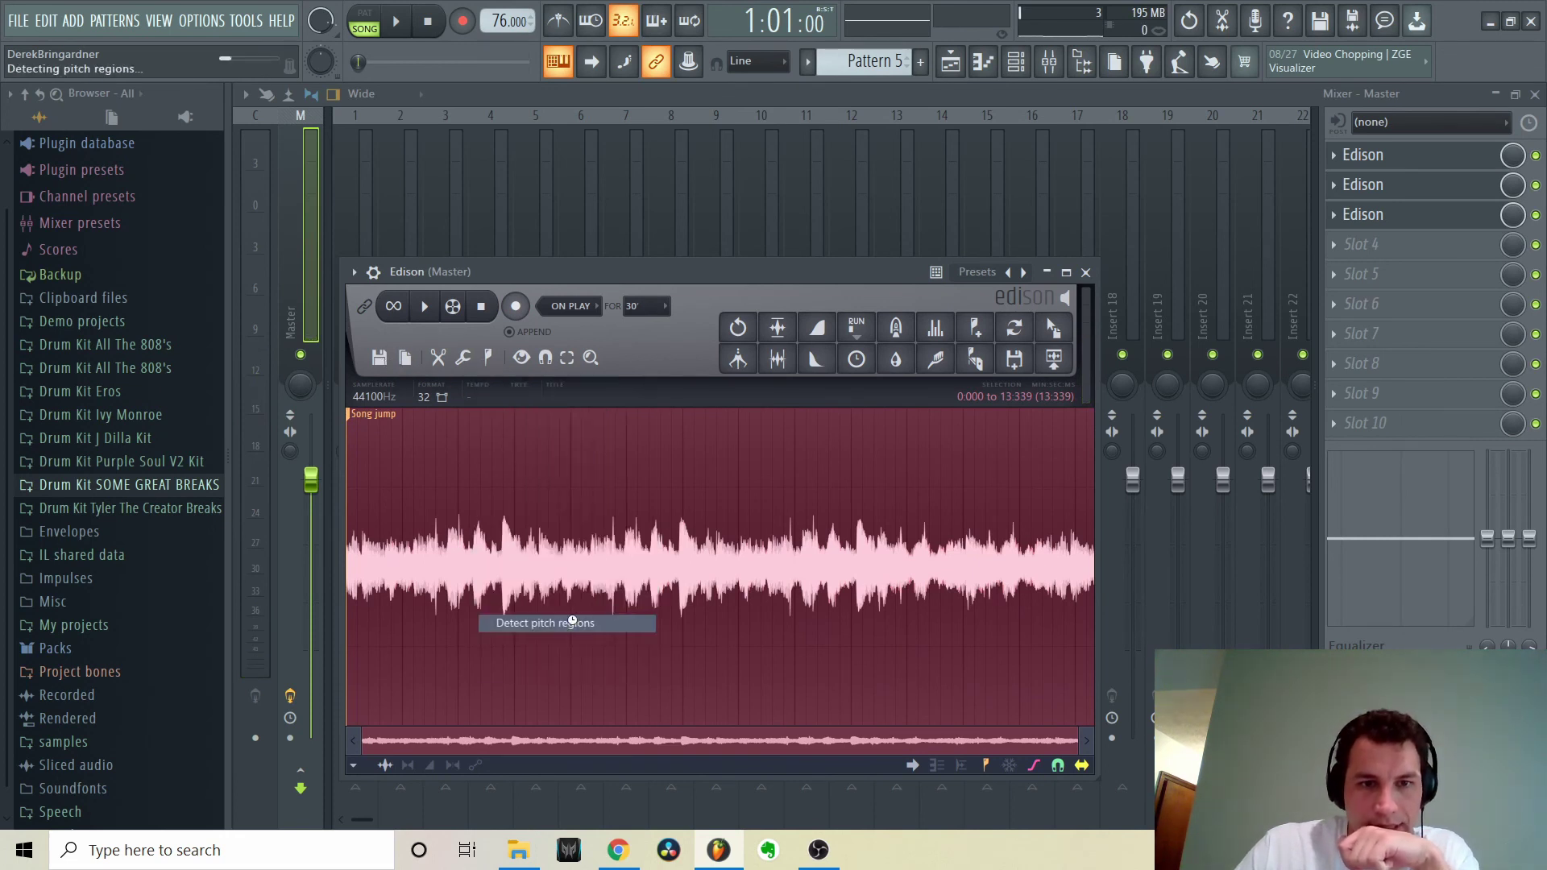
scroll(543, 661, up, 5)
drag(568, 740, 403, 739)
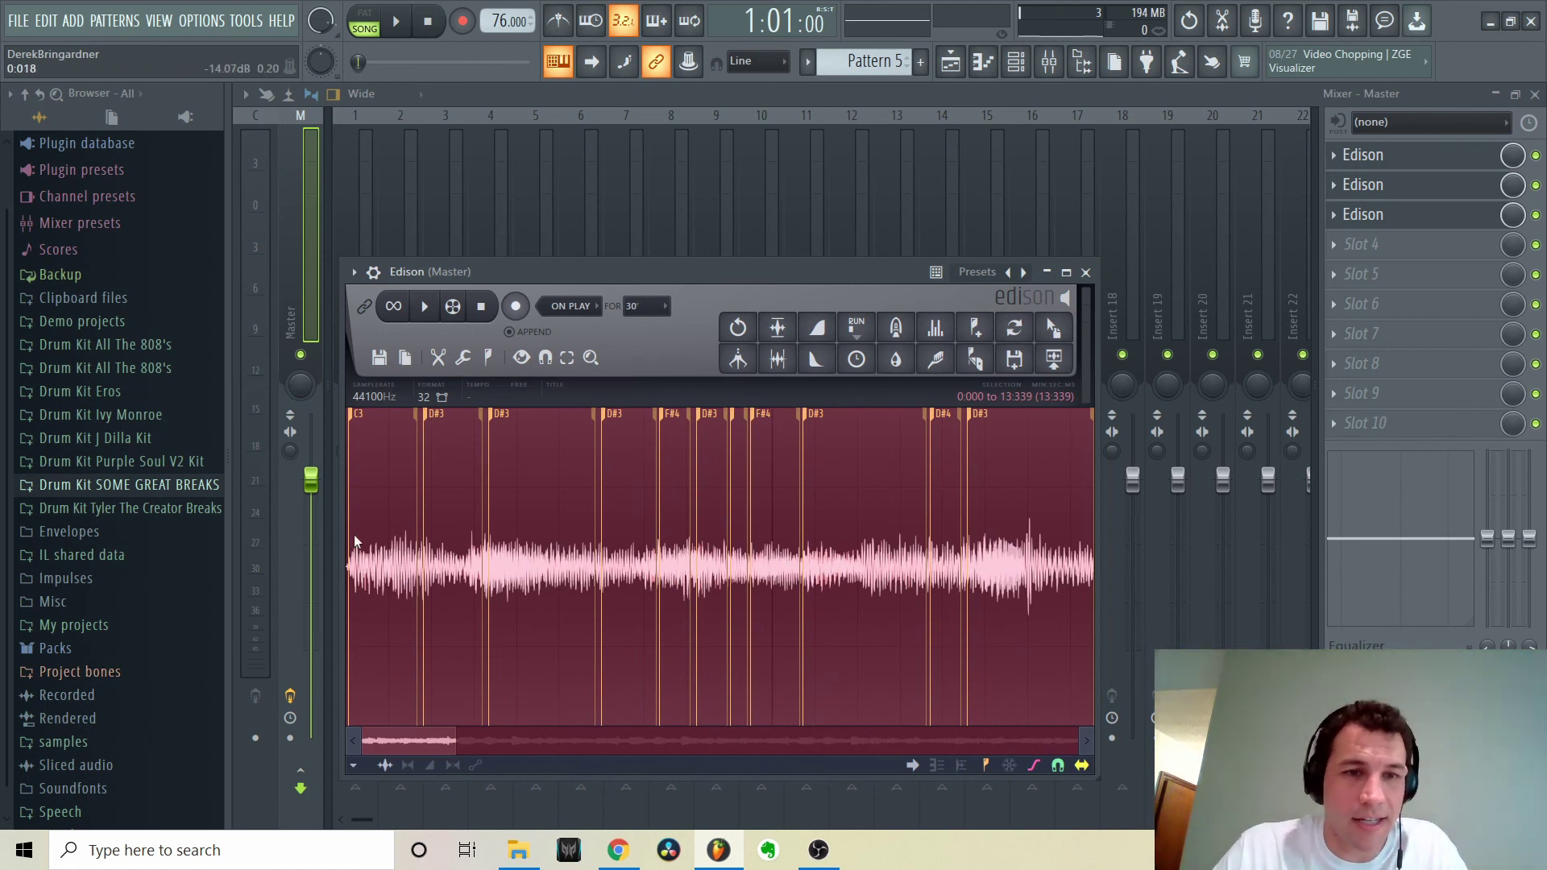
key(space)
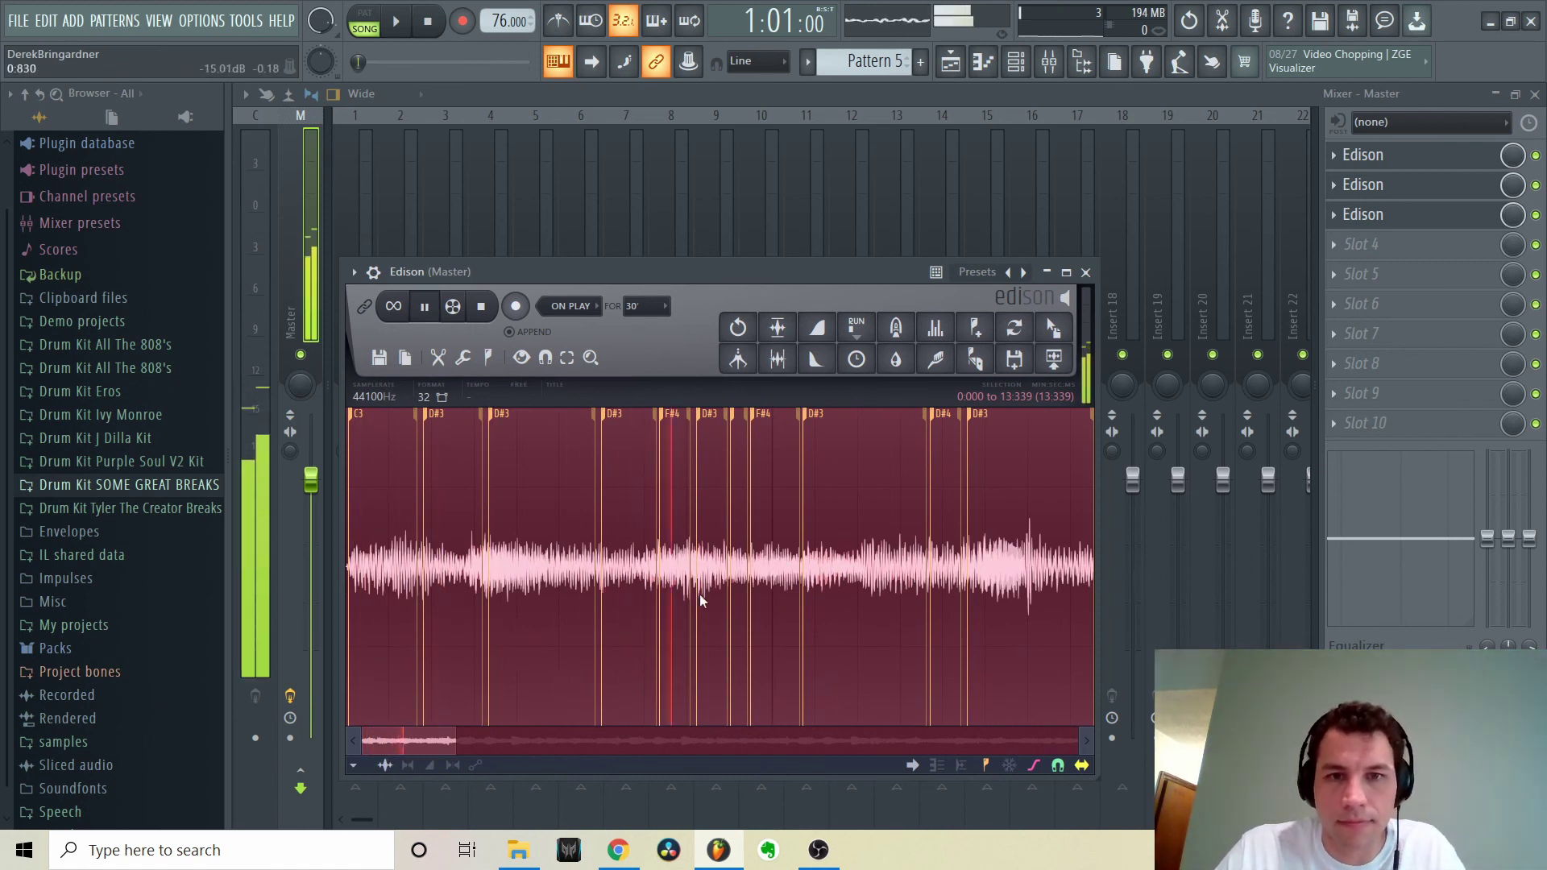
click(957, 69)
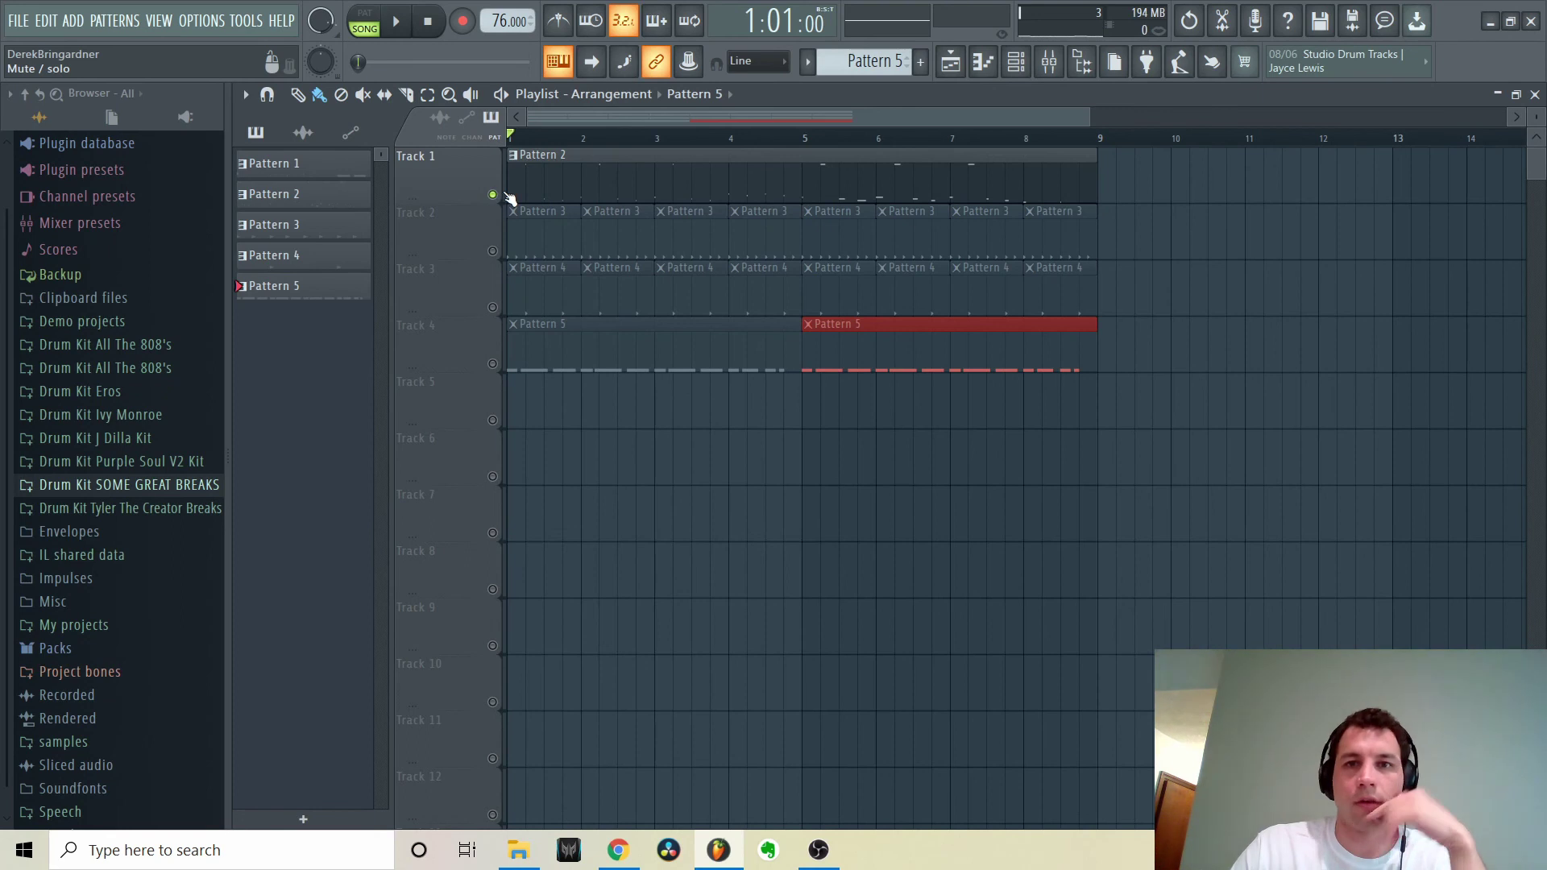
Undo the high cut frequency change in Insert 1's Parametric EQ 2
click(1048, 62)
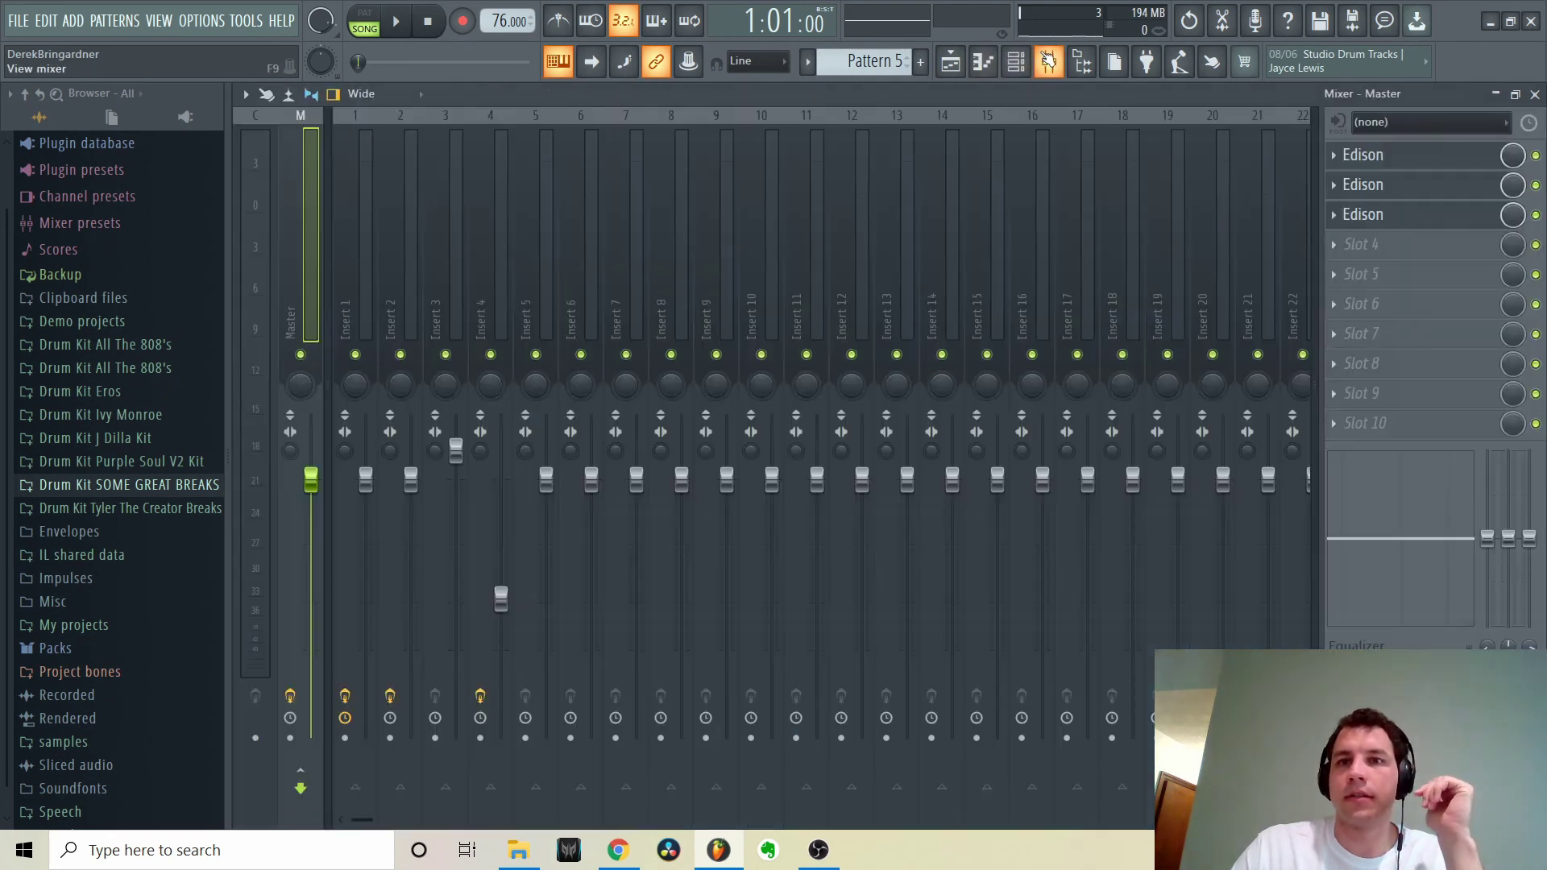
click(339, 265)
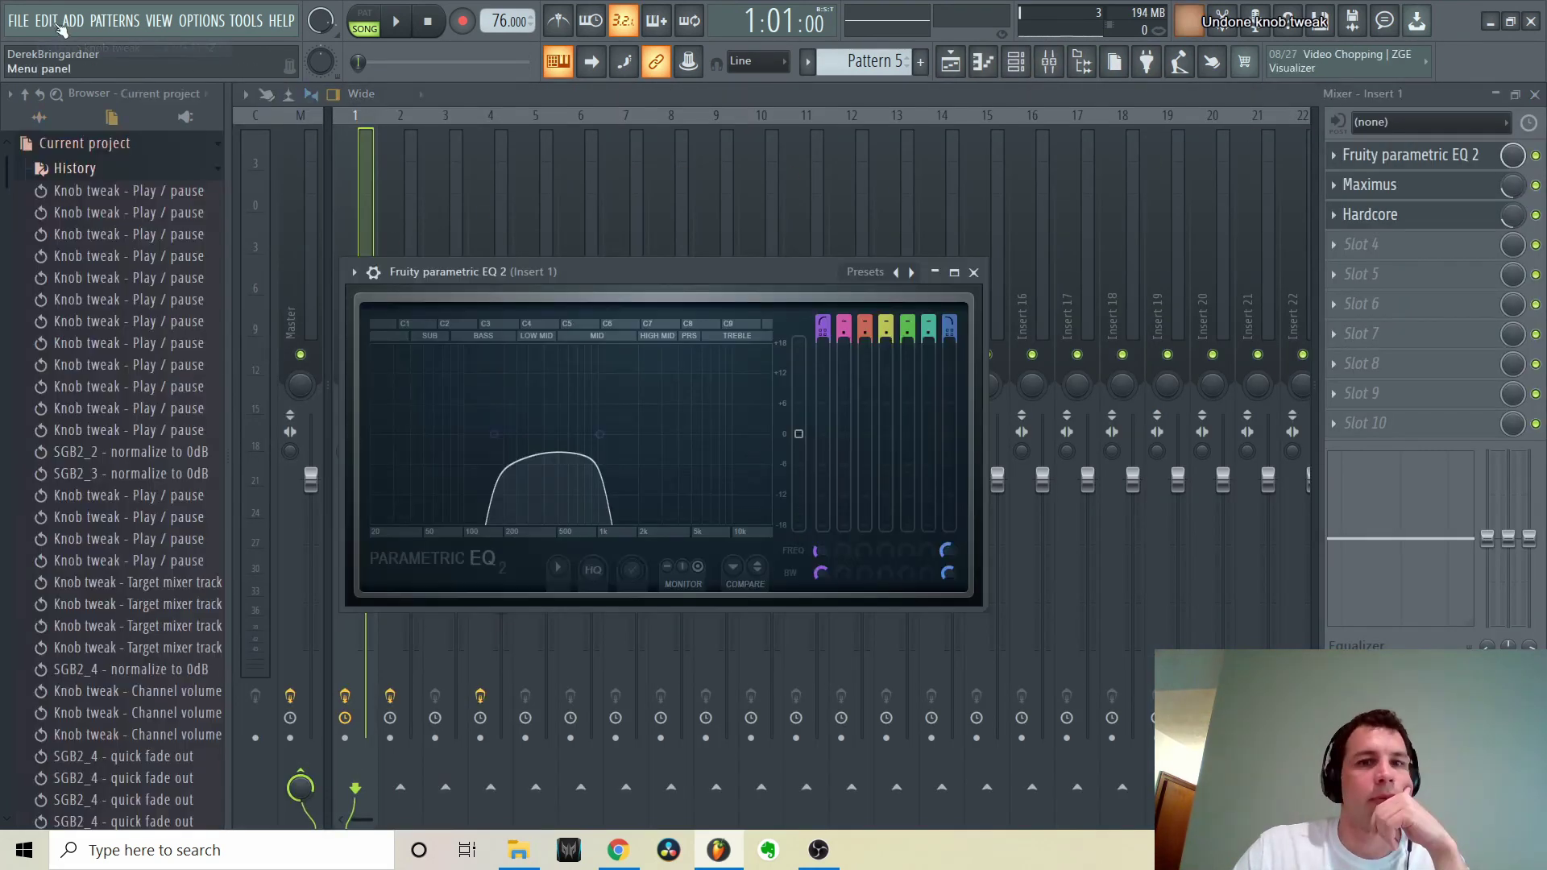
click(50, 21)
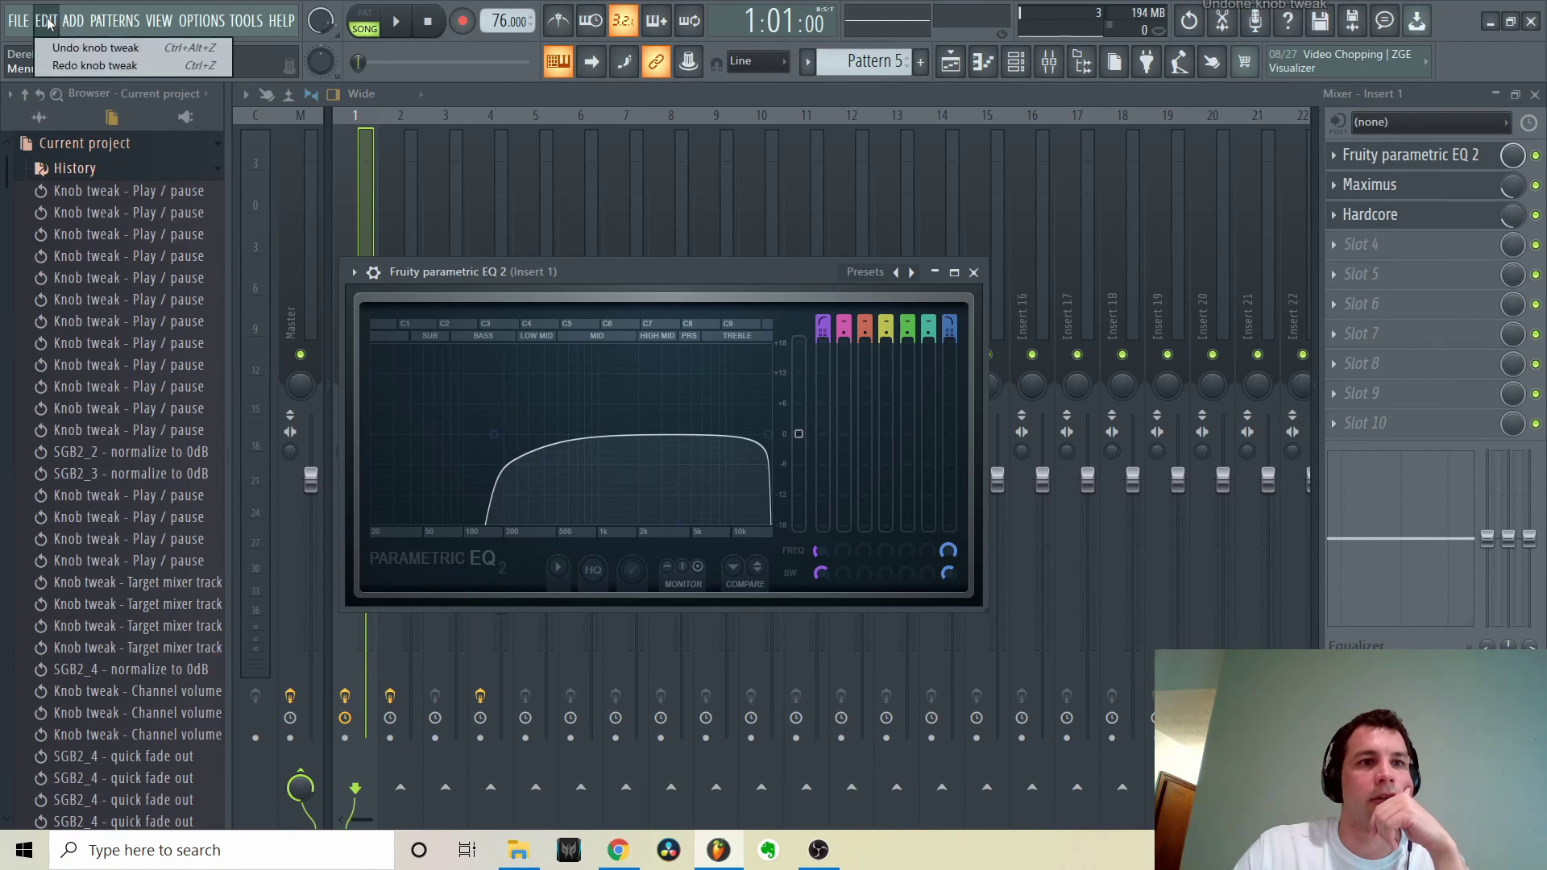
click(61, 49)
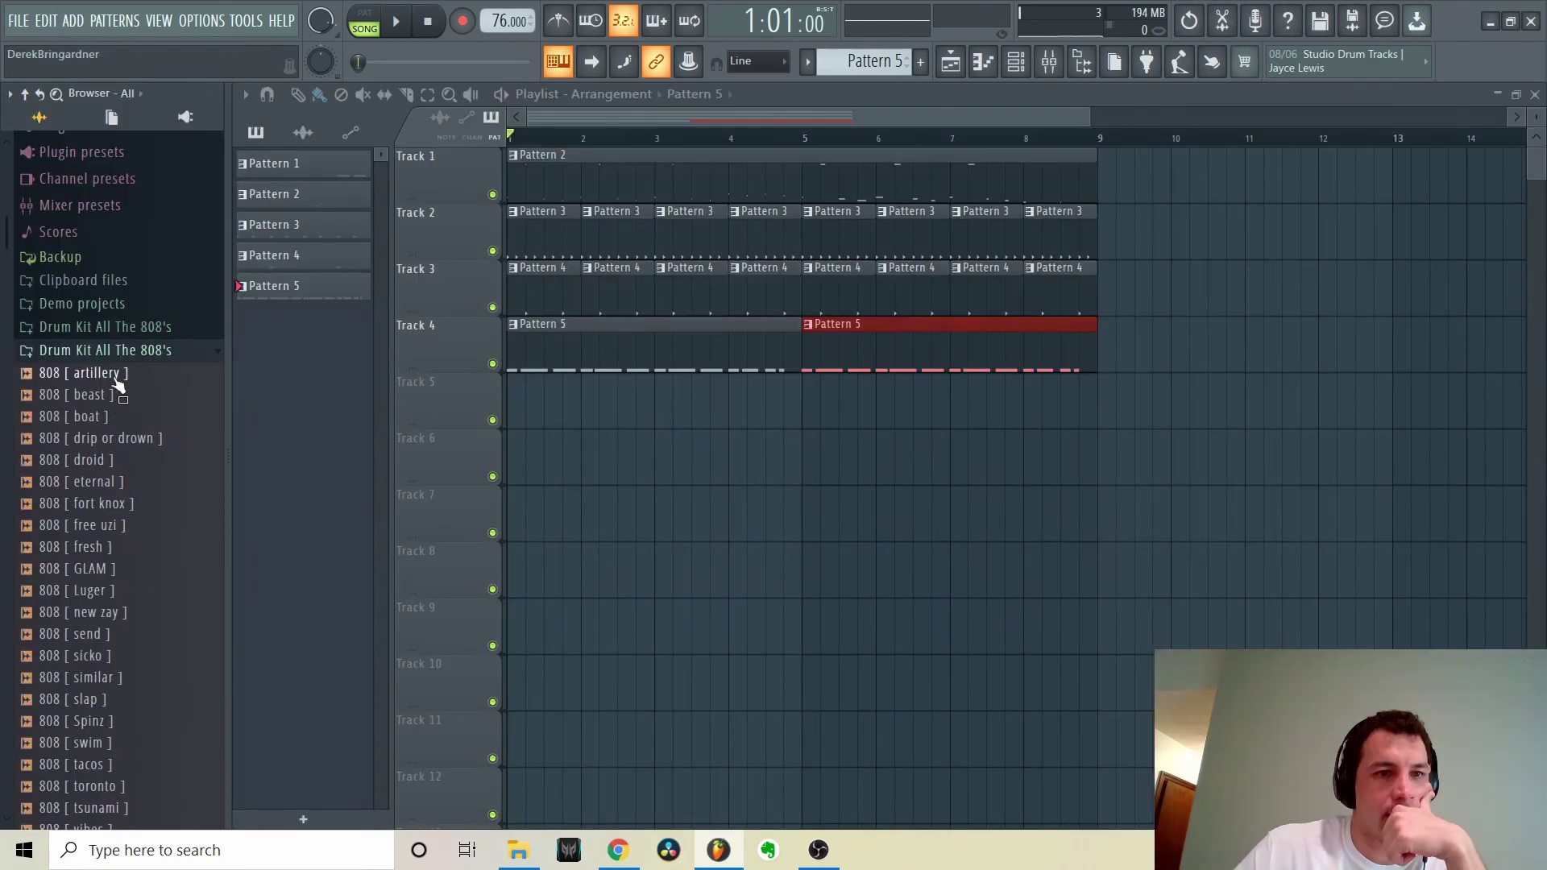
Audition several samples in the Drum Kit All The 808's folder and add 808 [ boat ] as a new channel
click(107, 395)
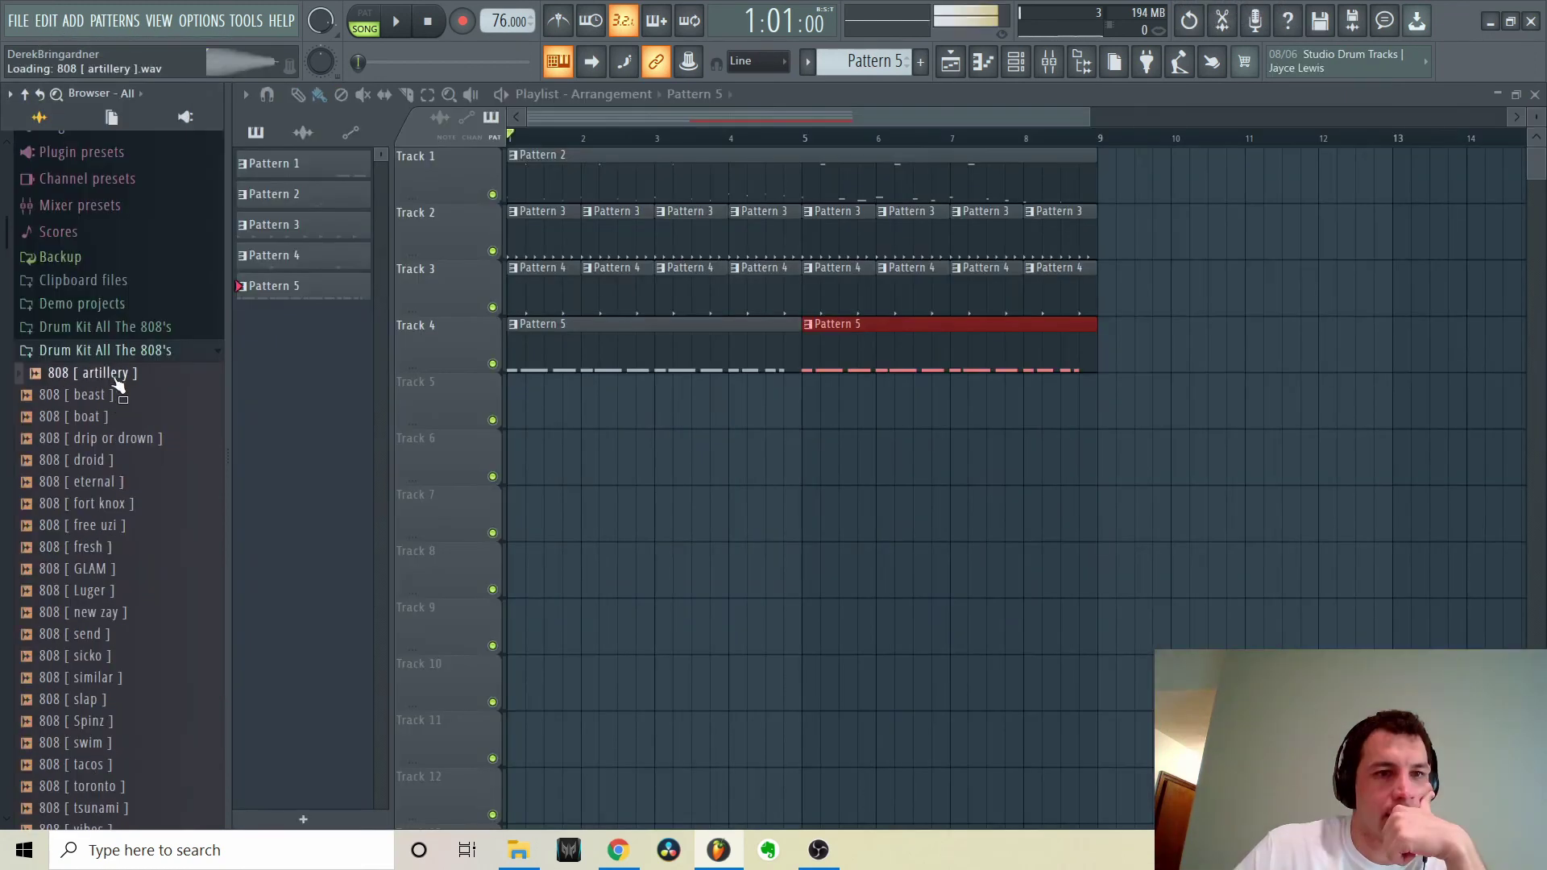
click(105, 416)
click(105, 439)
click(103, 460)
click(104, 482)
click(103, 423)
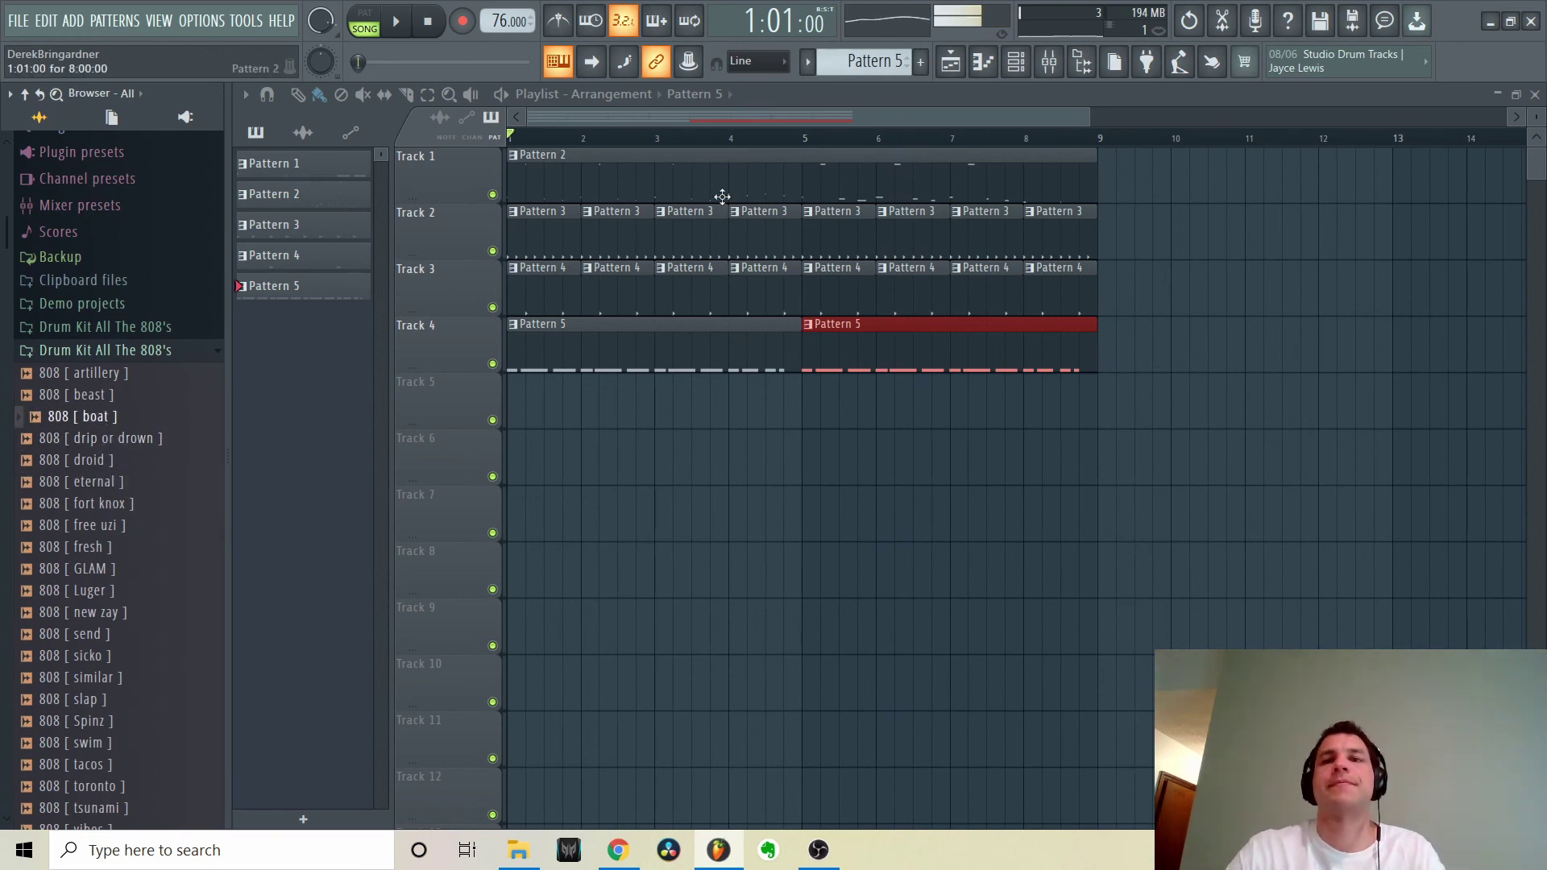
key(F6)
drag(115, 424, 387, 307)
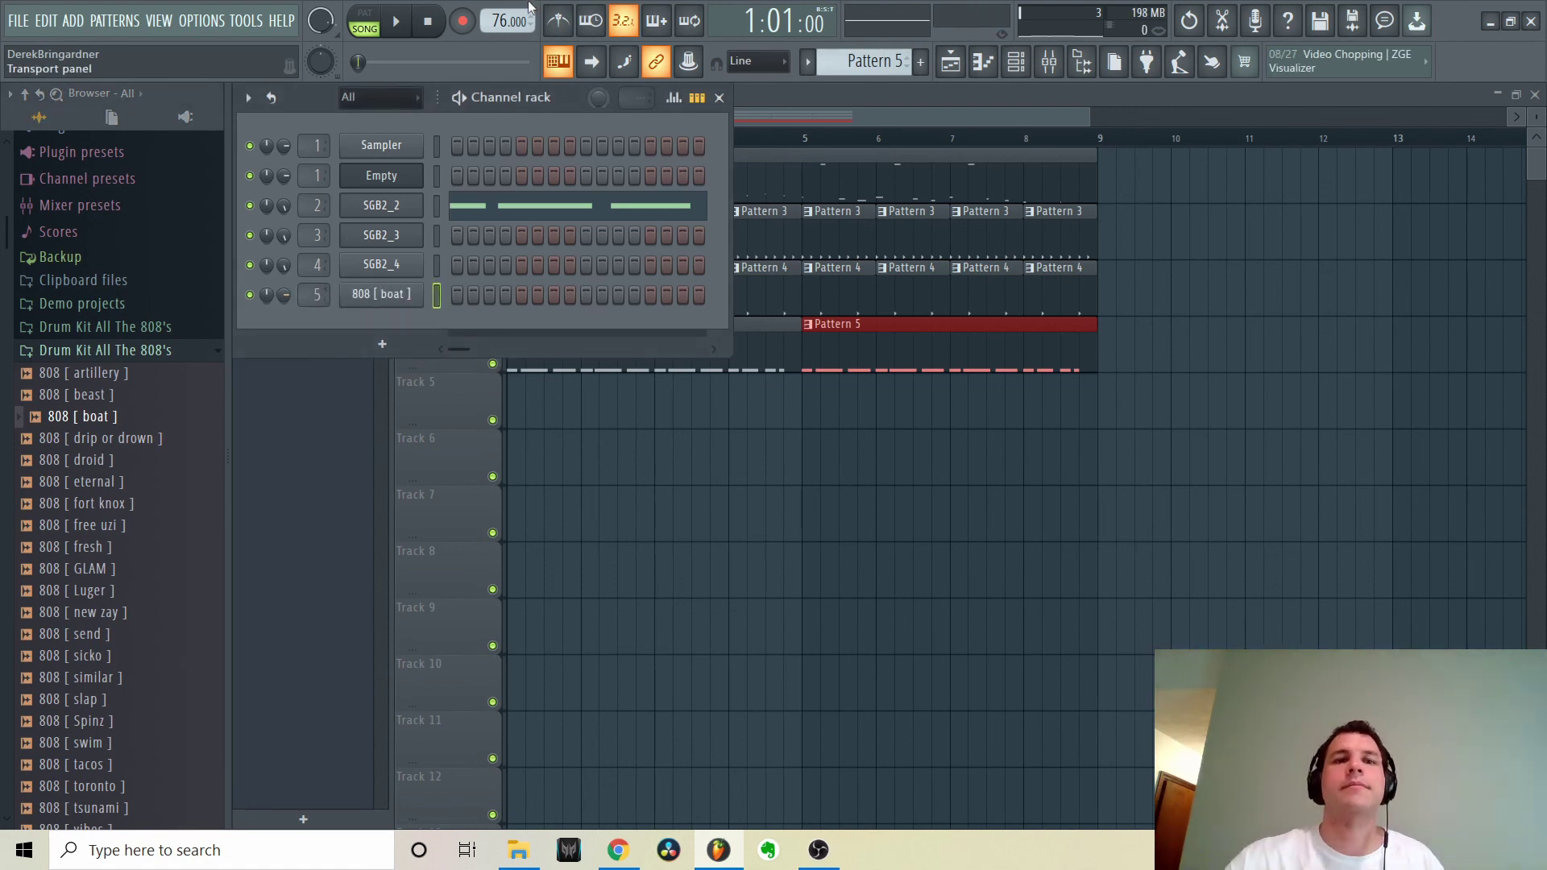
Open the Pattern 6 notes of the 808 [ boat ] channel in the piano roll and quantize them to the grid
click(950, 63)
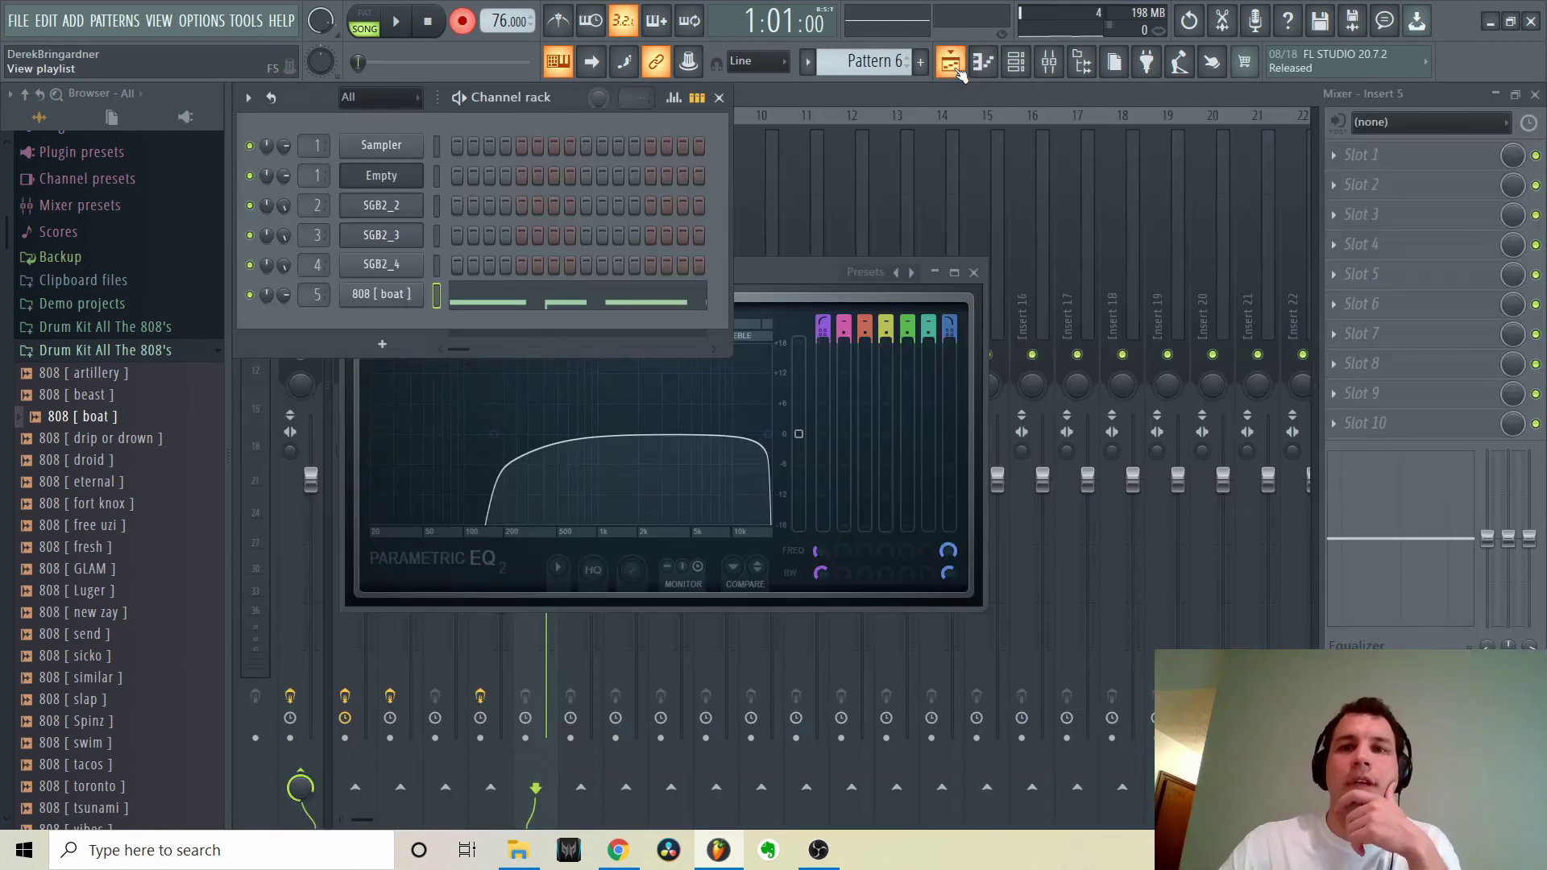
click(1012, 66)
click(1017, 68)
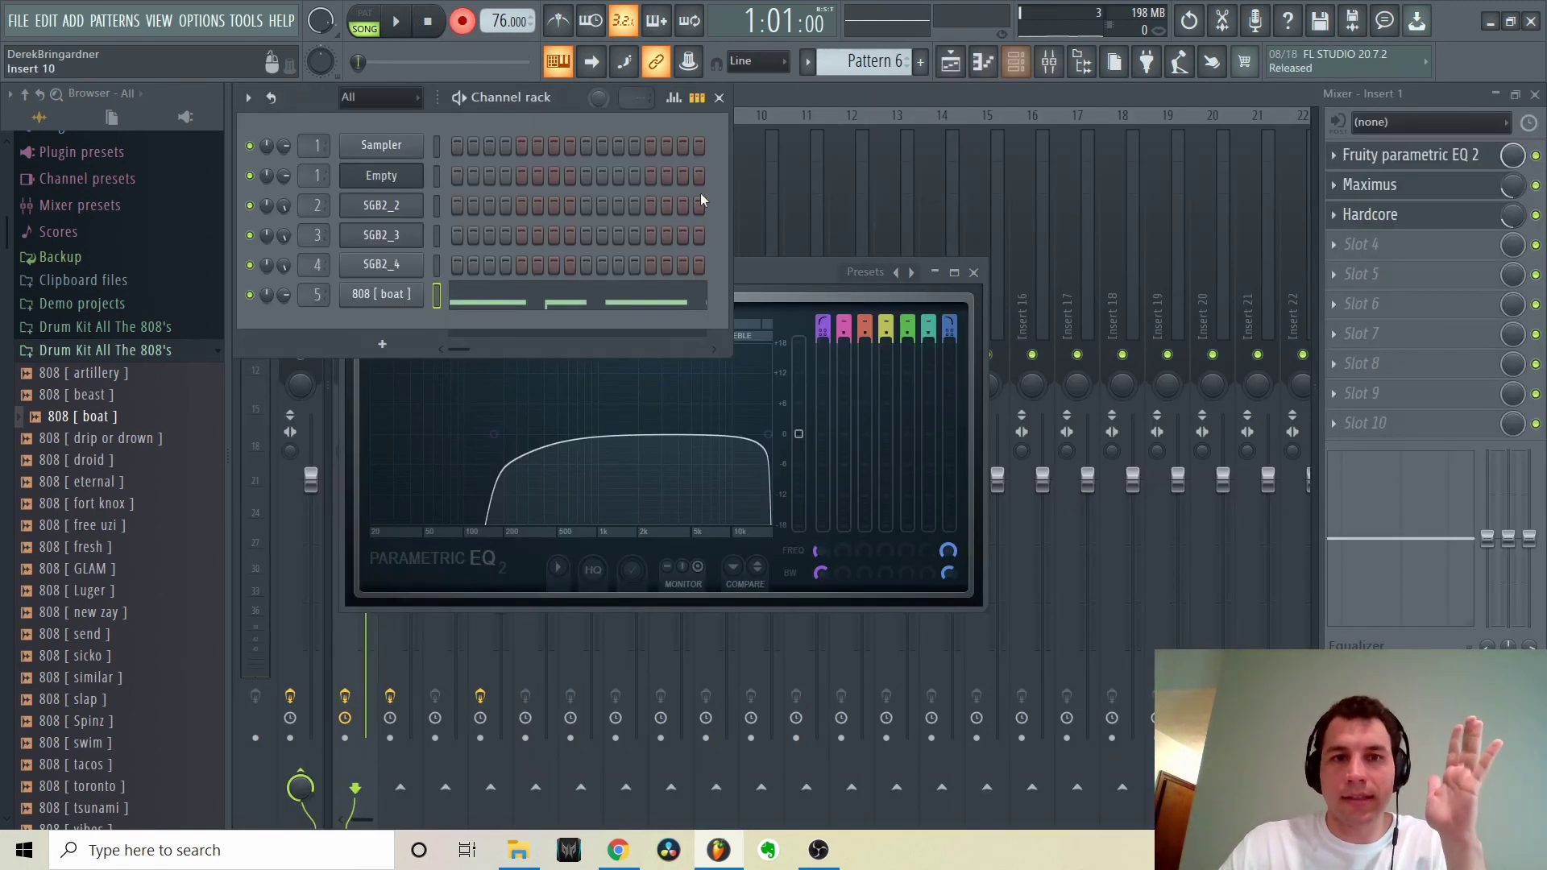
click(407, 295)
click(322, 321)
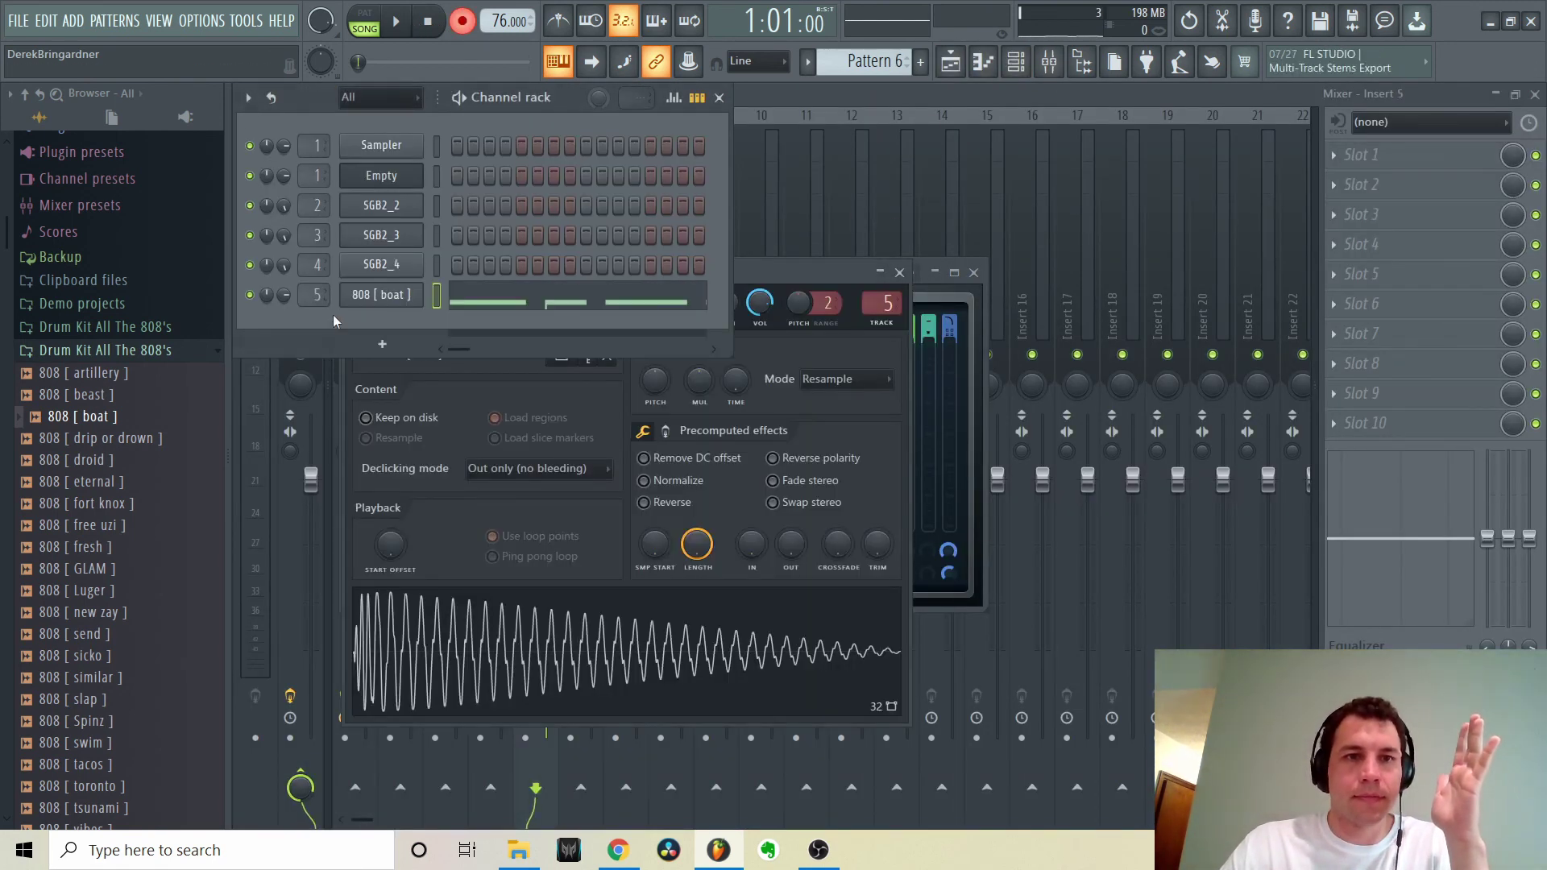
right_click(365, 298)
click(451, 291)
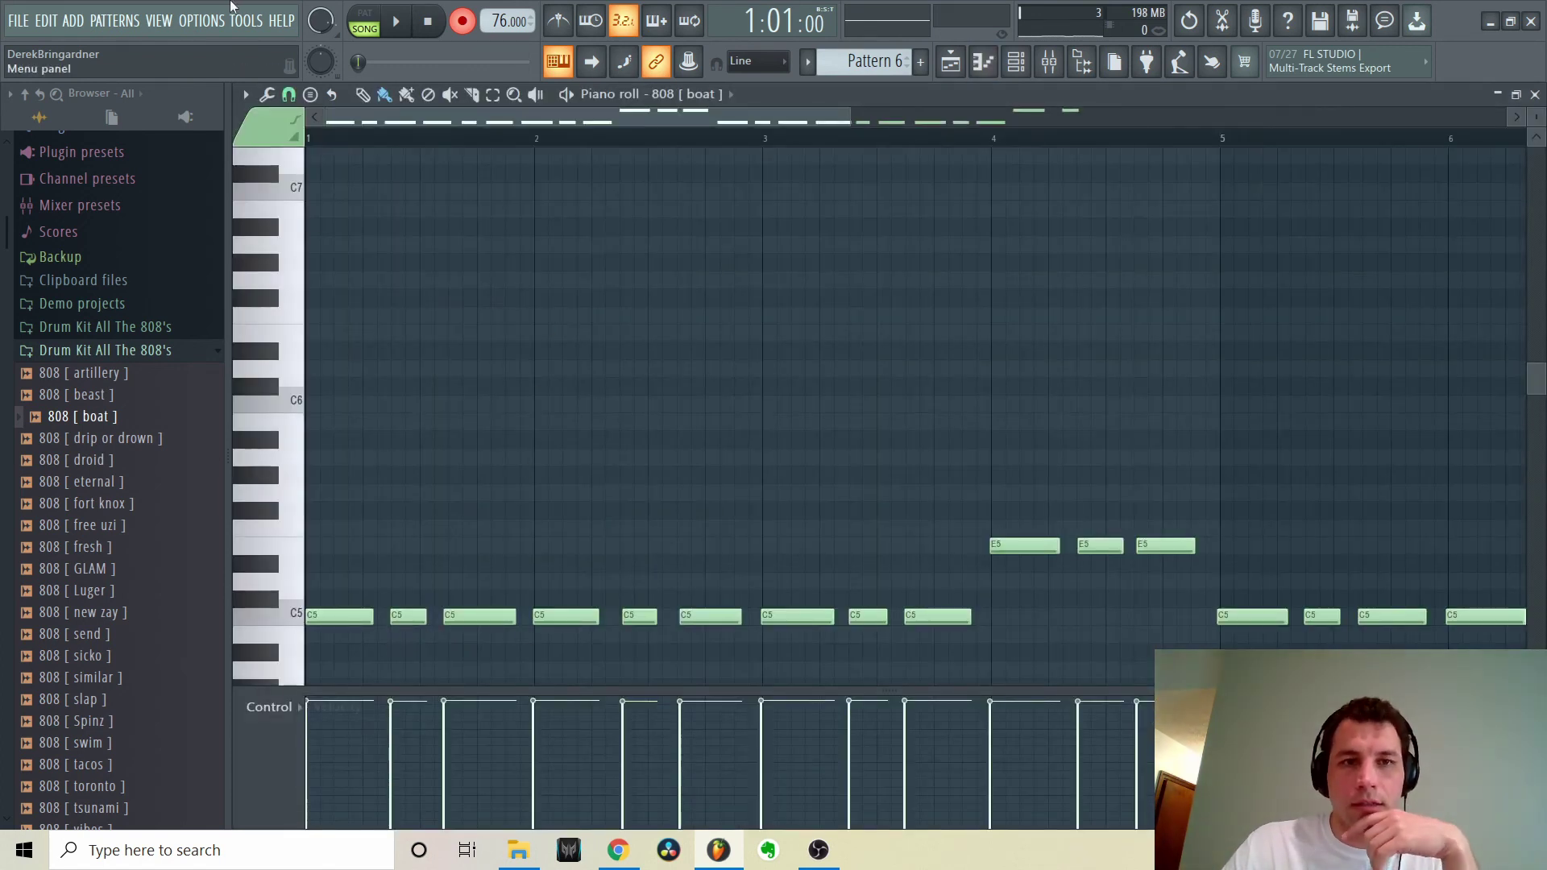
click(290, 97)
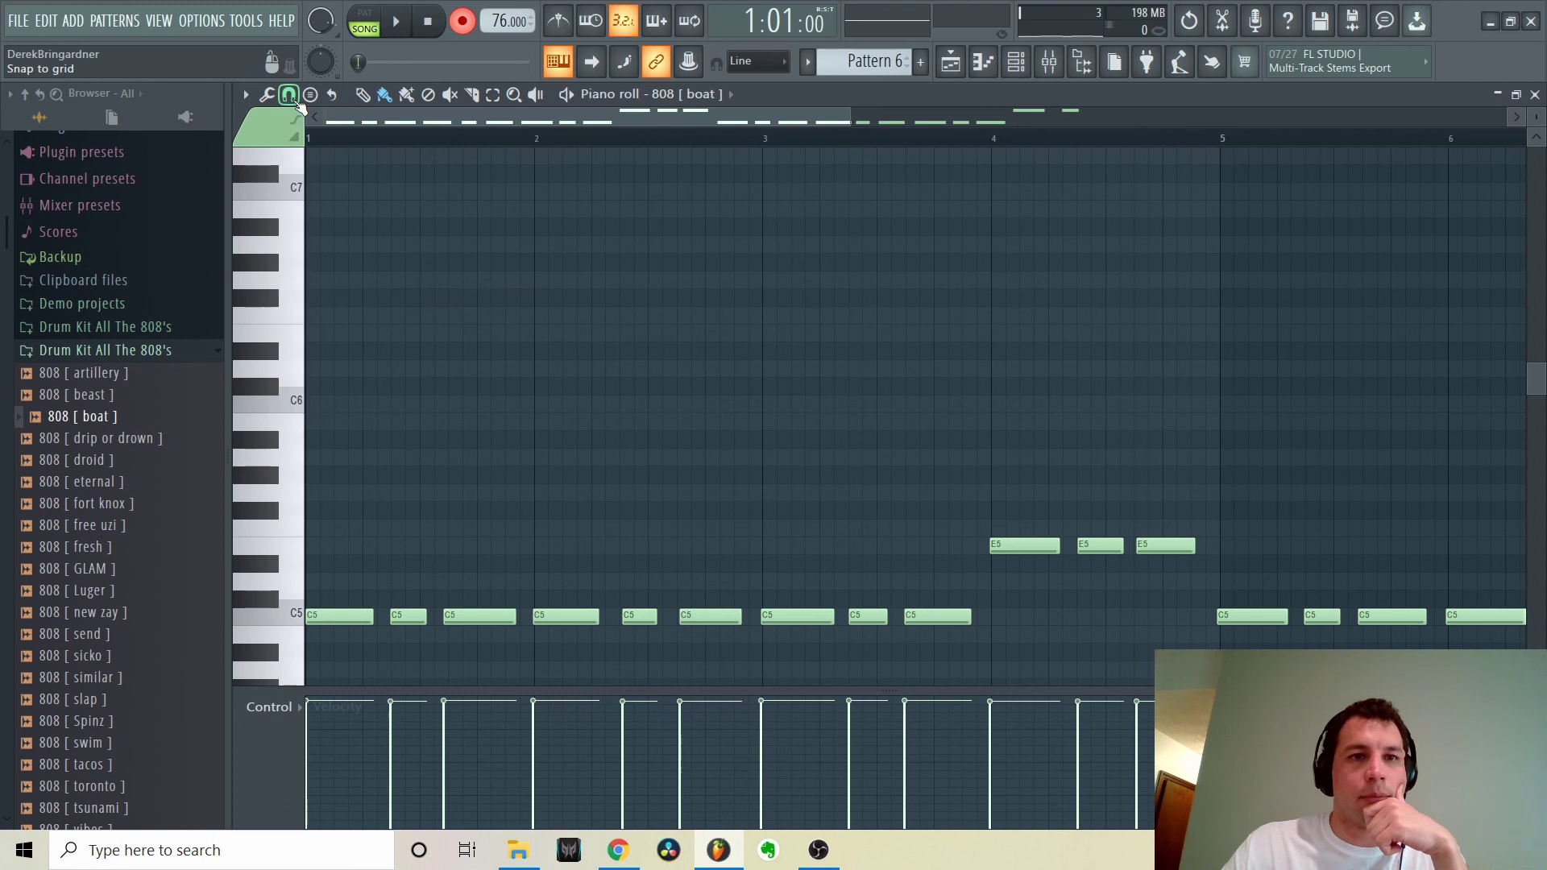
click(266, 94)
click(358, 203)
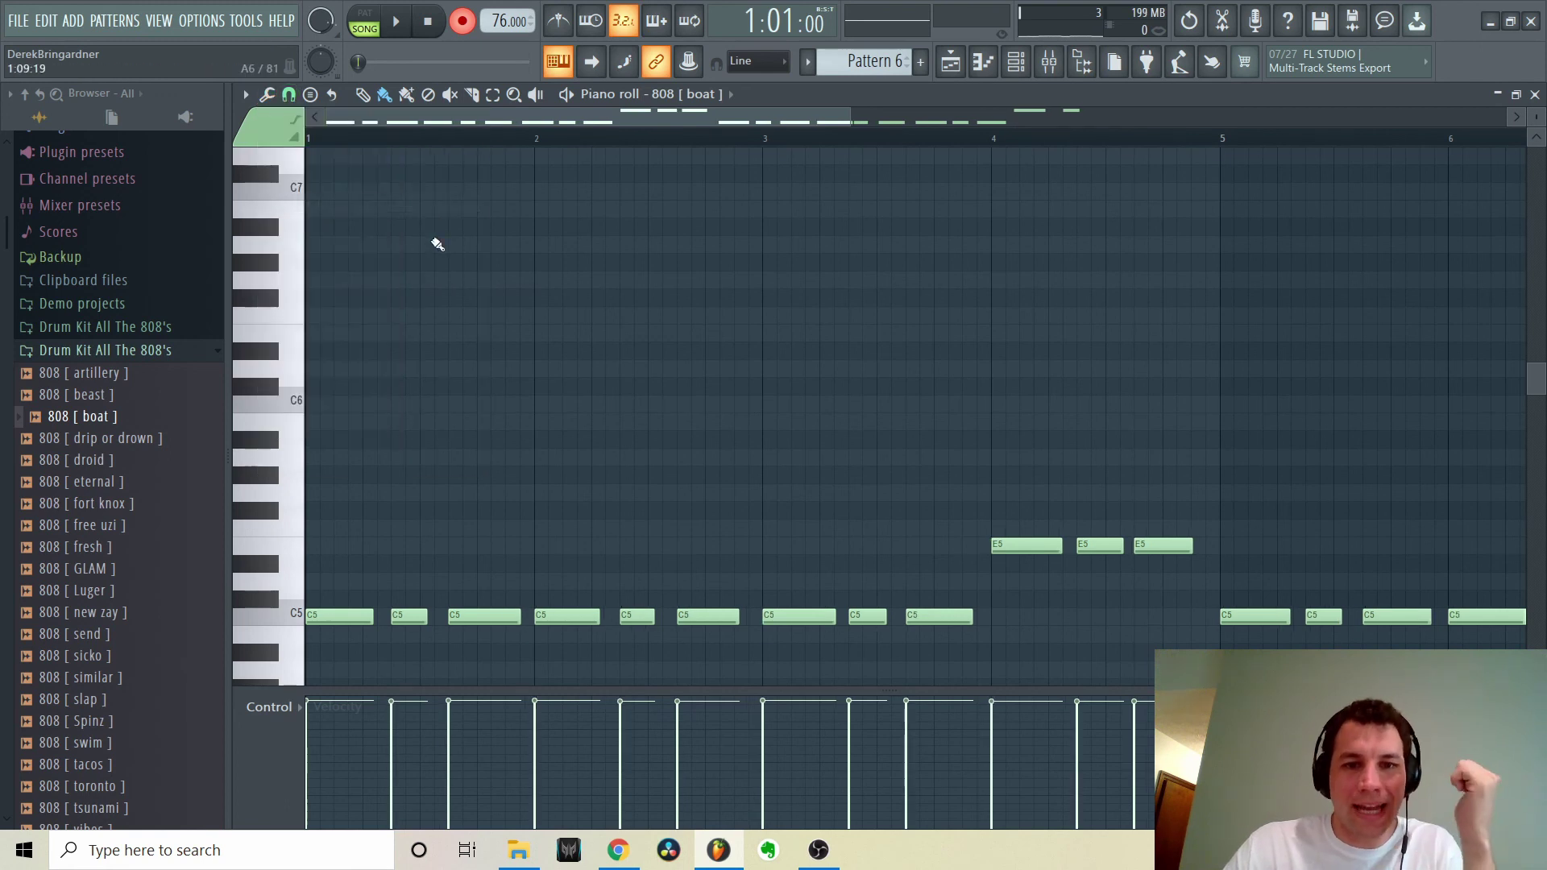
Play the song and check the levels of the inserts and the Master track in the mixer
click(394, 24)
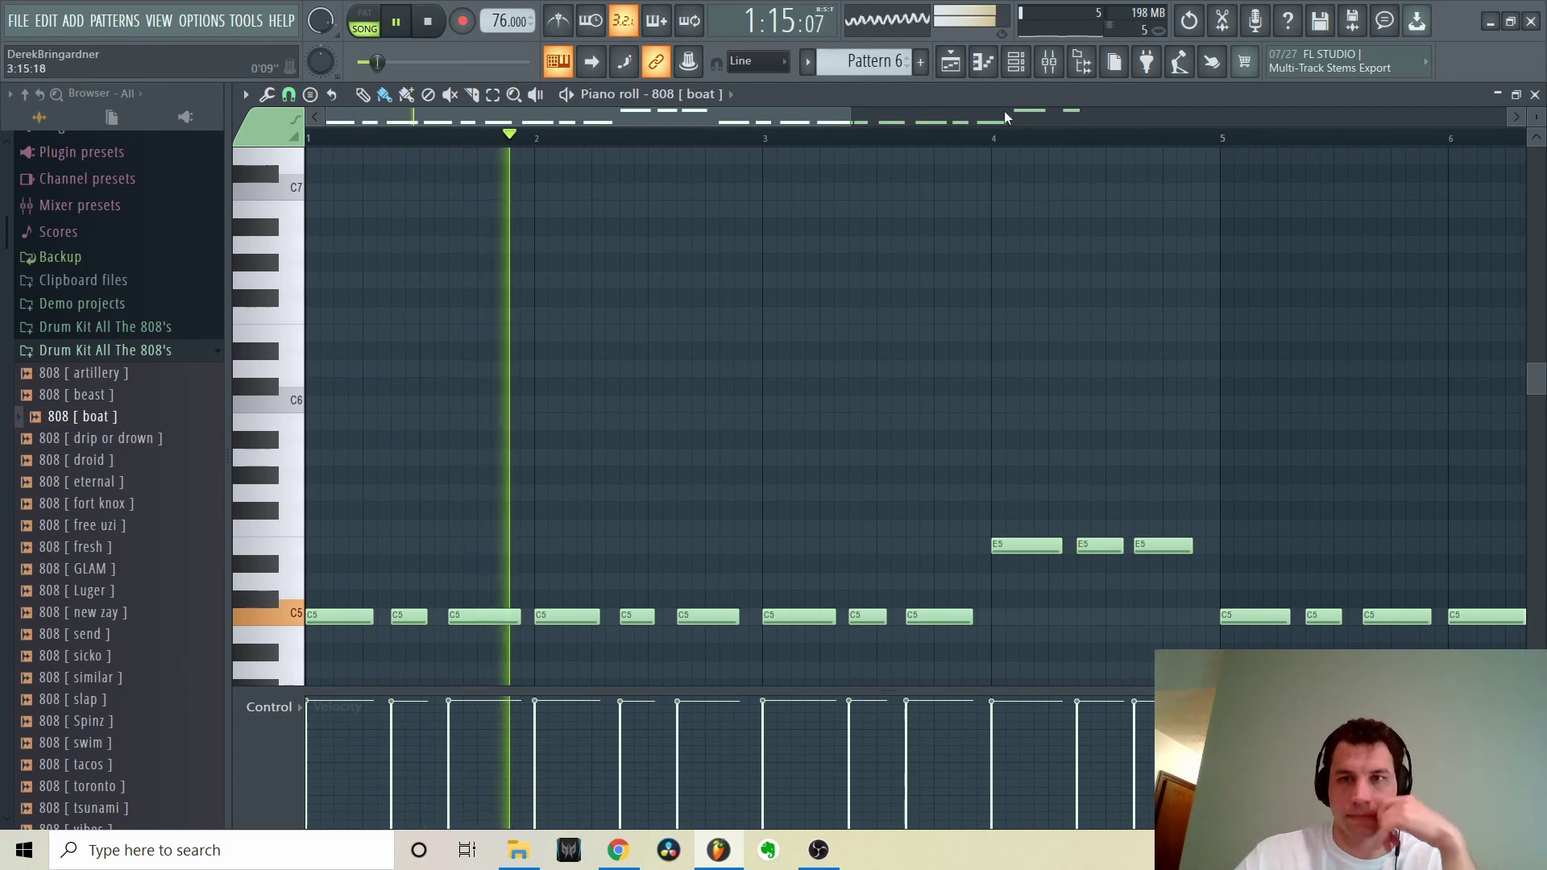
click(1048, 62)
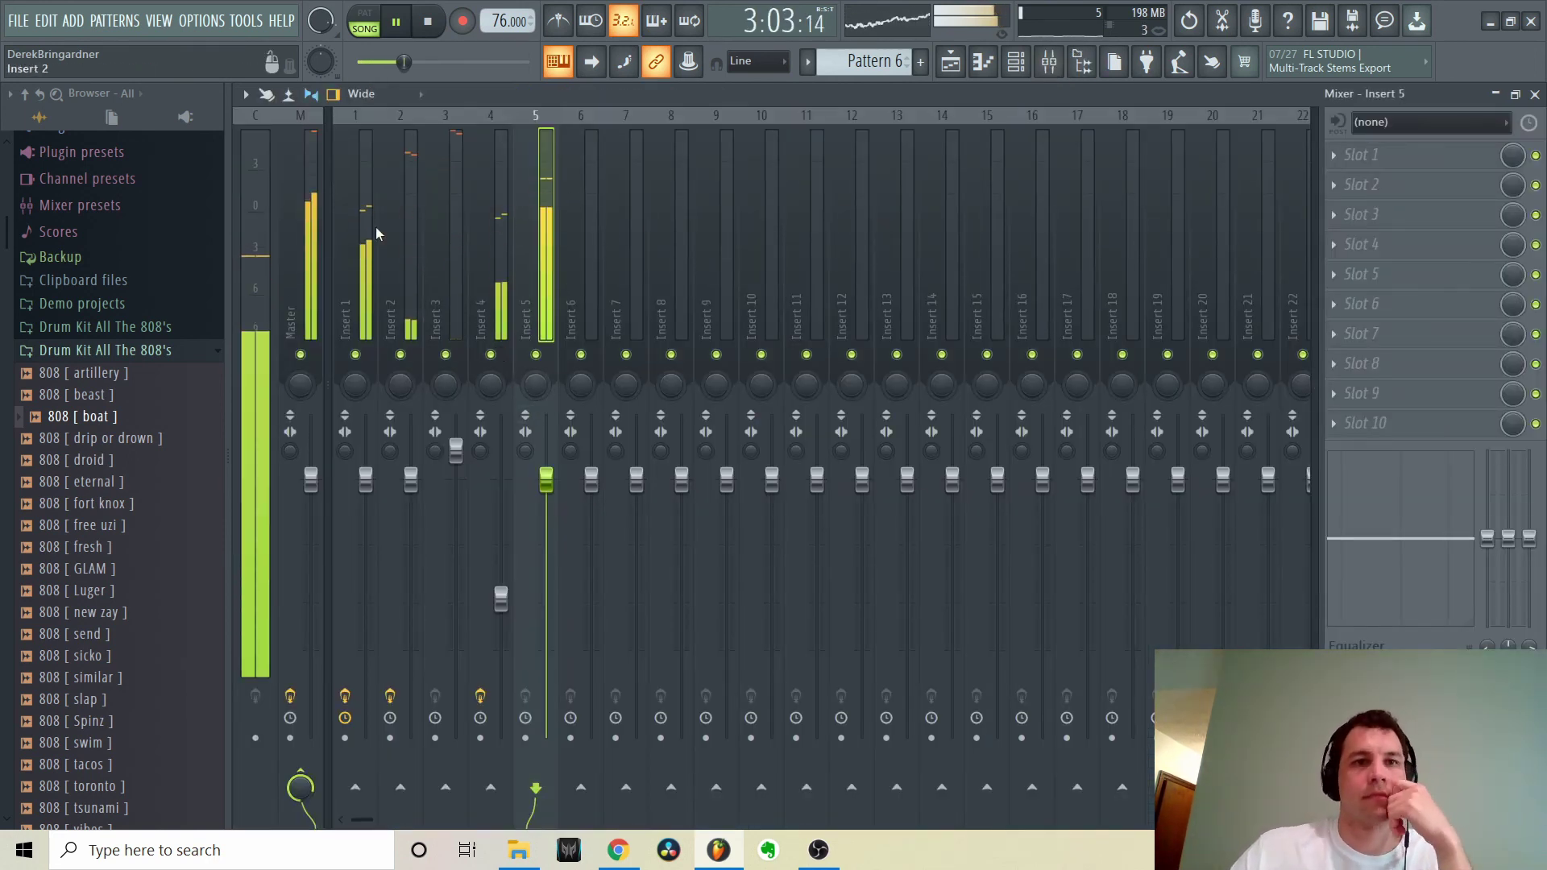
click(292, 169)
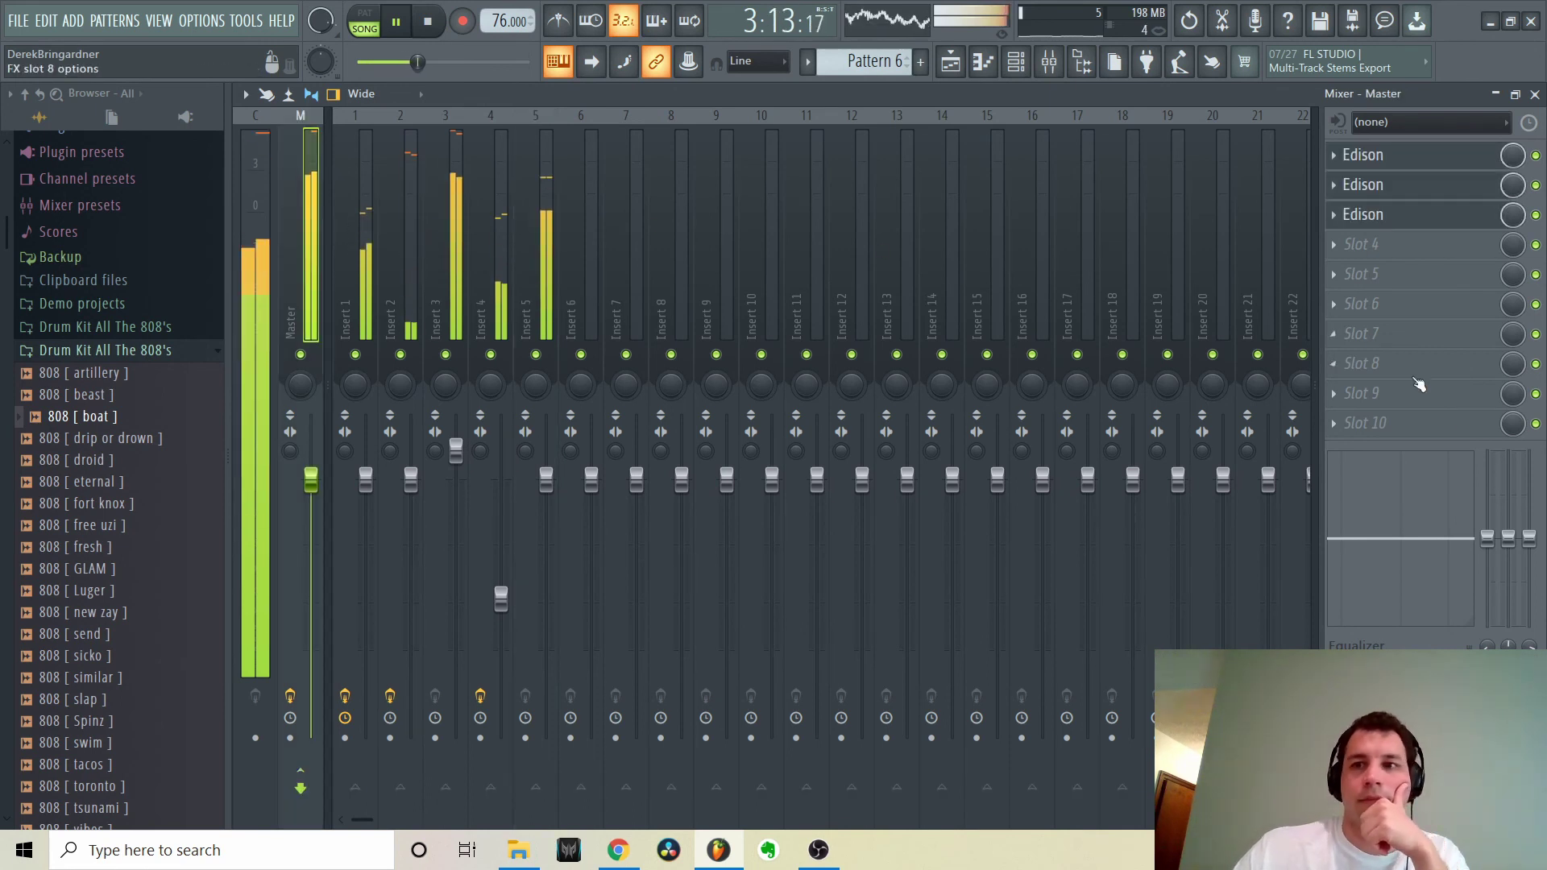
Add Fruity Soft Clipper to slot 10 of the Master track and play the song through it
click(1399, 425)
mouse_move(1370, 410)
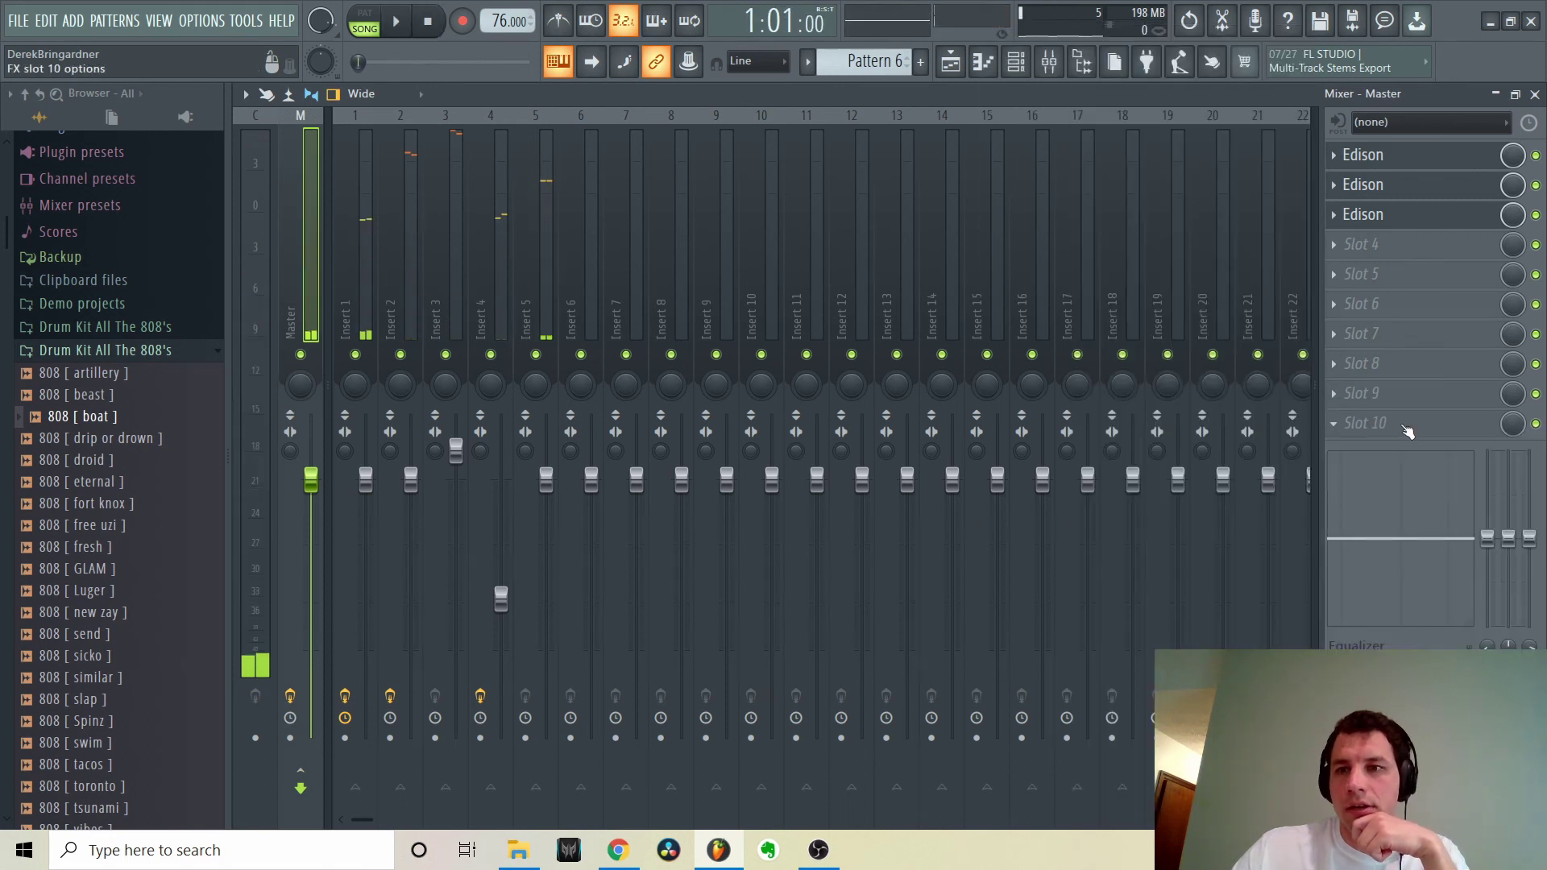
click(1407, 433)
mouse_move(1370, 409)
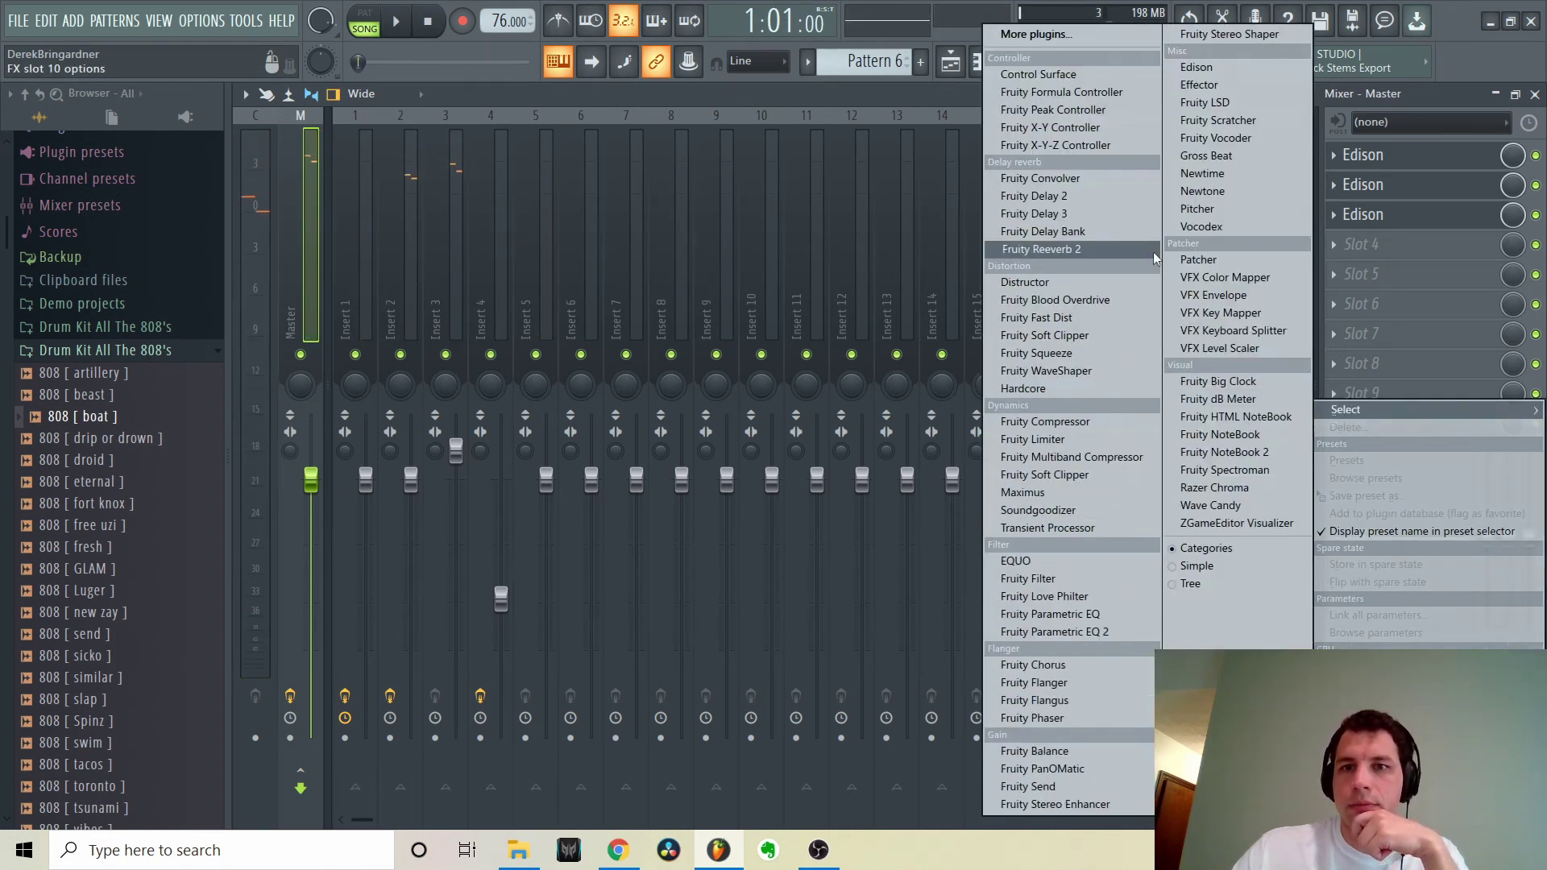
click(1043, 335)
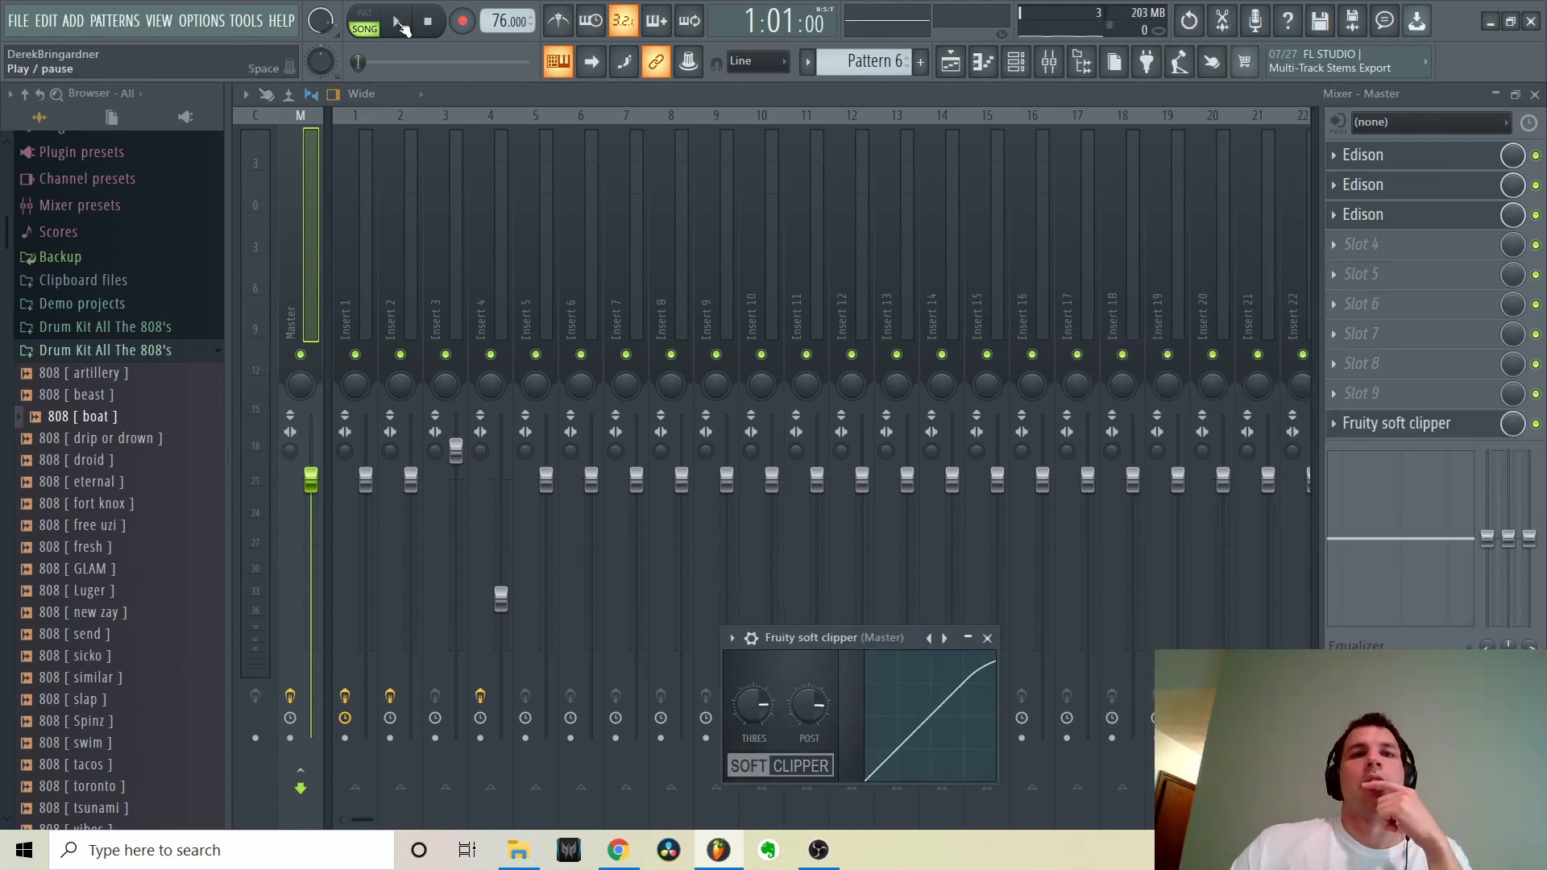
click(402, 24)
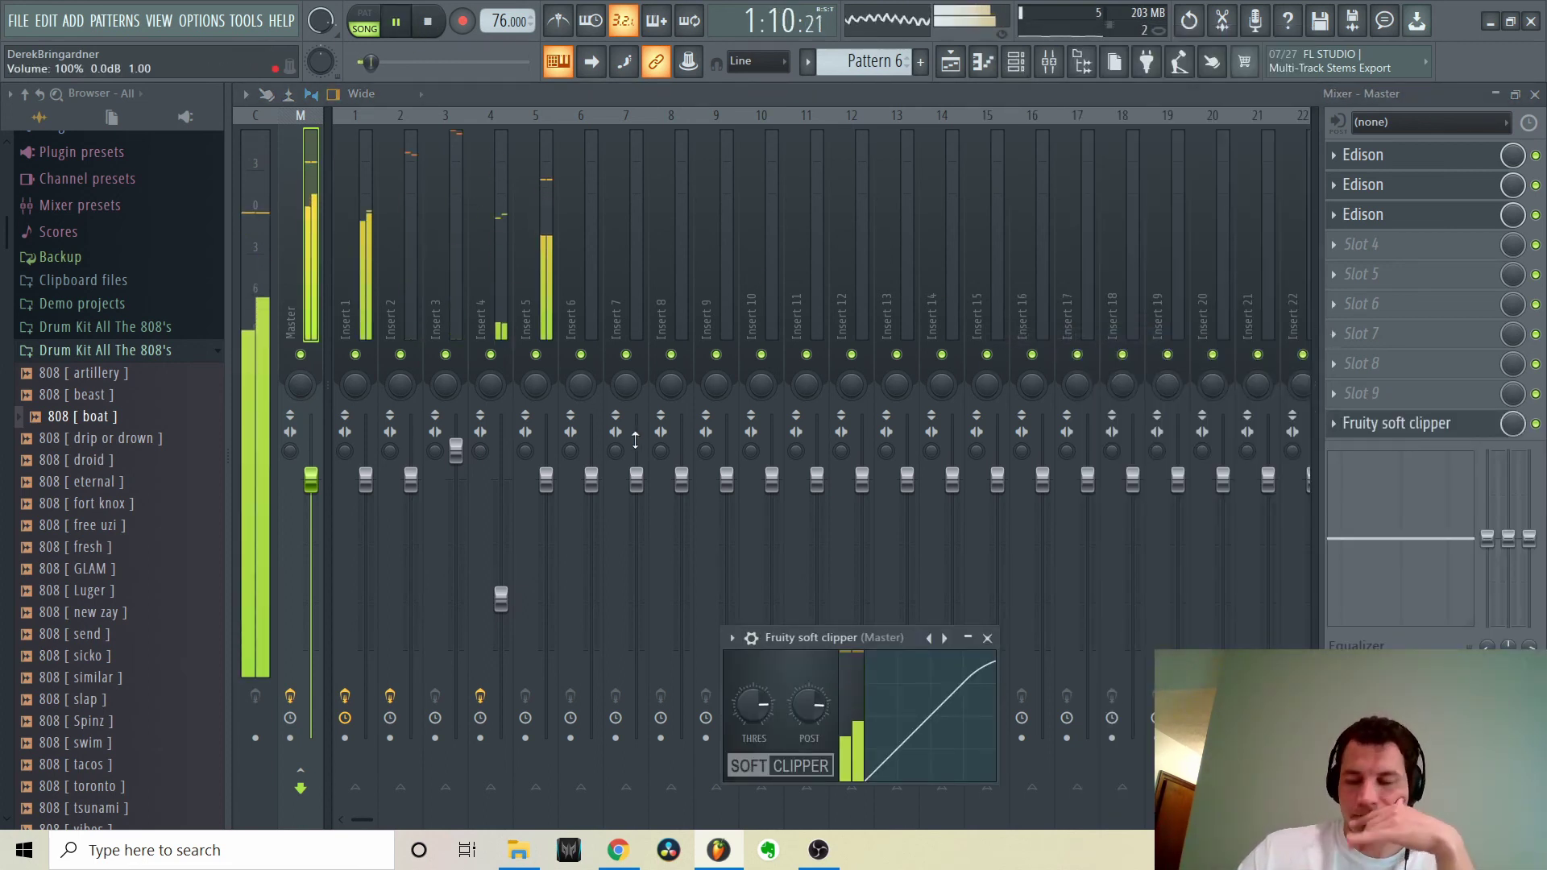